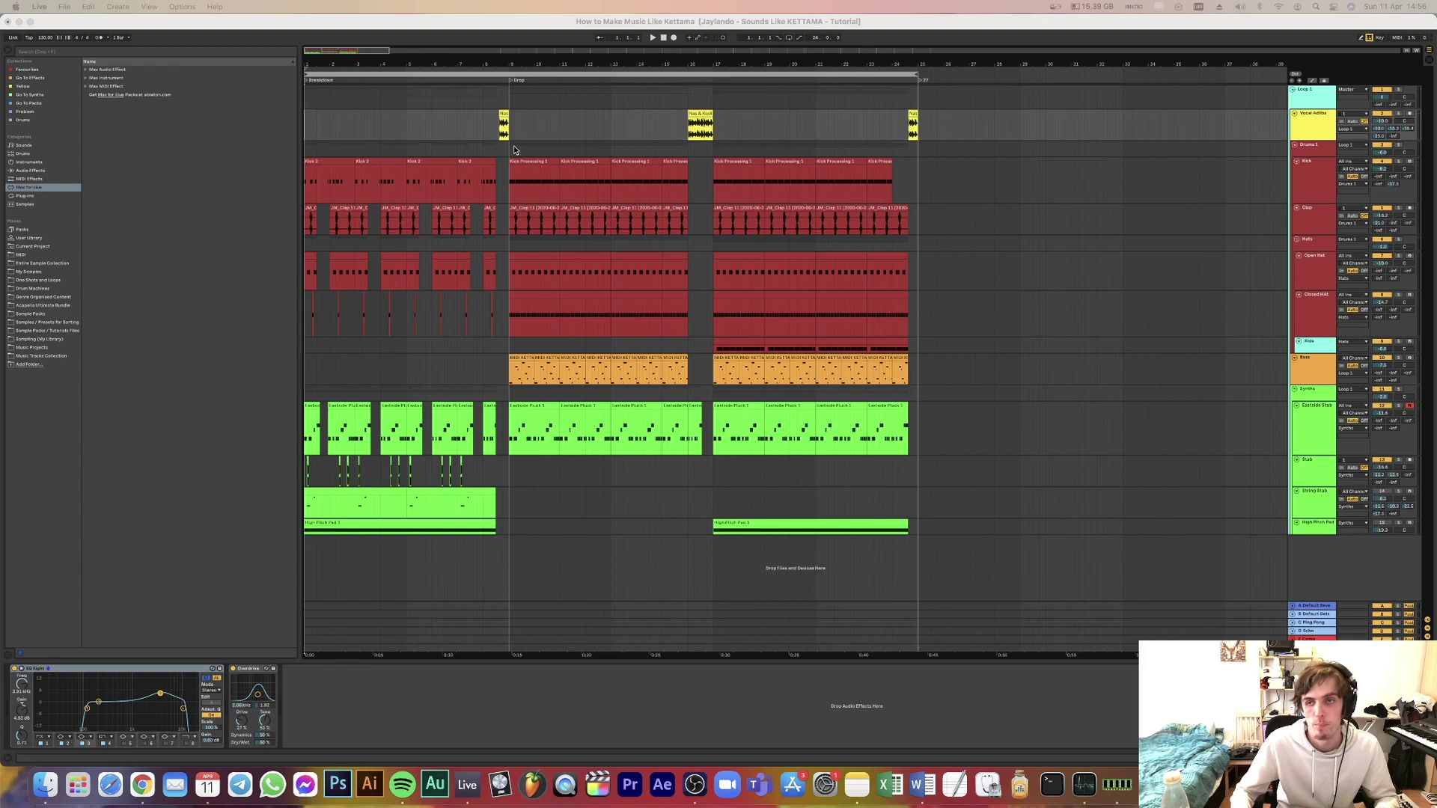
# Examine the device chains on the vocal, kick, bass and open hat tracks.
pyautogui.click(449, 142)
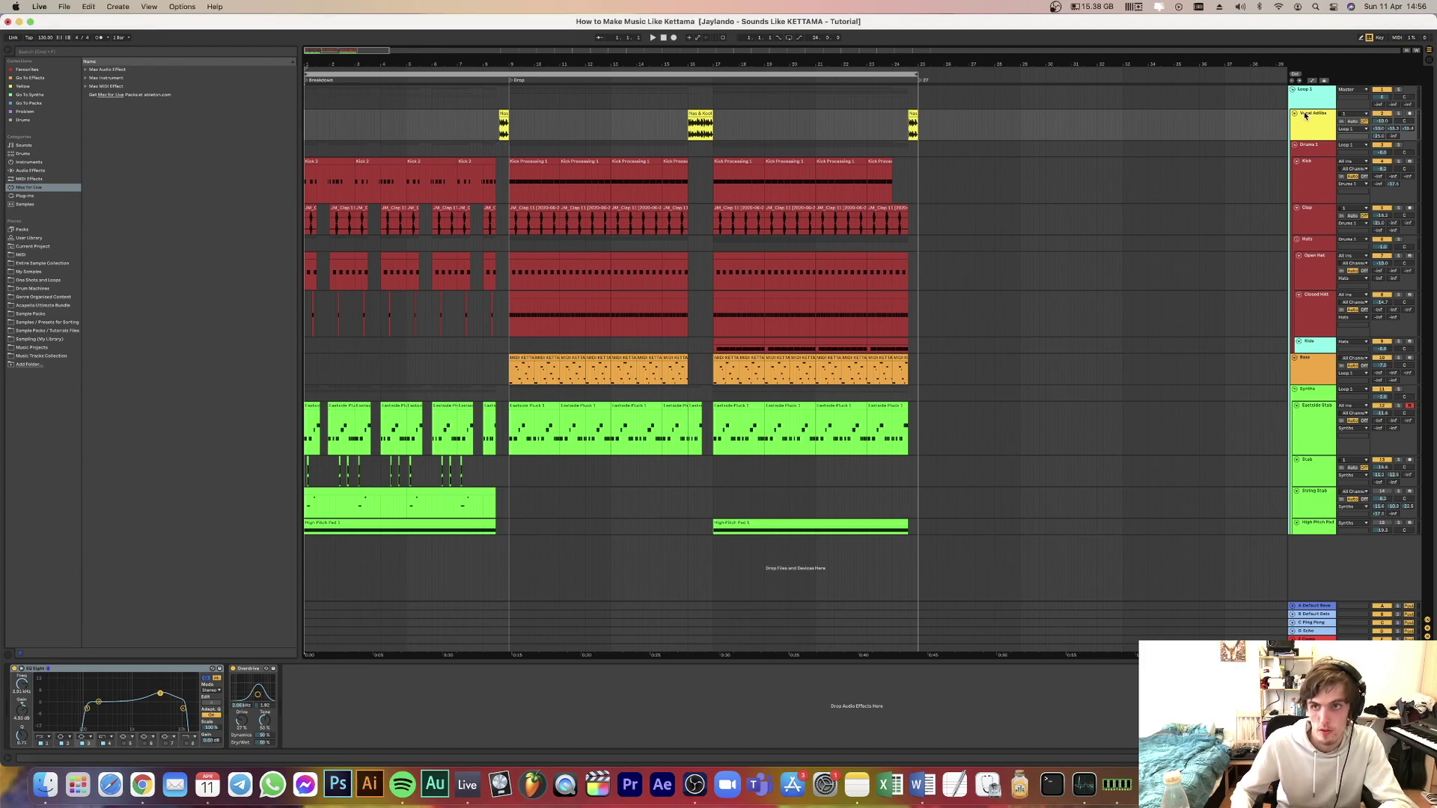
pyautogui.press('Down')
pyautogui.press('Down')
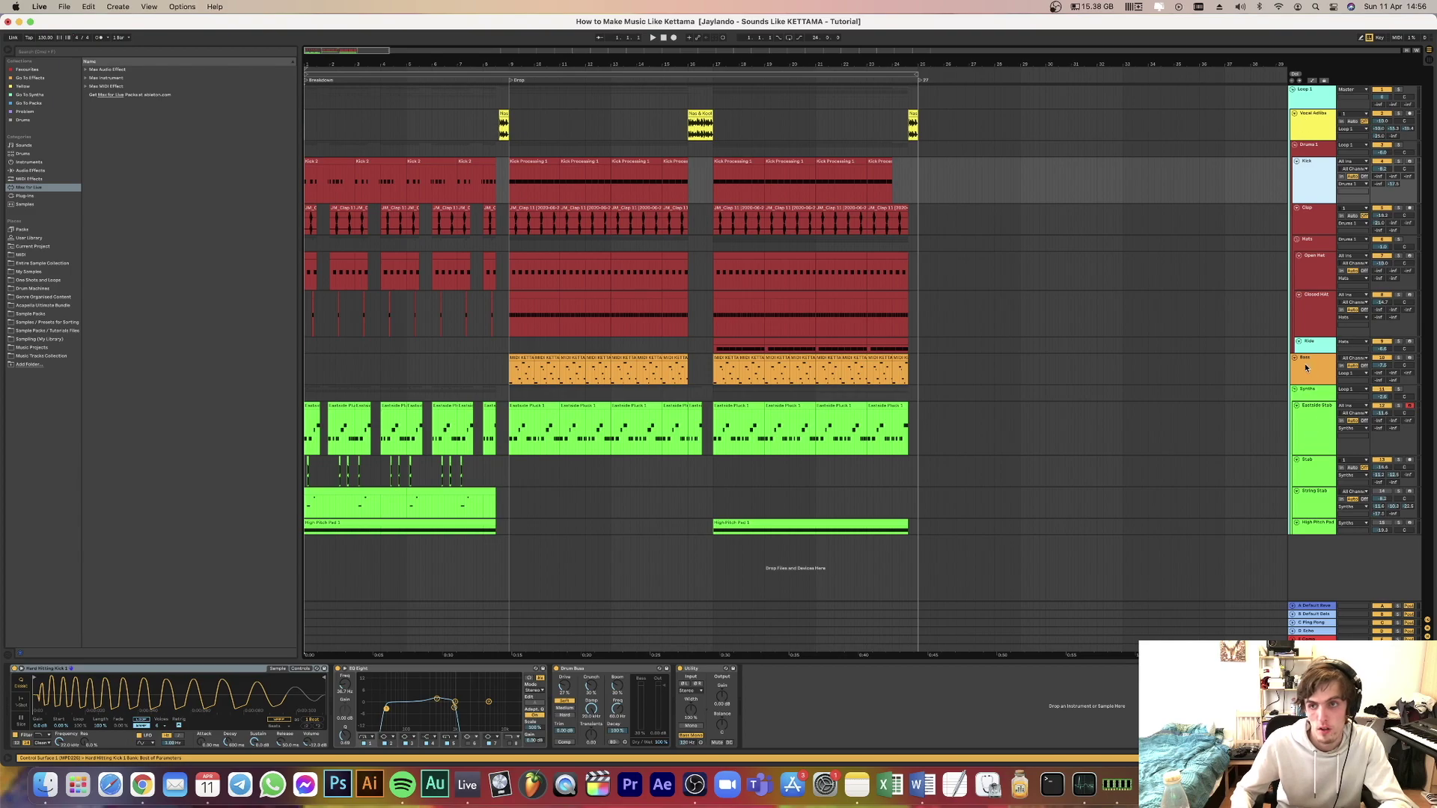
pyautogui.click(1307, 371)
pyautogui.click(1308, 395)
pyautogui.press('Up')
pyautogui.press('Up')
pyautogui.press('Up')
pyautogui.press('Up')
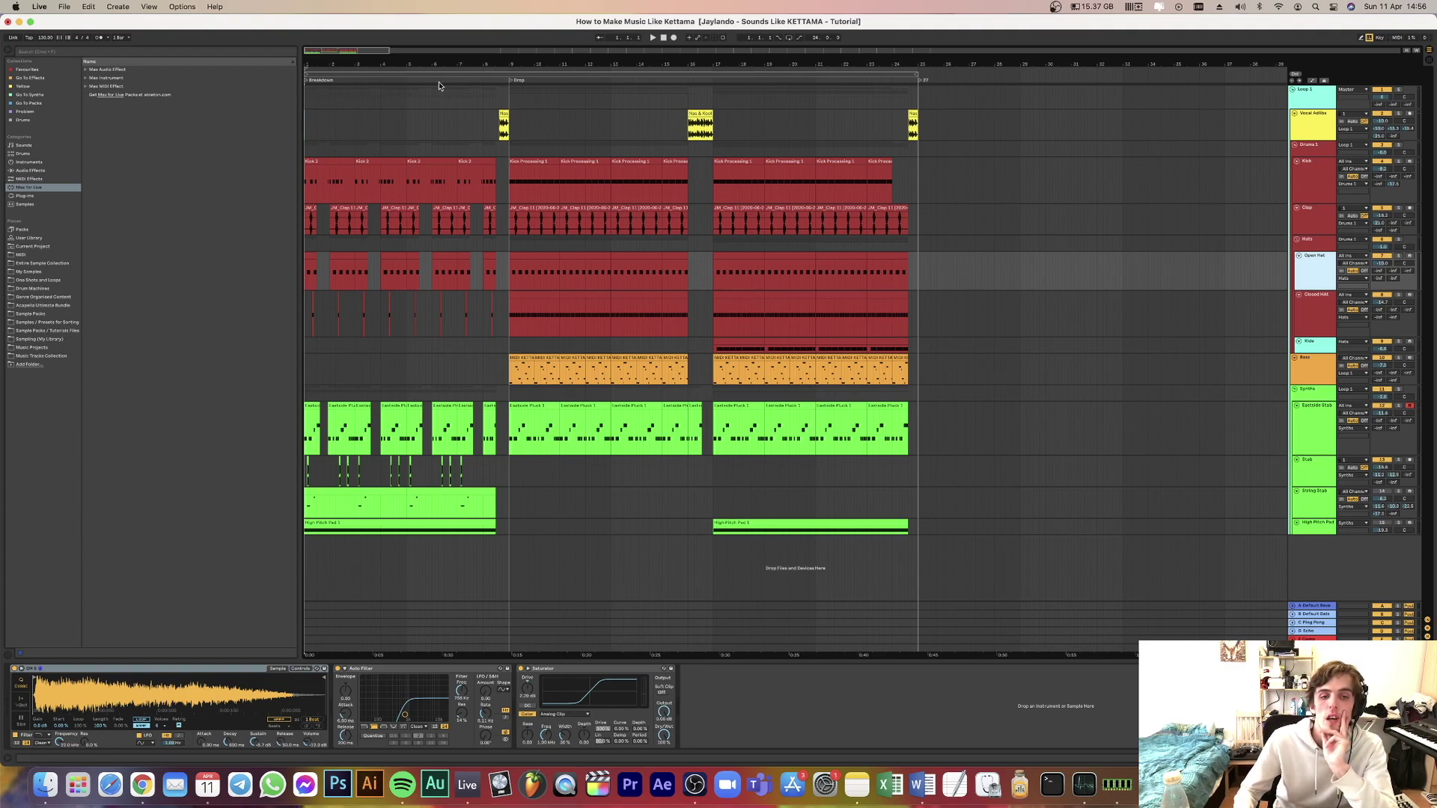
# Play part of the breakdown and the transition into the drop, and stop playback.
pyautogui.click(319, 108)
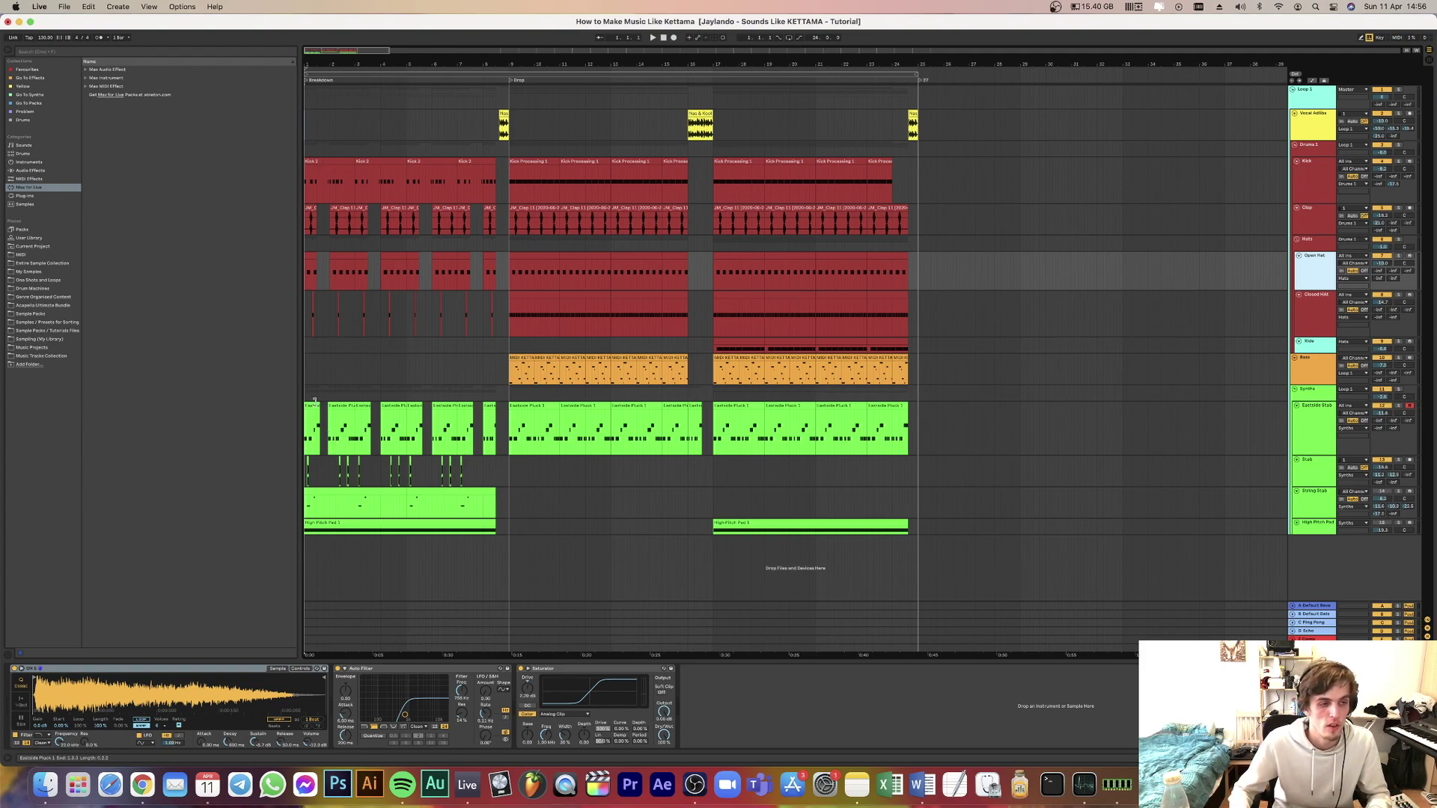
pyautogui.click(328, 198)
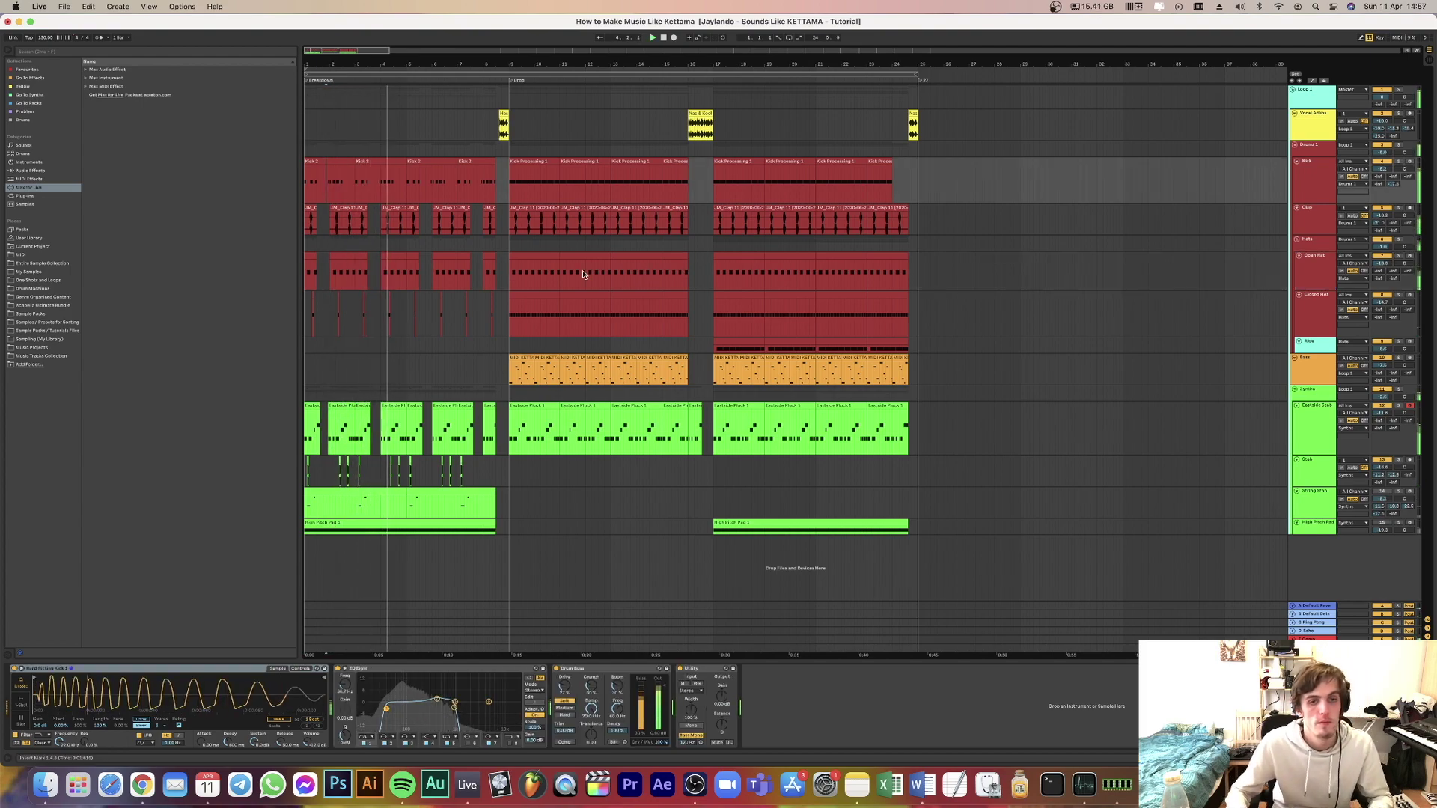
pyautogui.click(496, 186)
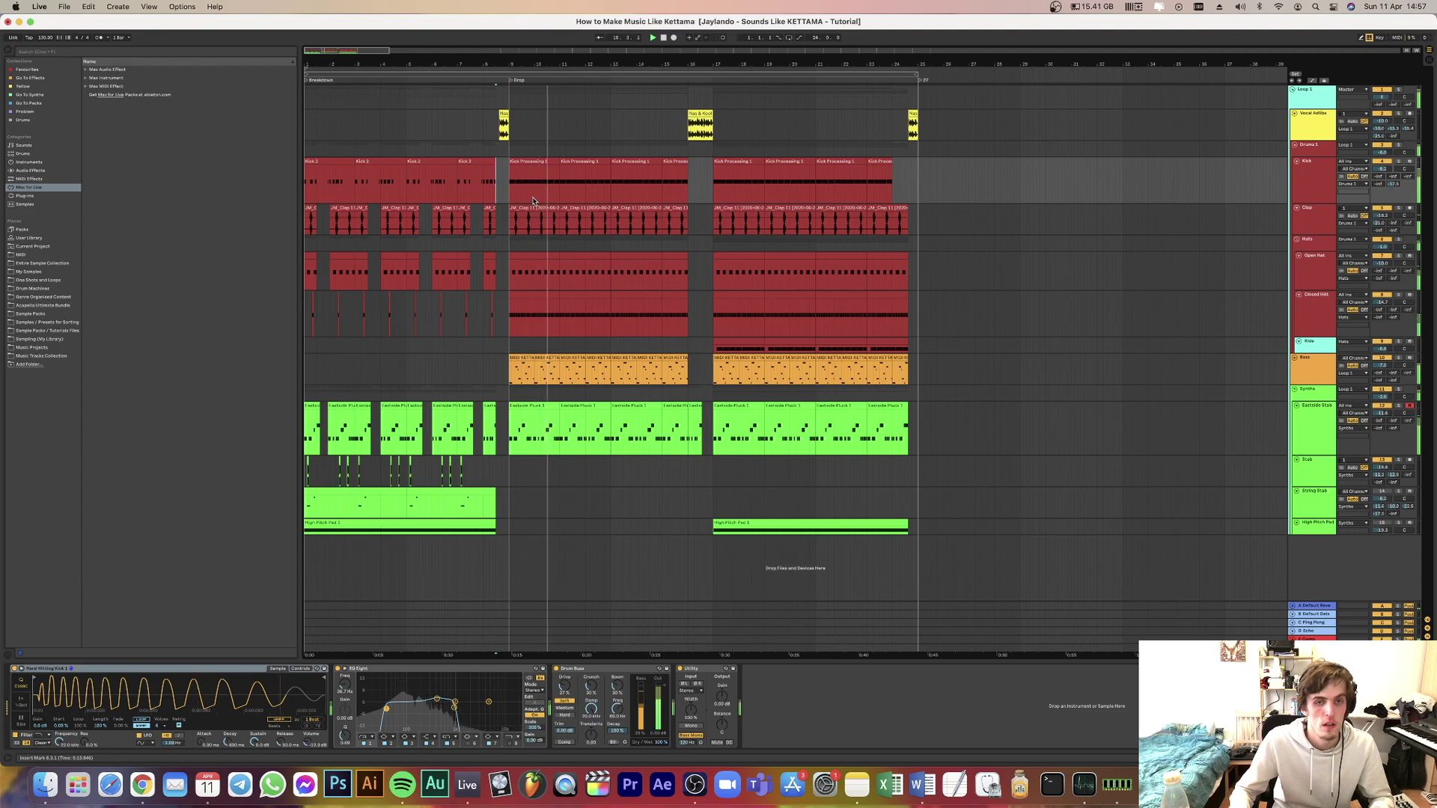
pyautogui.press('space')
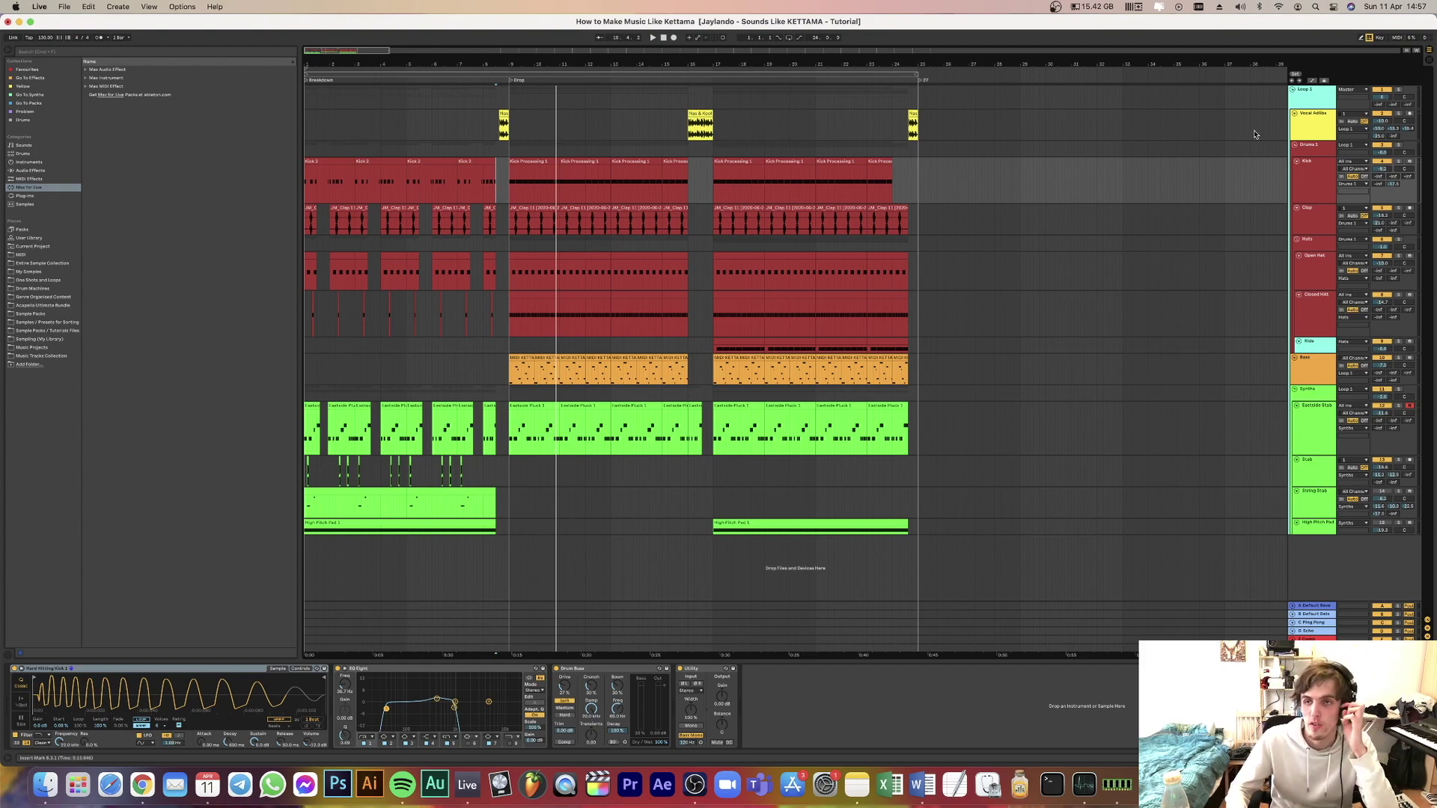
# Audition the vocal clip just before the drop, first in the full mix and again with the vocal track soloed.
pyautogui.click(1305, 129)
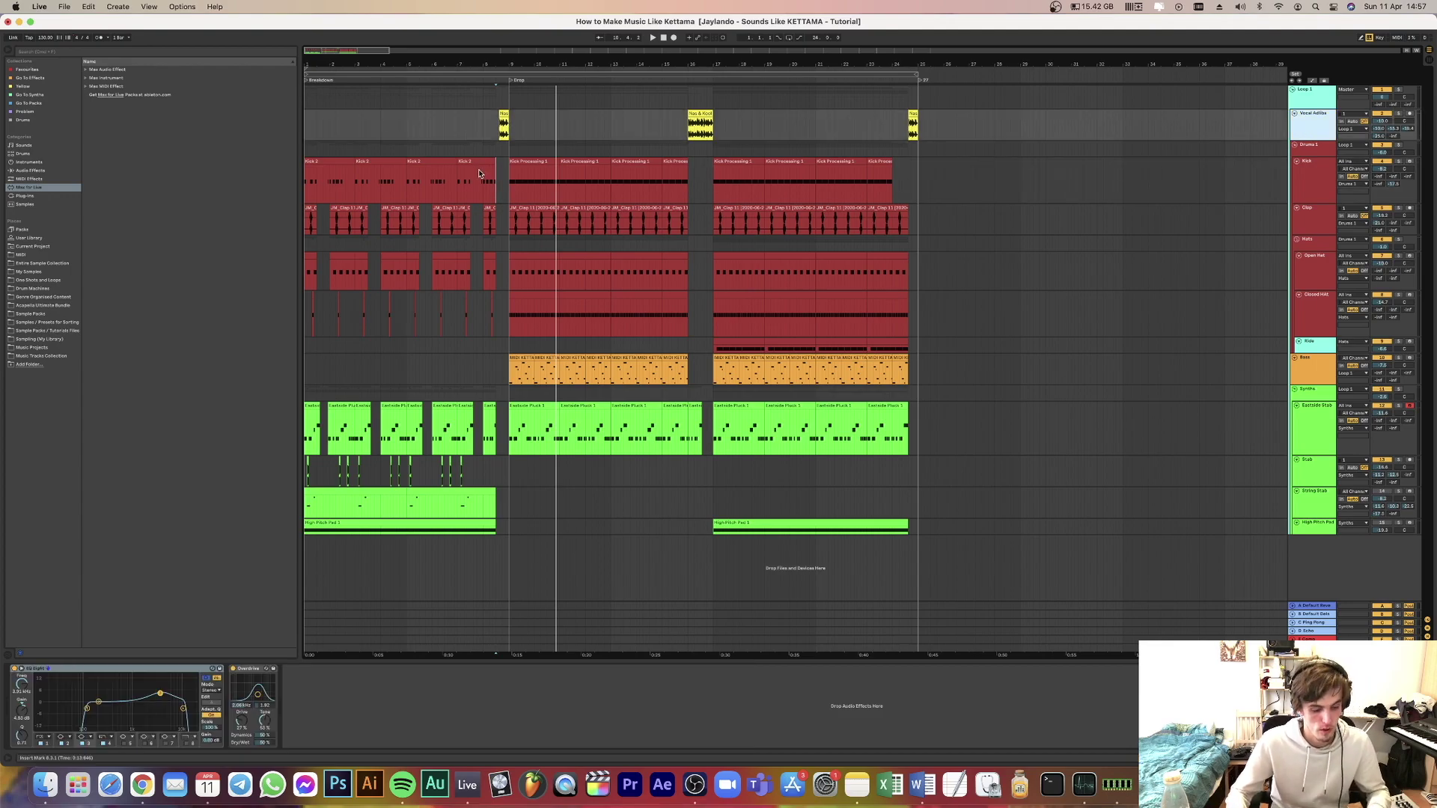
pyautogui.scroll(3, 487, 172)
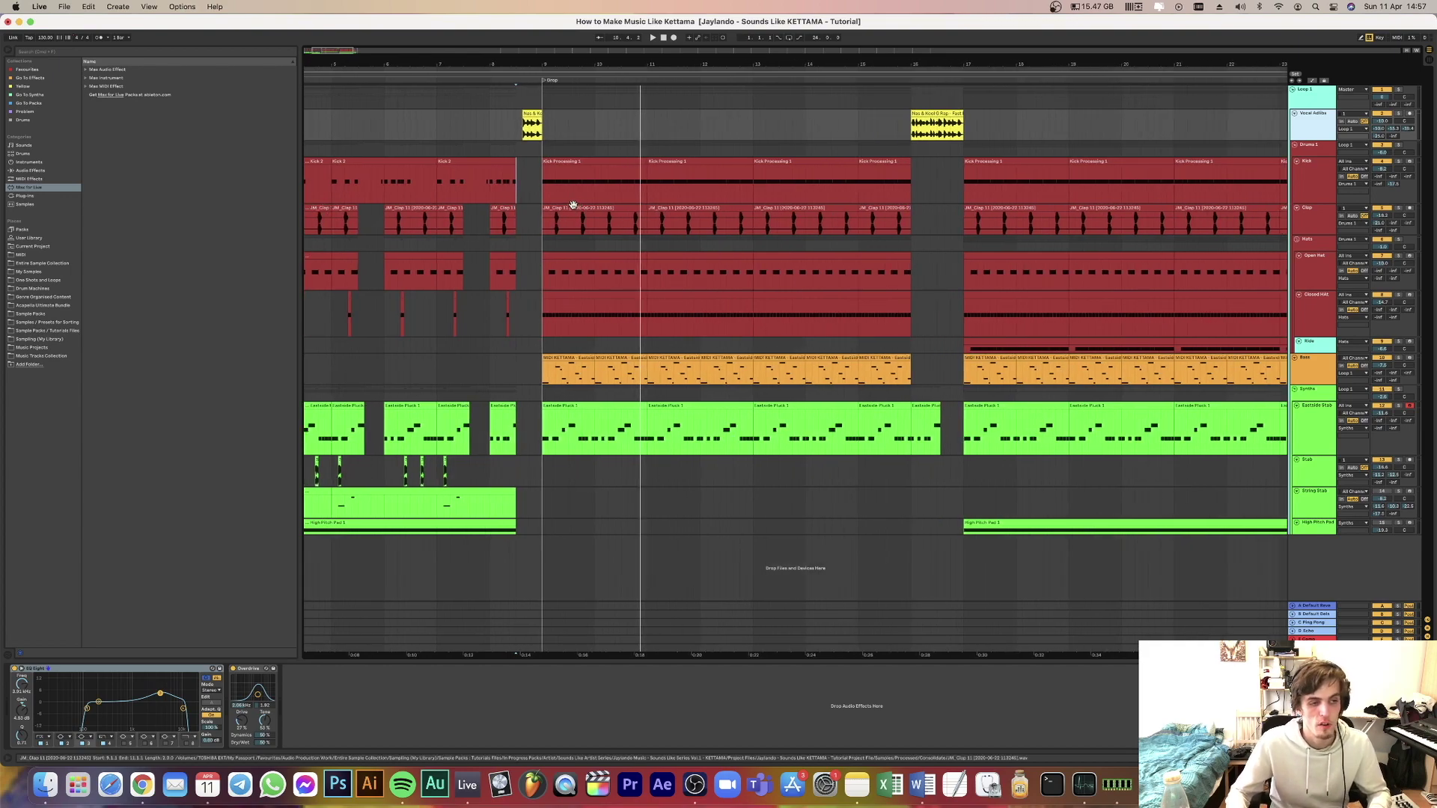
pyautogui.click(476, 139)
pyautogui.press('space')
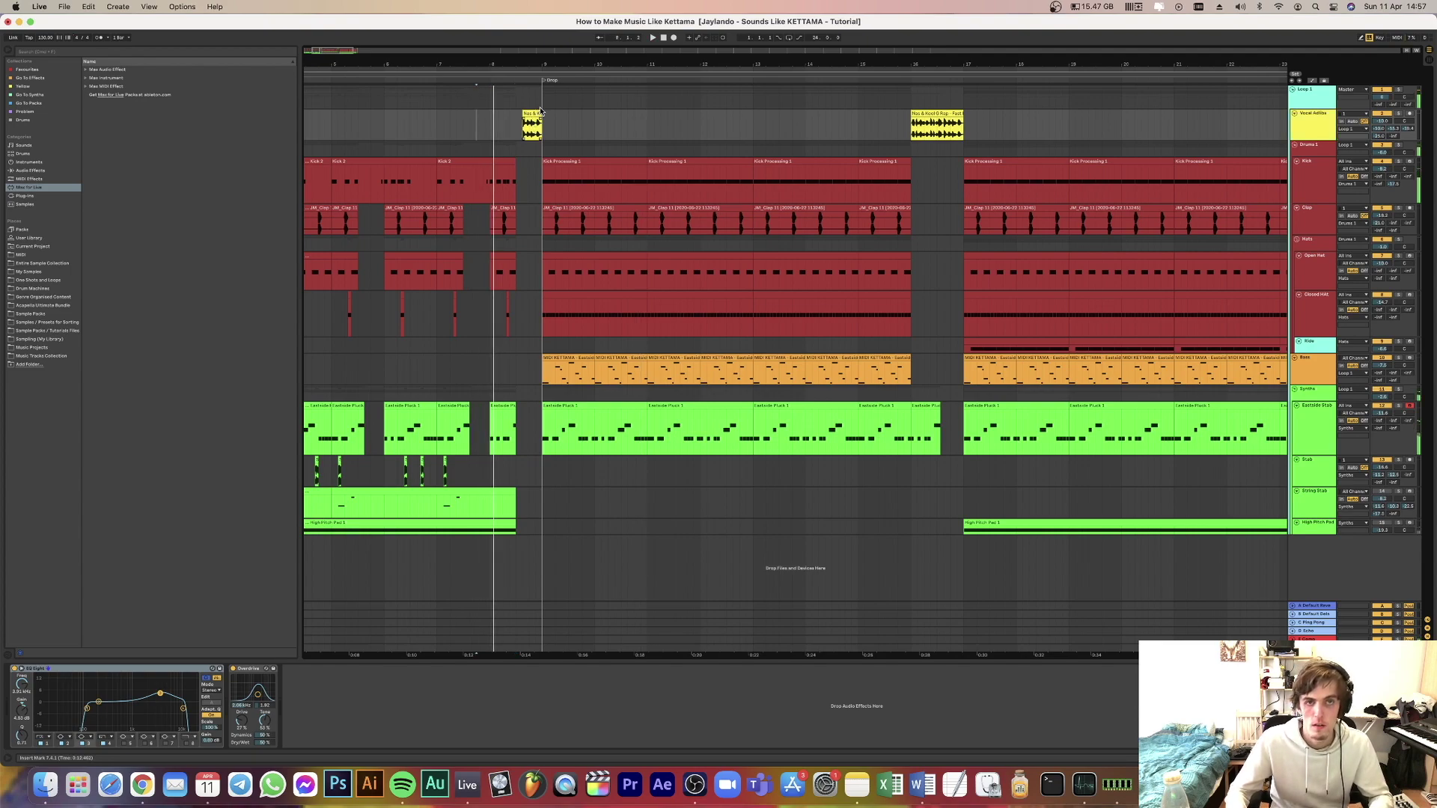
pyautogui.press('space')
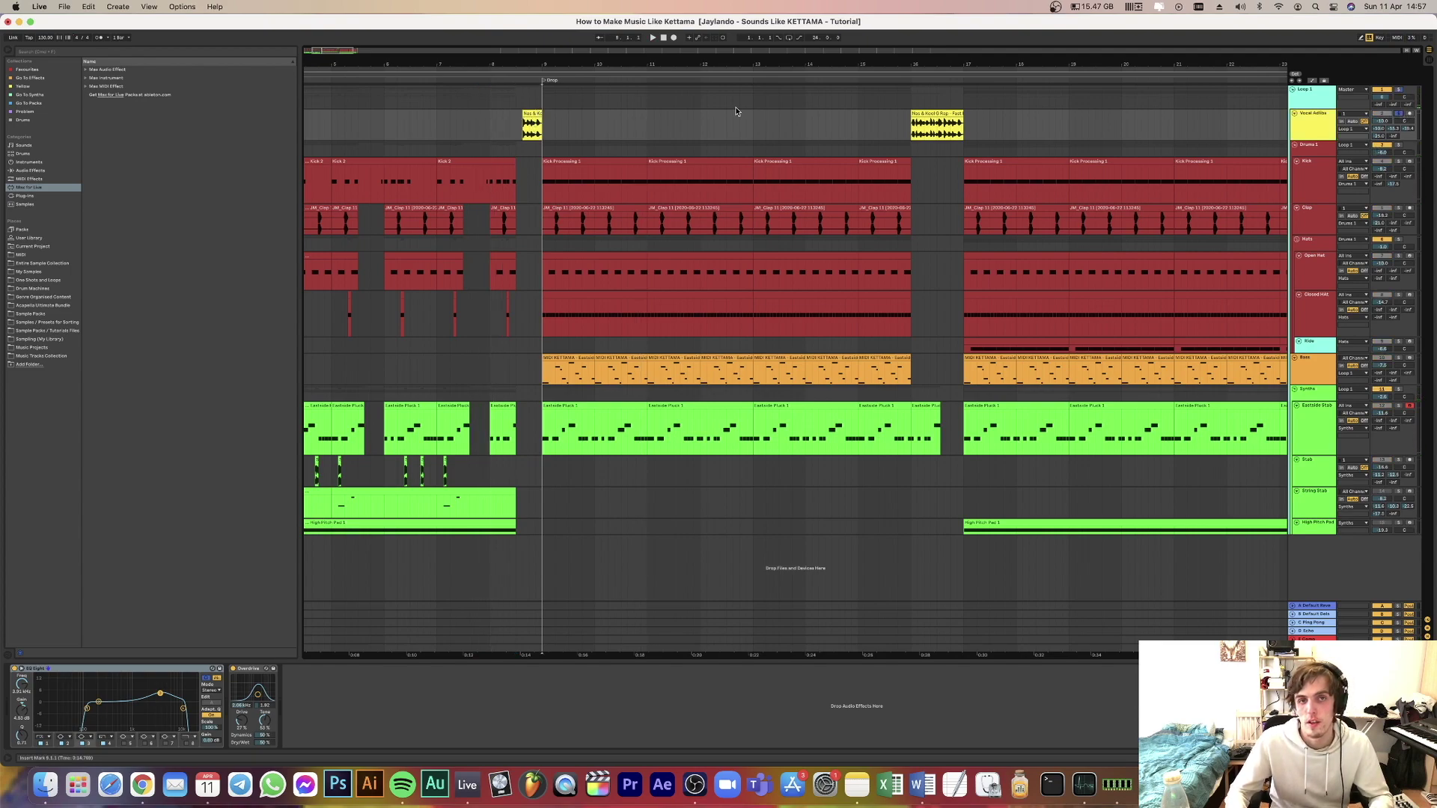
pyautogui.press('space')
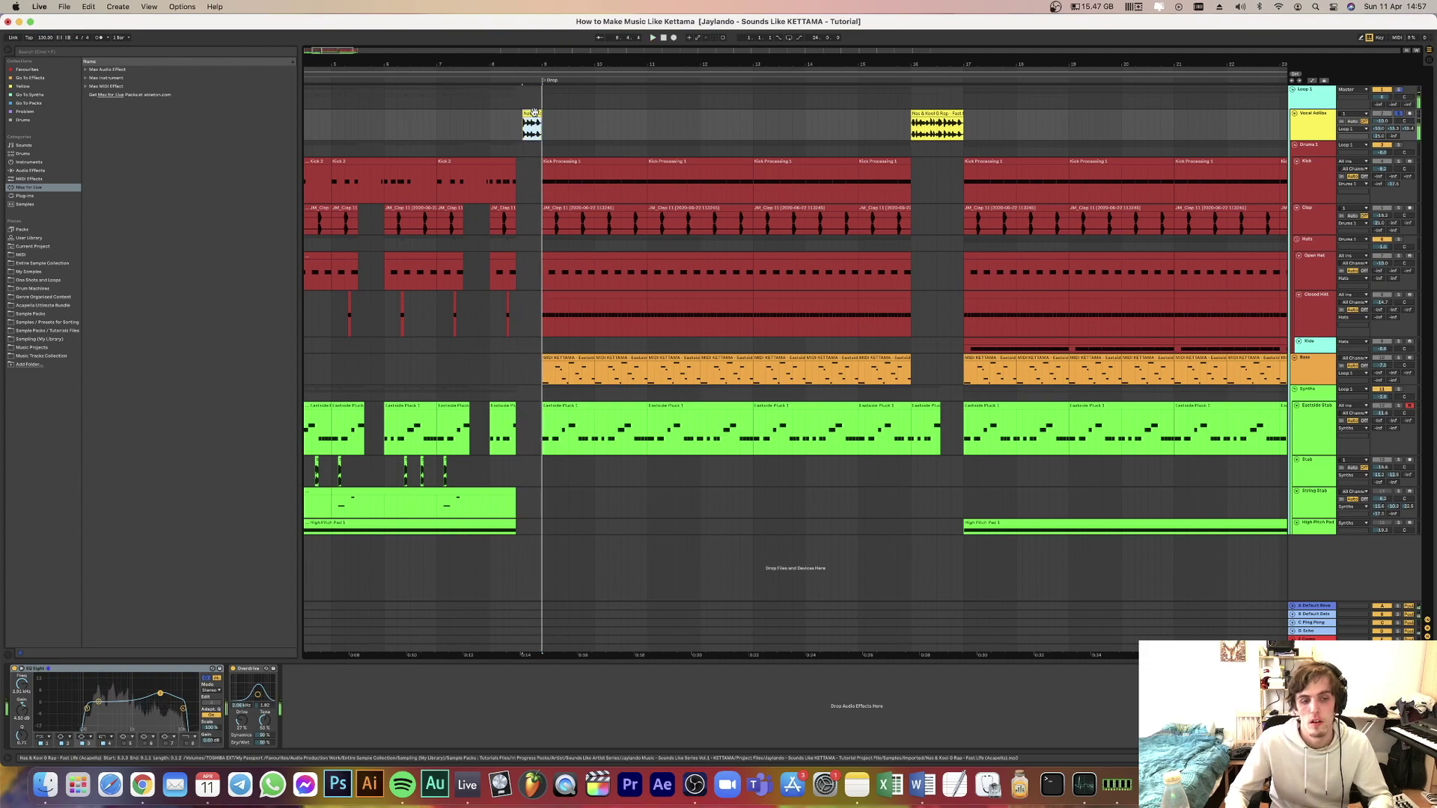
pyautogui.press('space')
# Try extending the start of the vocal clip before the drop back to about bar 7.2, and undo it.
pyautogui.scroll(3, 522, 187)
pyautogui.scroll(3, 522, 187)
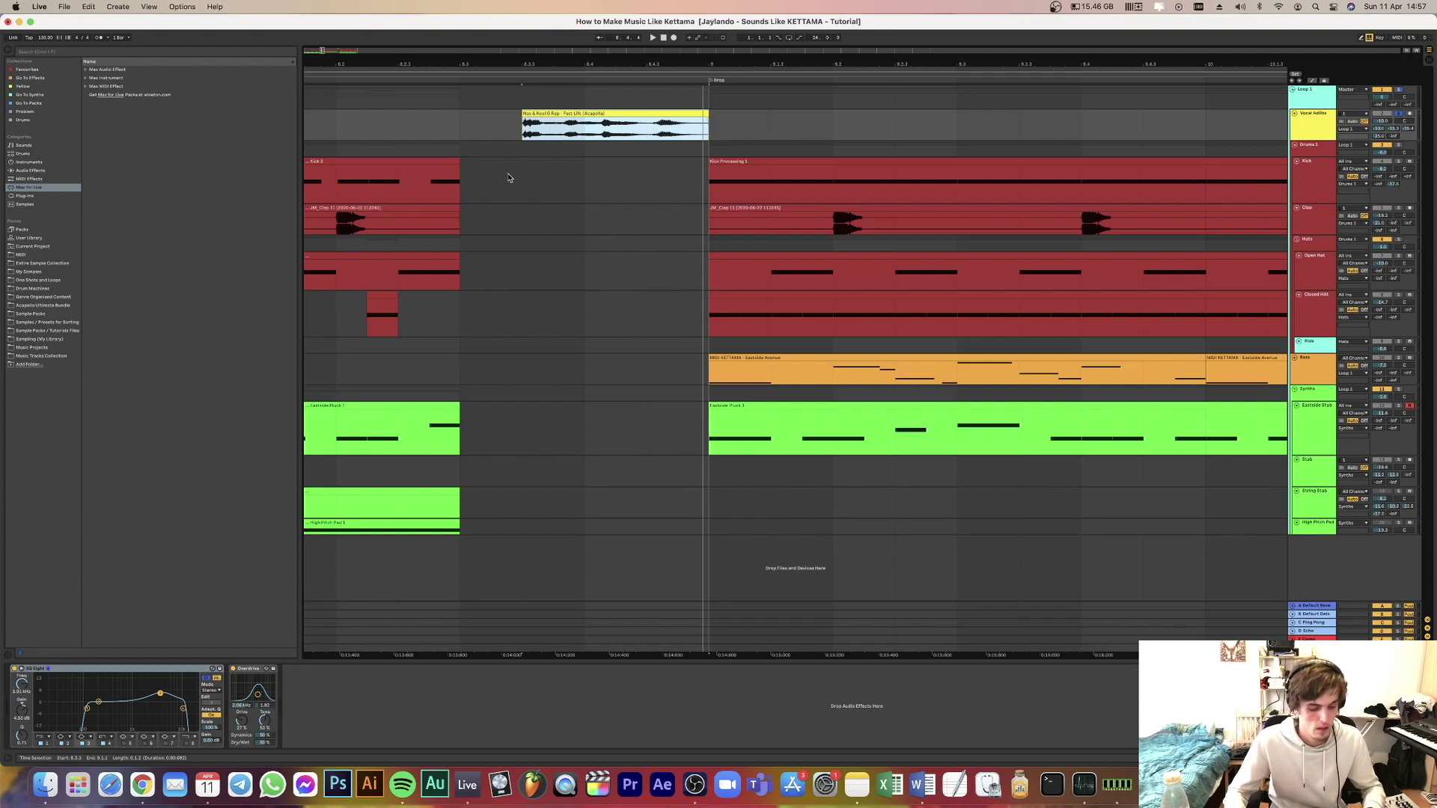
pyautogui.scroll(-2, 507, 176)
pyautogui.scroll(-1, 508, 180)
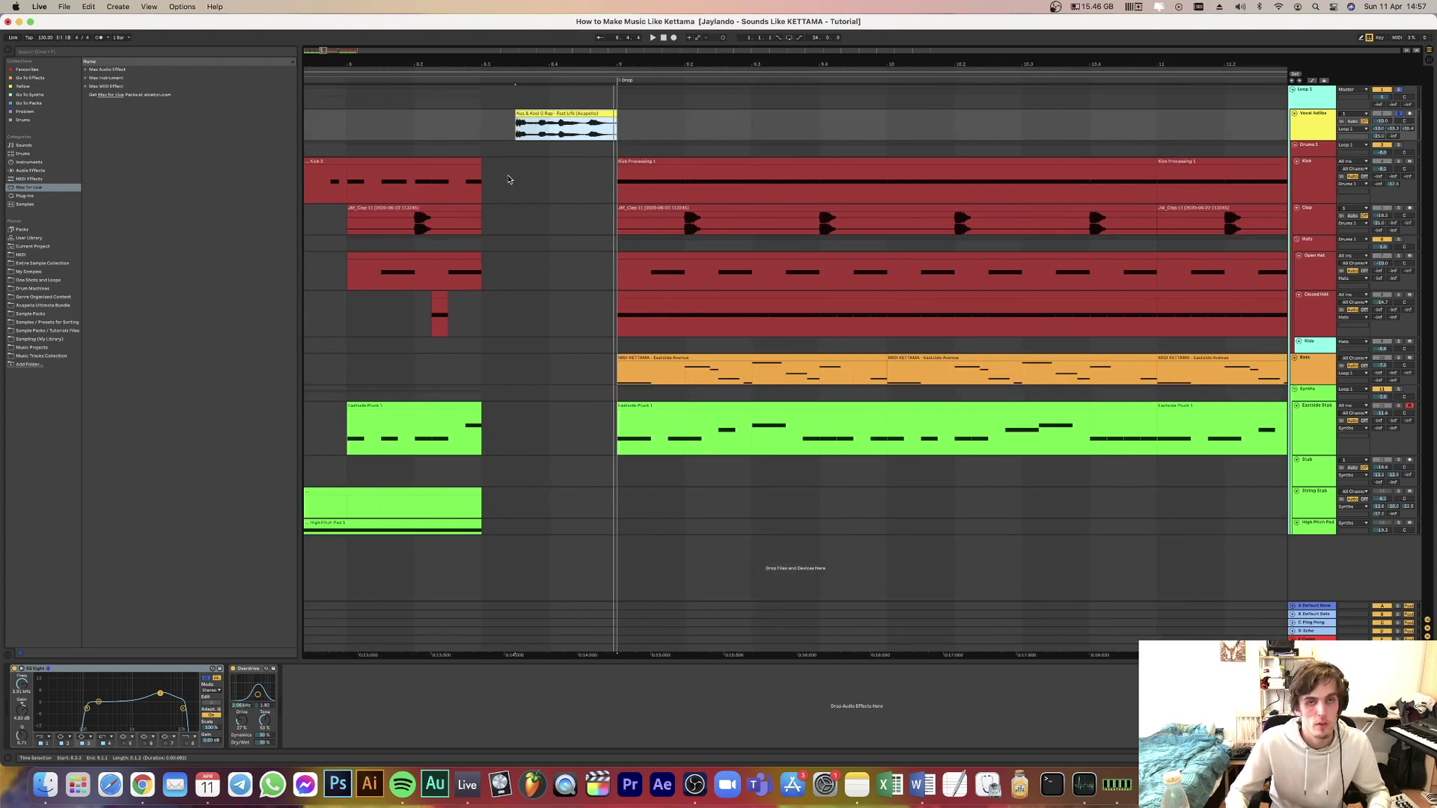
pyautogui.scroll(-2, 509, 180)
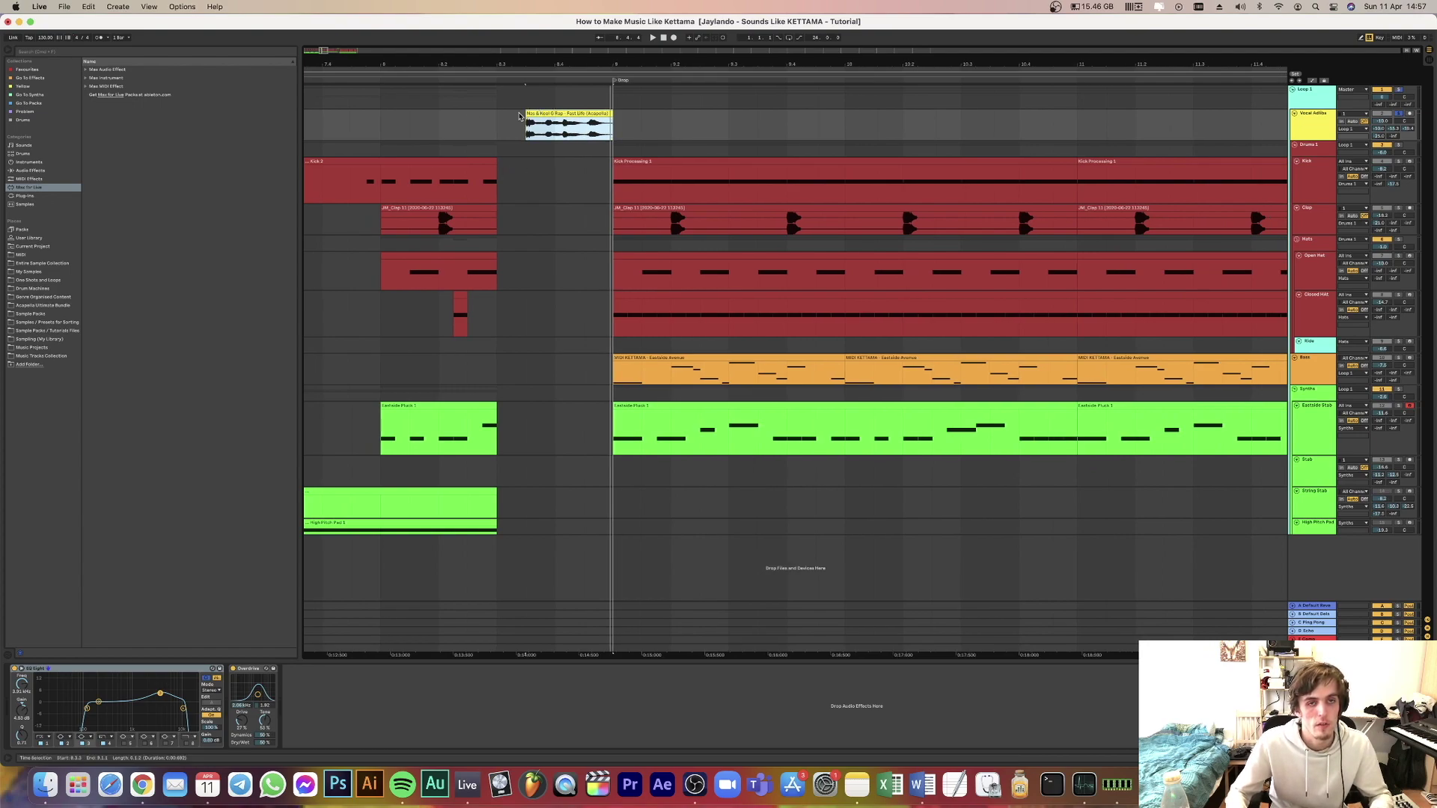
pyautogui.scroll(-1, 520, 116)
pyautogui.scroll(-1, 520, 116)
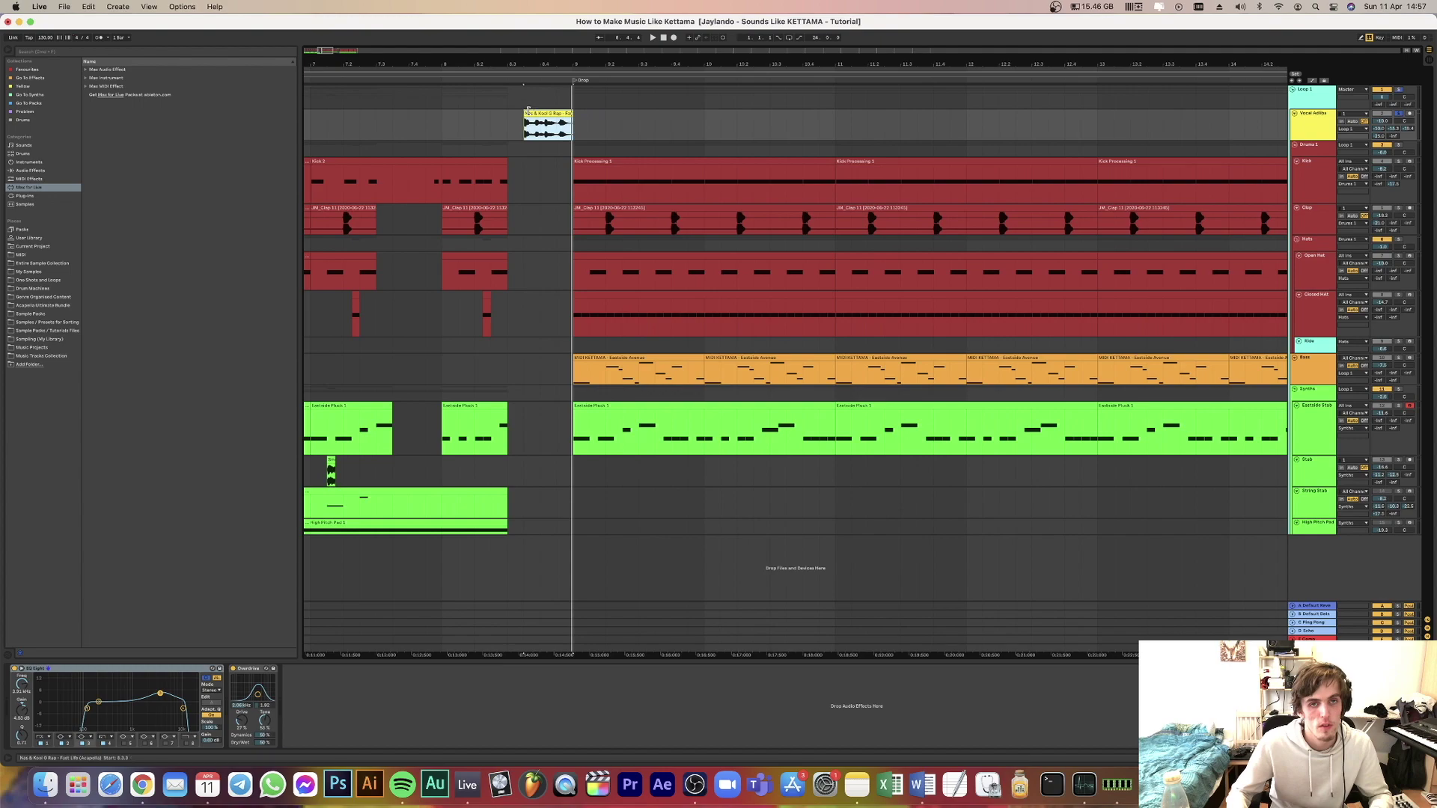
pyautogui.moveTo(518, 113); pyautogui.dragTo(343, 113)
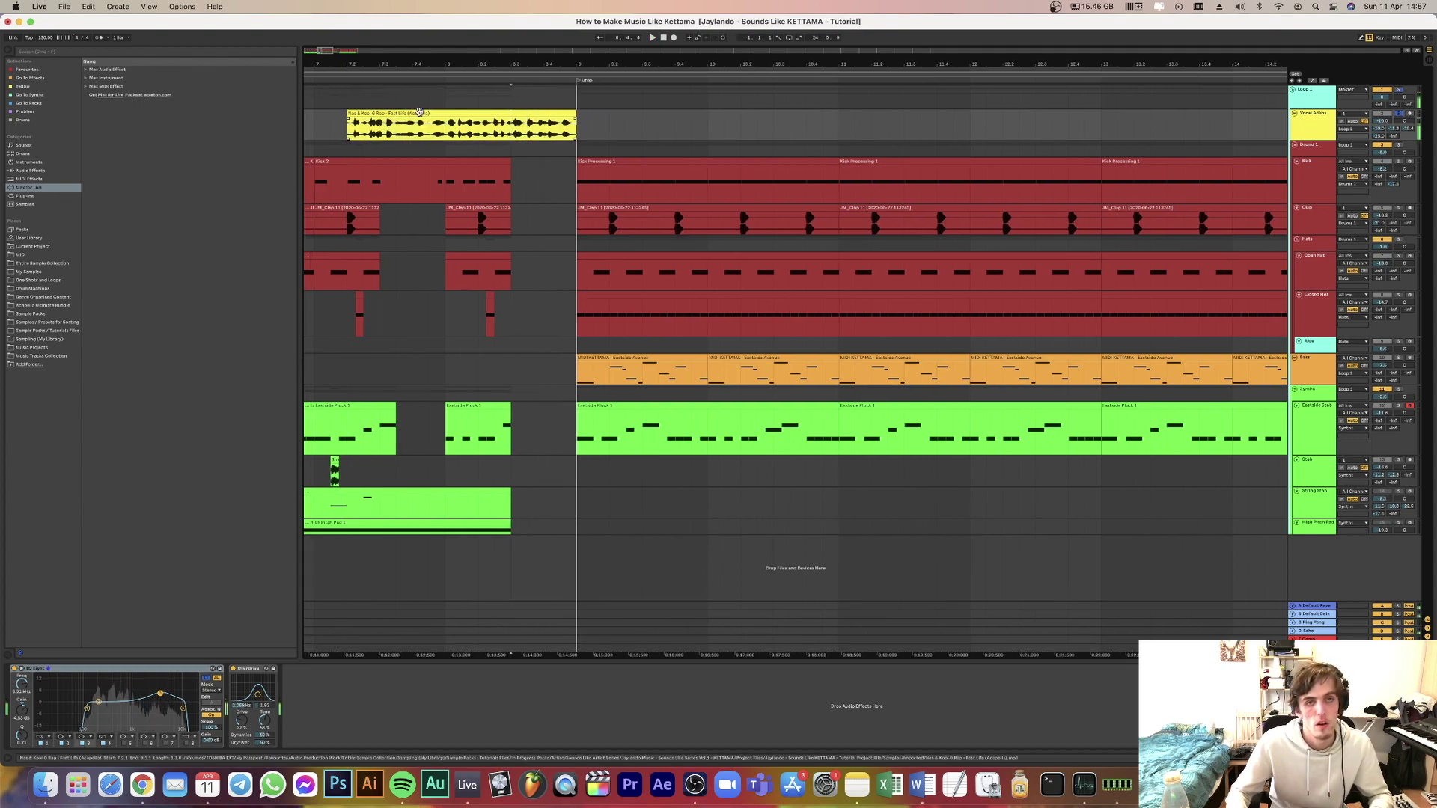
pyautogui.press('super+z')
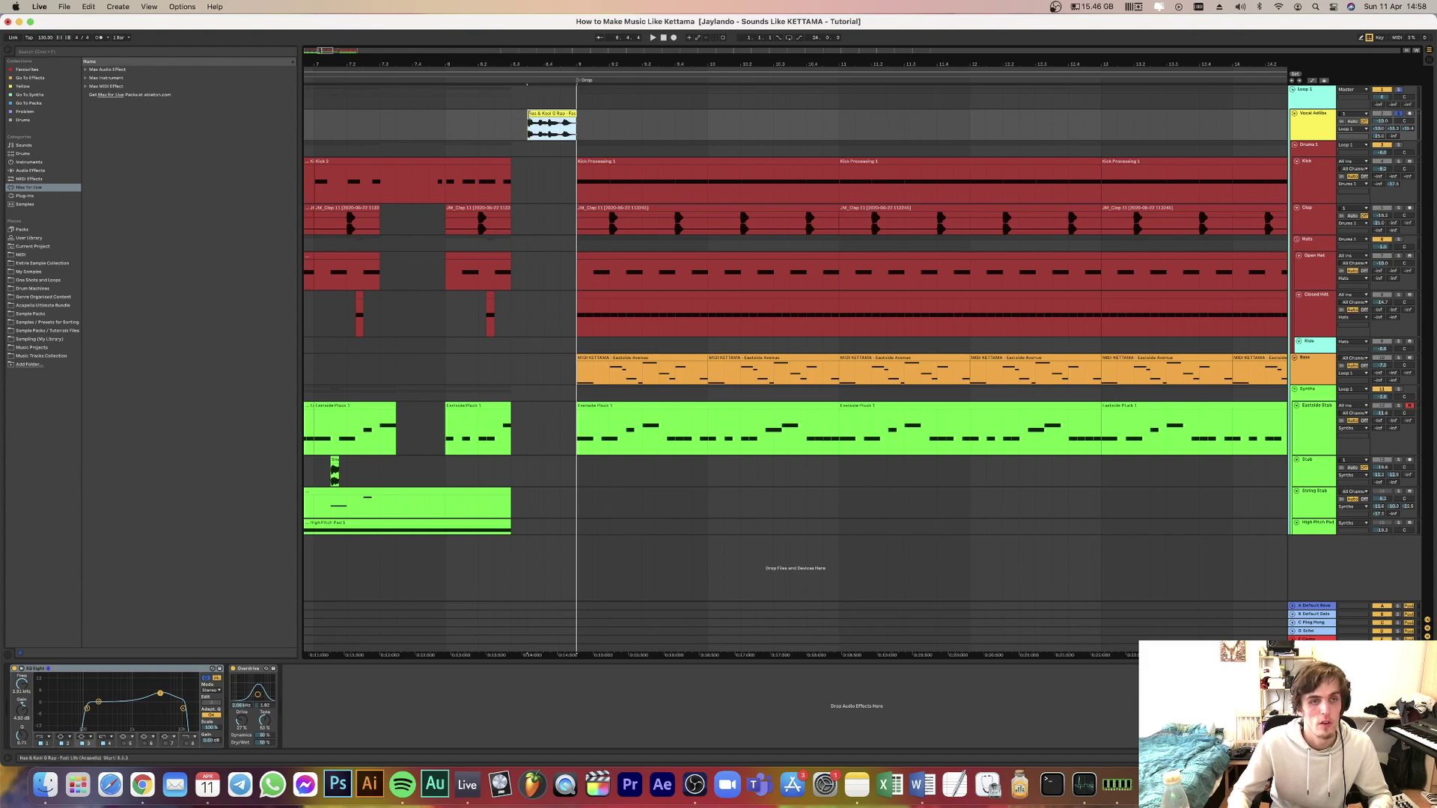
# Try shortening the vocal clip before the drop from its start, play it, and restore the clip's length.
pyautogui.moveTo(528, 120)
pyautogui.mouseDown()
pyautogui.moveTo(562, 125)
pyautogui.moveTo(526, 113)
pyautogui.mouseUp()
pyautogui.press('space')
pyautogui.press('space')
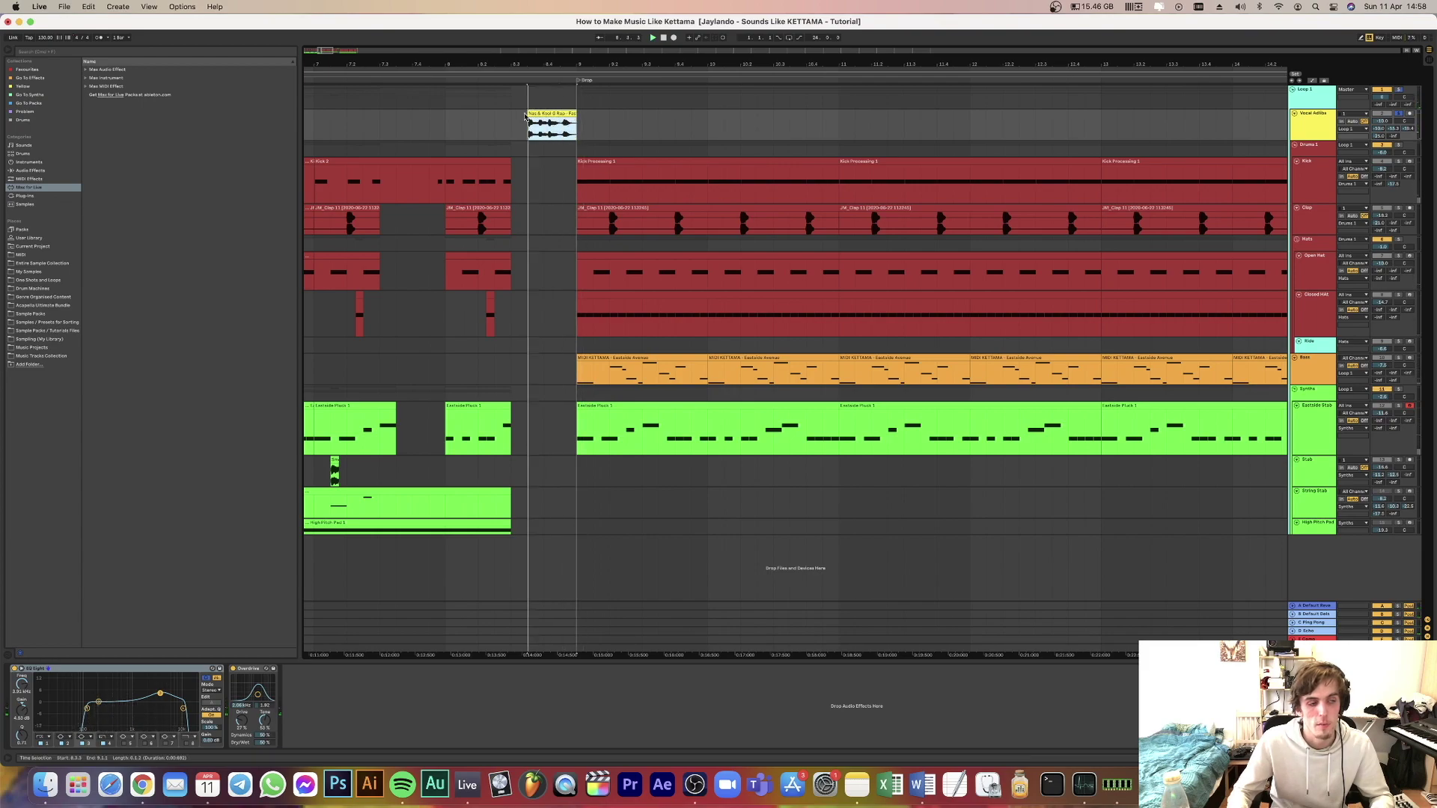
pyautogui.press('super+z')
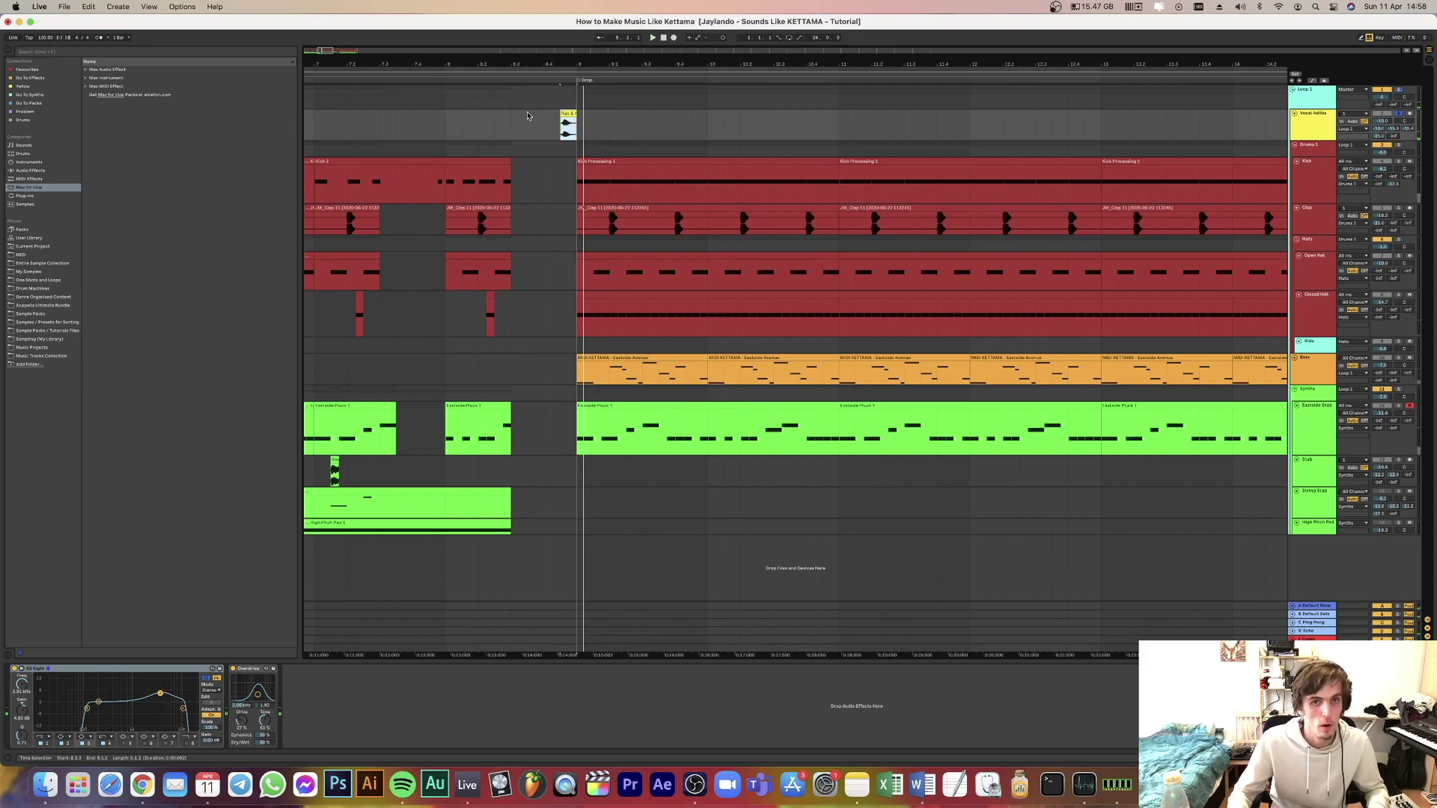
pyautogui.press('super+shift+z')
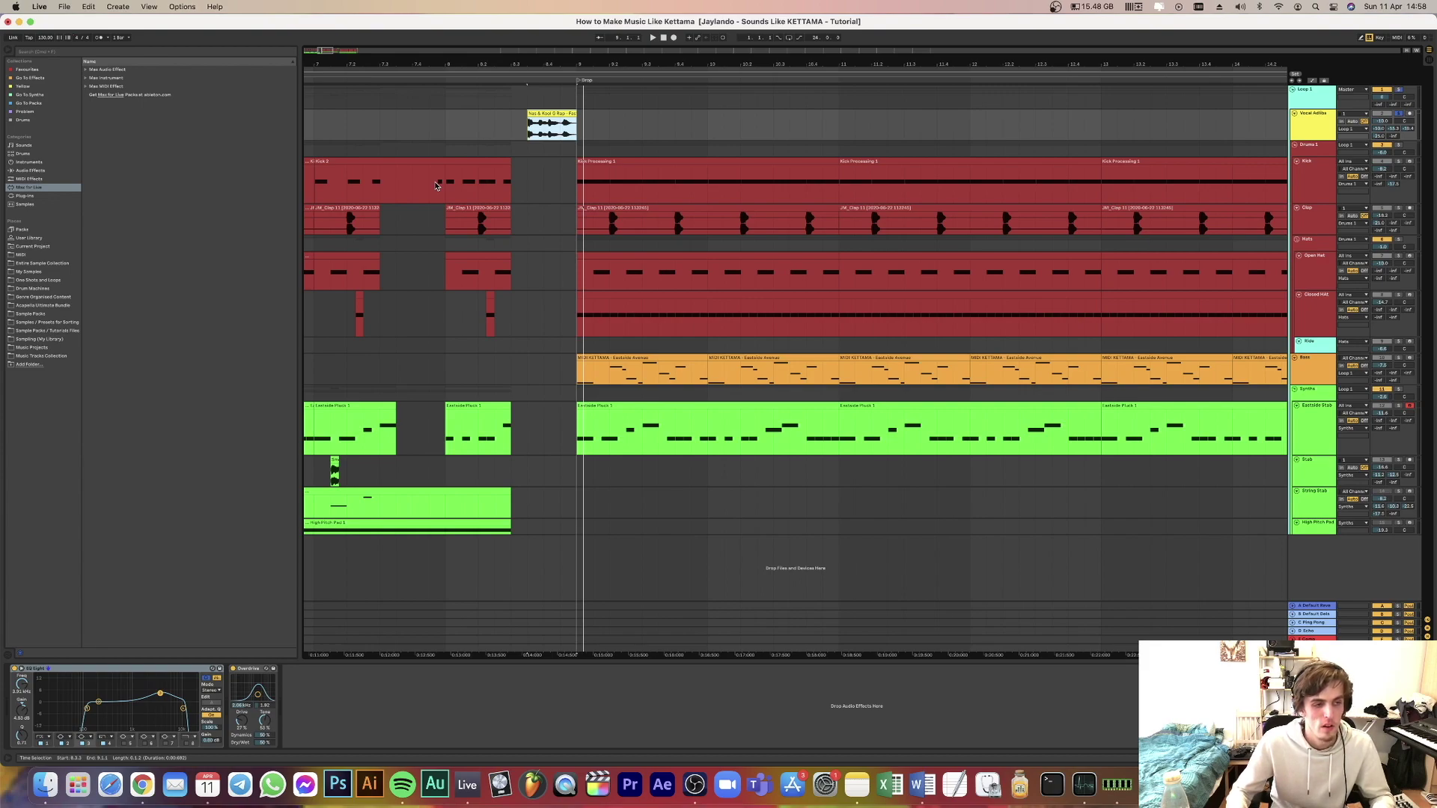
# Replay the soloed vocal clip leading into the drop.
pyautogui.click(526, 136)
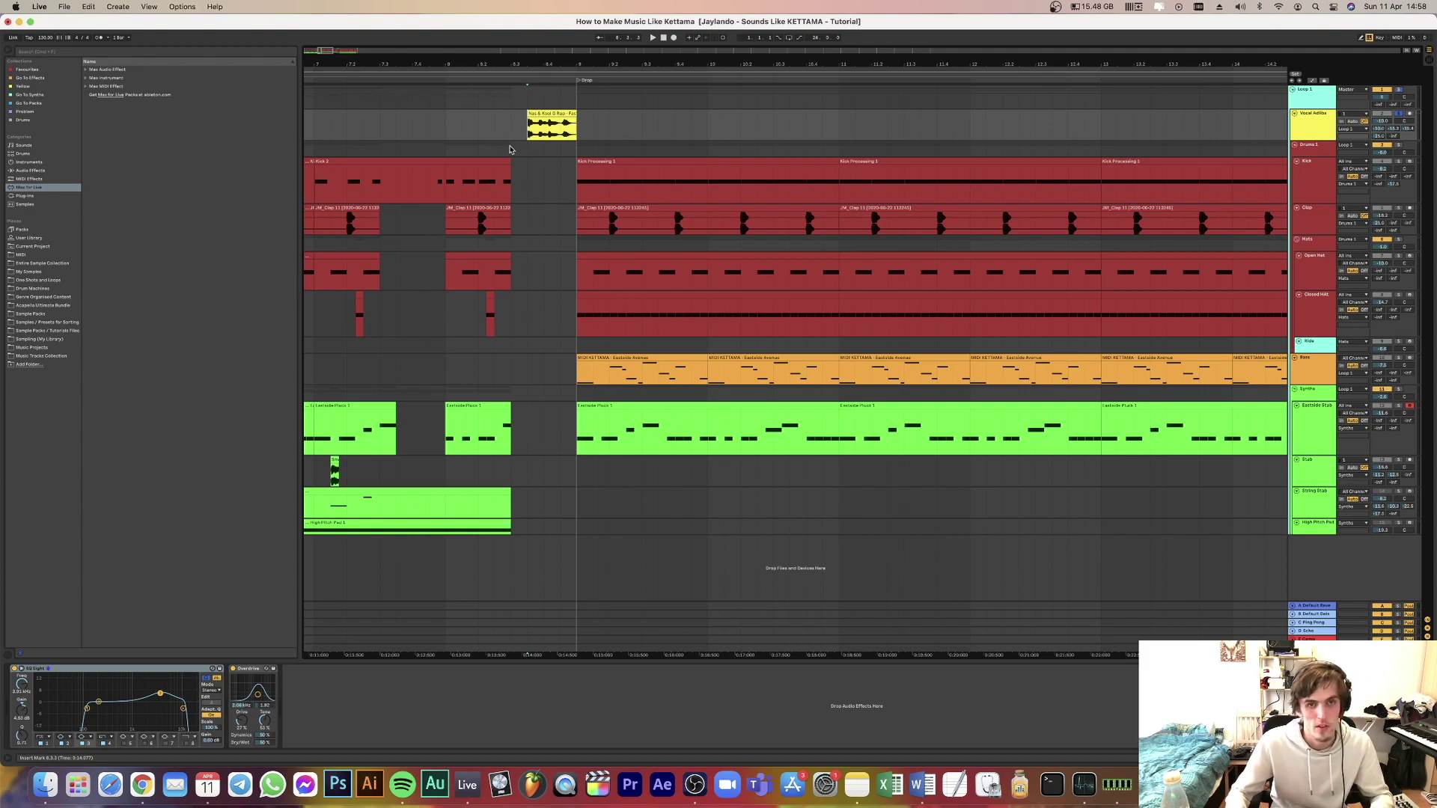
pyautogui.click(522, 154)
pyautogui.press('space')
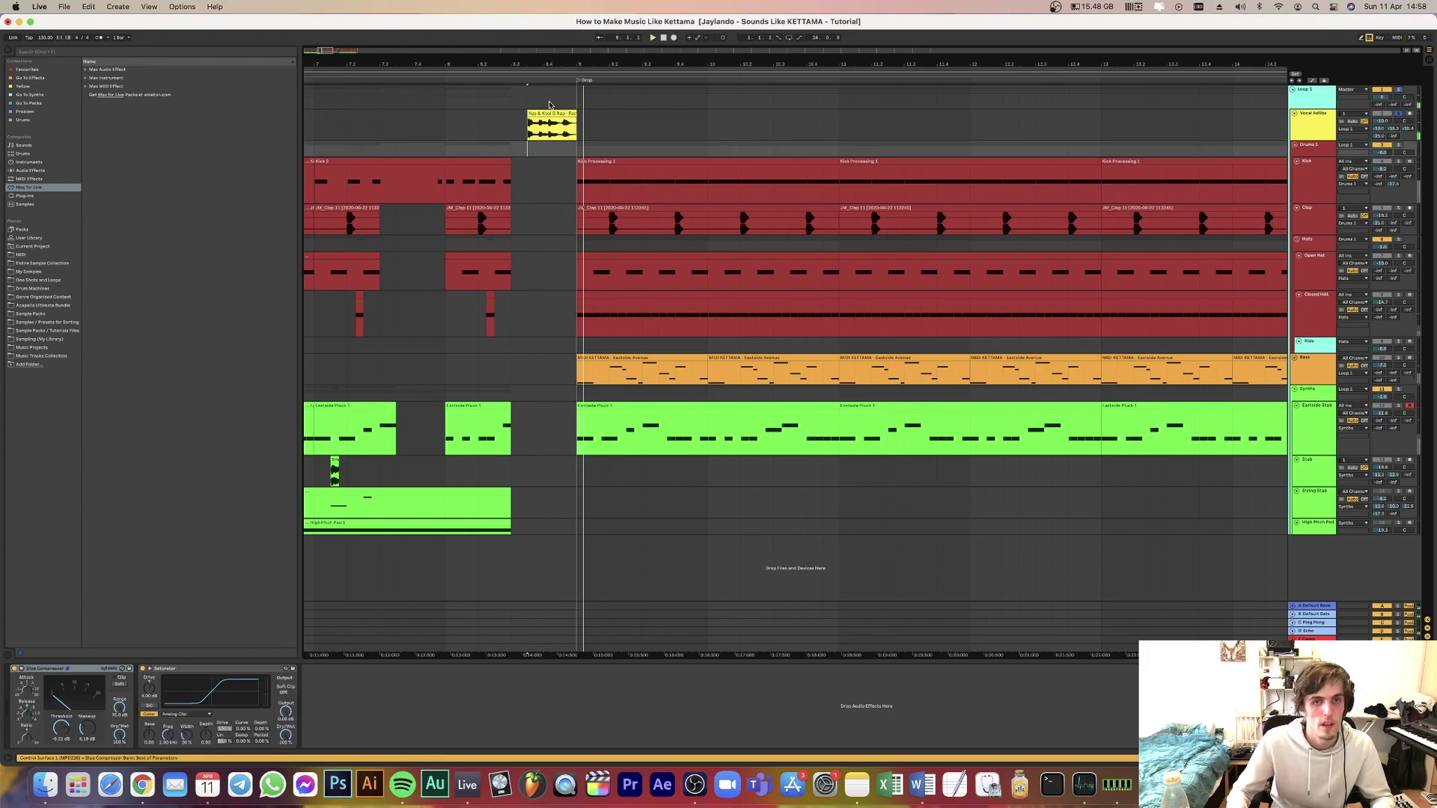
pyautogui.click(549, 112)
pyautogui.press('space')
# Review the longer vocal clip in the bar 16 break and the short vocal clip at the end of the arrangement.
pyautogui.hscroll(3, 846, 310)
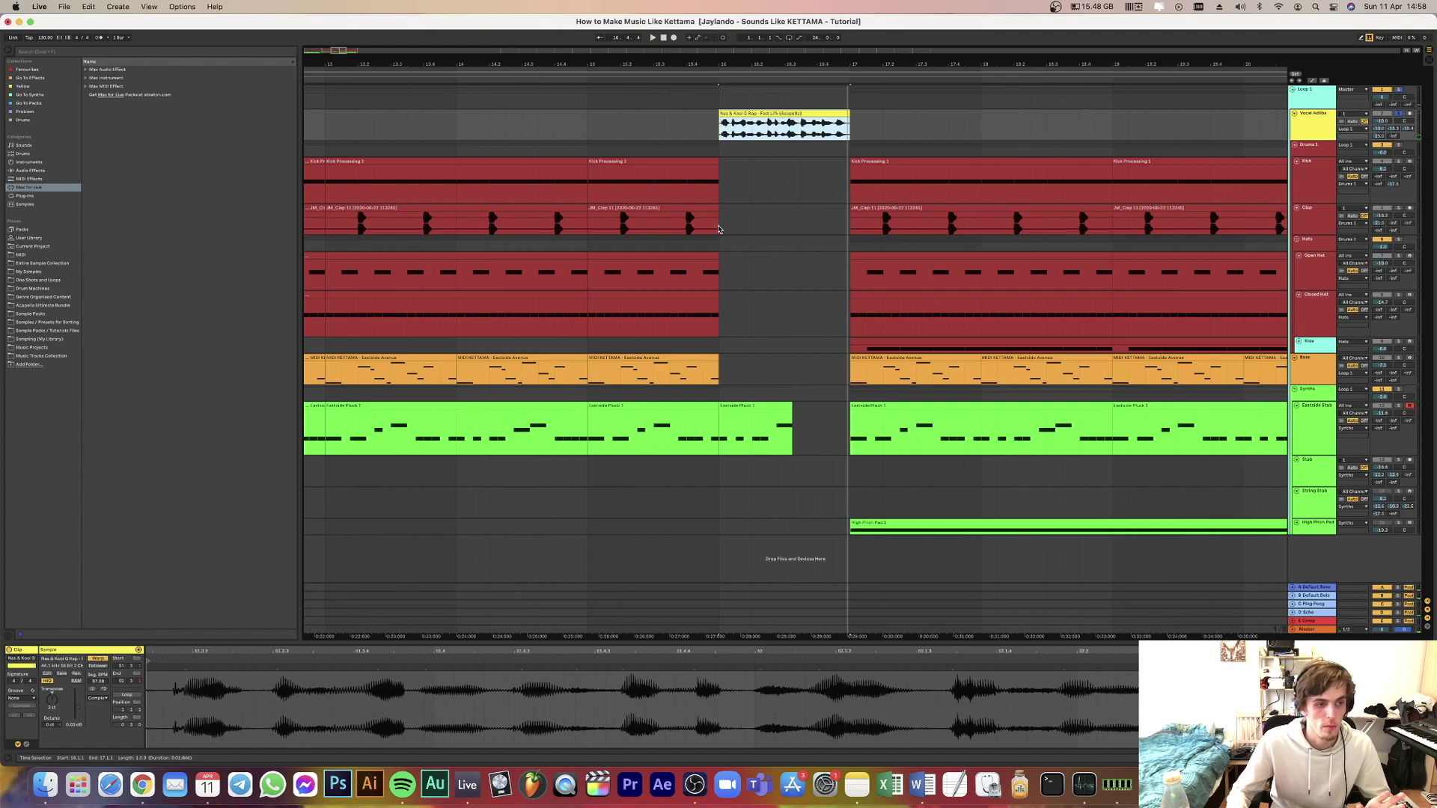
pyautogui.hscroll(15, 716, 224)
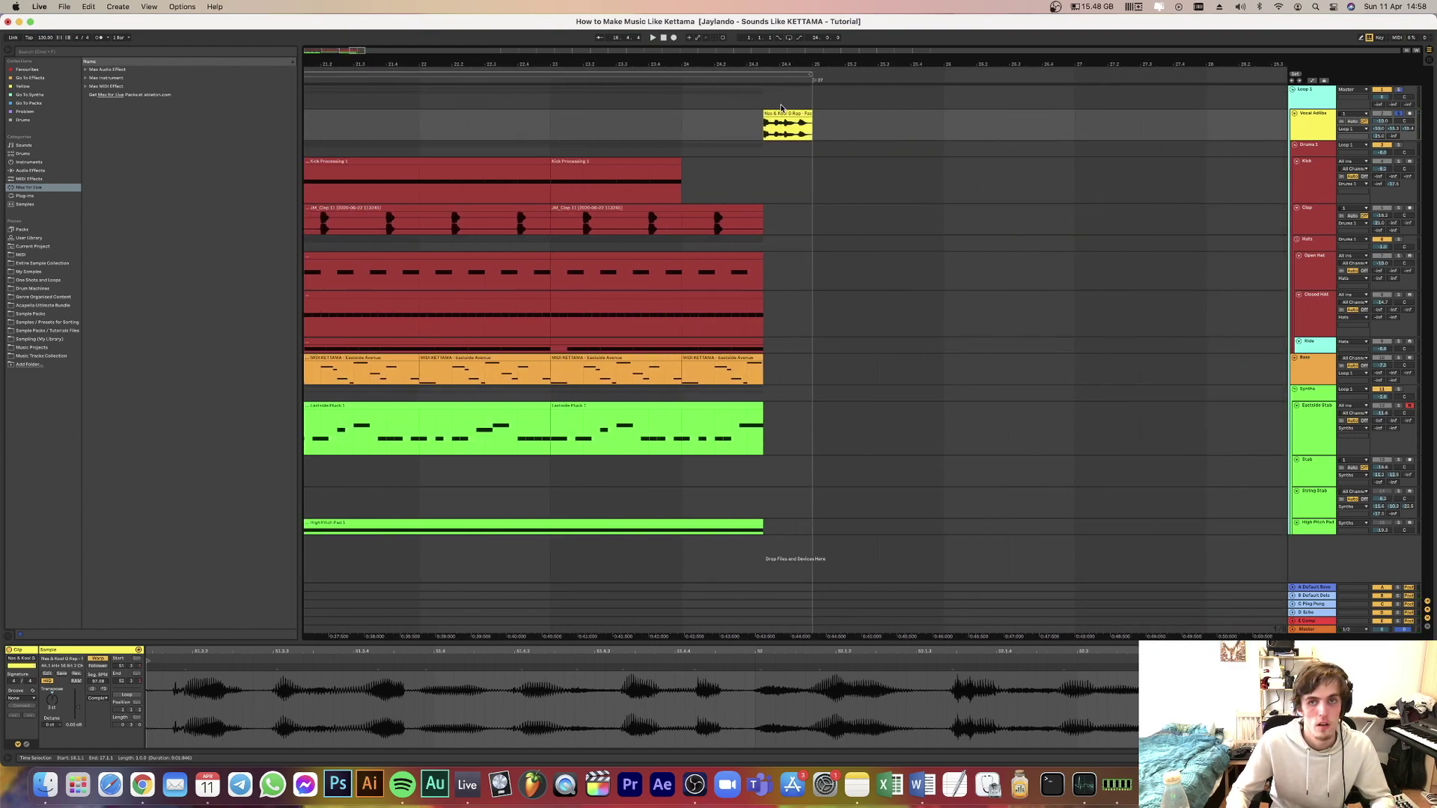
pyautogui.press('super+z')
pyautogui.press('super+shift+z')
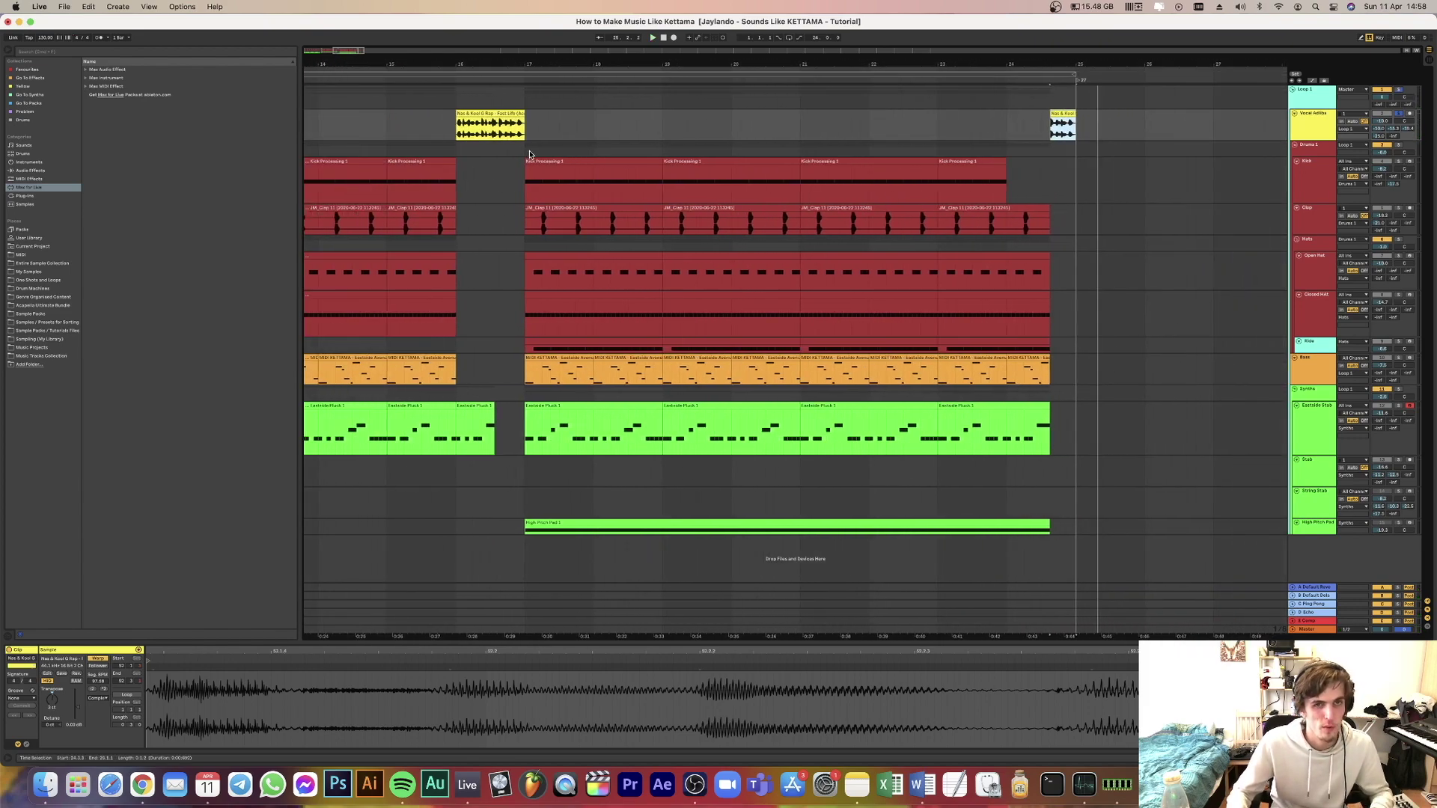
pyautogui.hscroll(-2, 530, 154)
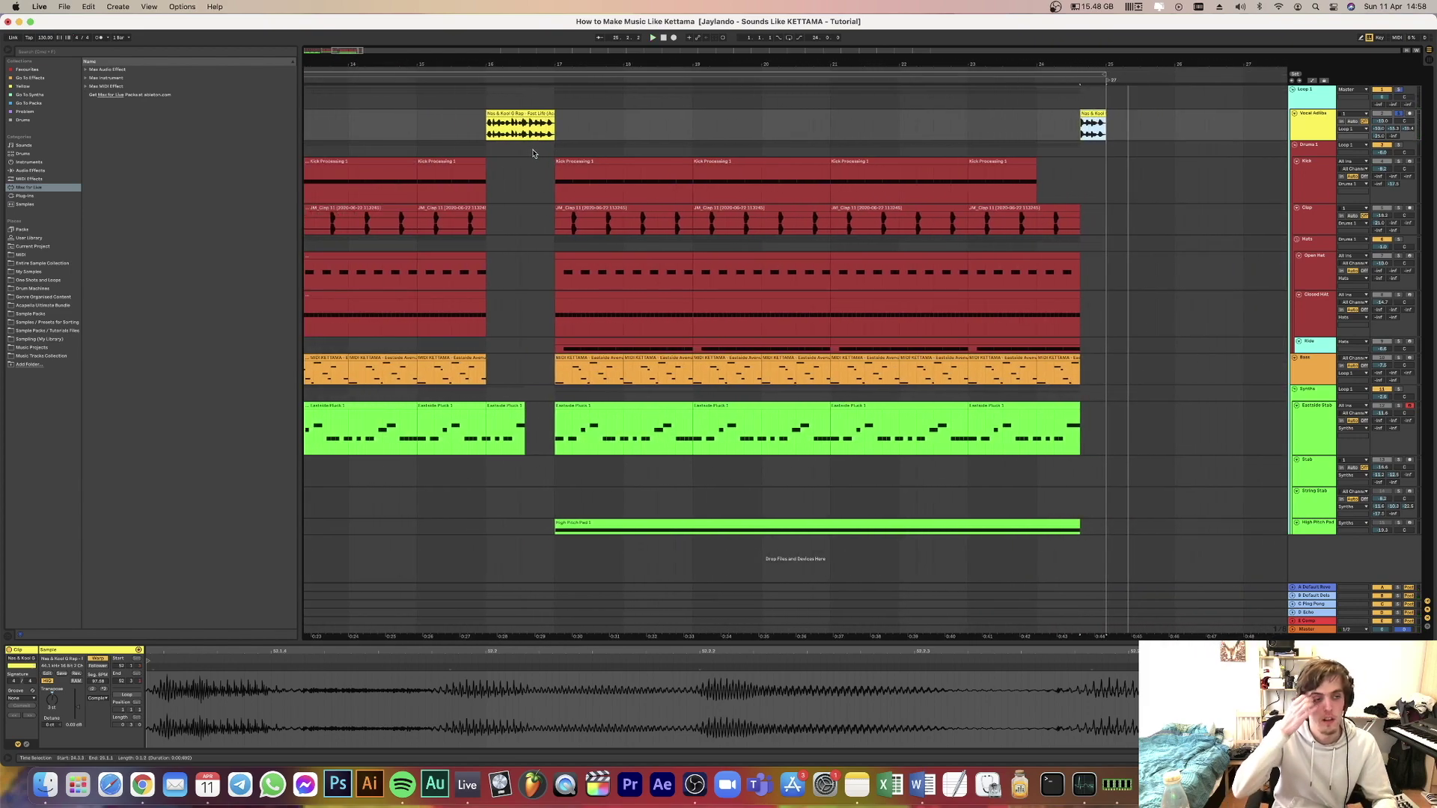
pyautogui.hscroll(-15, 524, 154)
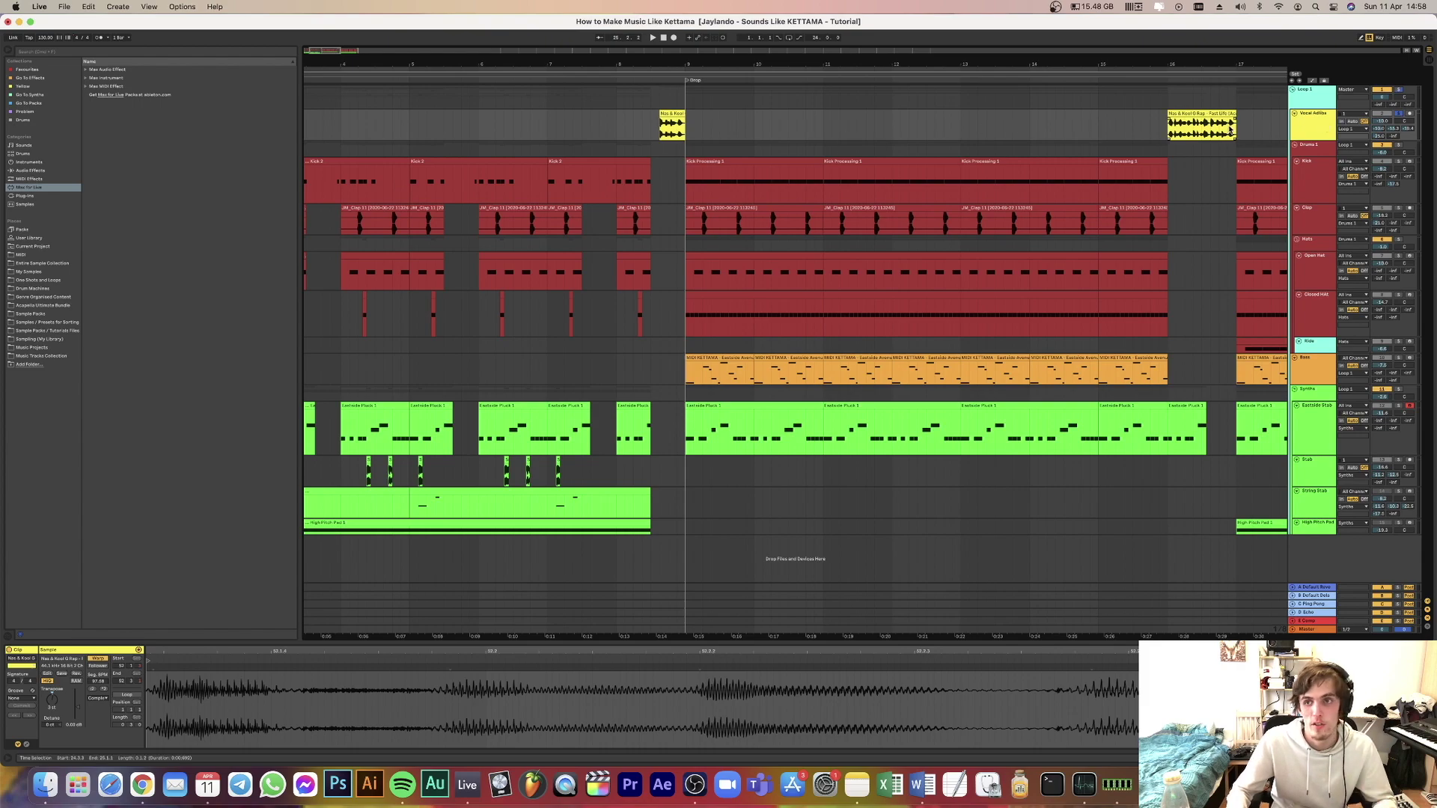
# Examine the vocal track's EQ Eight and Overdrive settings while playing the soloed vocal.
pyautogui.click(1304, 124)
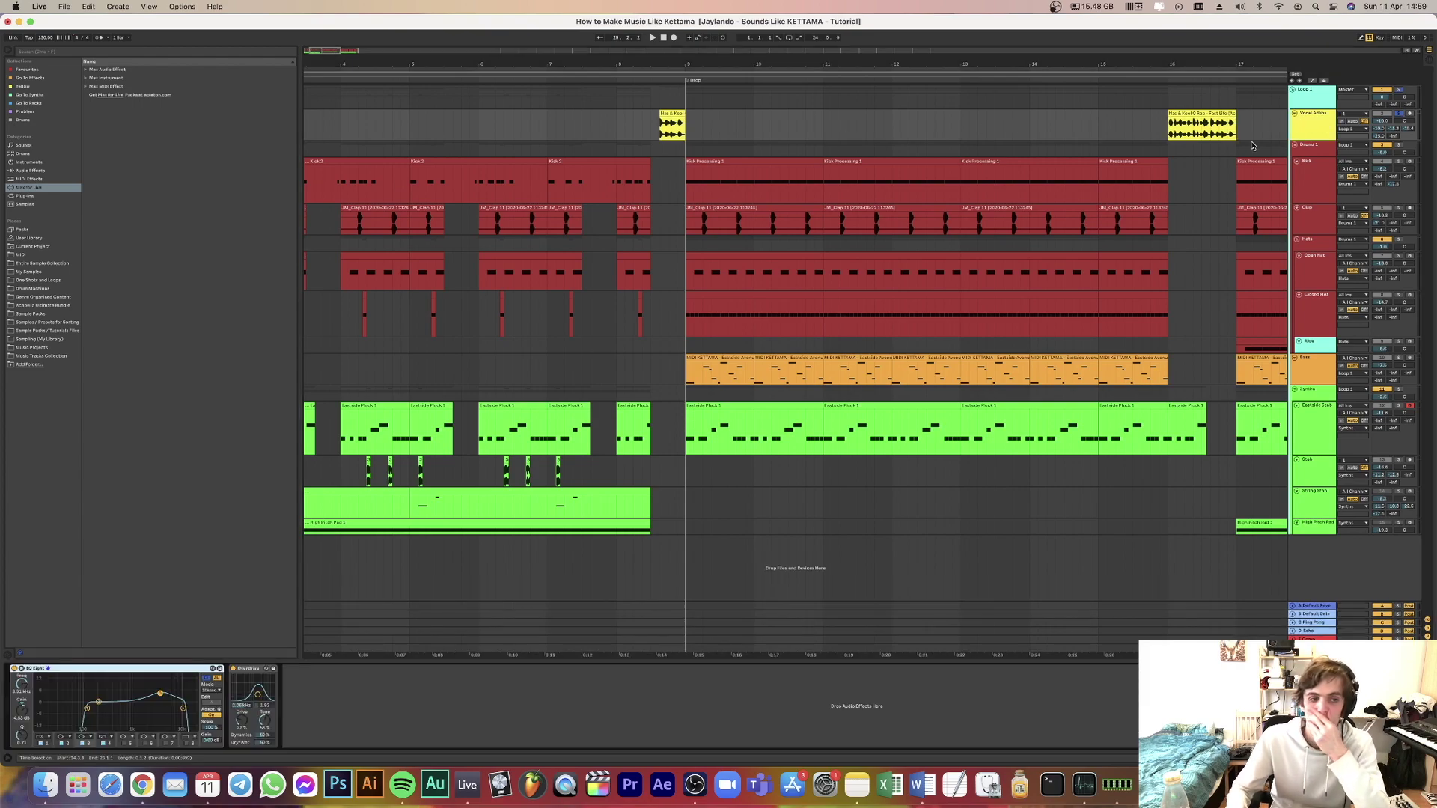
pyautogui.click(303, 720)
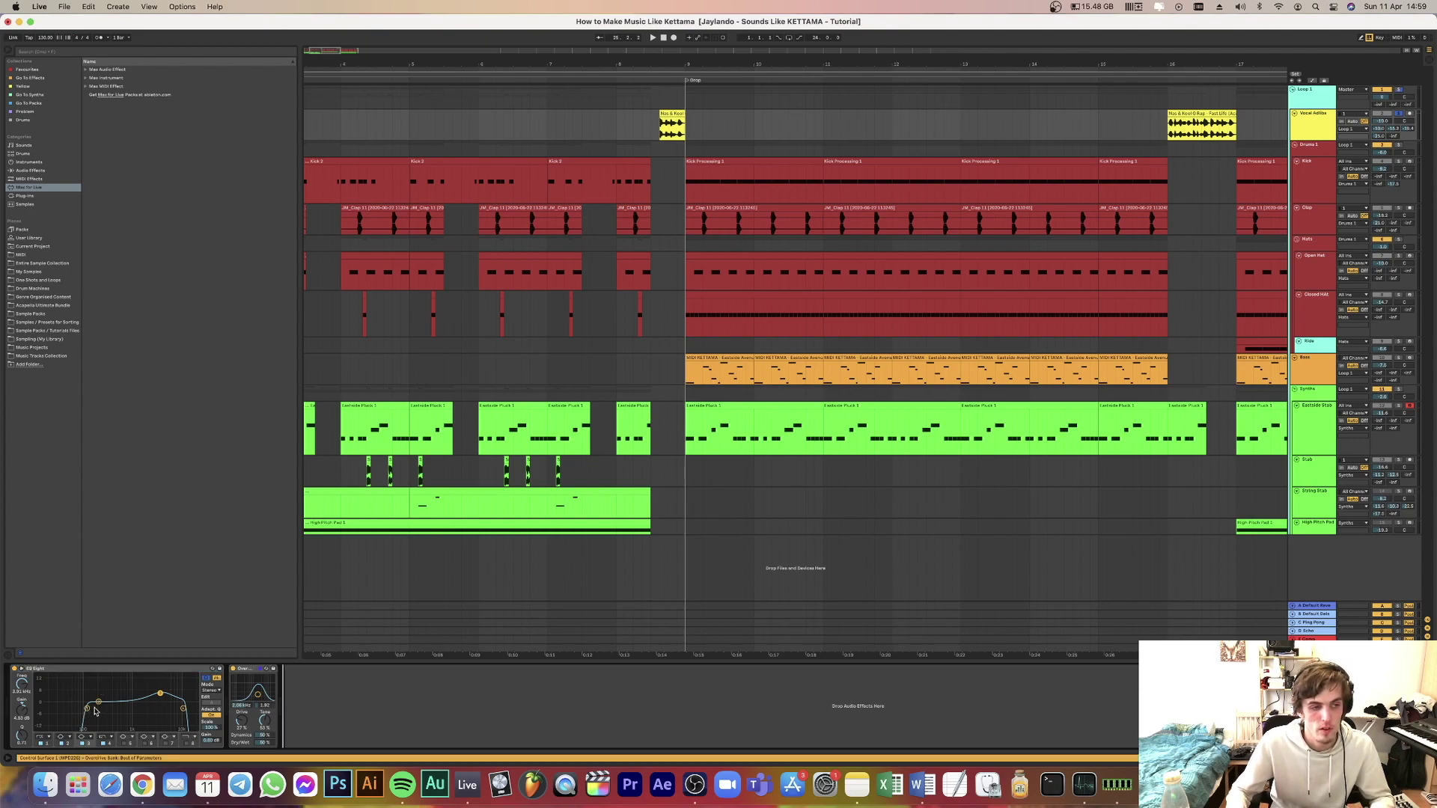
pyautogui.click(160, 695)
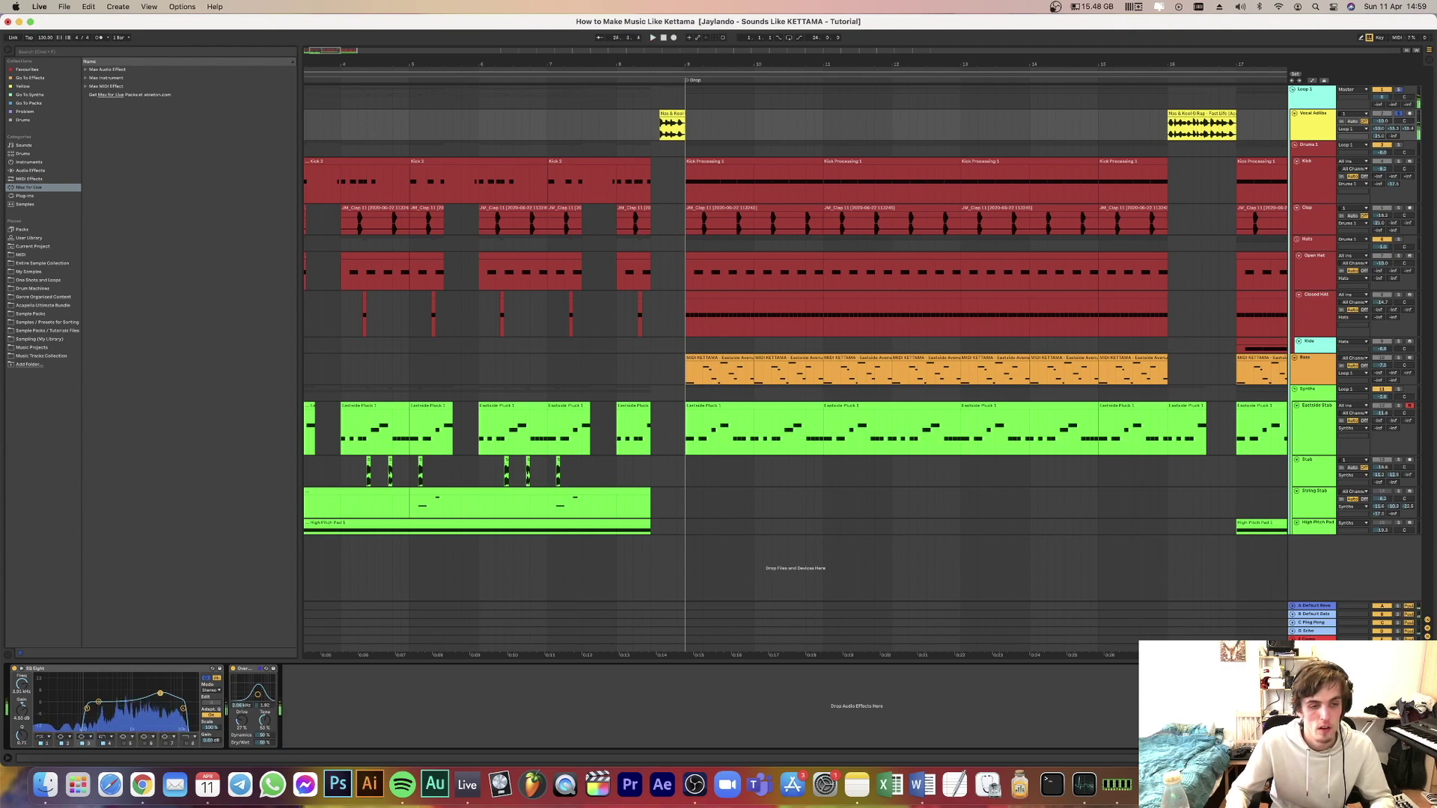
pyautogui.press('space')
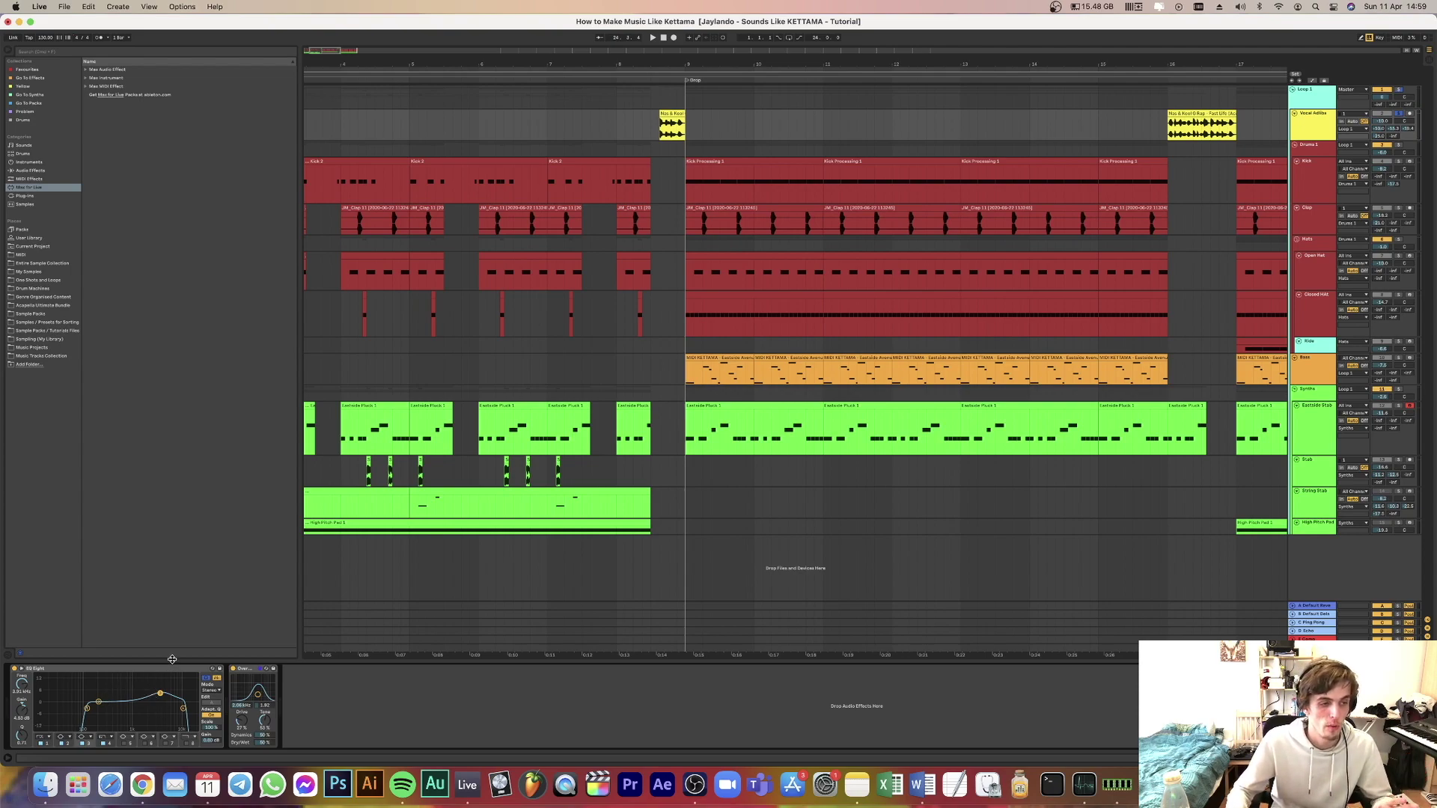
pyautogui.press('space')
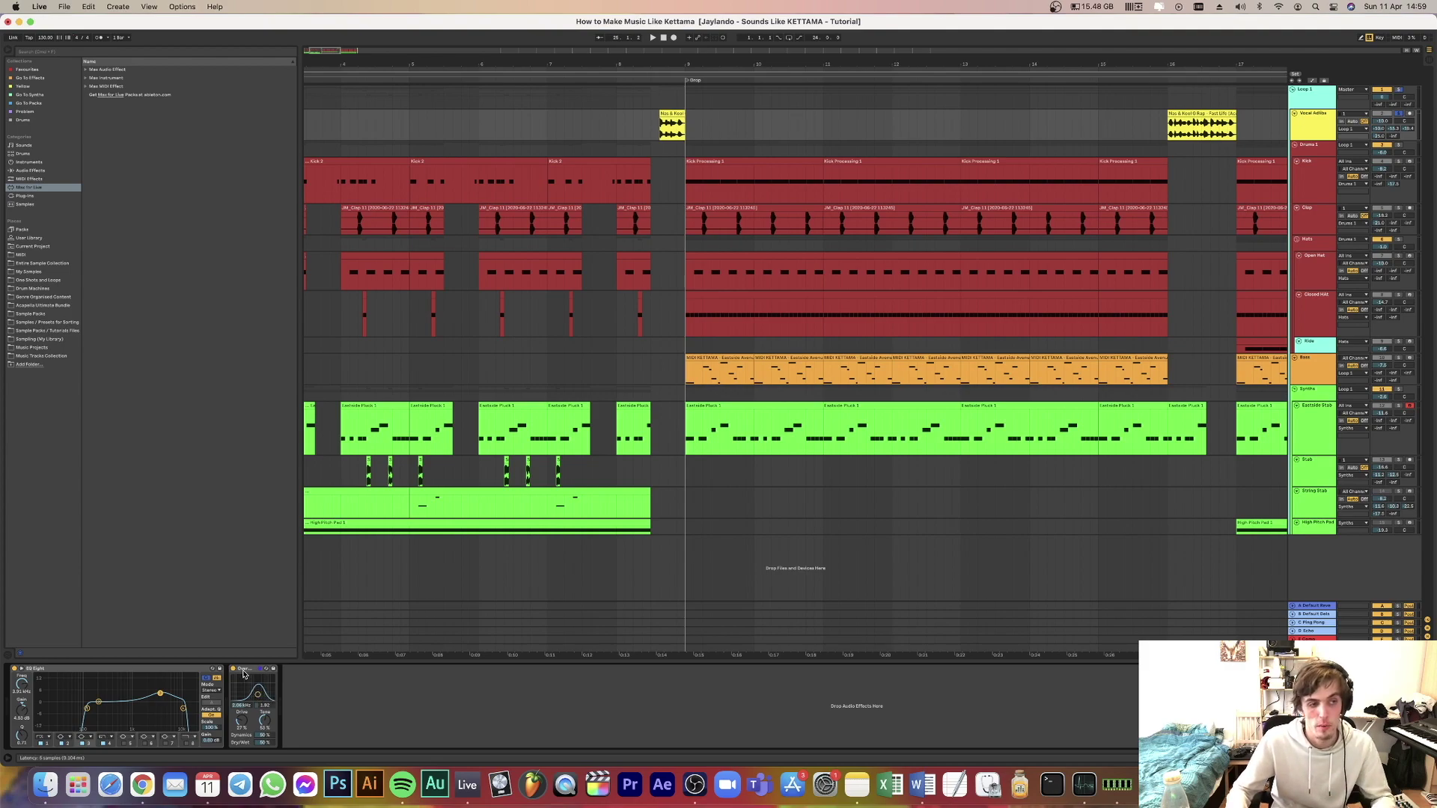
pyautogui.press('space')
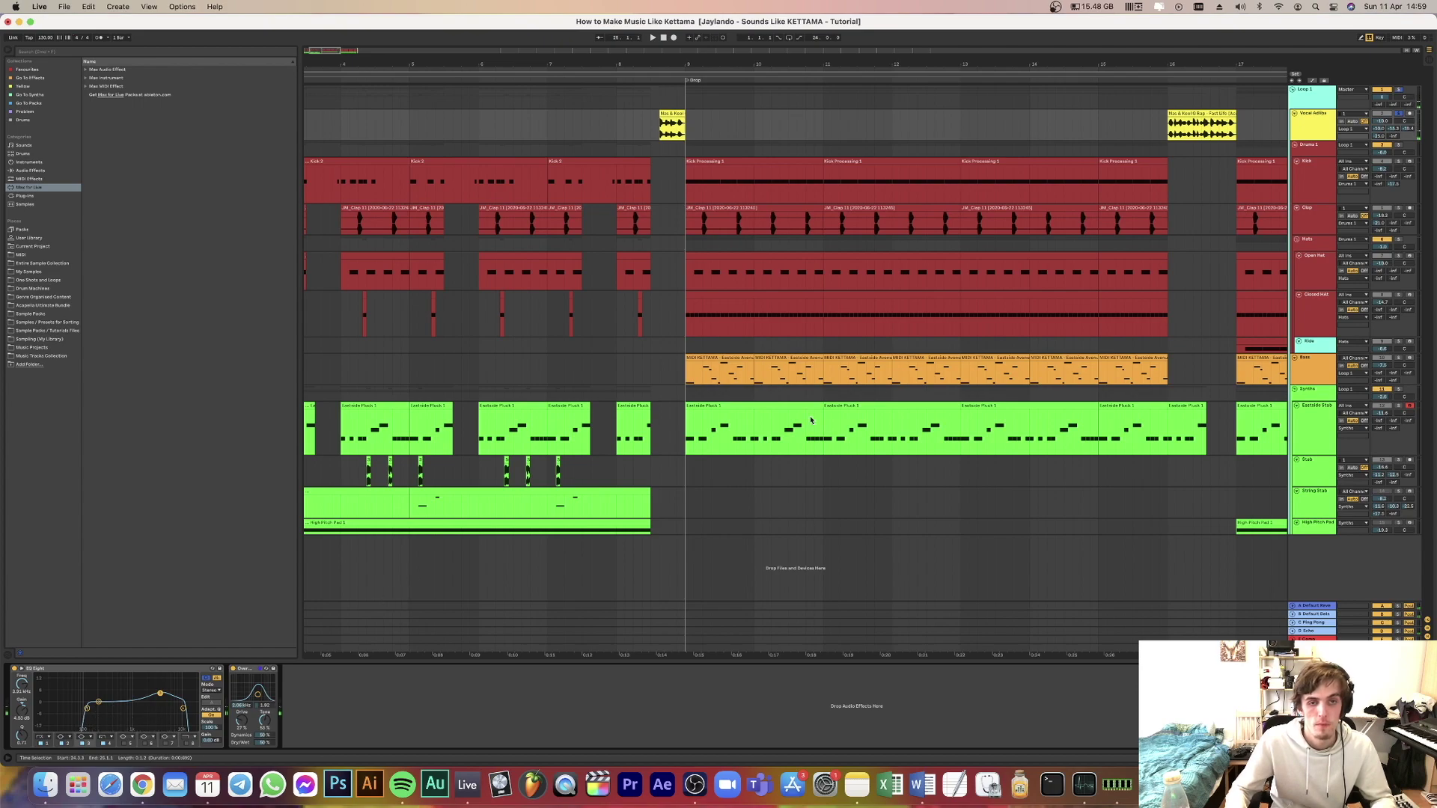
pyautogui.click(1310, 125)
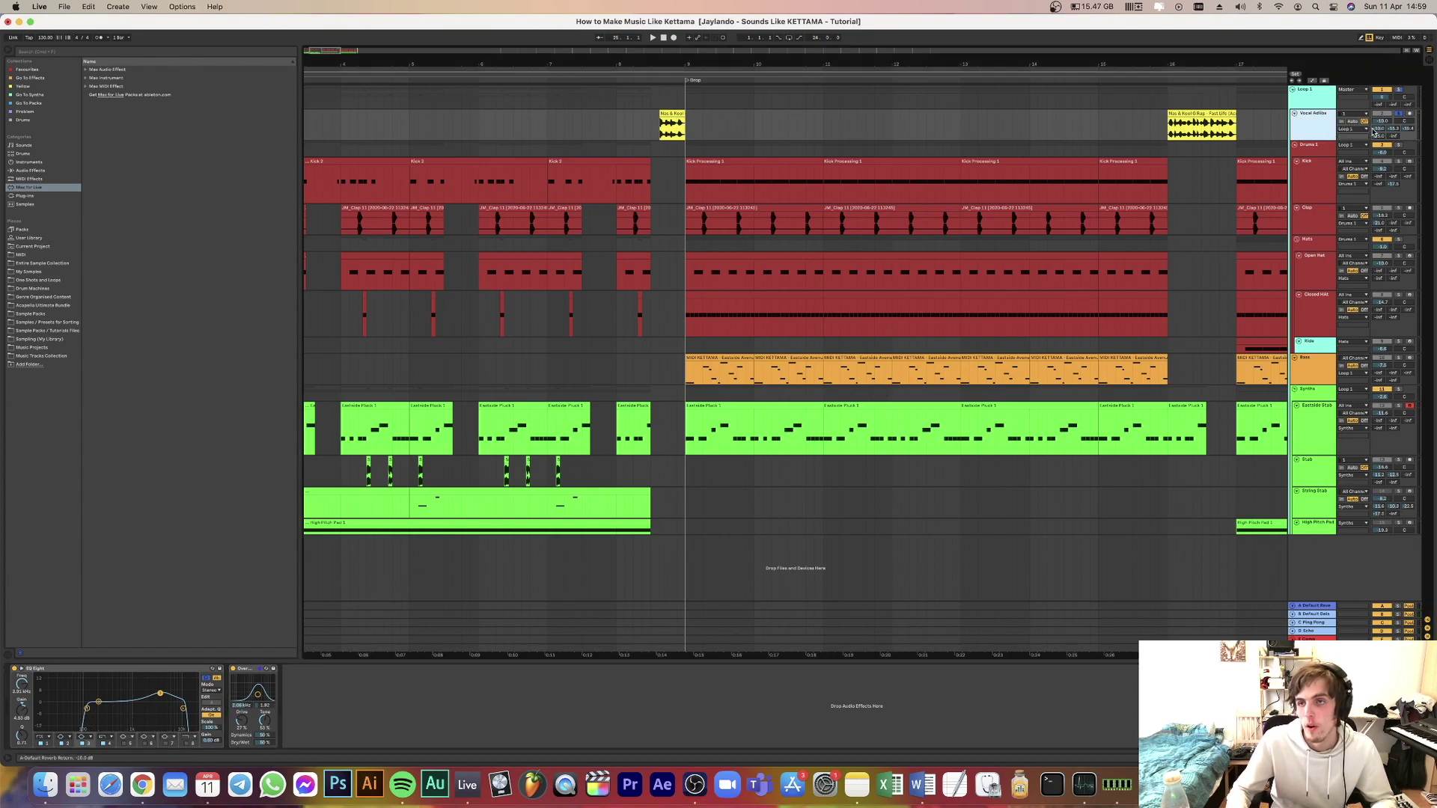
# Go through the return tracks and examine their reverb, ping pong, echo and compressor devices.
pyautogui.click(1300, 608)
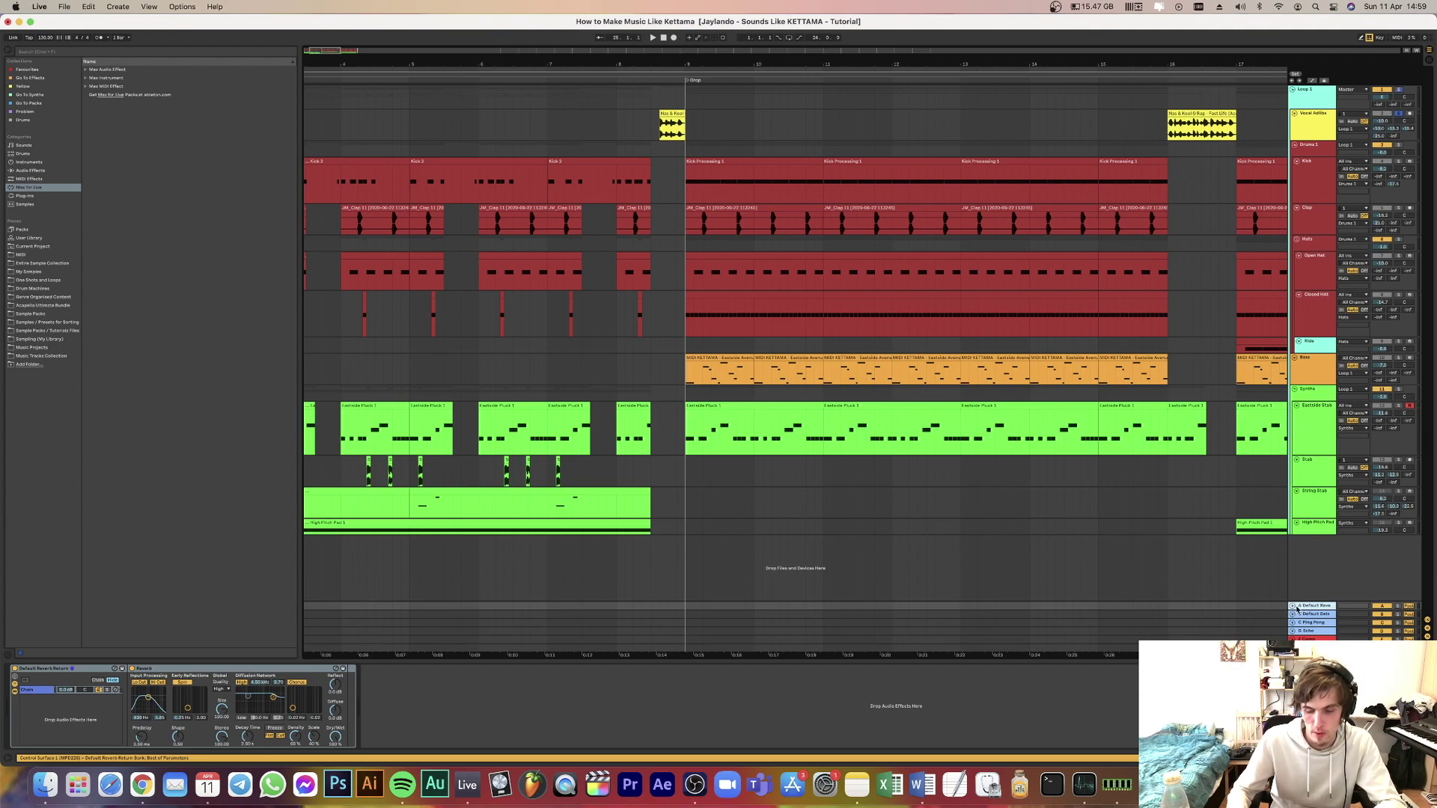
pyautogui.press('Down')
pyautogui.press('Down')
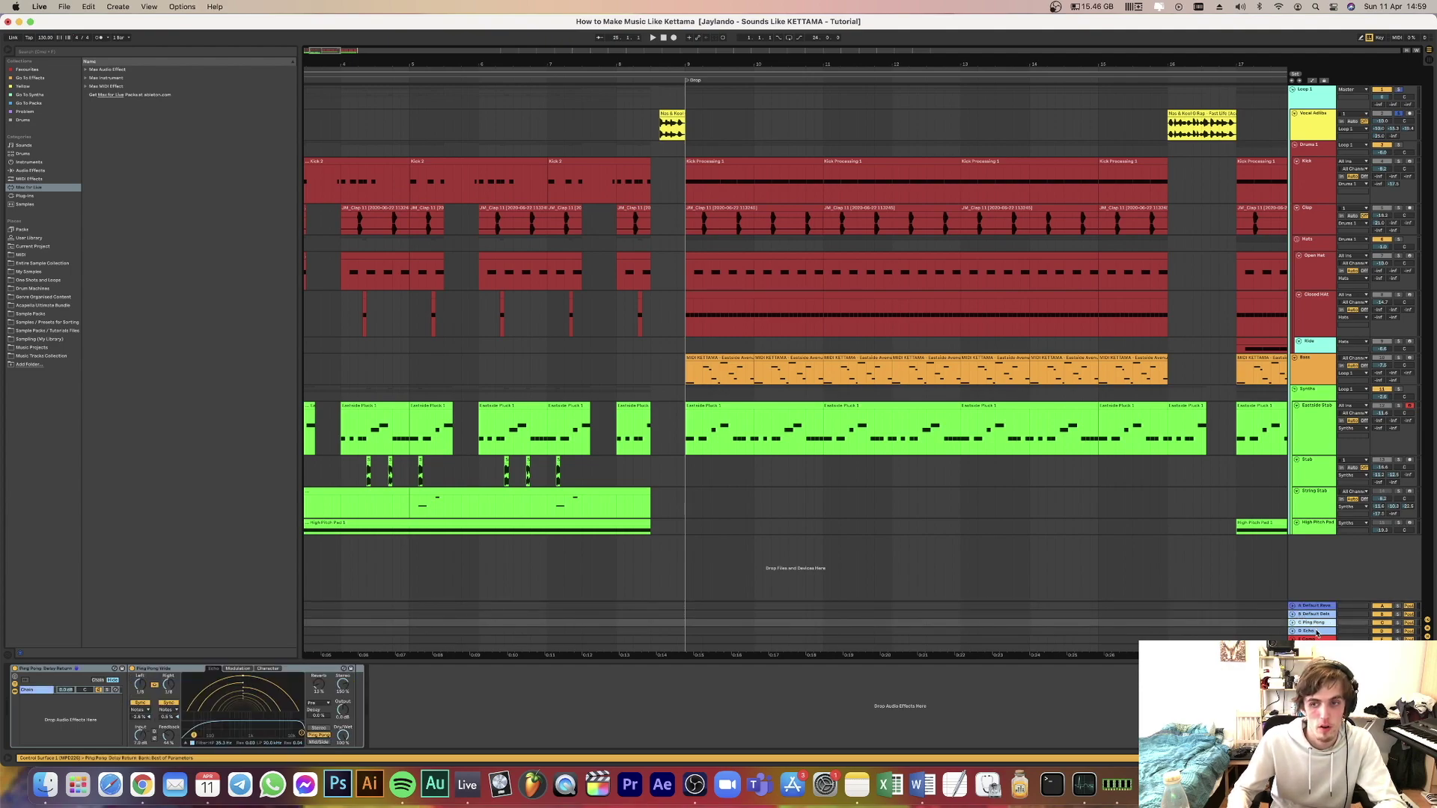
pyautogui.click(1317, 634)
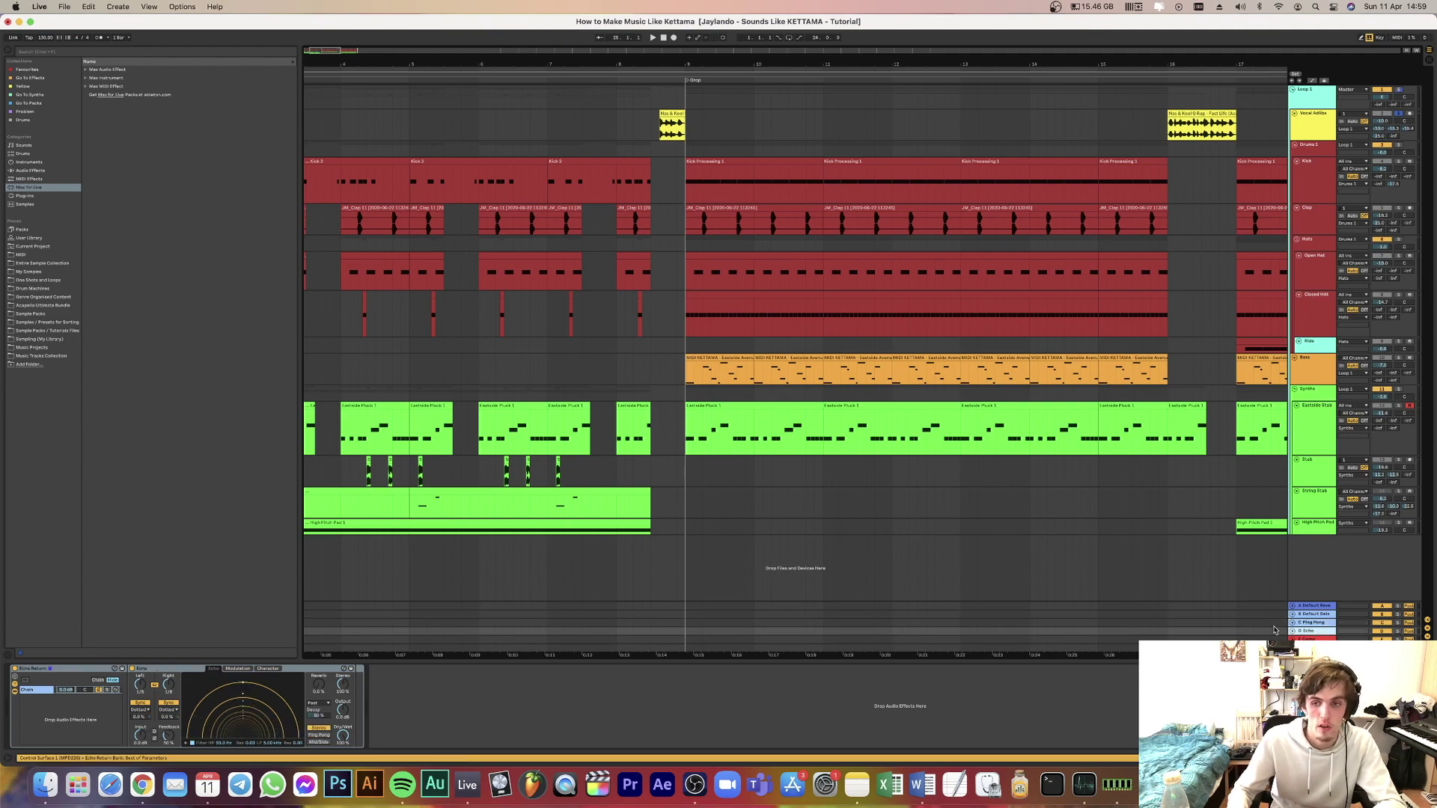
pyautogui.press('Down')
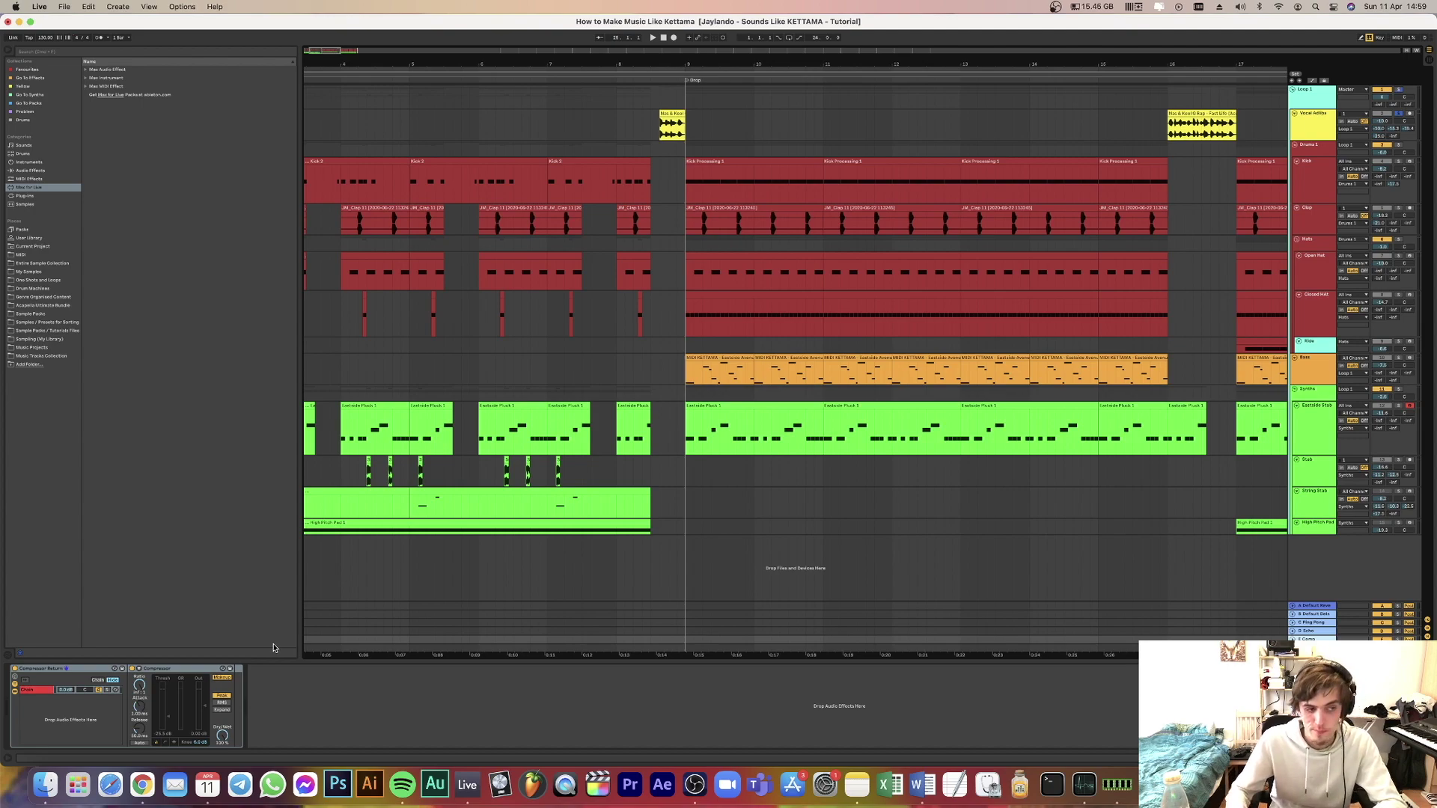
# Check the vocal track's effects and send levels and play the soloed vocal at the bar 16 break.
pyautogui.click(1317, 122)
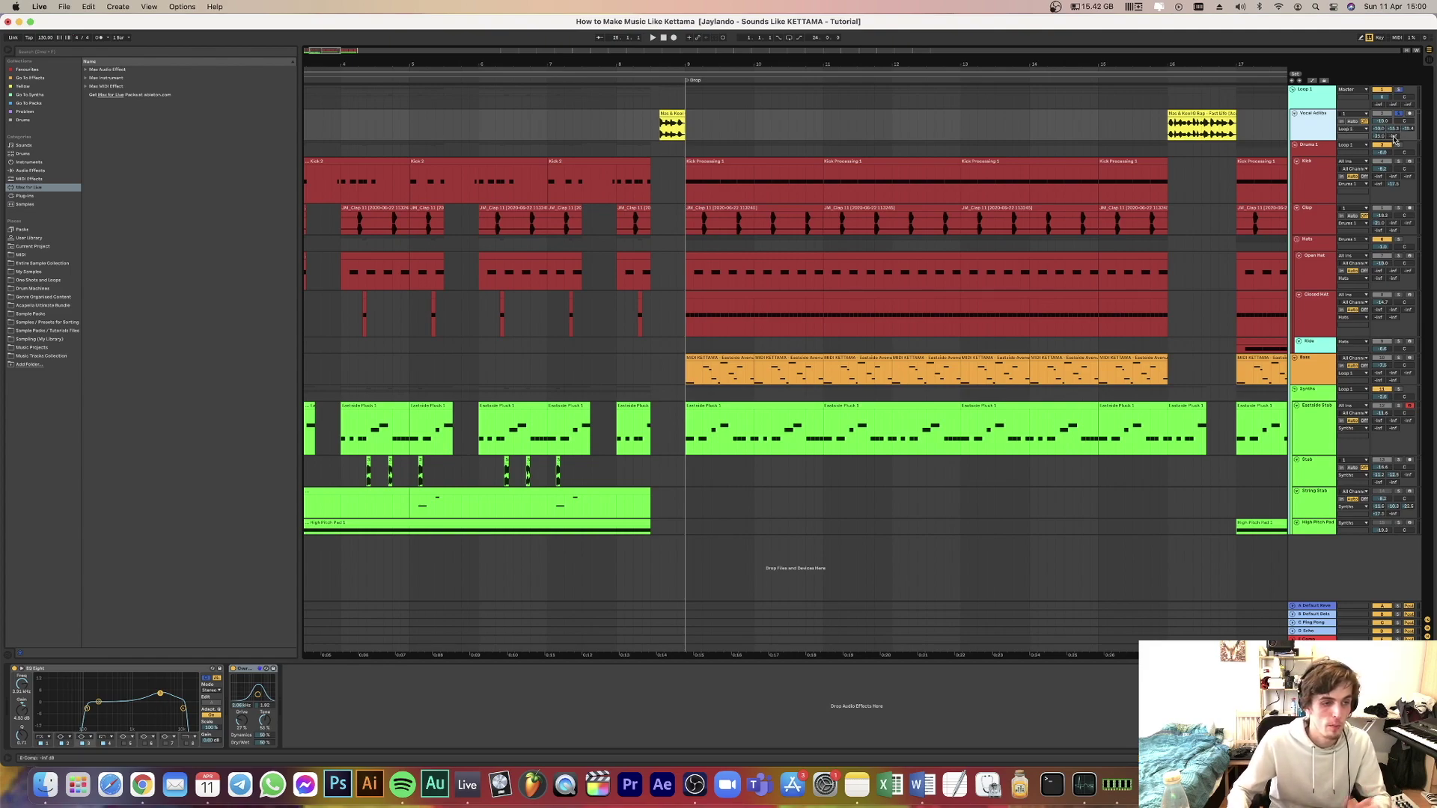
pyautogui.click(1167, 103)
pyautogui.press('space')
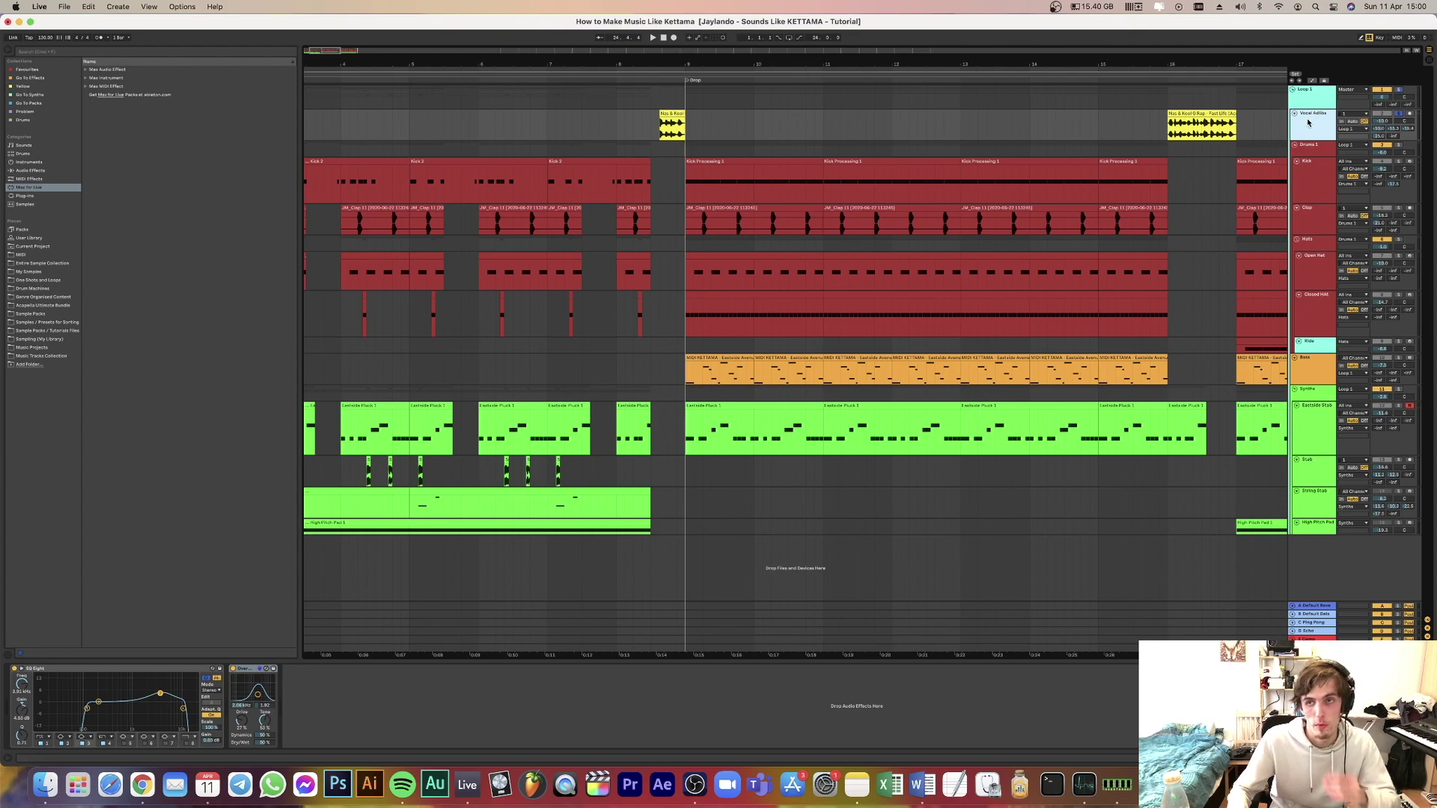
# Solo the Kick track and play it from the first clip of the breakdown.
pyautogui.click(1313, 172)
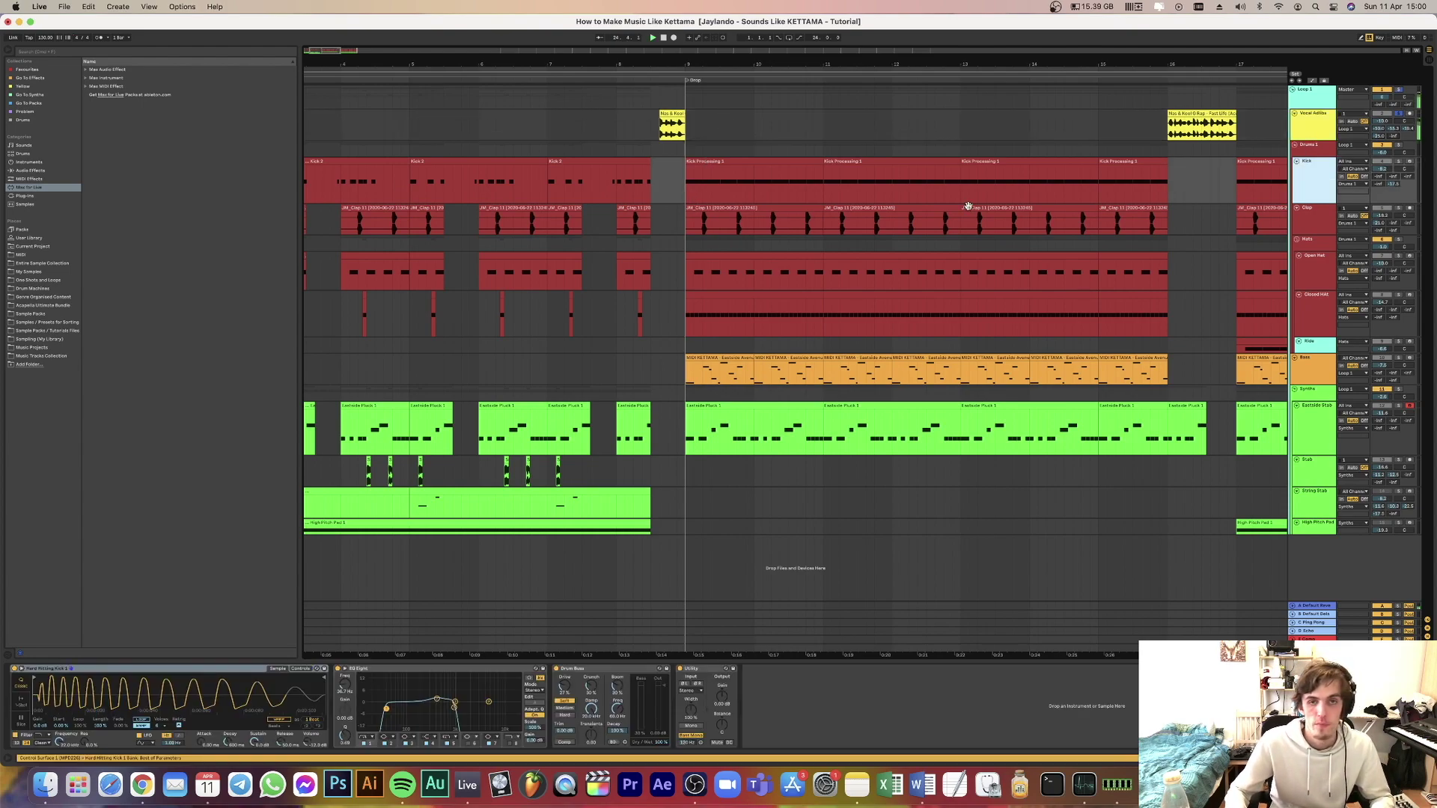
pyautogui.click(1391, 163)
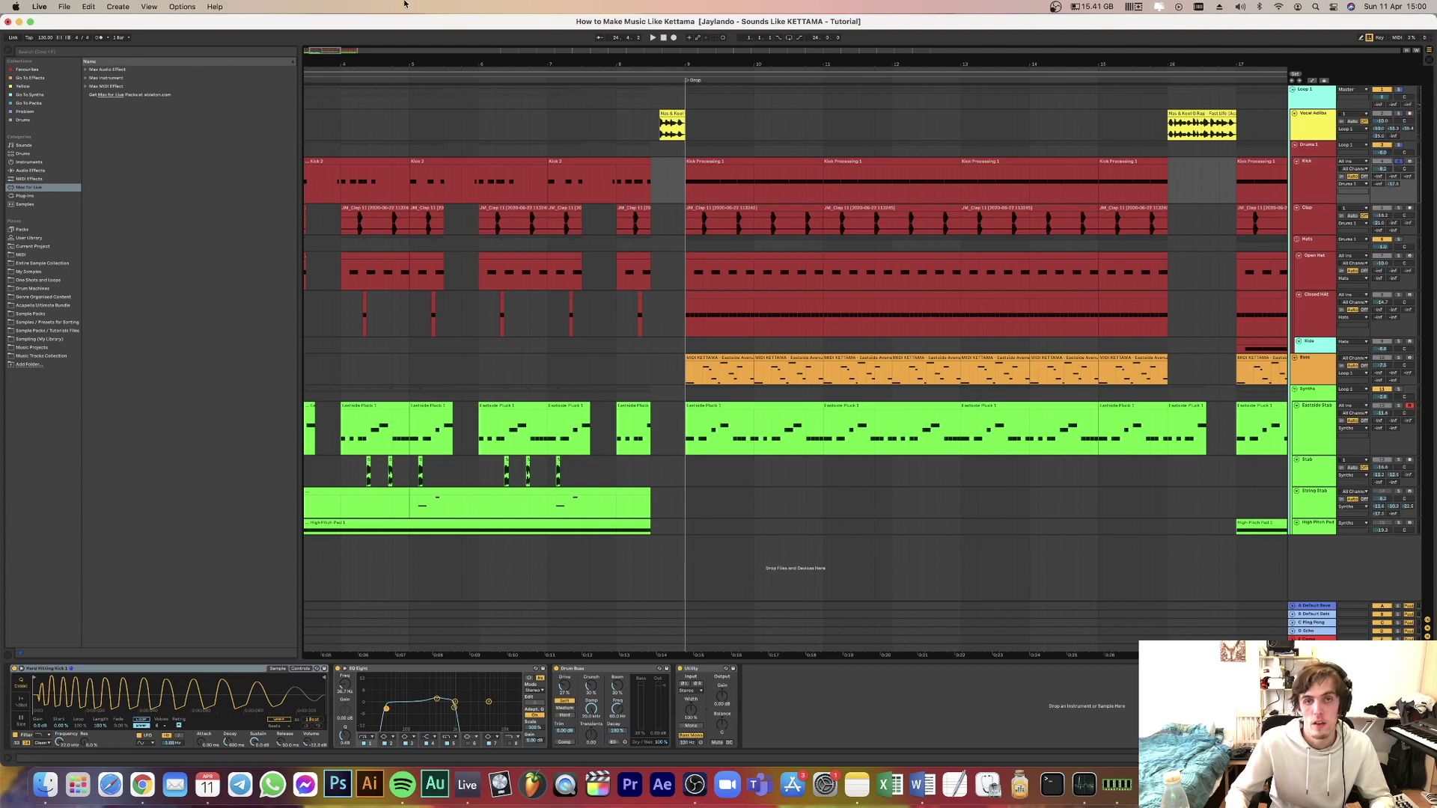
pyautogui.hscroll(-5, 591, 270)
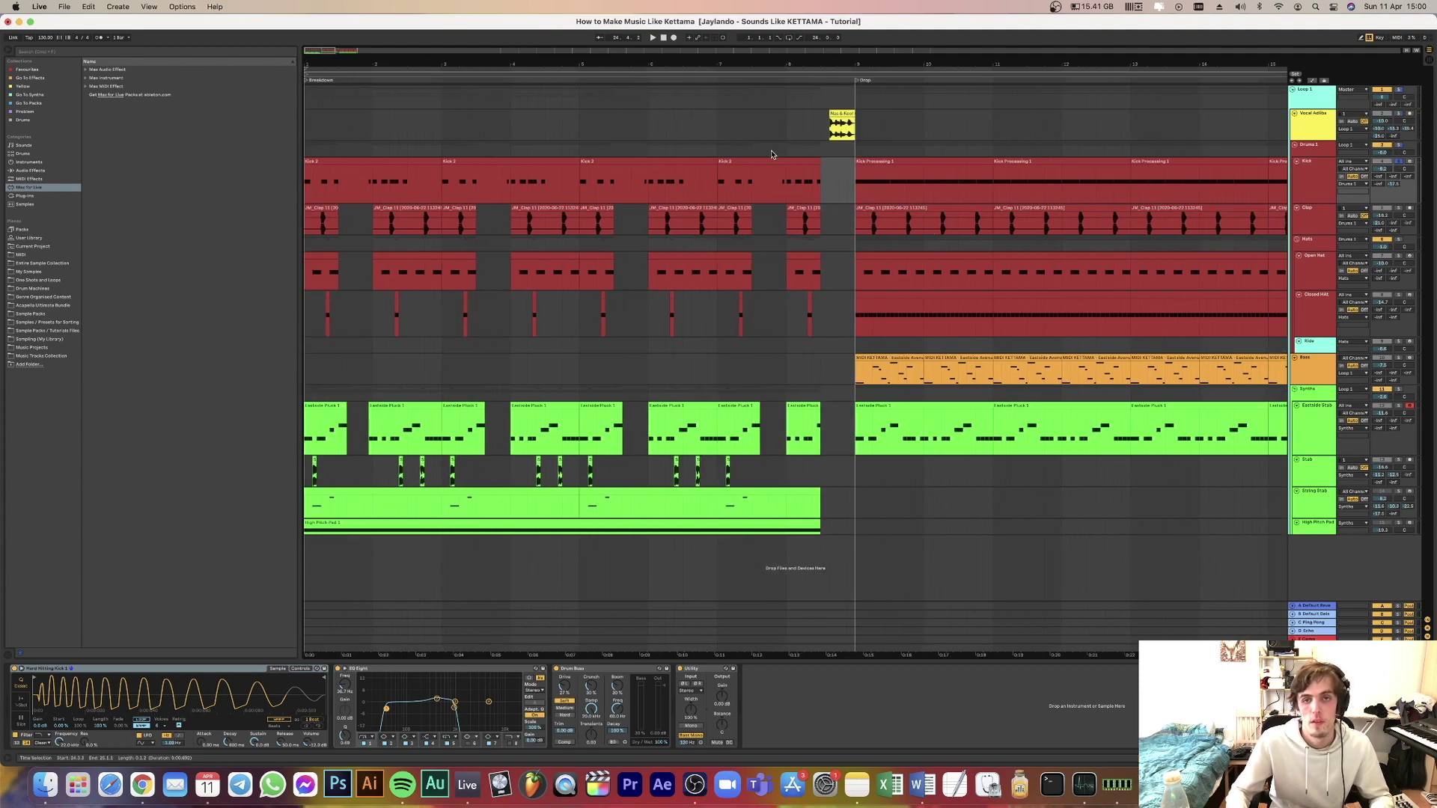
pyautogui.click(329, 161)
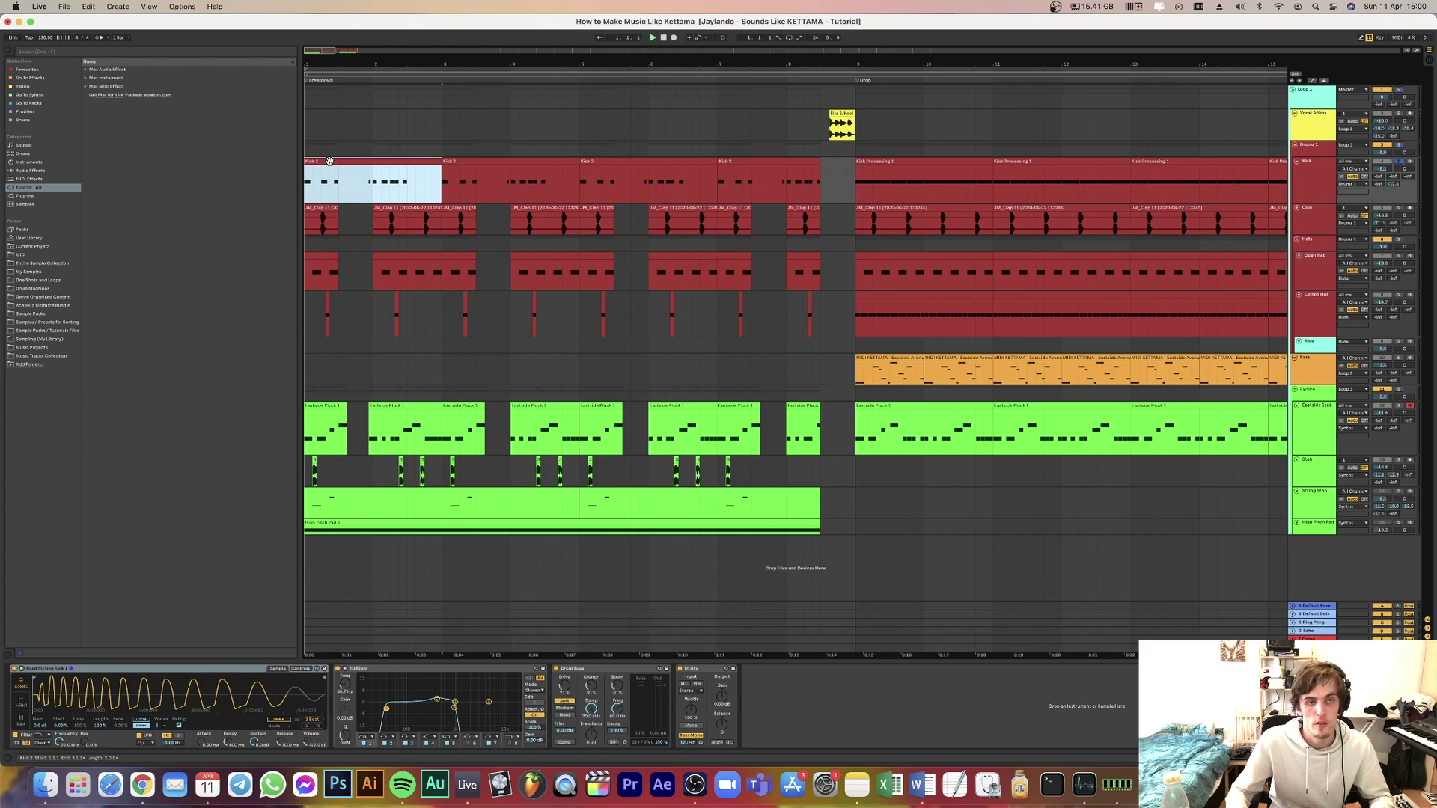
pyautogui.press('space')
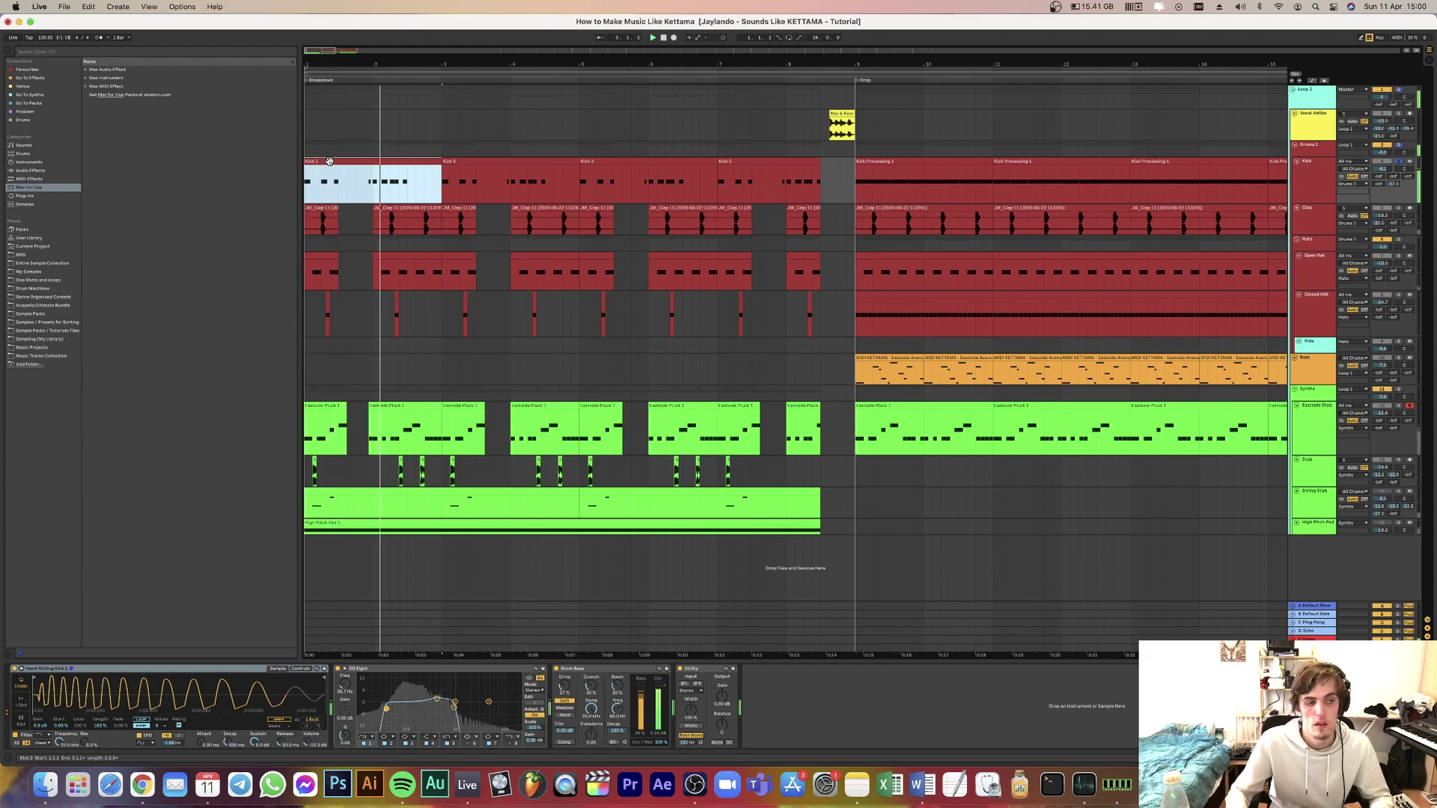
# Examine the notes of the first breakdown kick clip and the first drop kick clip, playing the drop pattern.
pyautogui.doubleClick(334, 161)
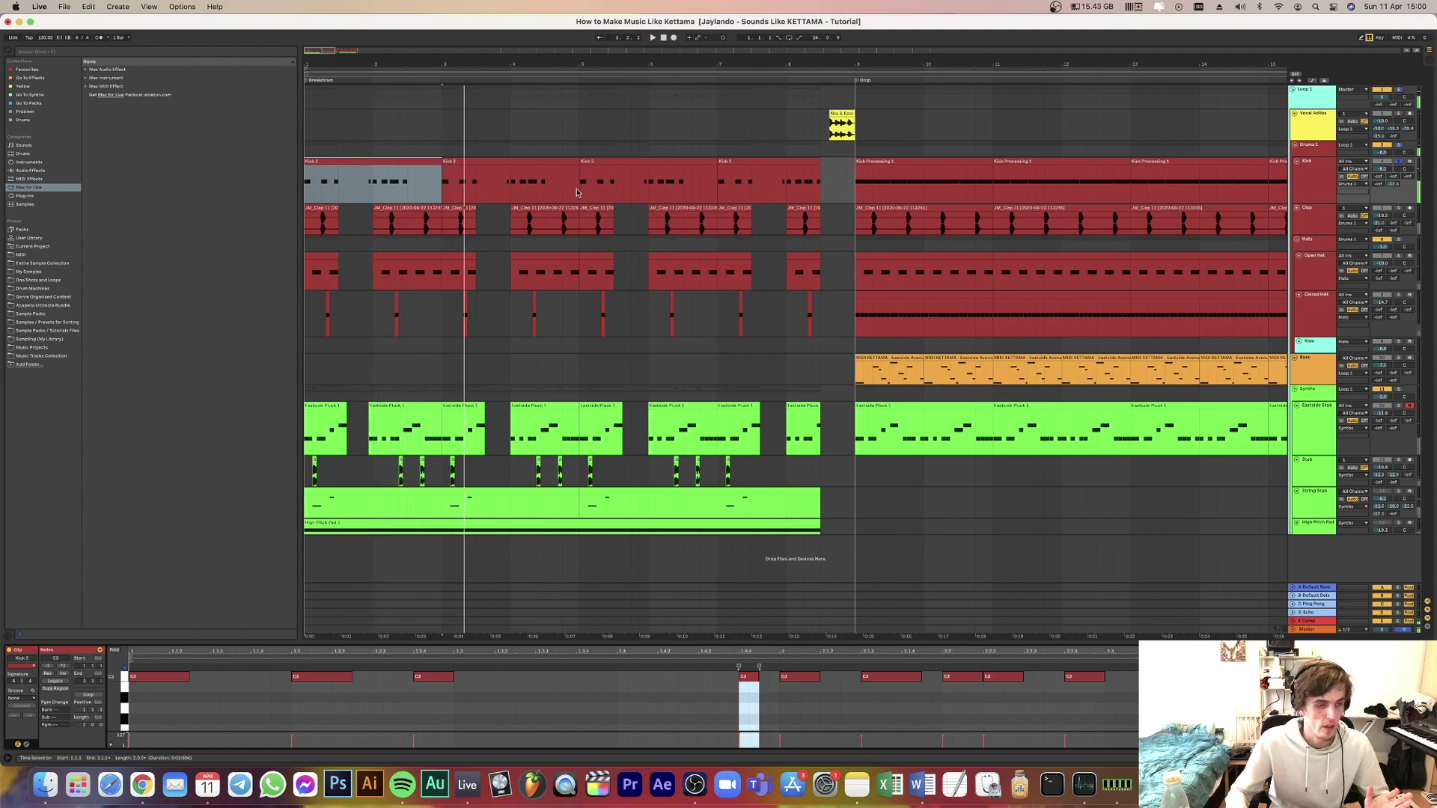
pyautogui.click(897, 161)
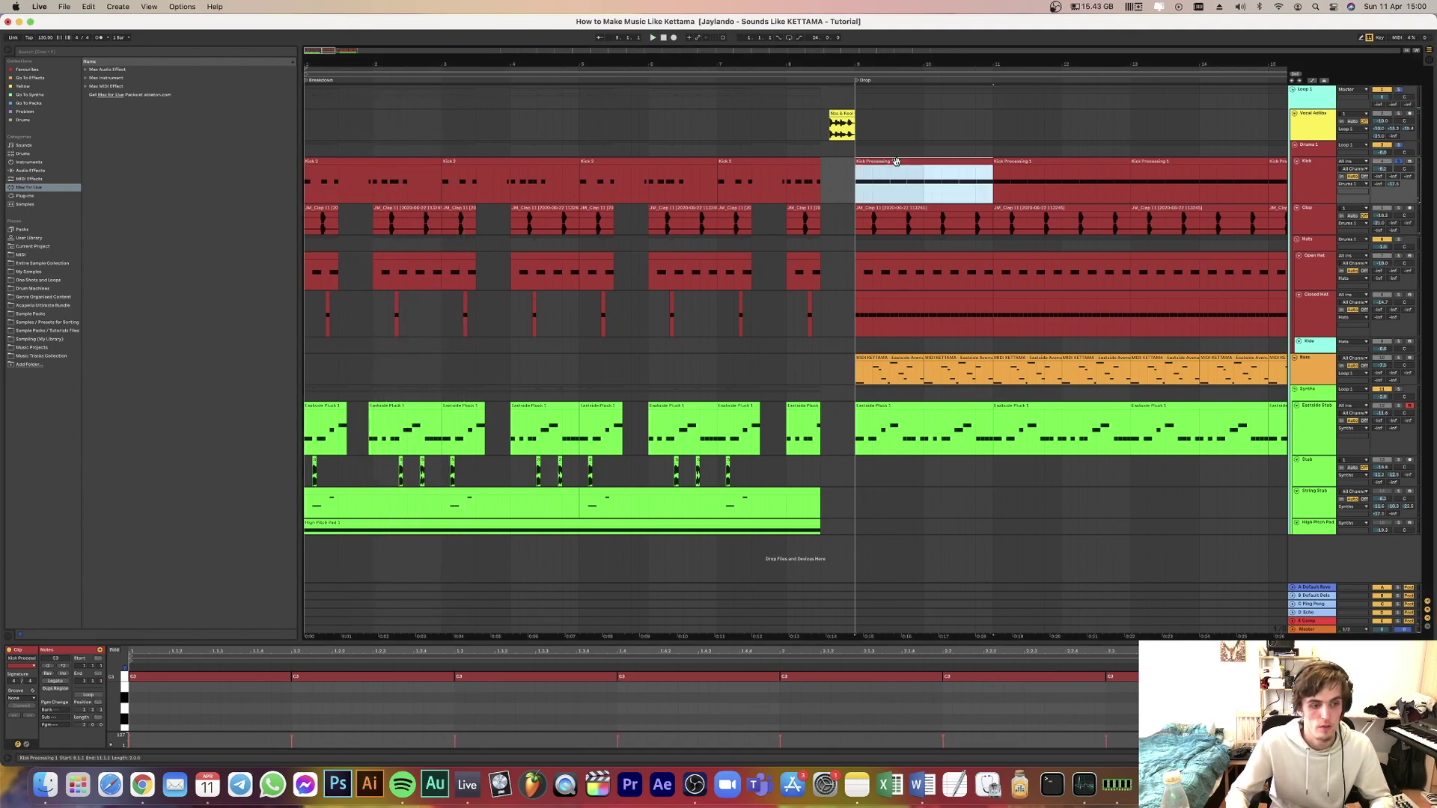
pyautogui.press('space')
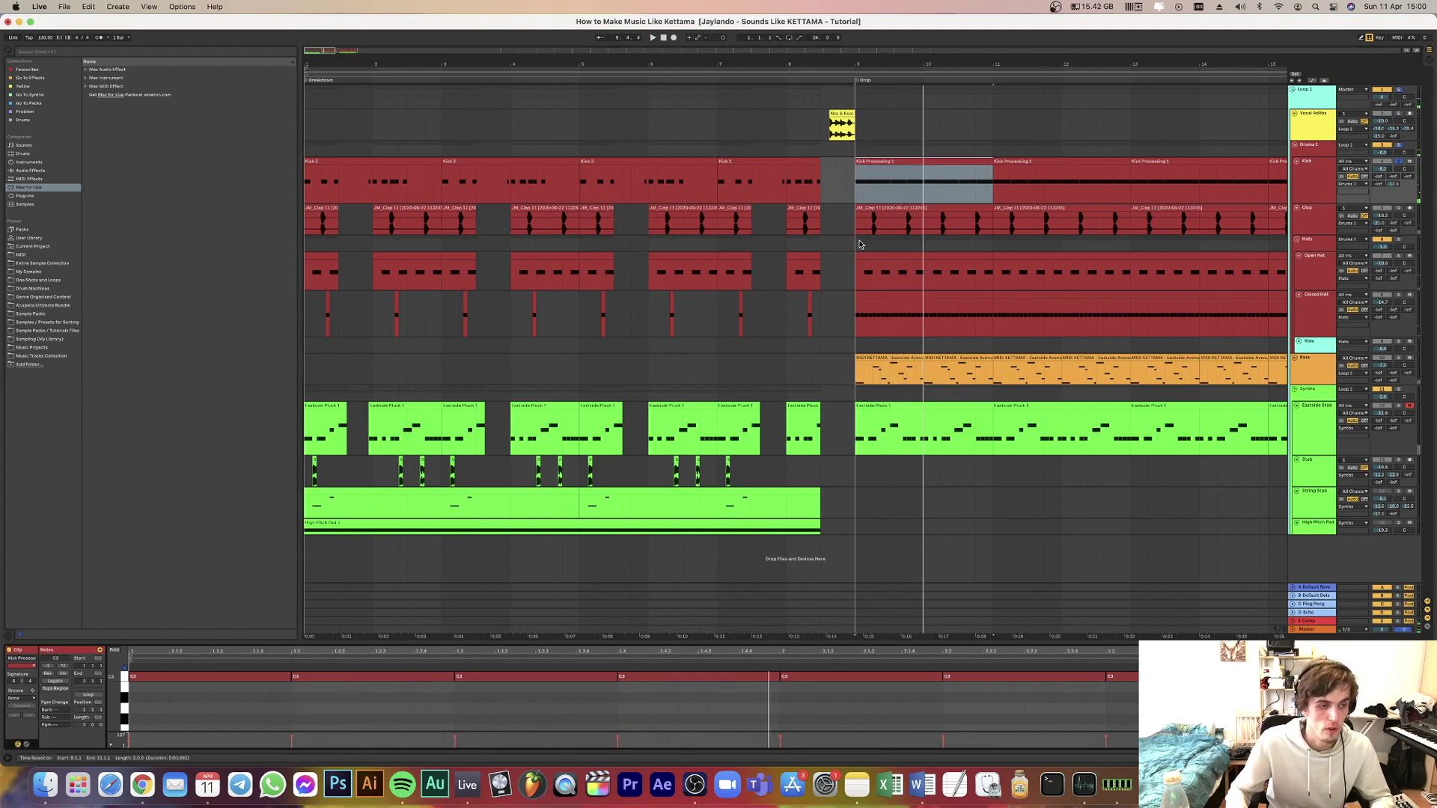
# Bypass the Kick track's EQ Eight and Drum Buss and play the unprocessed kick sample.
pyautogui.hscroll(5, 883, 246)
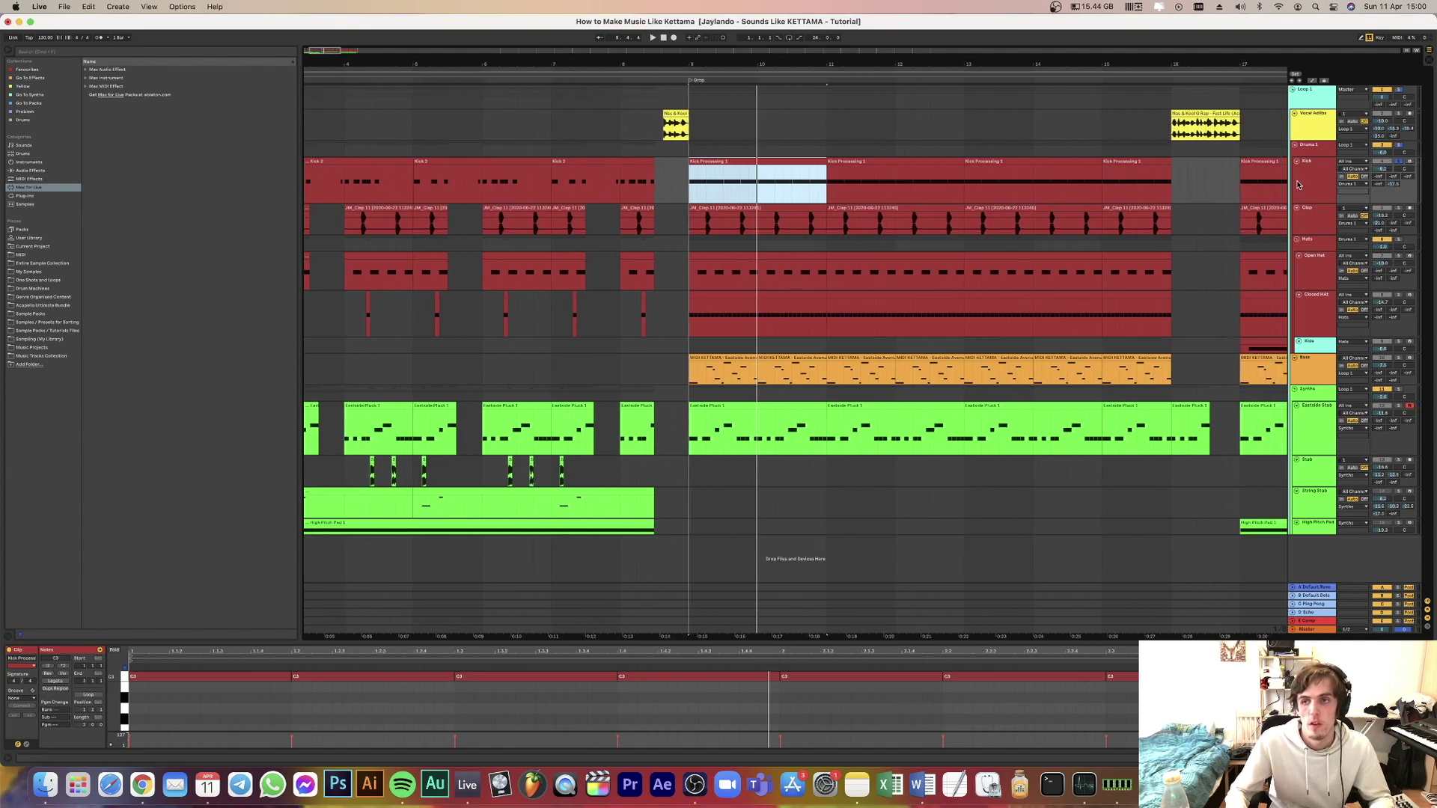
pyautogui.click(1303, 185)
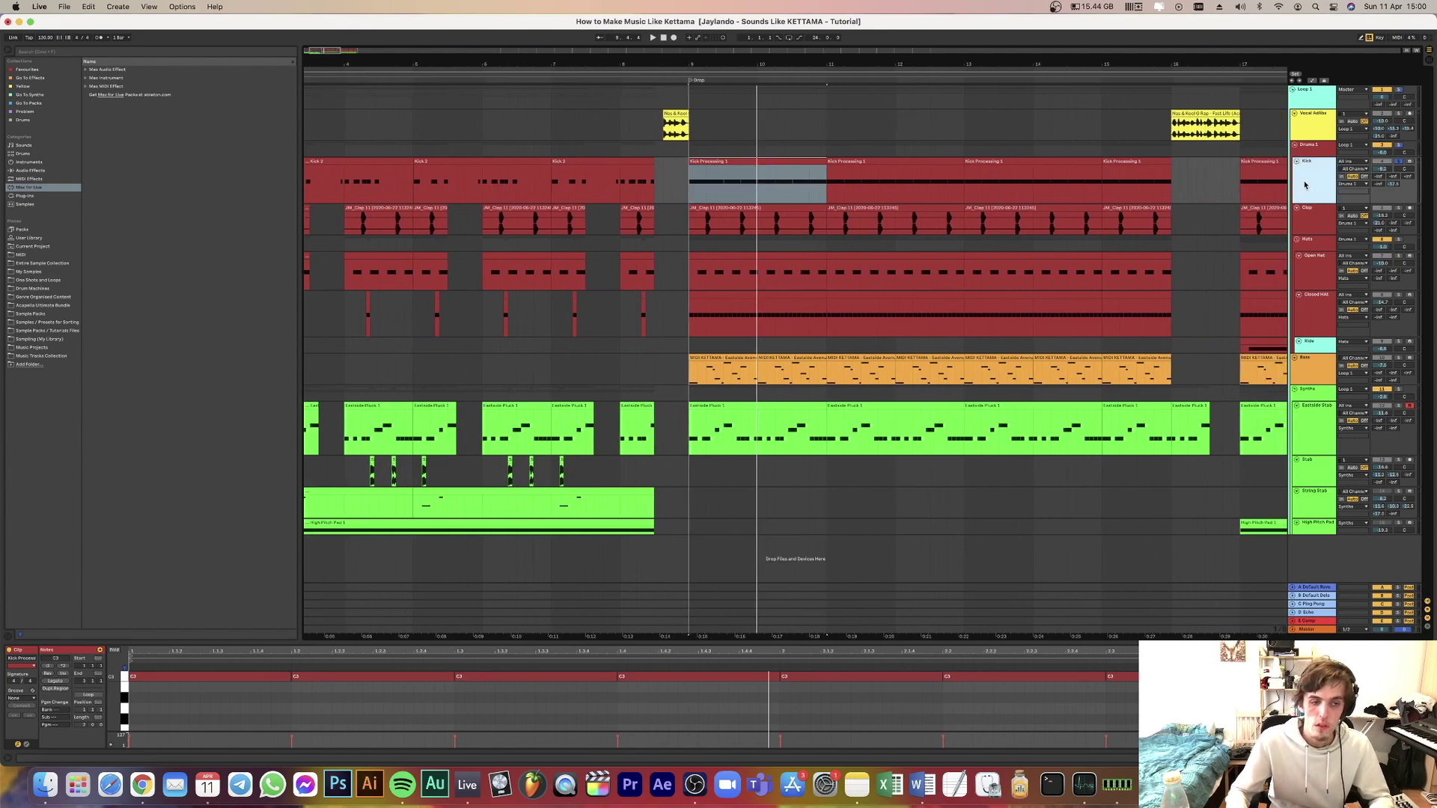
pyautogui.doubleClick(1304, 185)
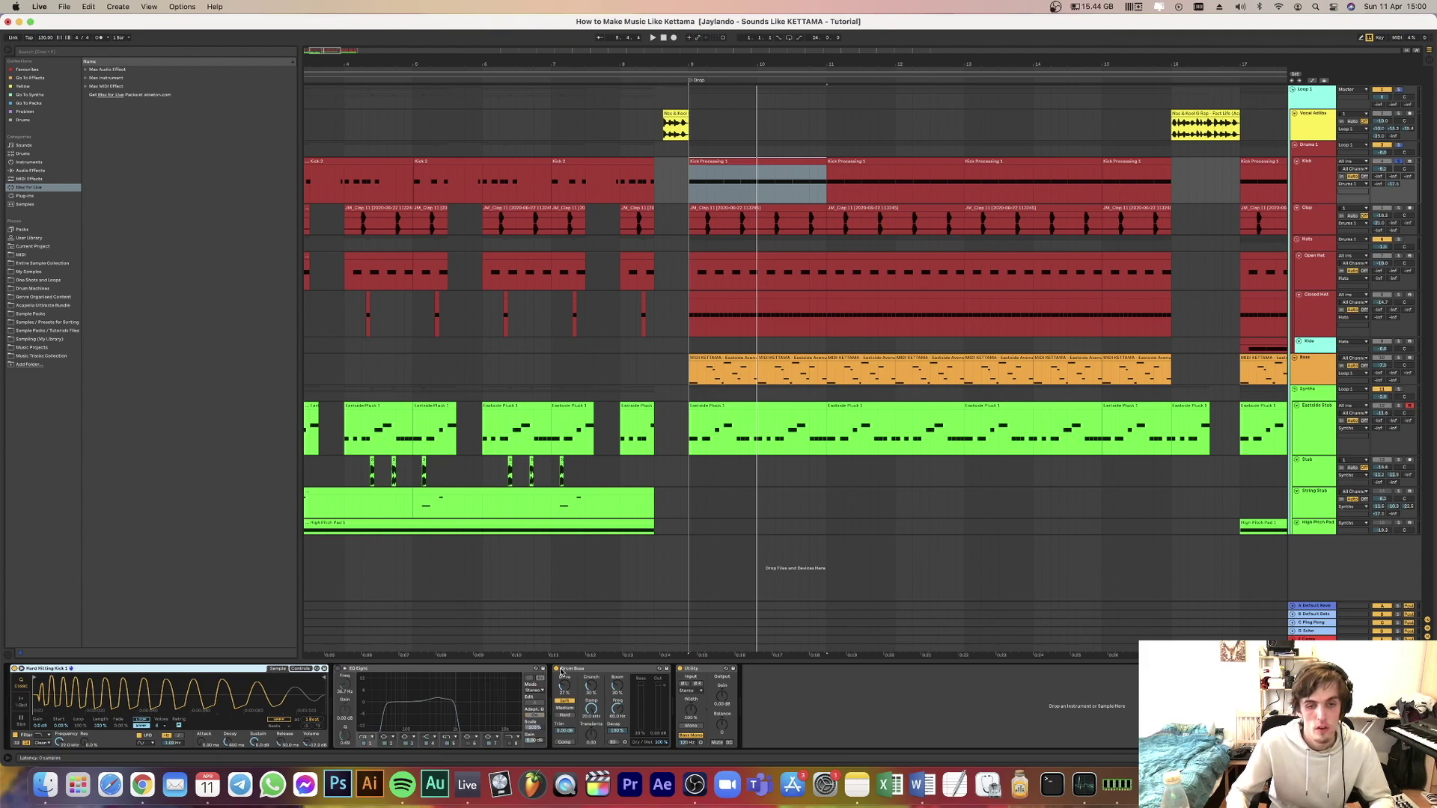
pyautogui.click(556, 668)
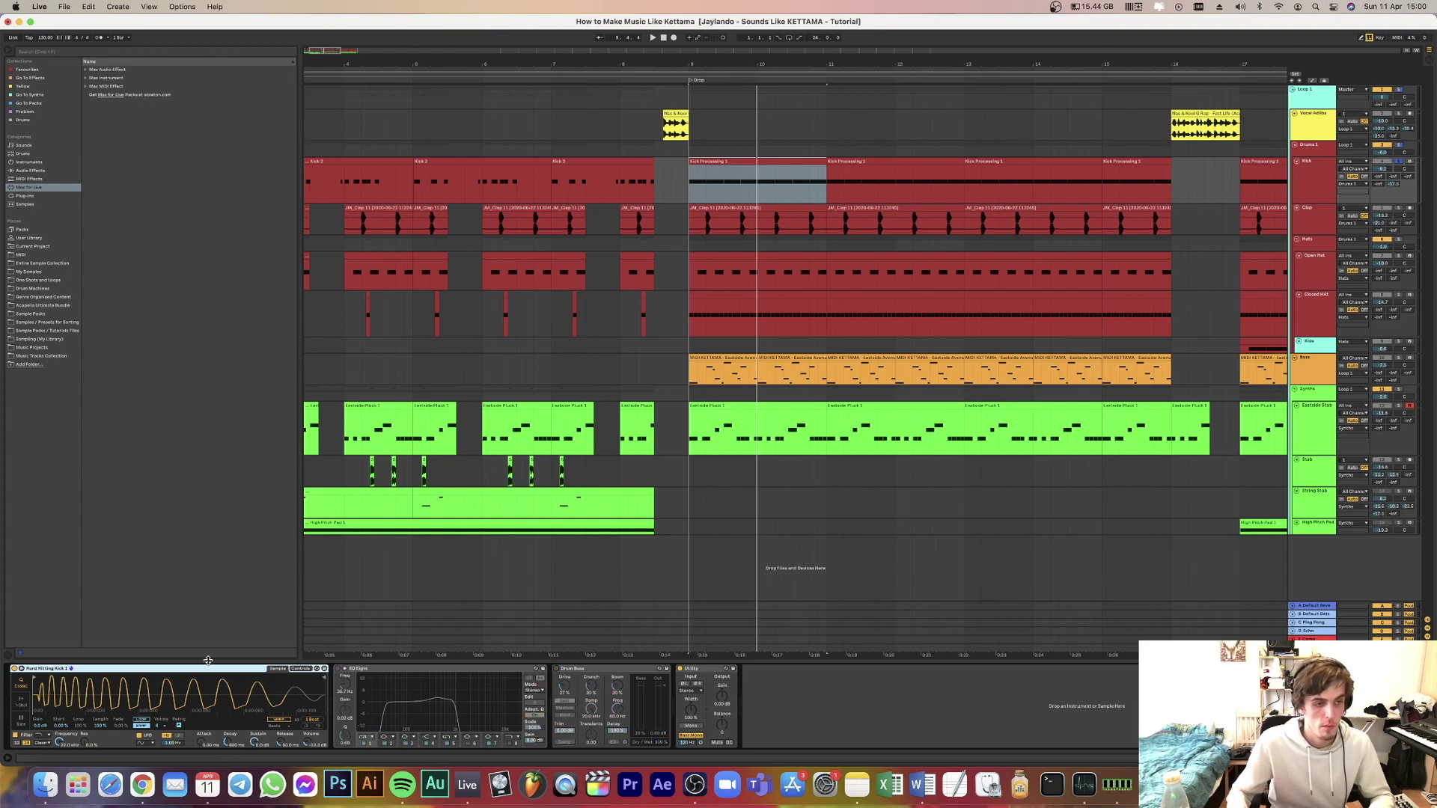
pyautogui.press('space')
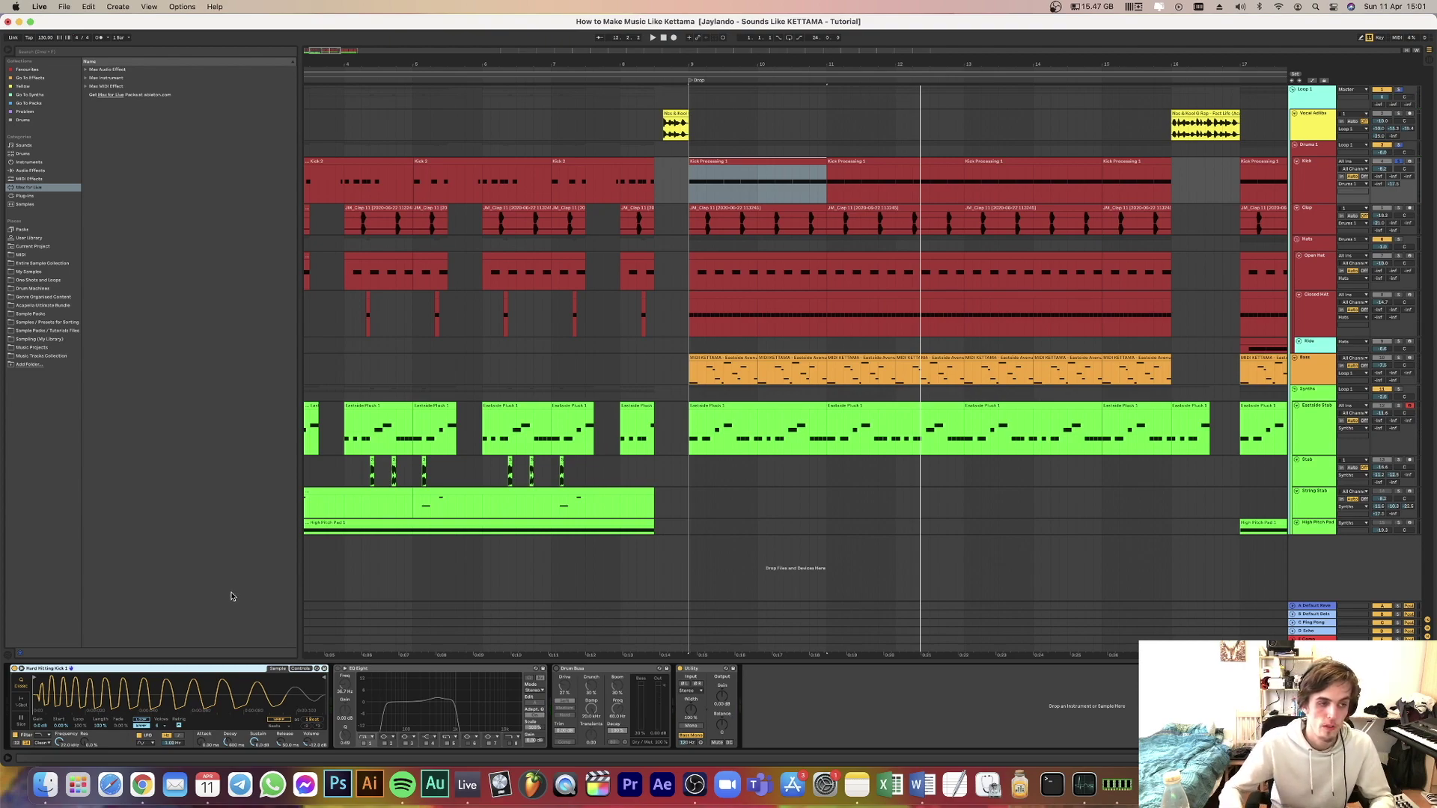
pyautogui.press('space')
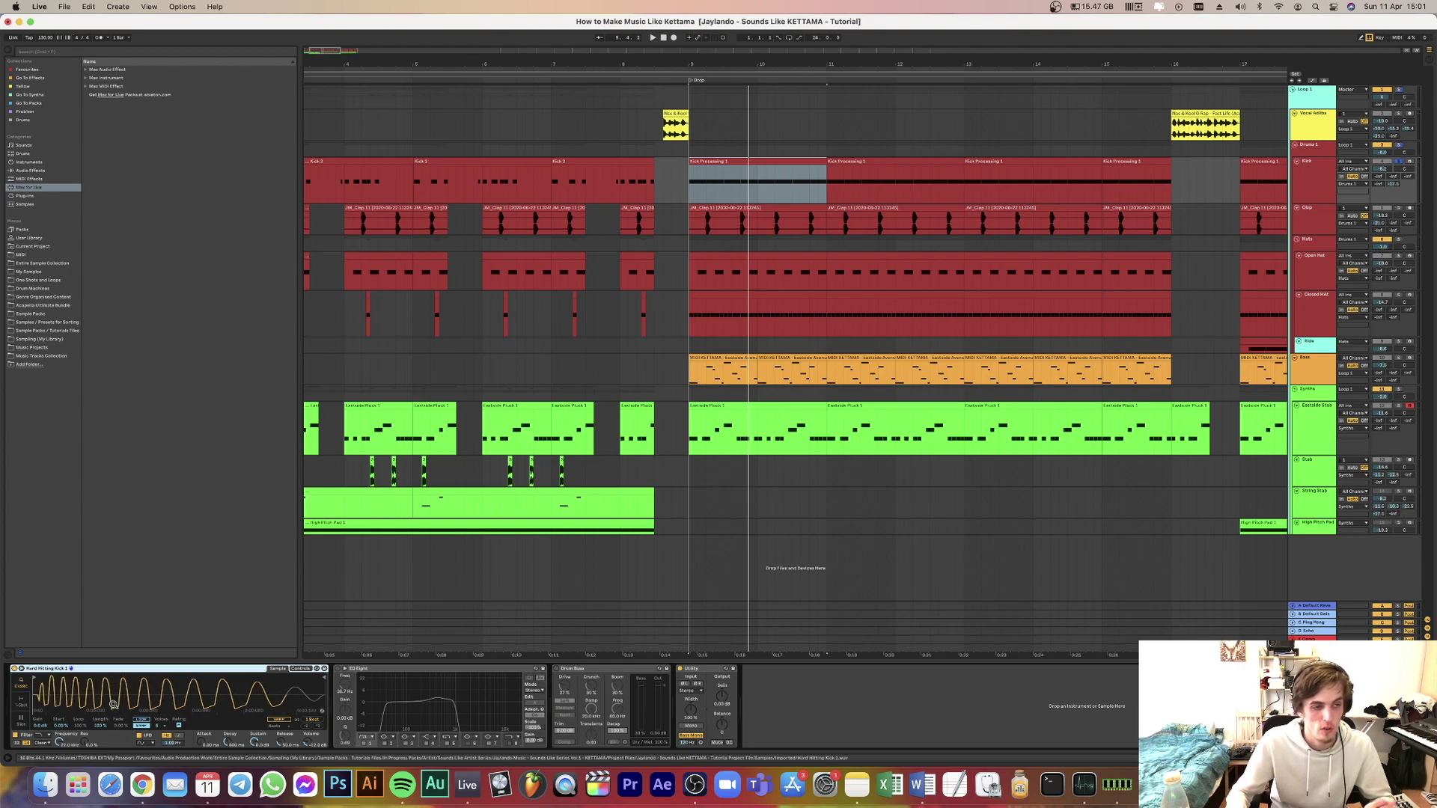
pyautogui.press('space')
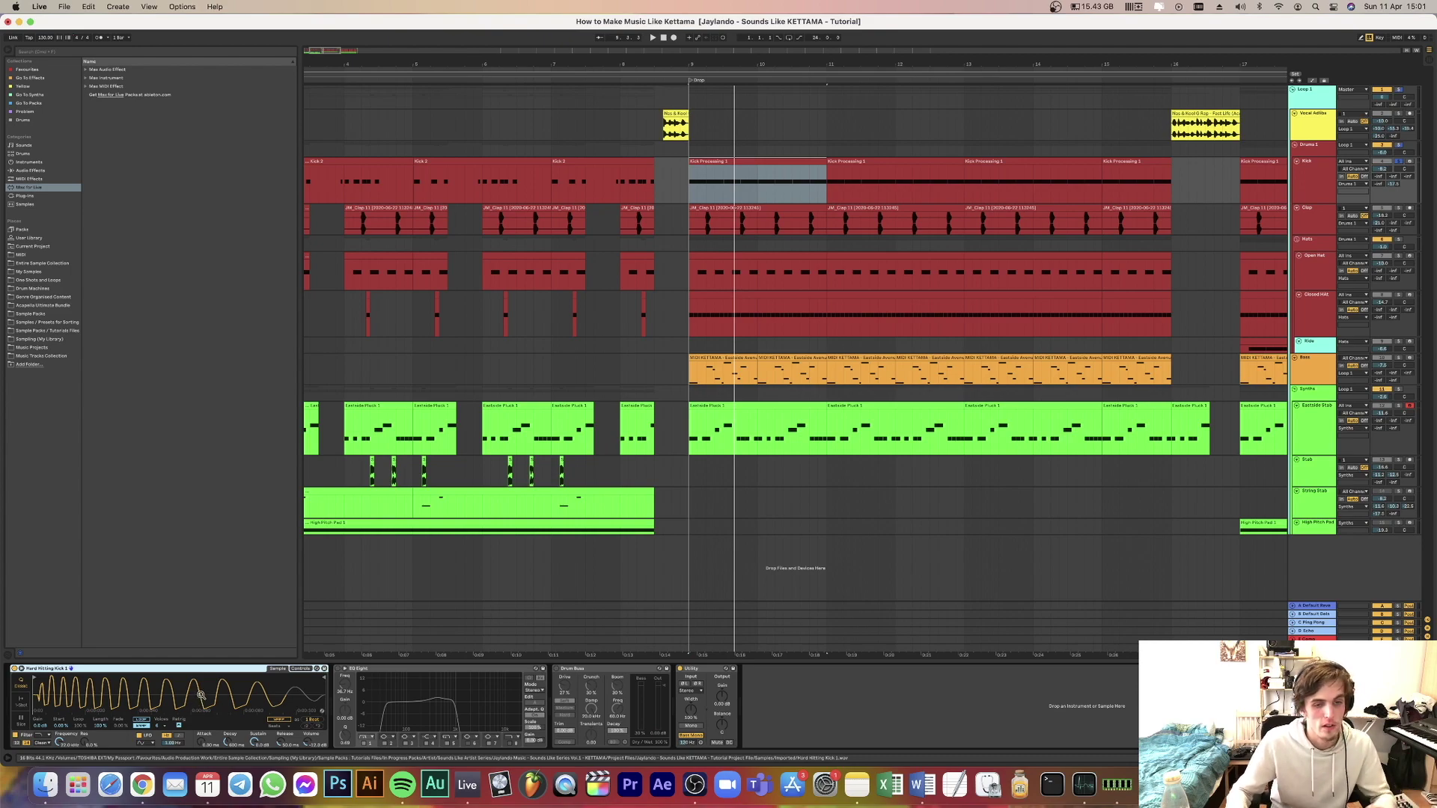
pyautogui.press('space')
# Switch the kick's EQ Eight back on, try its high-cut point at a higher frequency, and undo that move.
pyautogui.click(339, 669)
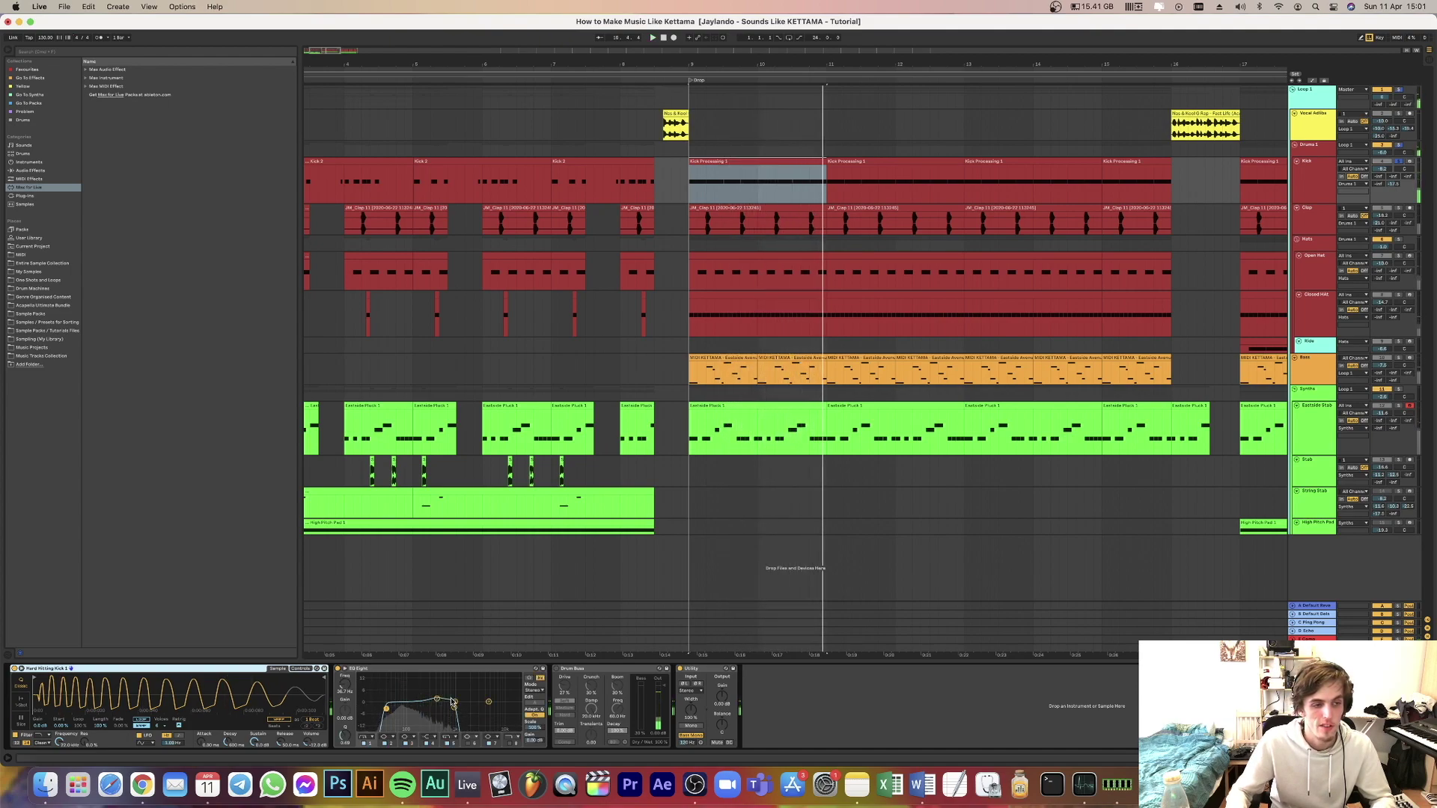
pyautogui.moveTo(454, 705); pyautogui.dragTo(496, 709)
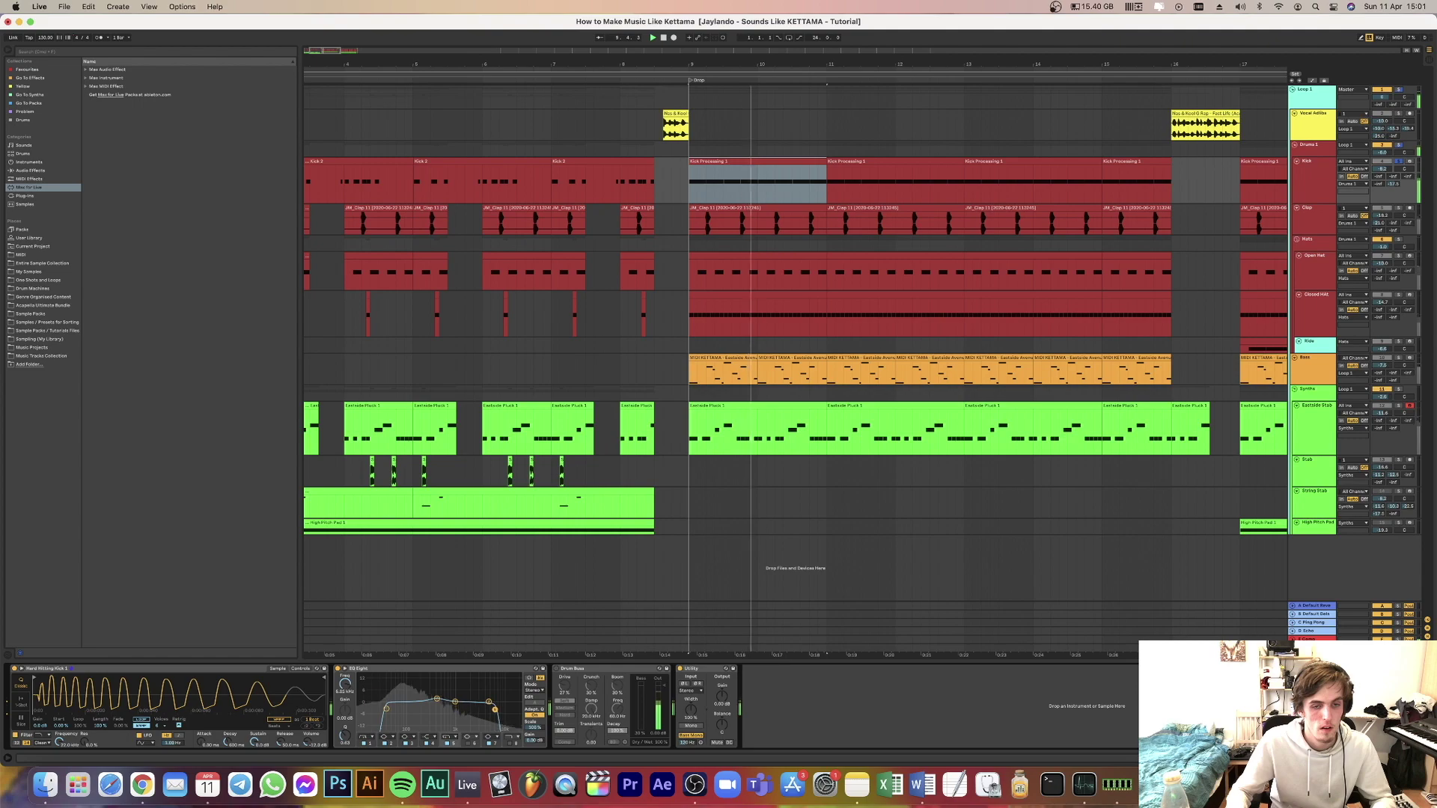
pyautogui.press('super+z')
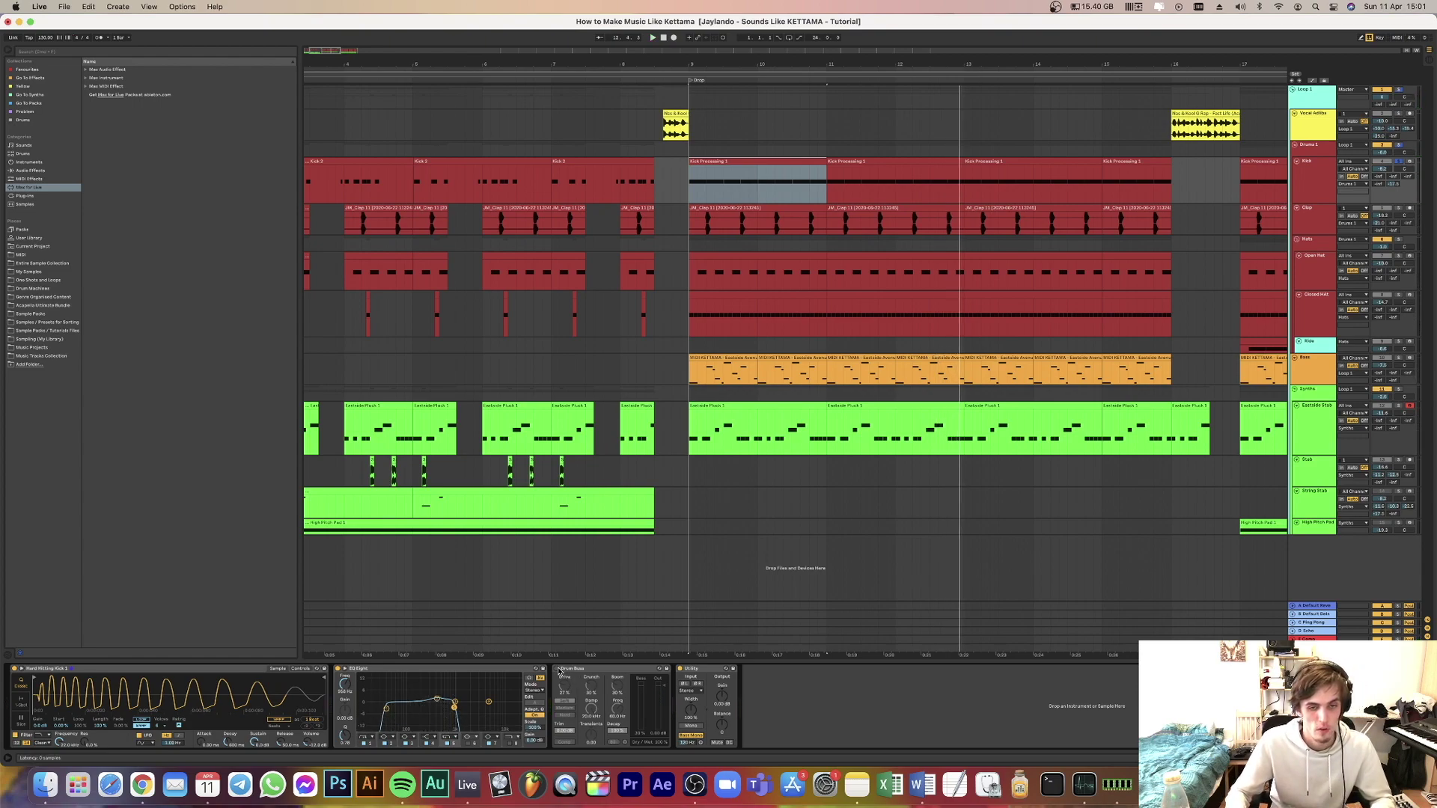
# Switch the kick's Drum Buss back on and compare the soloed kick with EQ Eight off and on.
pyautogui.press('space')
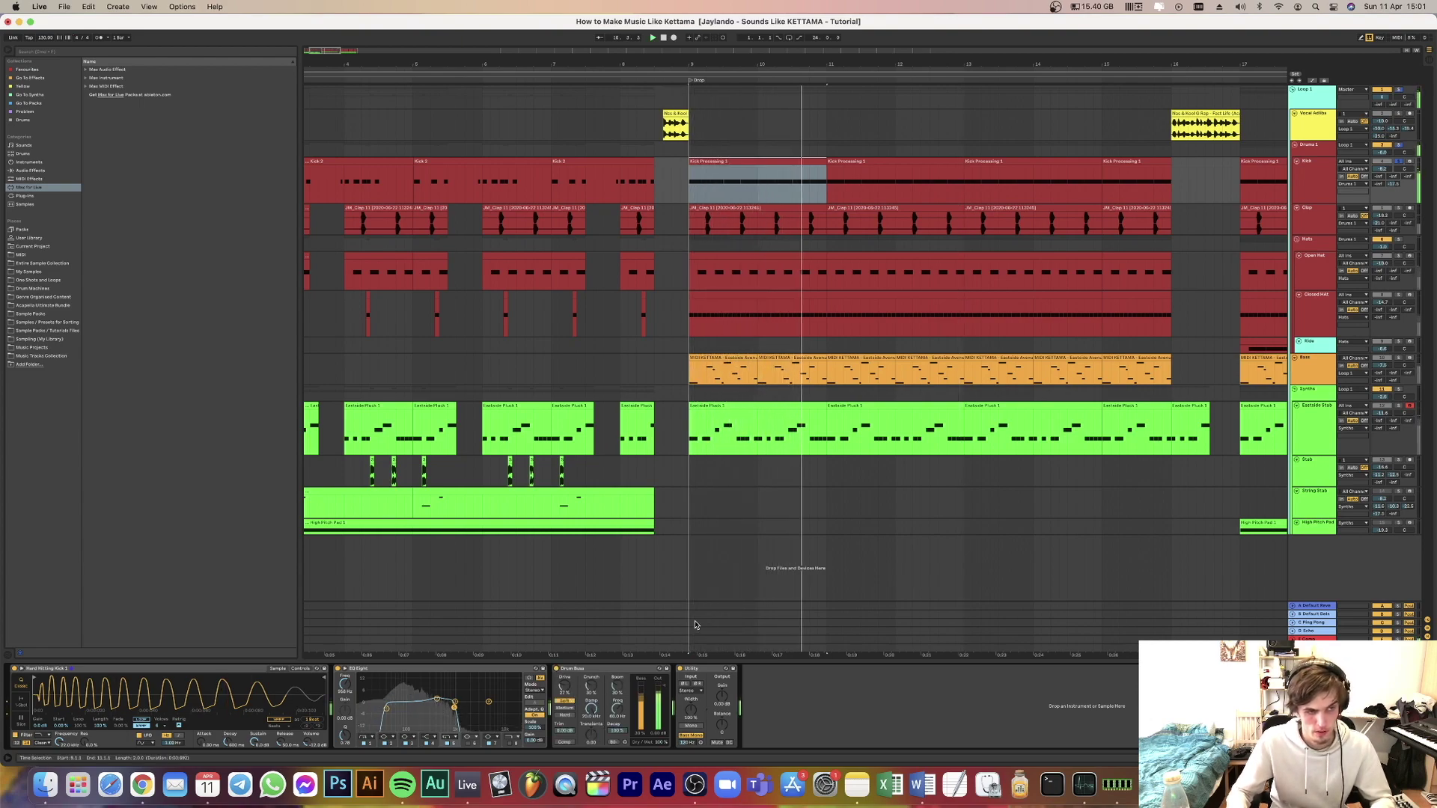
pyautogui.click(339, 669)
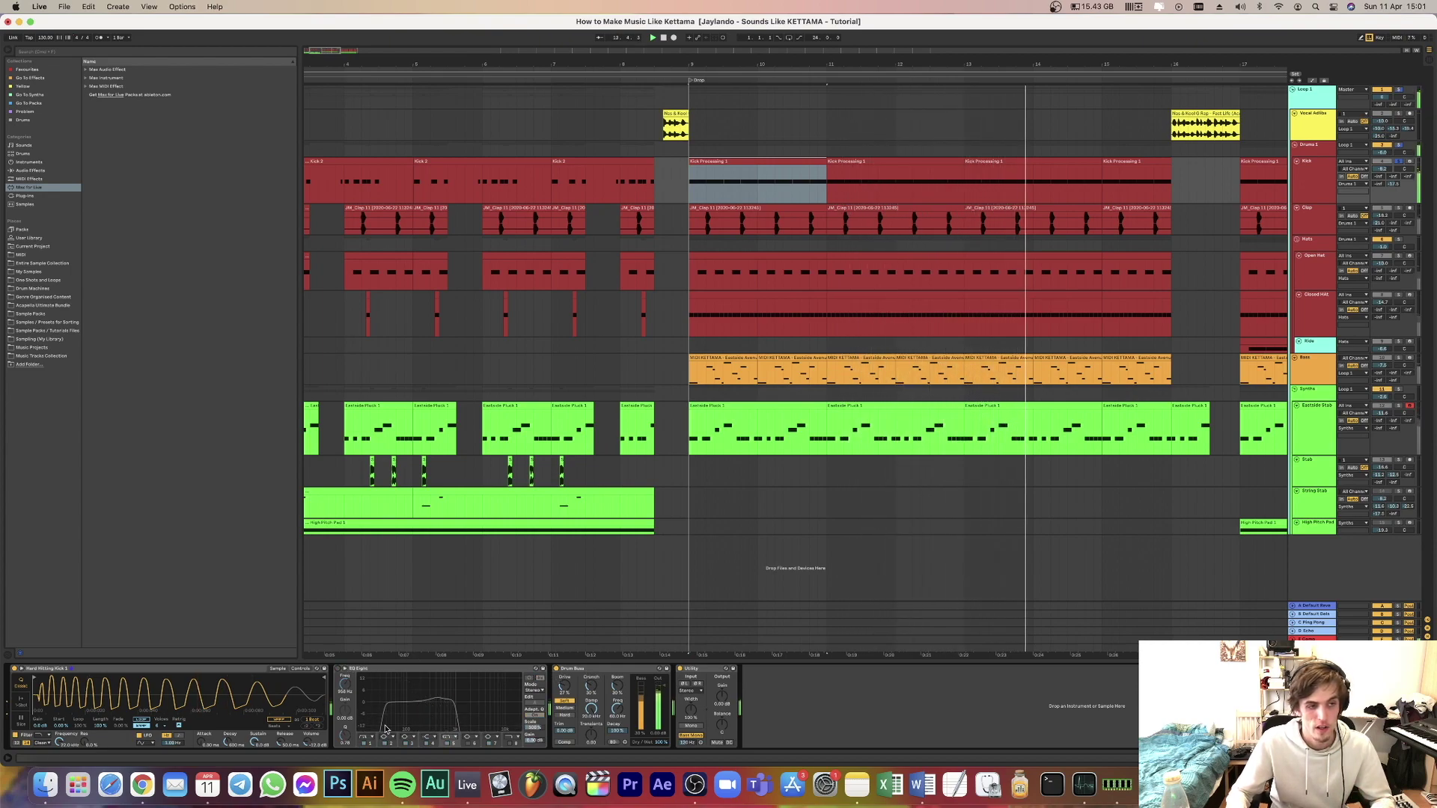
pyautogui.press('0')
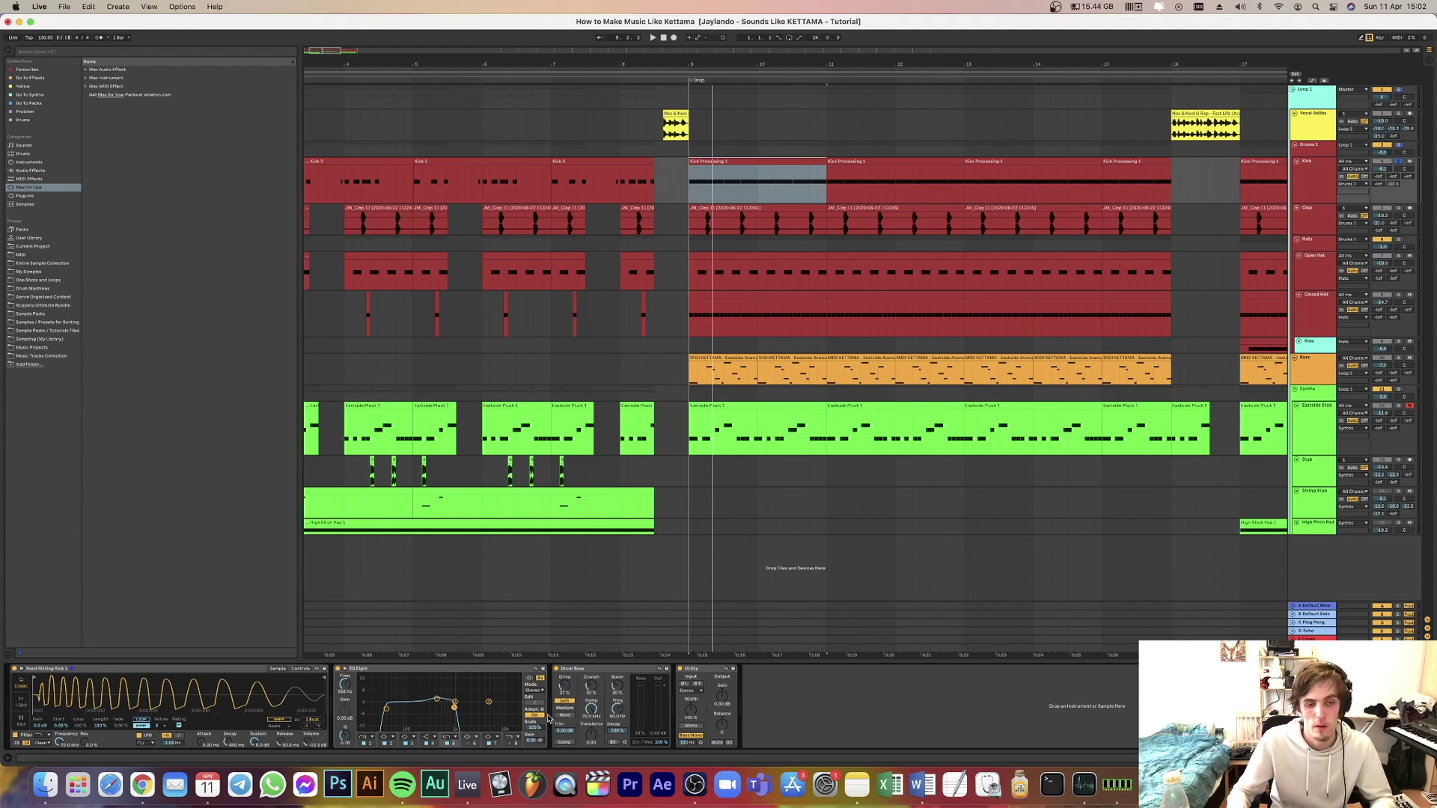
pyautogui.press('space')
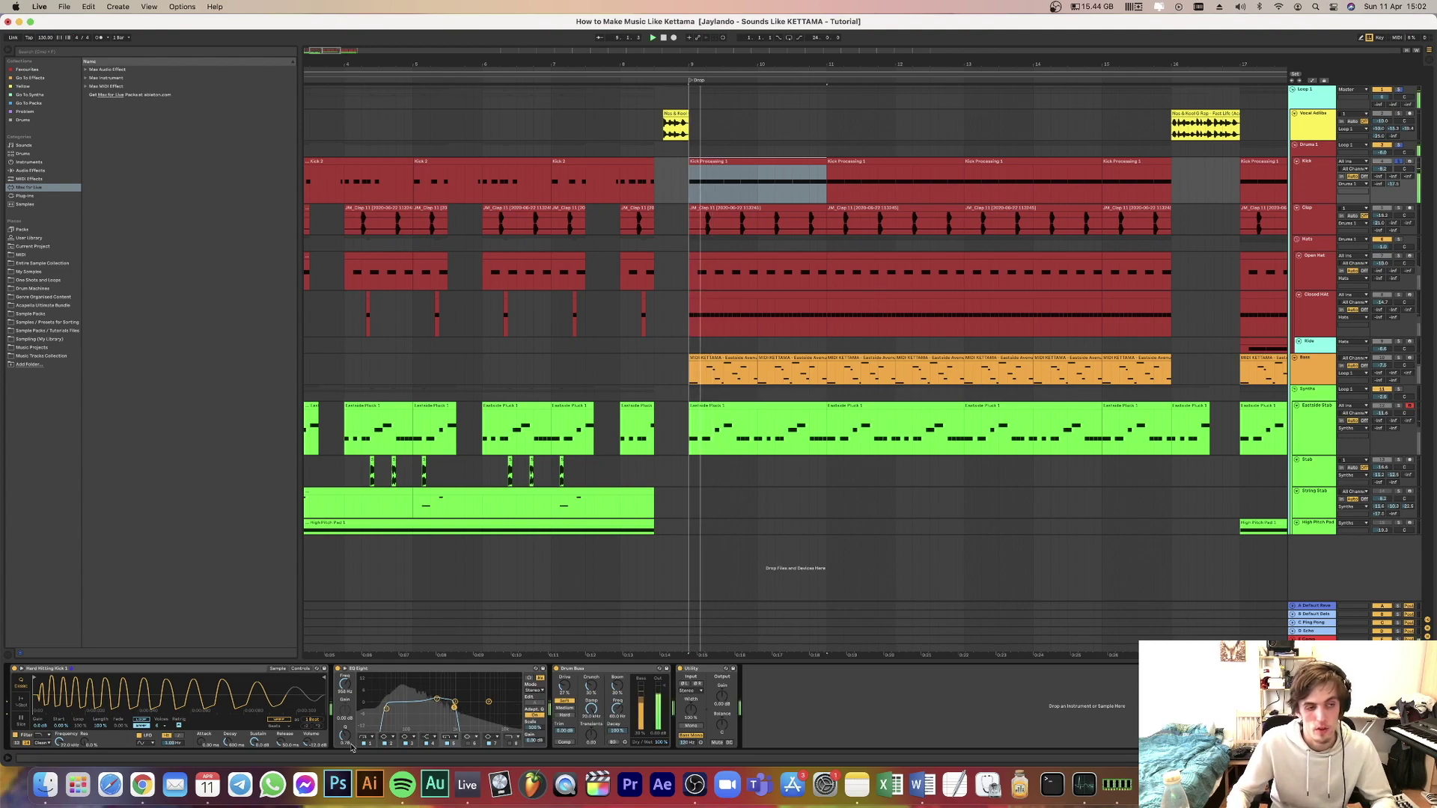
# Examine the Kick track's sample instrument and Utility settings while playing the soloed kick.
pyautogui.click(134, 670)
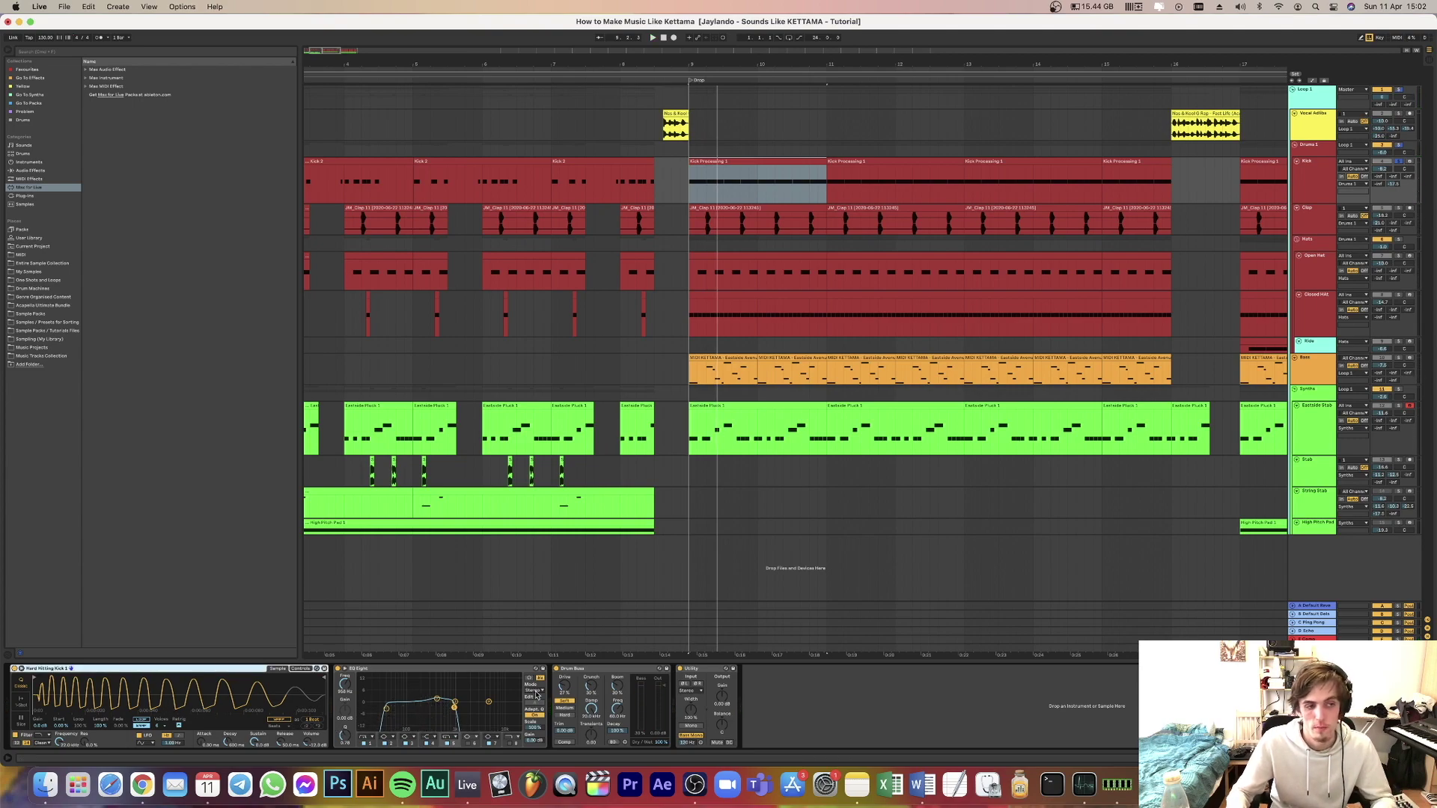
pyautogui.click(701, 672)
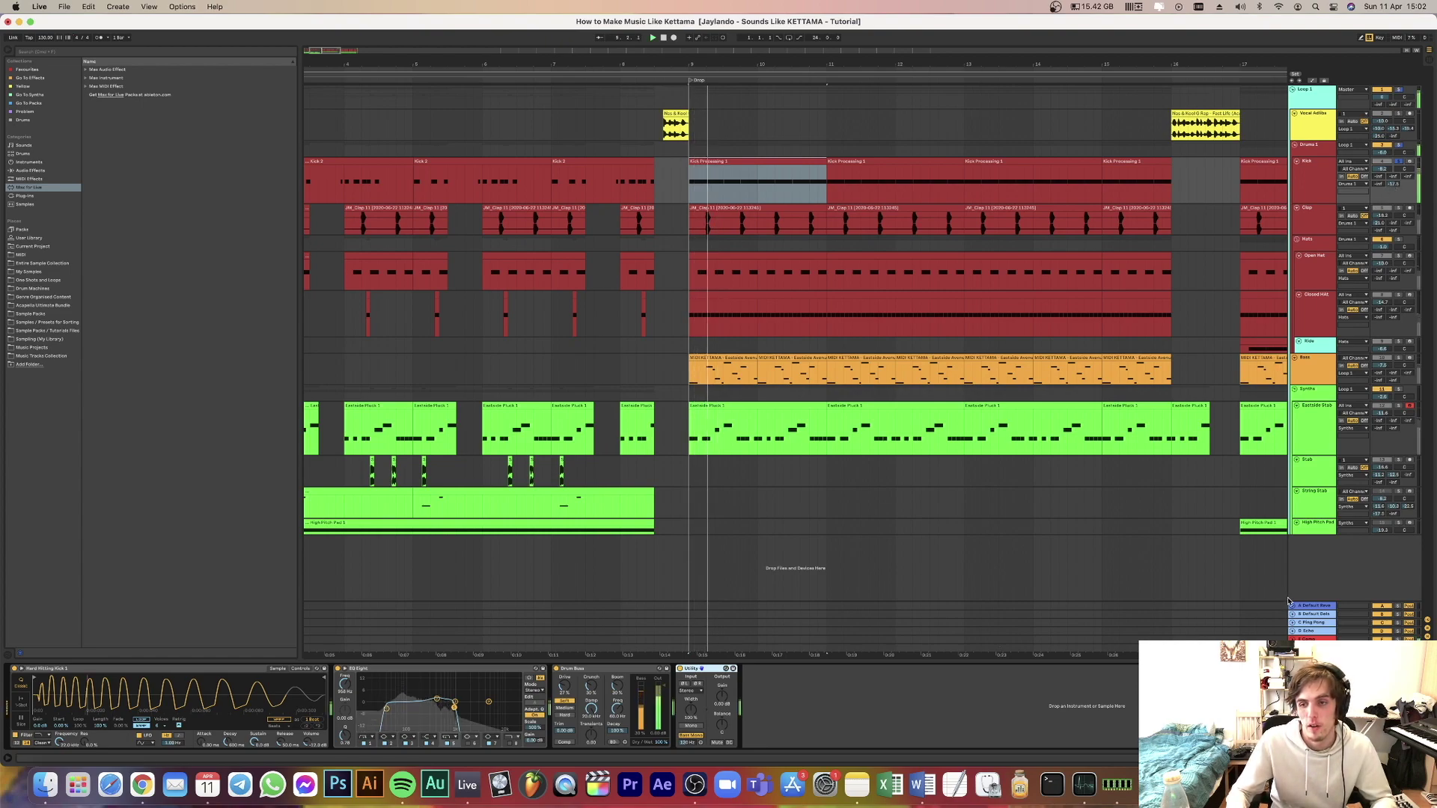
pyautogui.click(1356, 230)
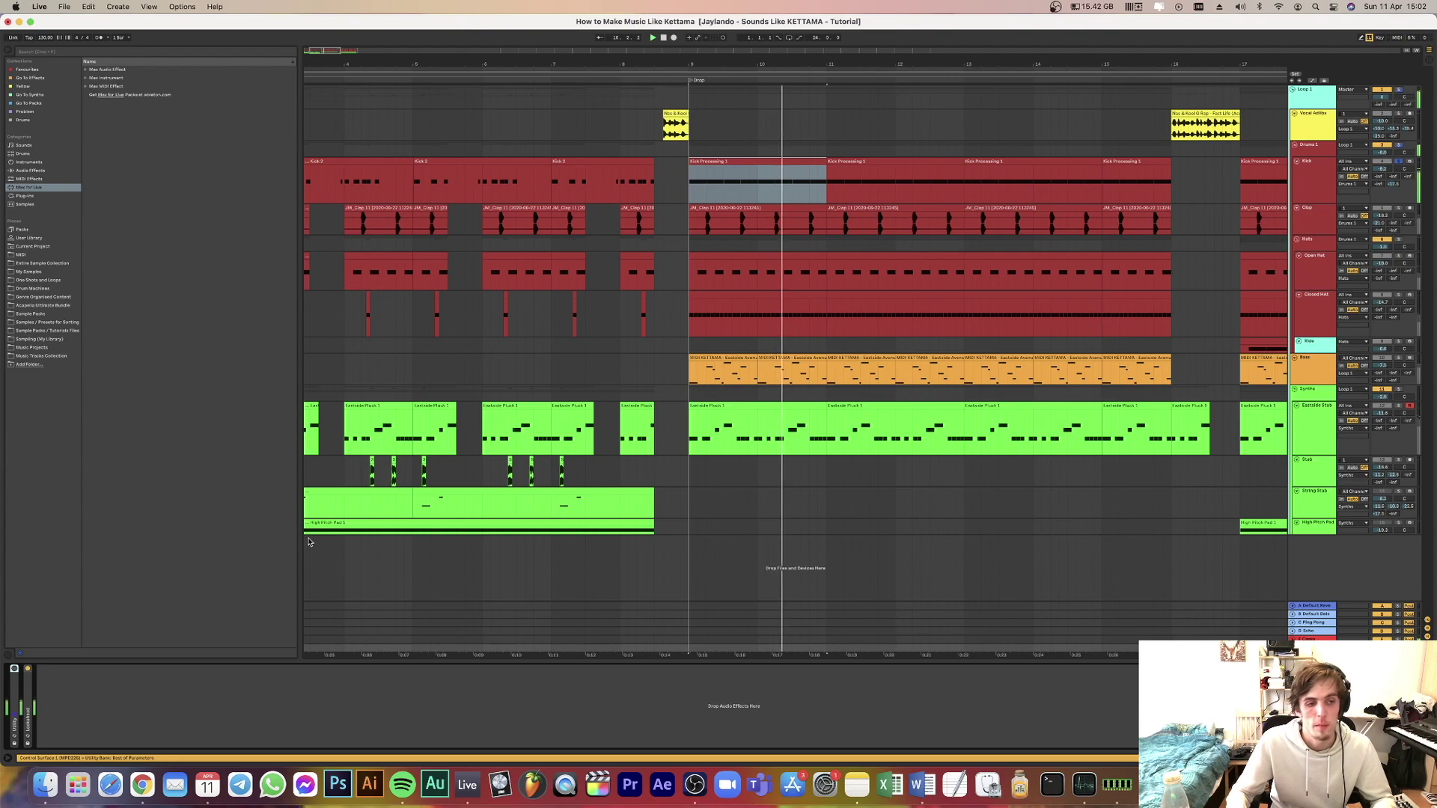
# Open the compressor return track and try raising the Kick track's send to it to 0.0 dB during playback.
pyautogui.click(1311, 638)
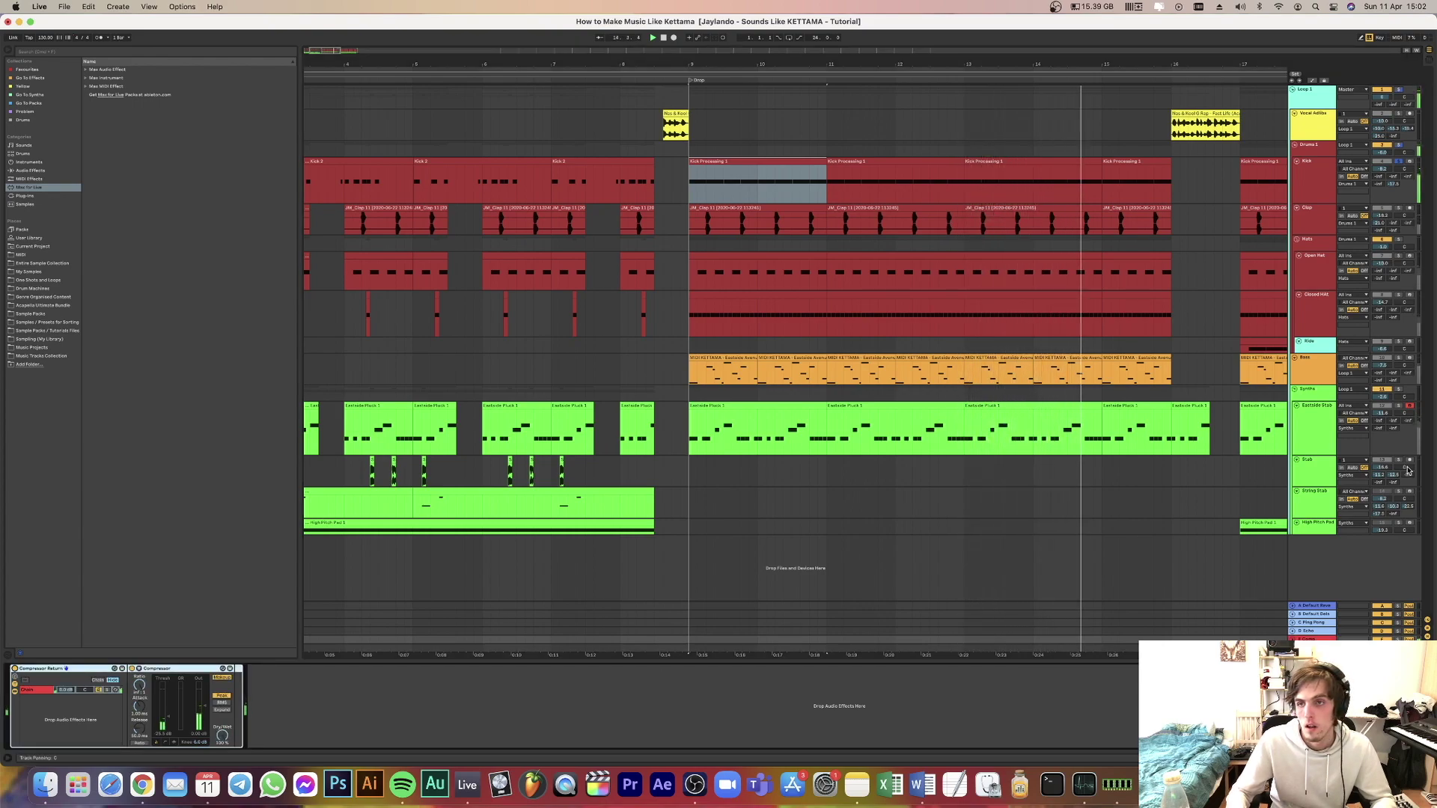
pyautogui.moveTo(1412, 185); pyautogui.dragTo(1412, 135)
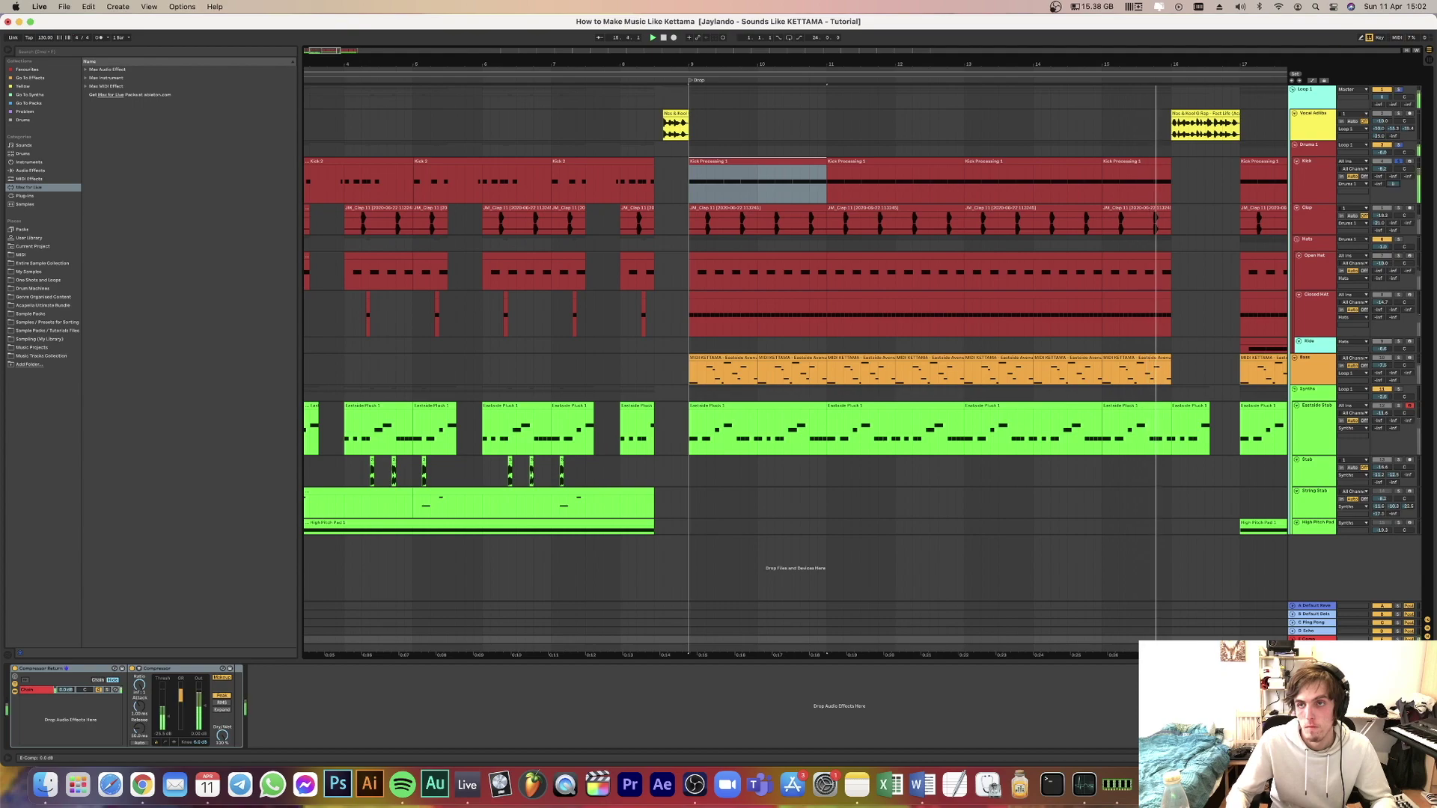
pyautogui.press('space')
# Play the soloed clap track and open the first clap clip of the drop to view its waveform.
pyautogui.press('space')
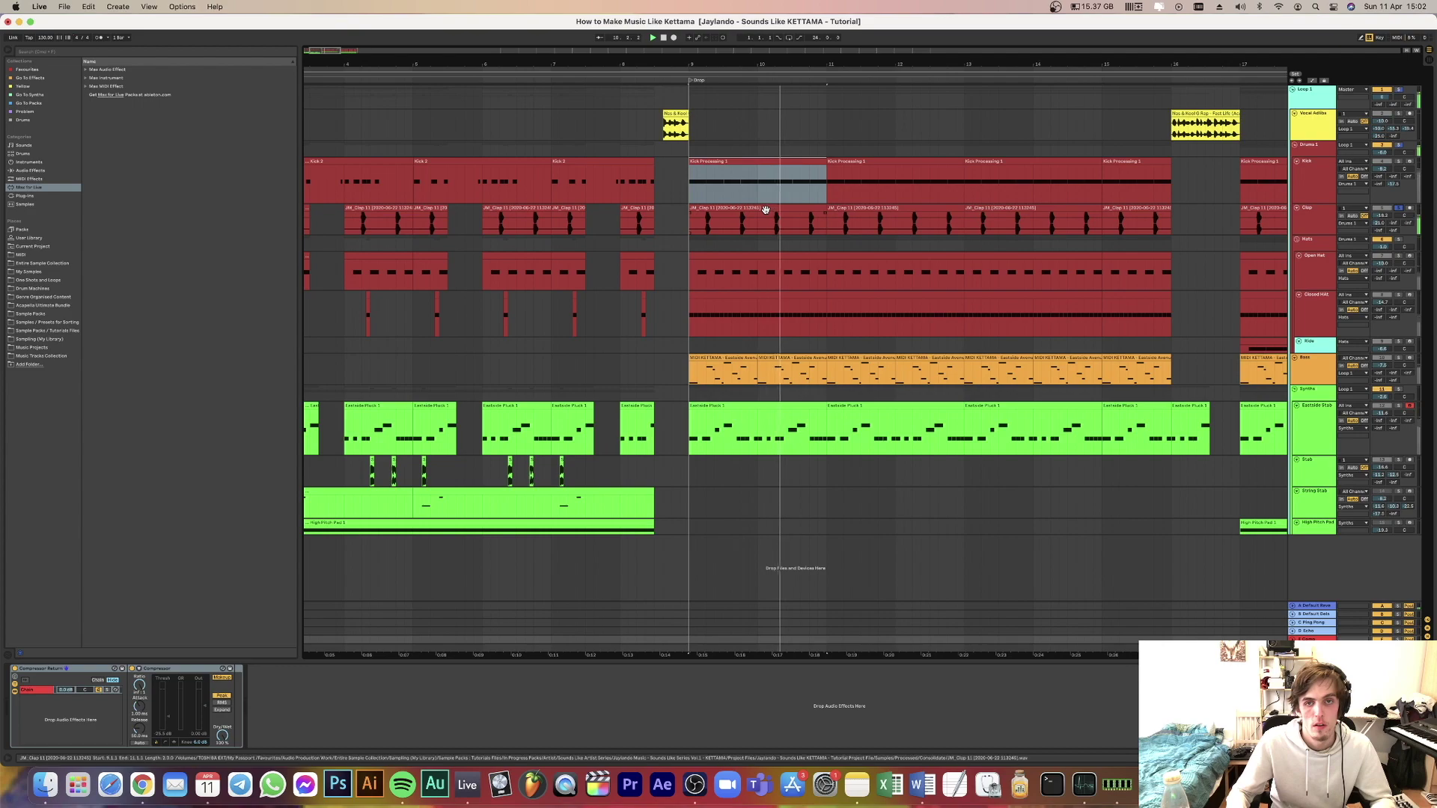
pyautogui.doubleClick(773, 229)
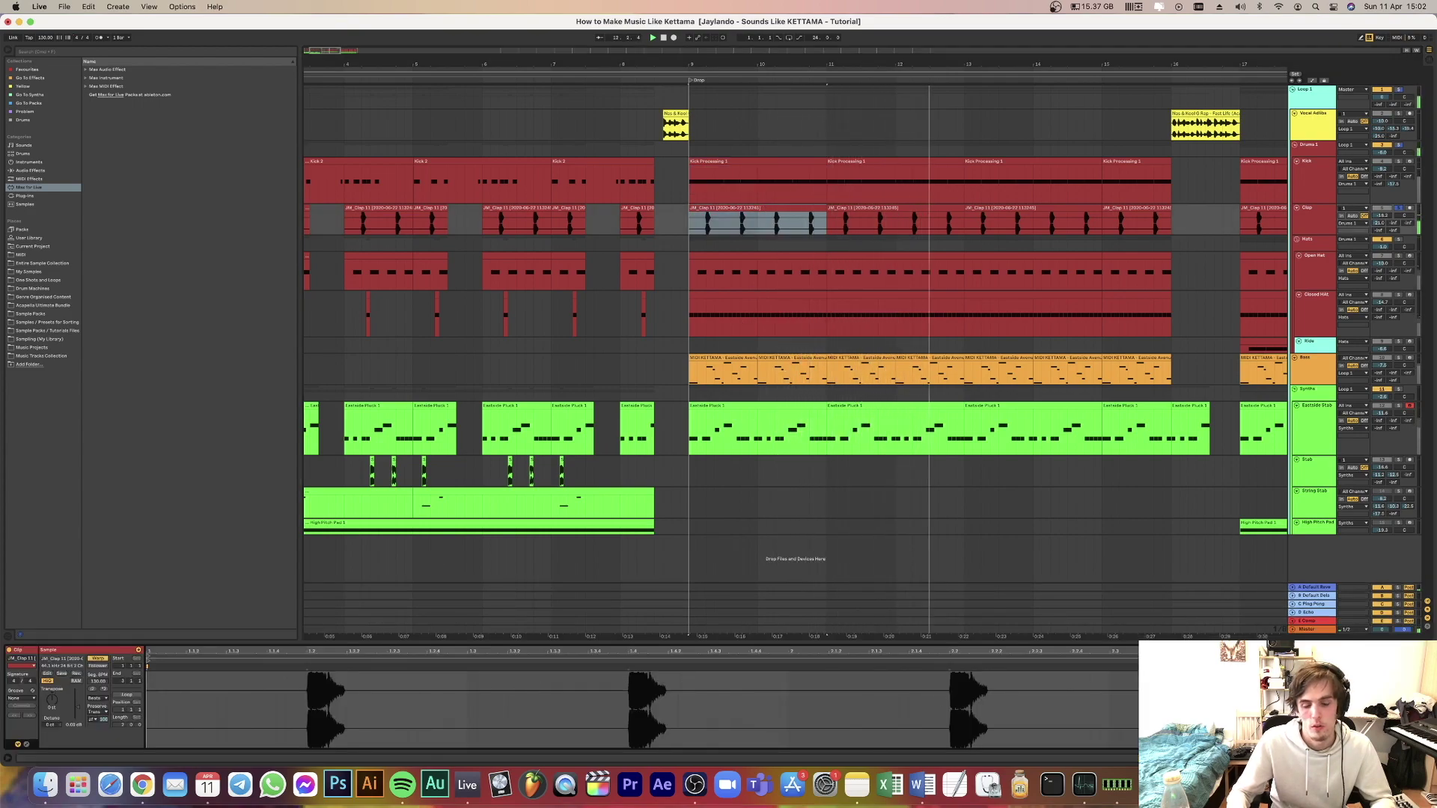
# Open the clap track's effects chain and examine the delay rack's Wet chain while playing the soloed clap.
pyautogui.press('super+alt+l')
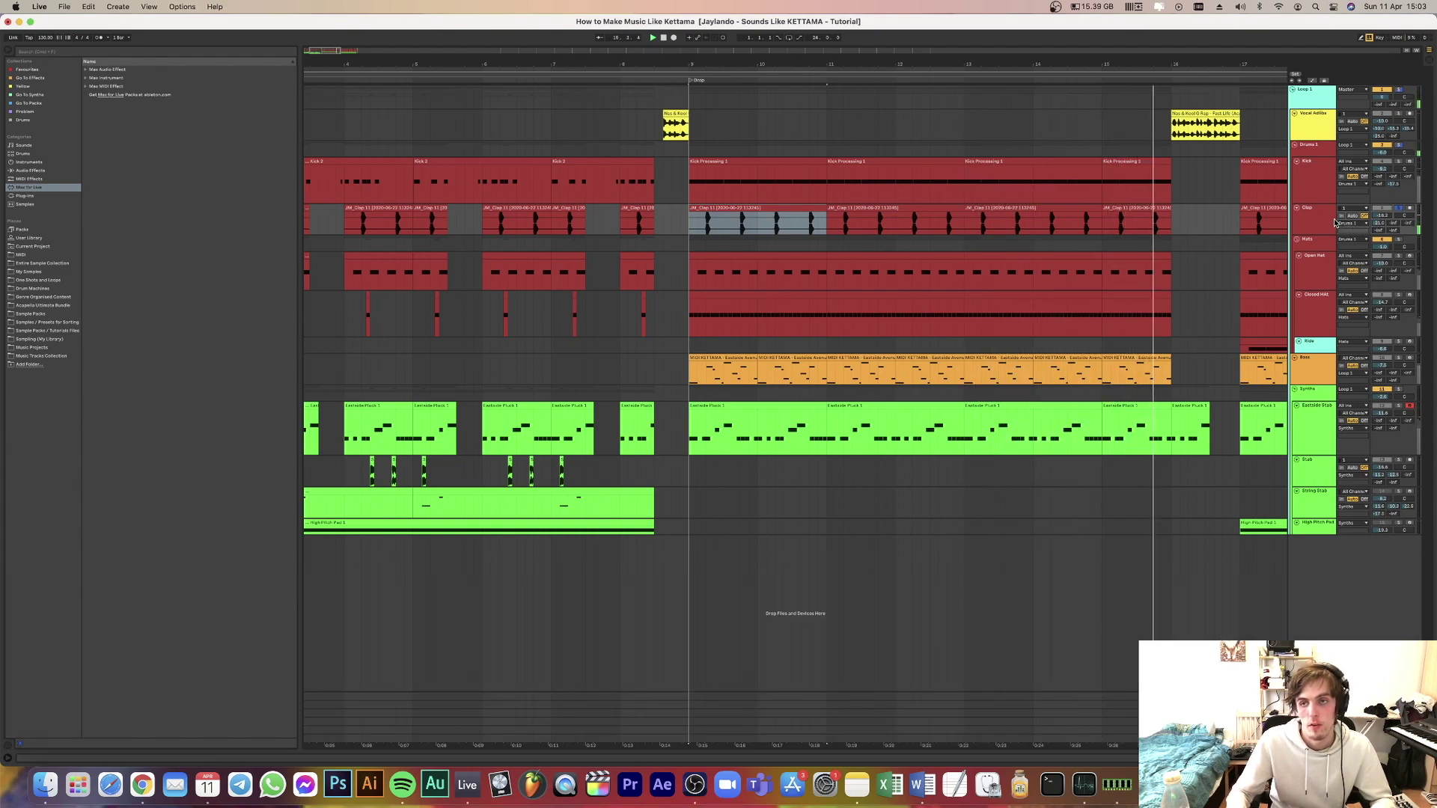
pyautogui.hotkey('shift', 'Tab')
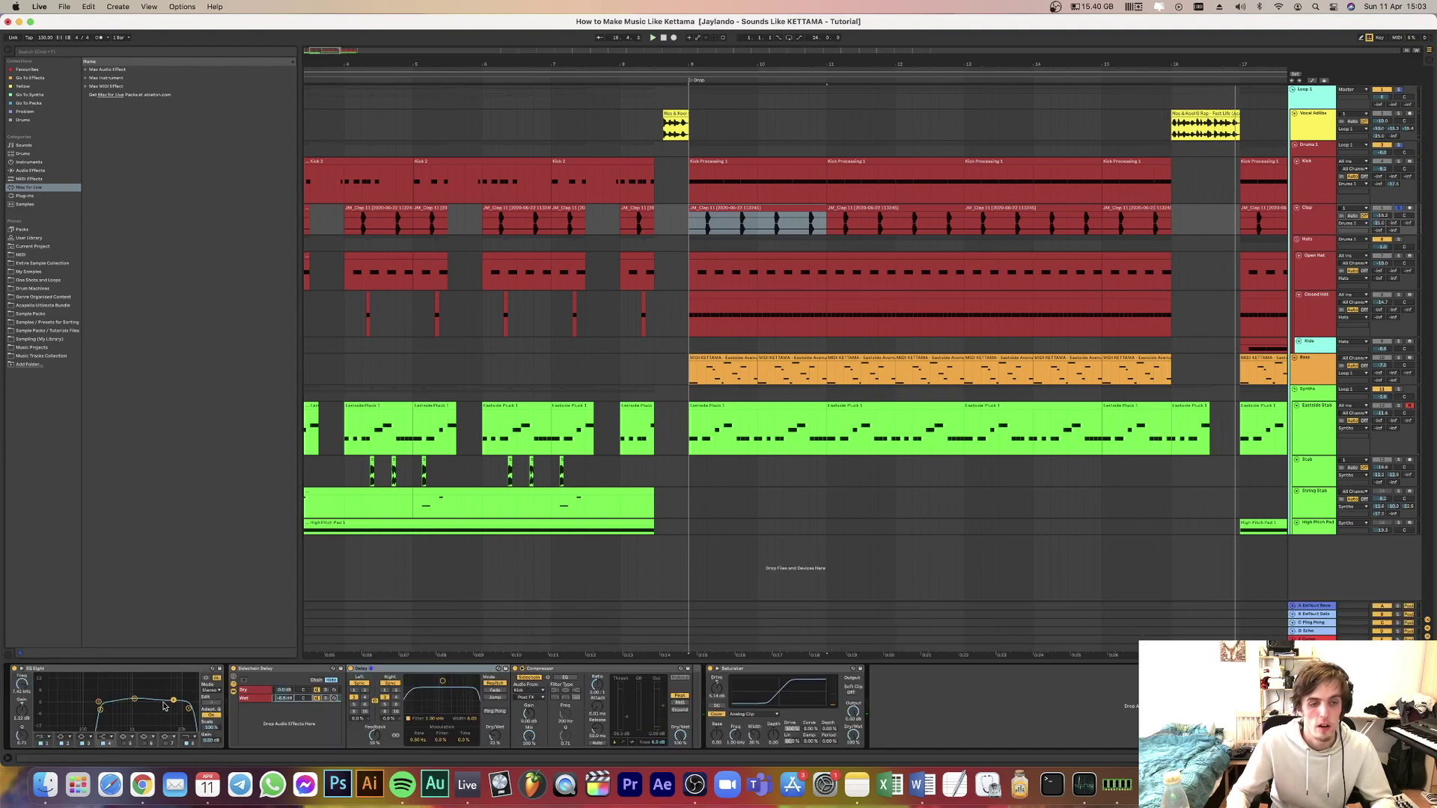
pyautogui.click(263, 672)
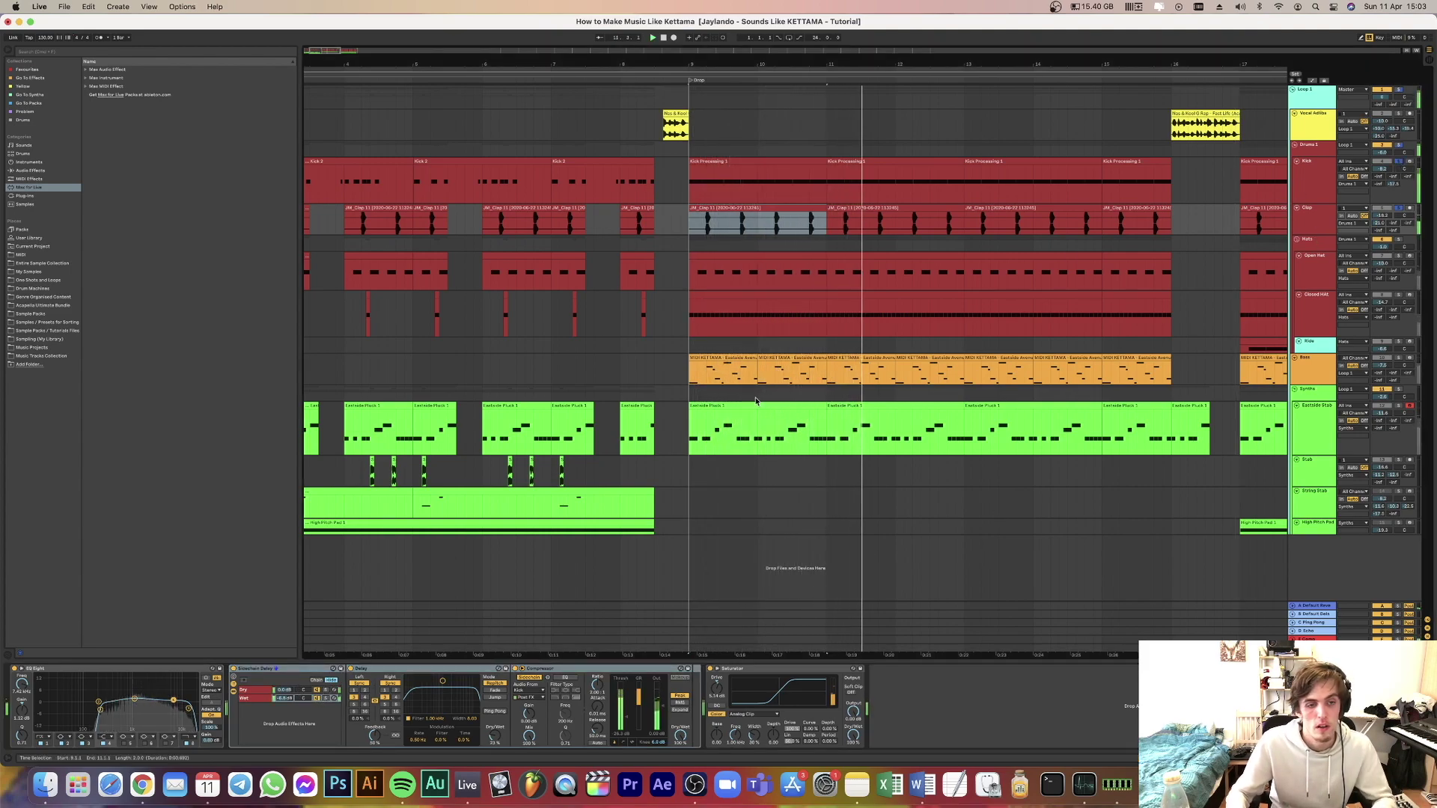
pyautogui.click(324, 700)
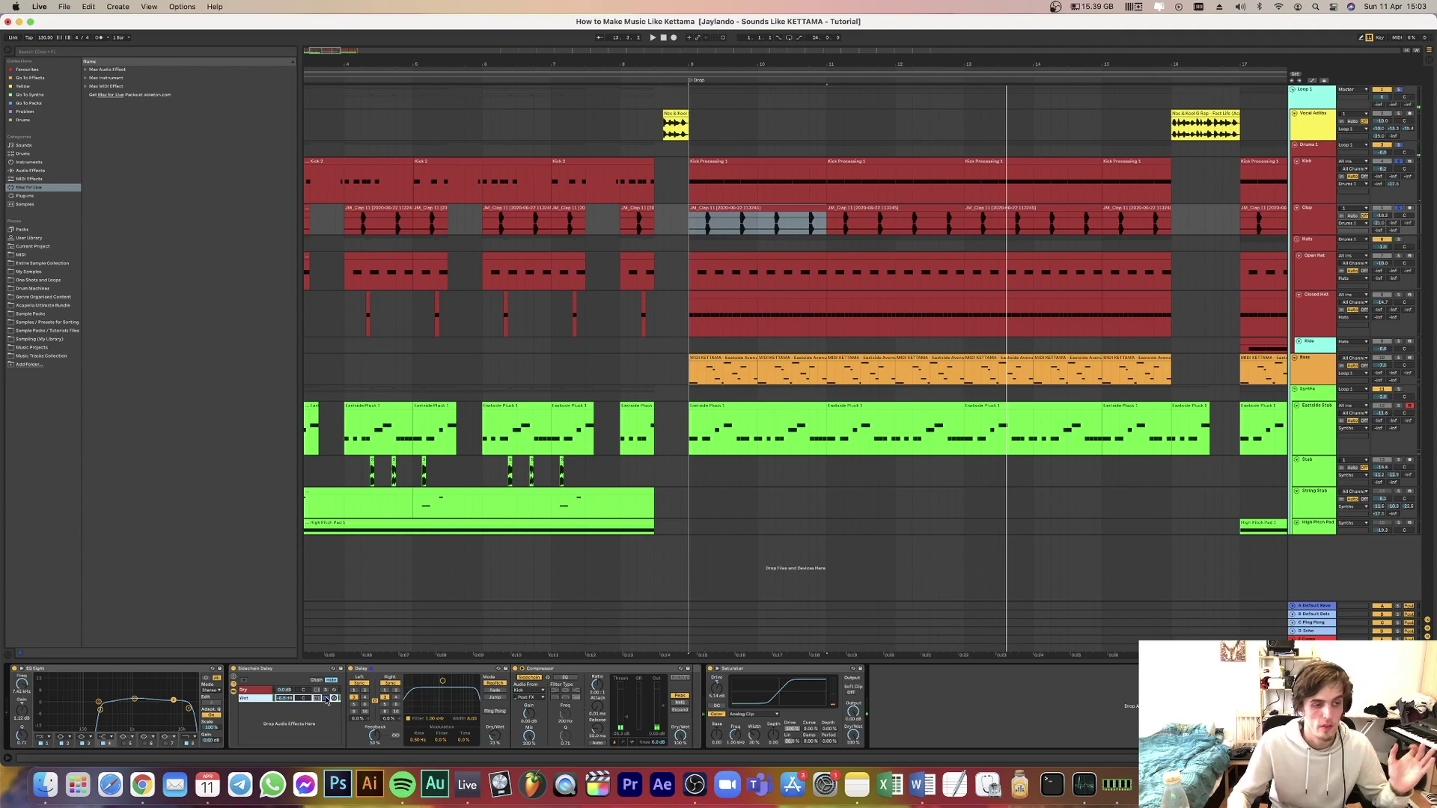
pyautogui.press('space')
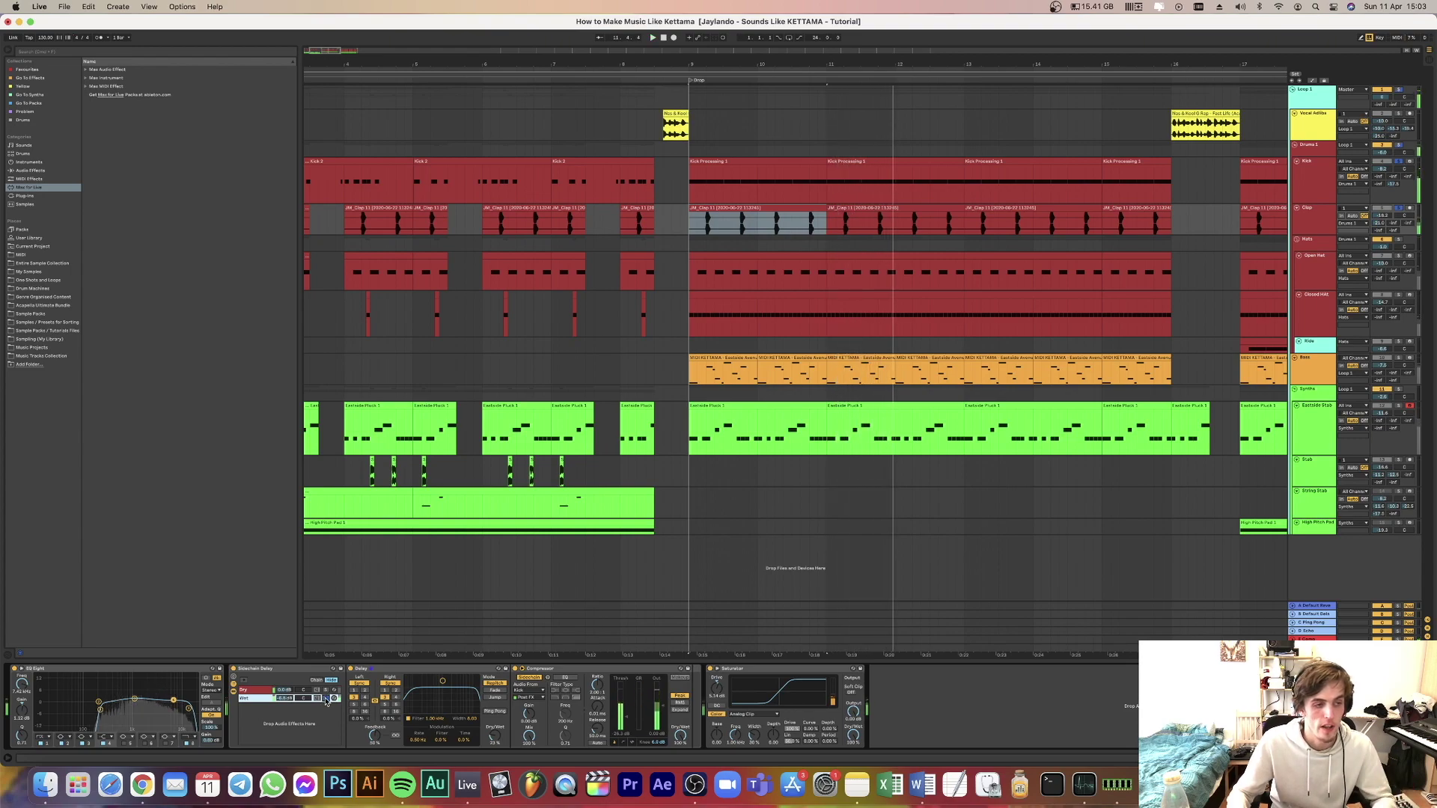
pyautogui.press('space')
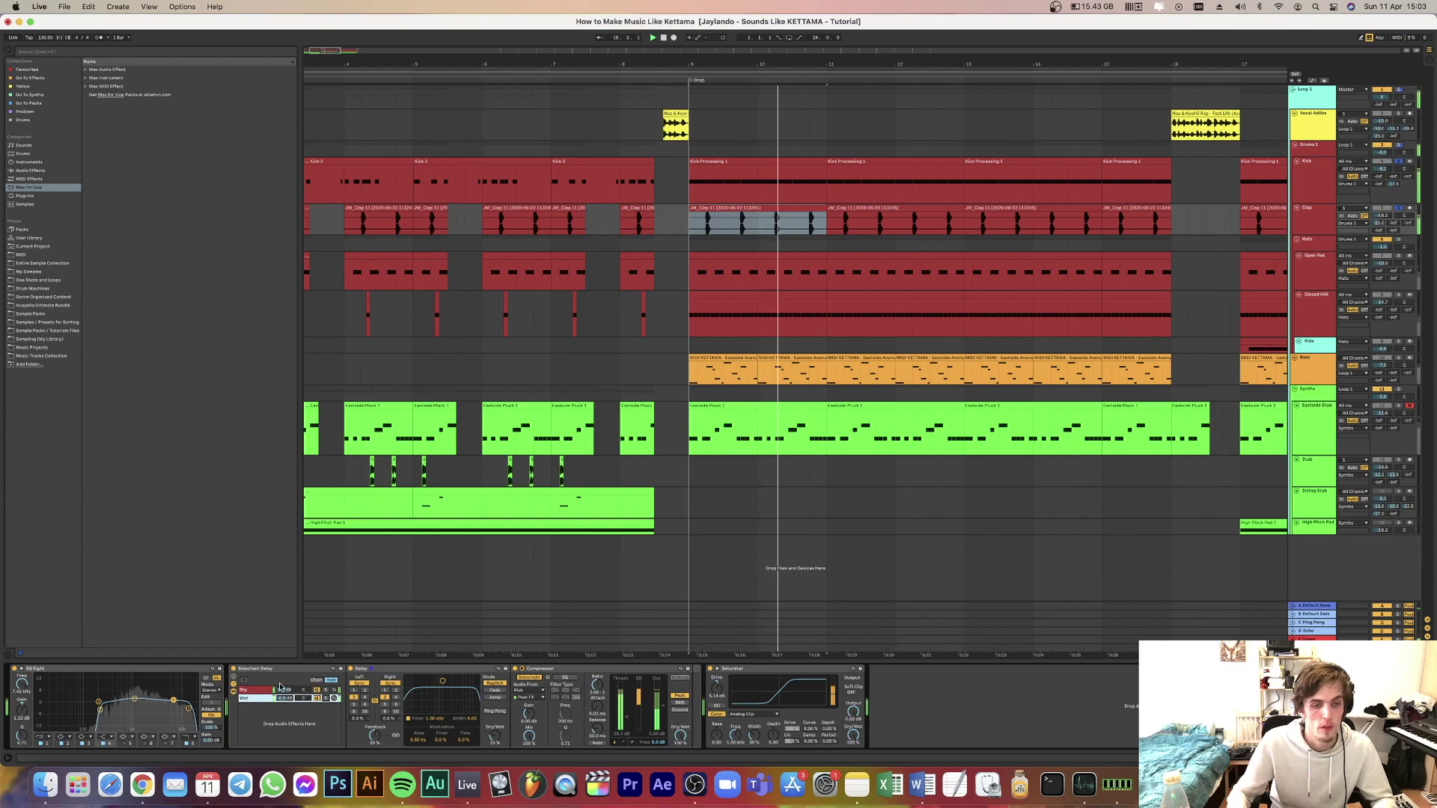
# Examine the Dry chain of the clap's delay rack during playback.
pyautogui.click(254, 690)
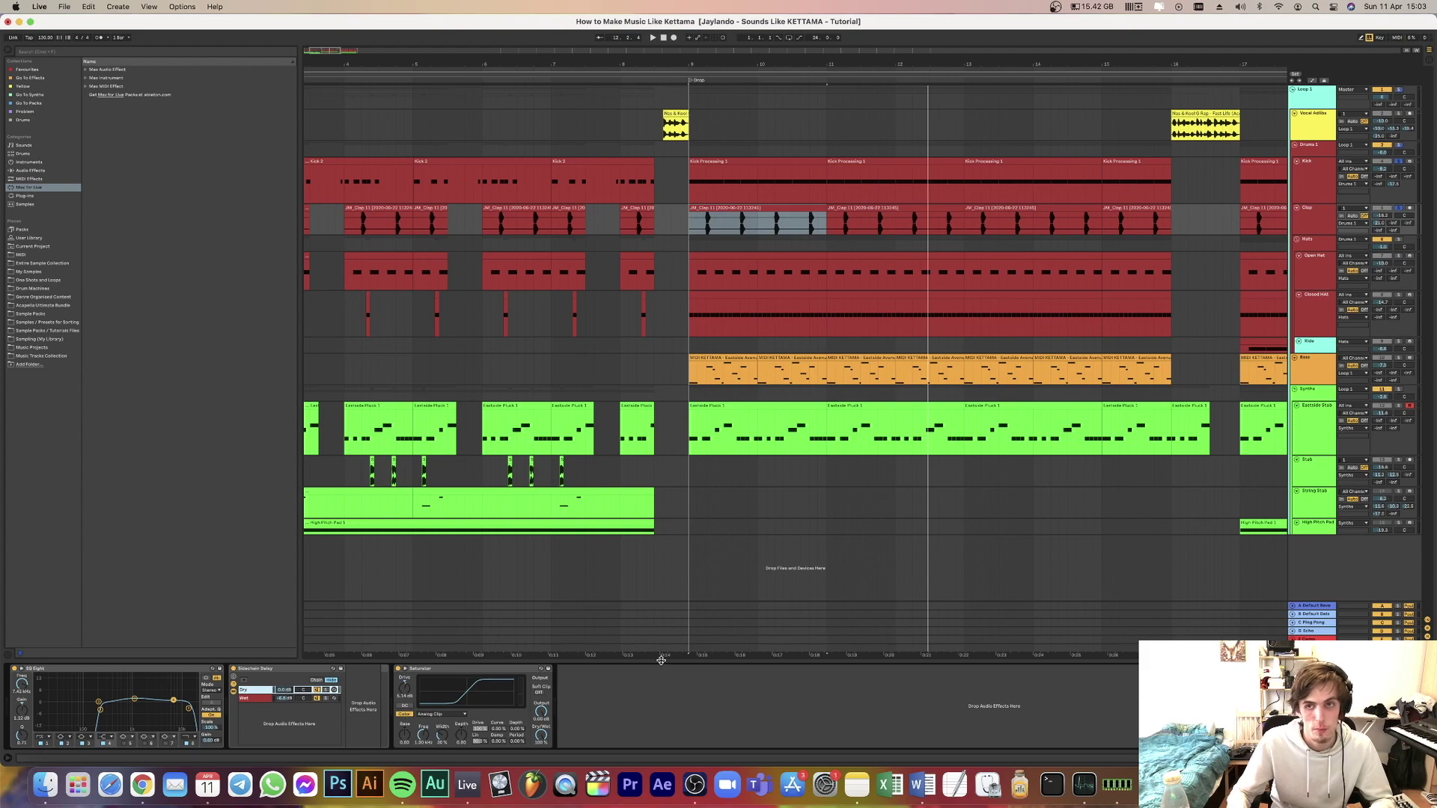
pyautogui.press('space')
pyautogui.press('space')
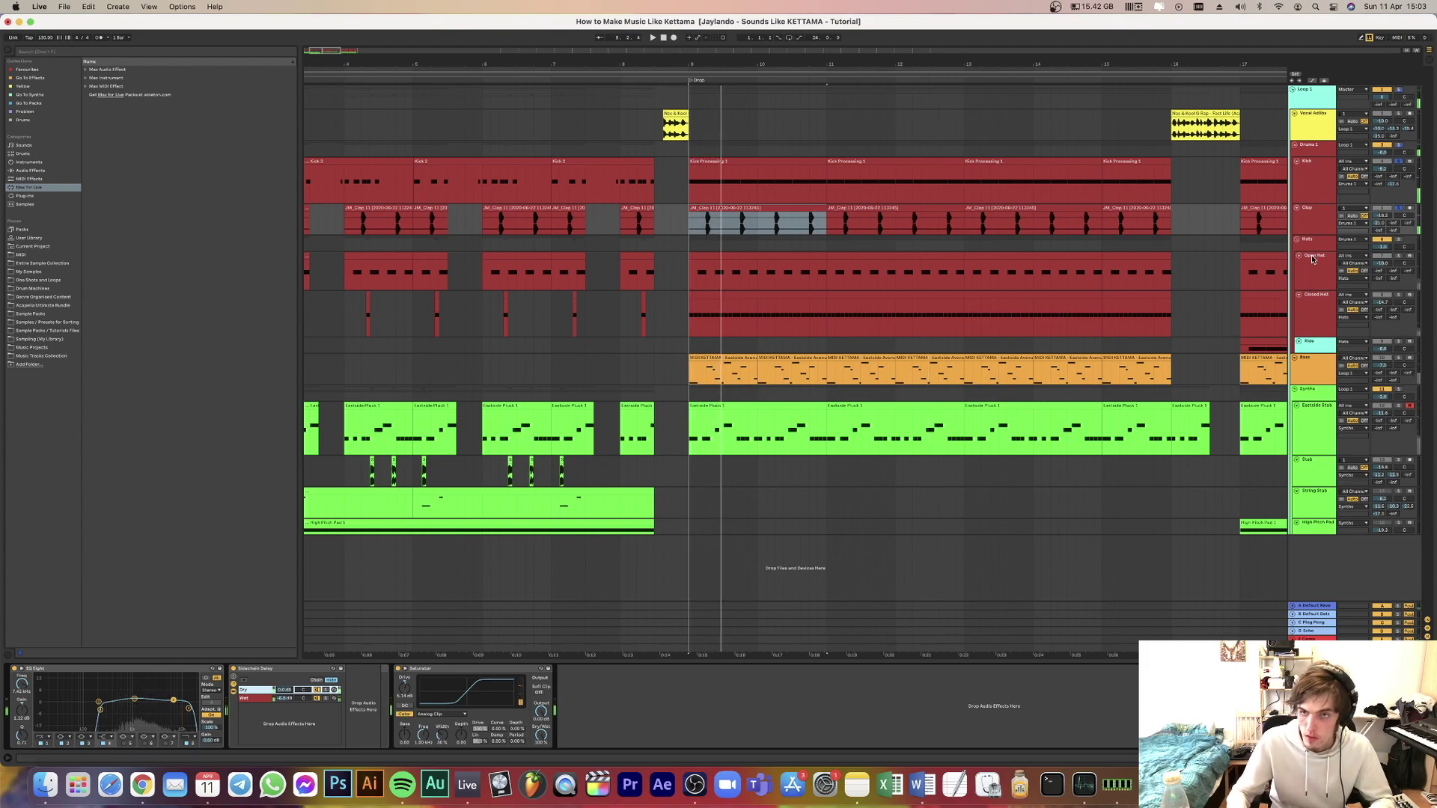
# Open the Open Hat track's devices, select its first clip in the drop and play the soloed track.
pyautogui.click(1311, 265)
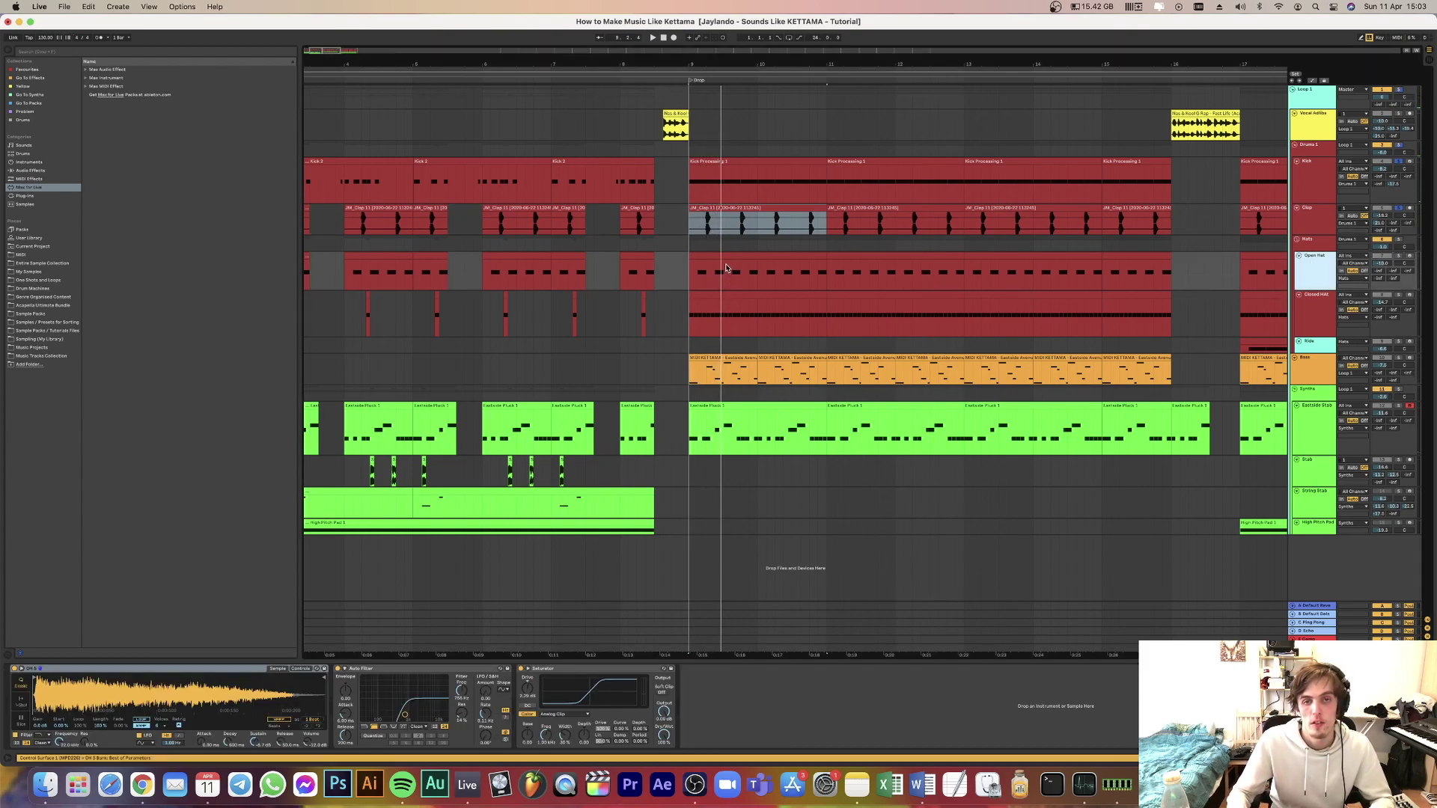
pyautogui.click(726, 268)
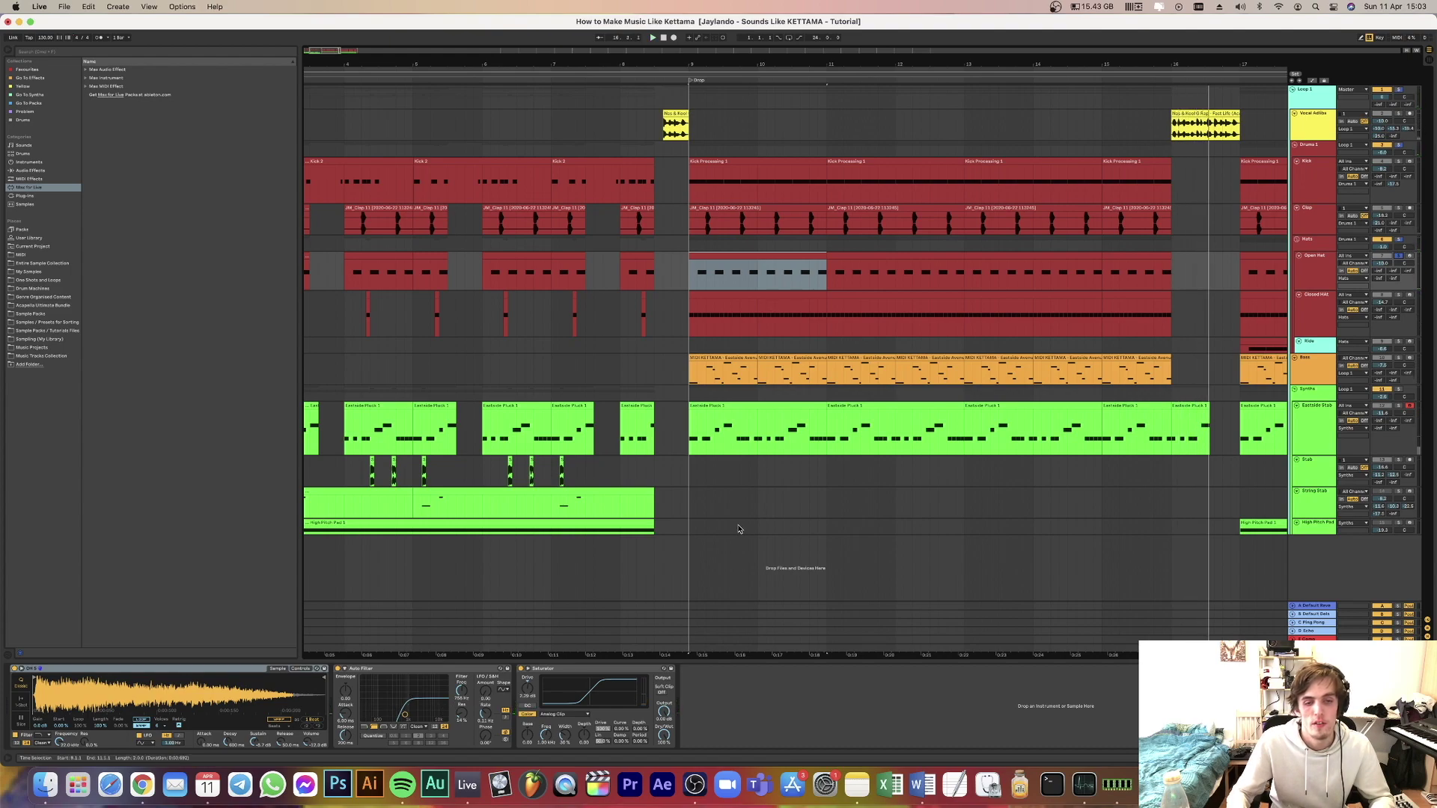
pyautogui.press('space')
pyautogui.press('space')
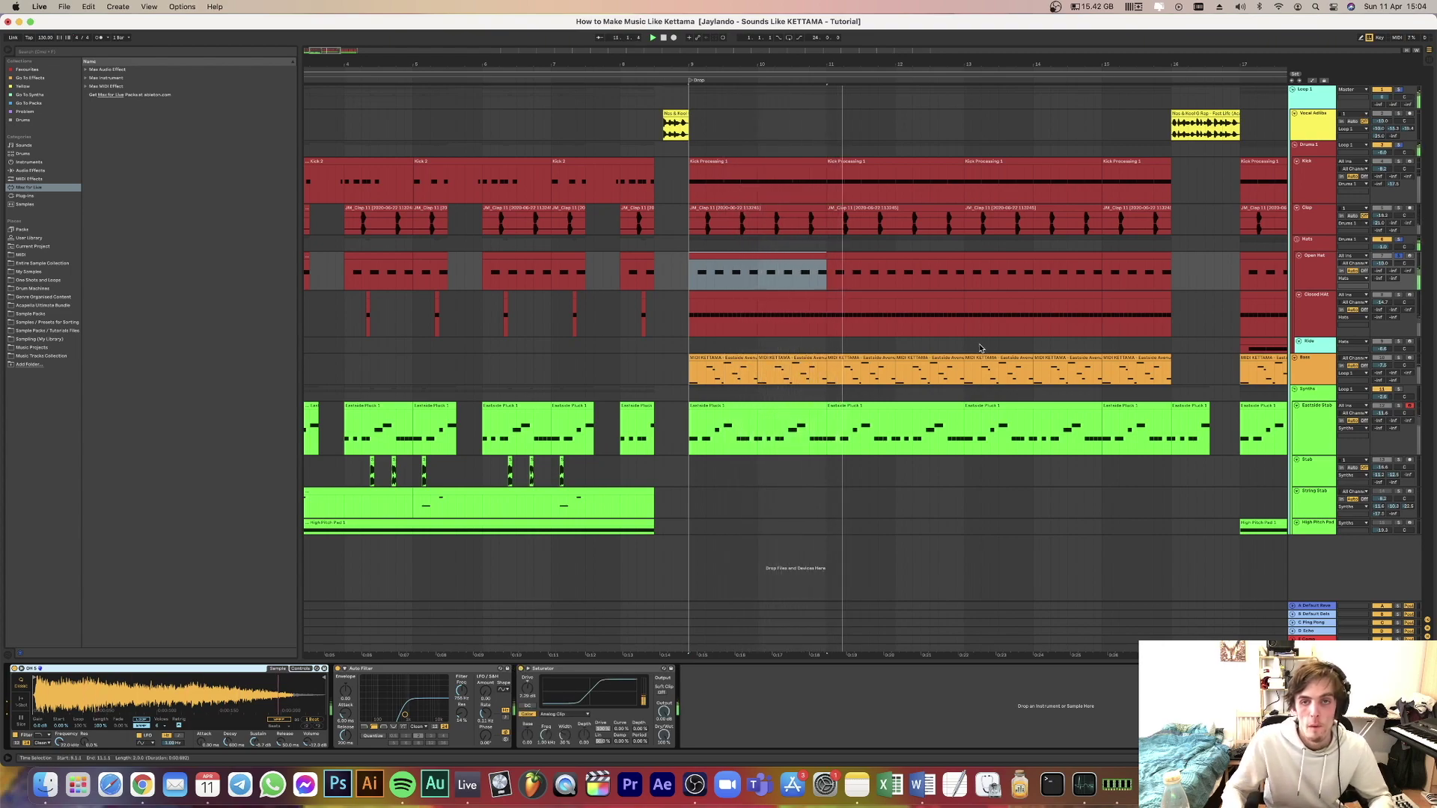
# Examine the soloed Closed Hat track's devices during playback and play it together with the Open Hat.
pyautogui.click(1318, 313)
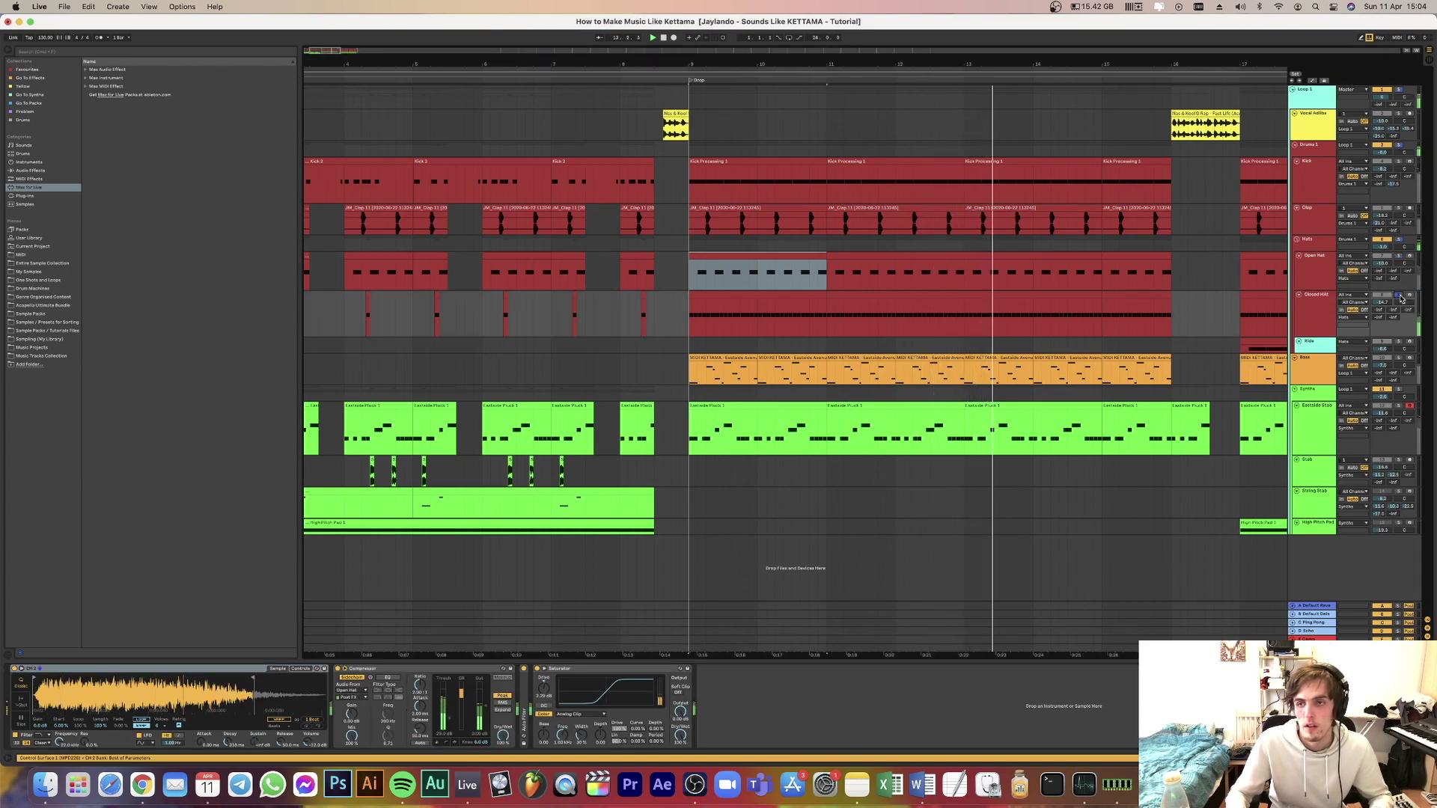
pyautogui.press('space')
pyautogui.press('space')
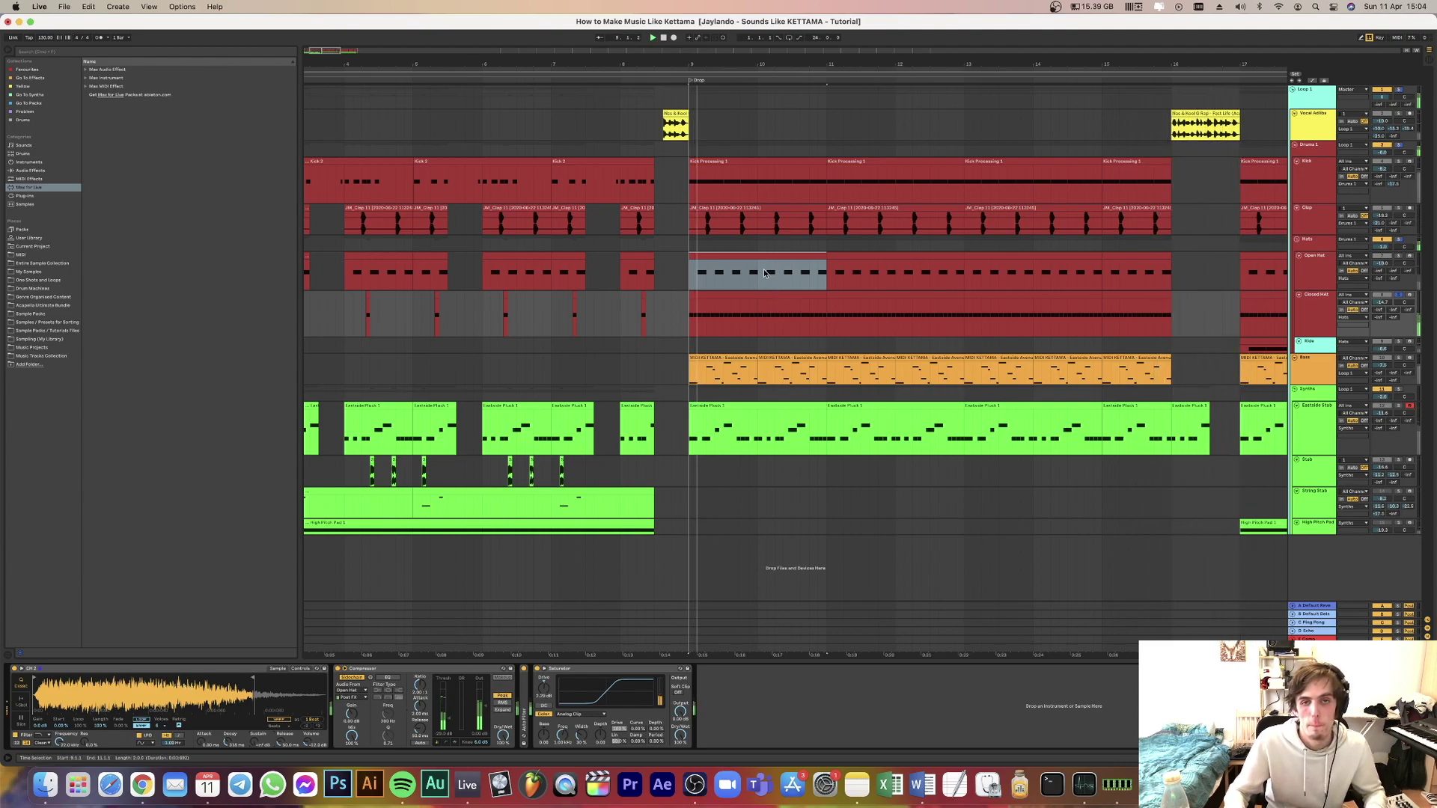
pyautogui.click(766, 272)
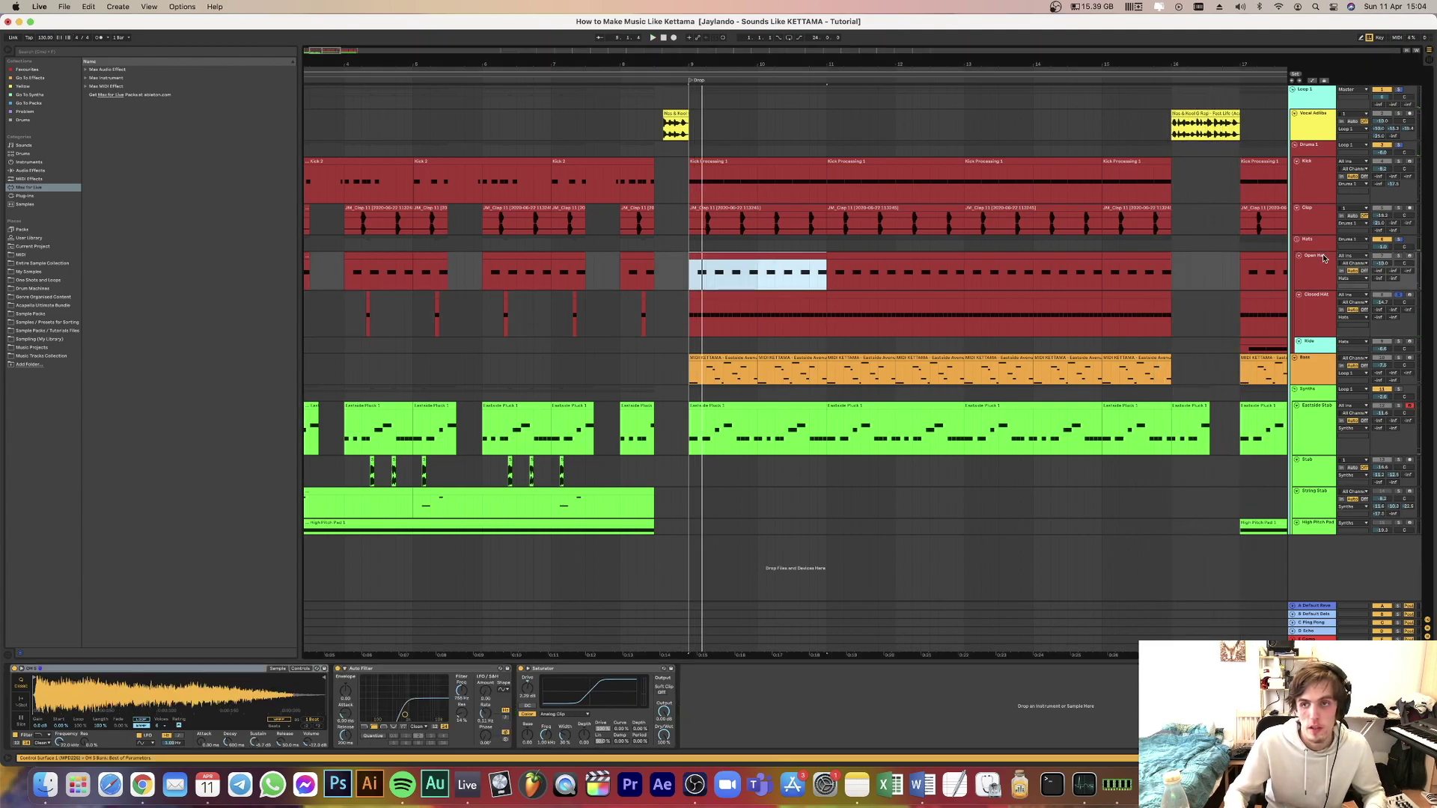
pyautogui.press('space')
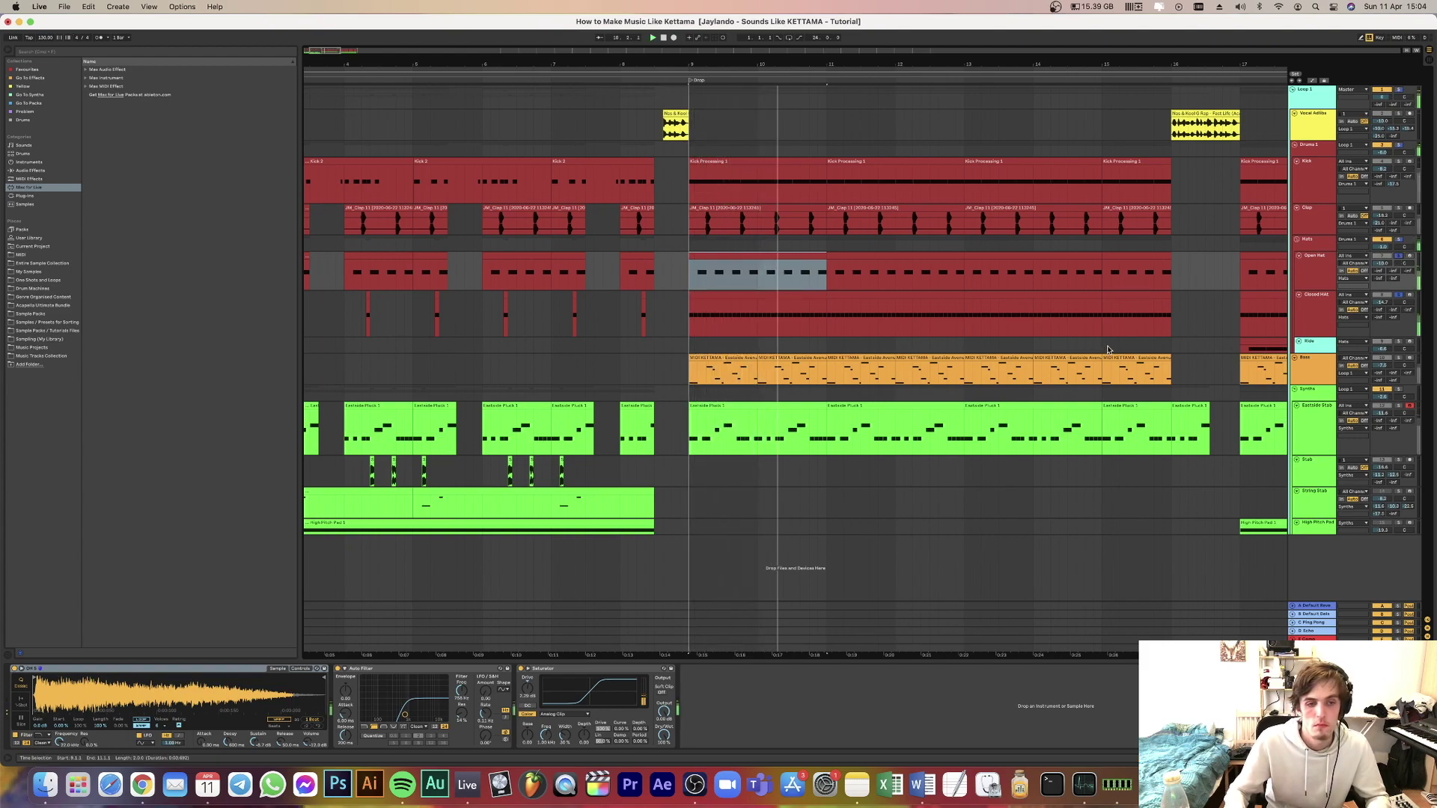
# Compare the Closed Hat with its Compressor off and on while playing the soloed hats.
pyautogui.click(1314, 320)
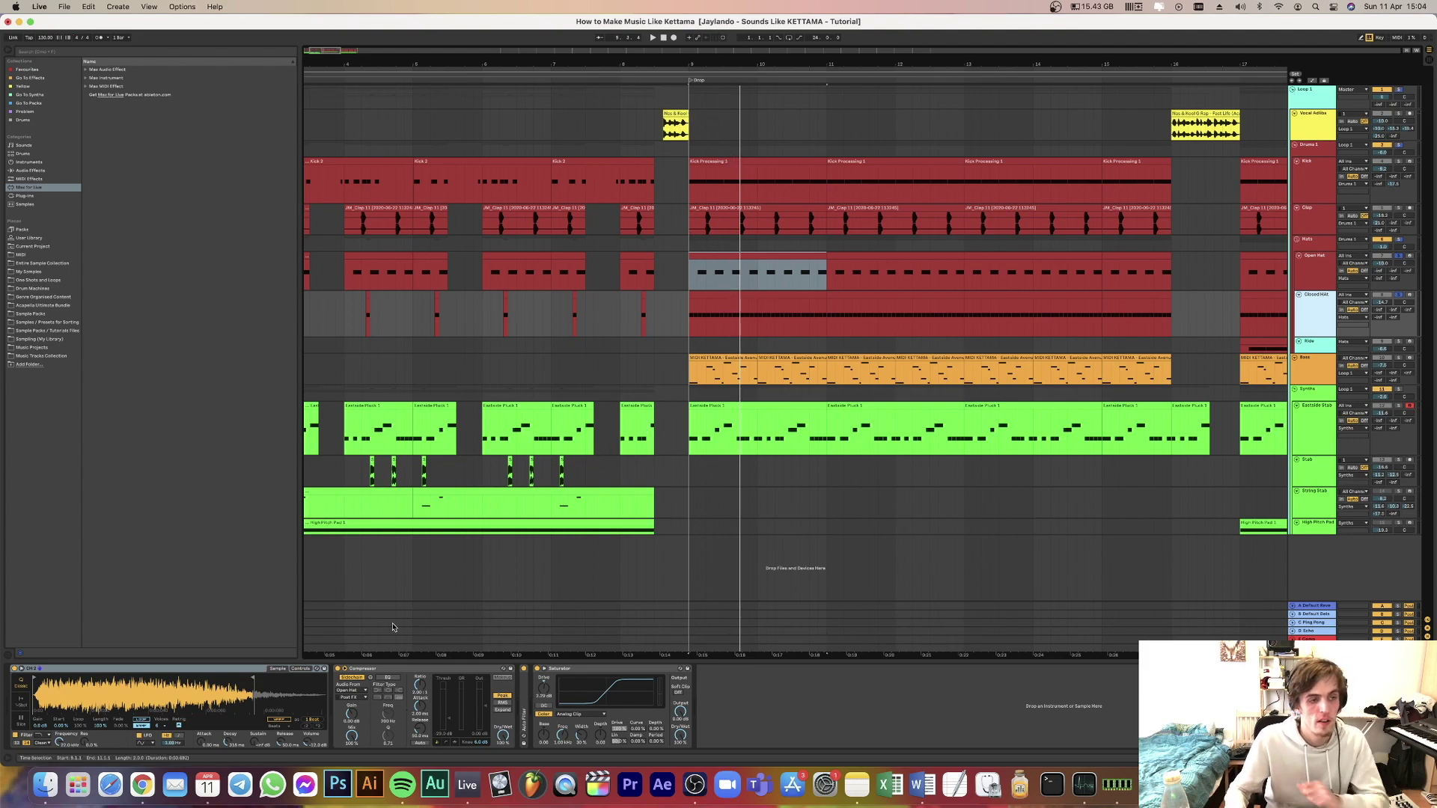
pyautogui.press('space')
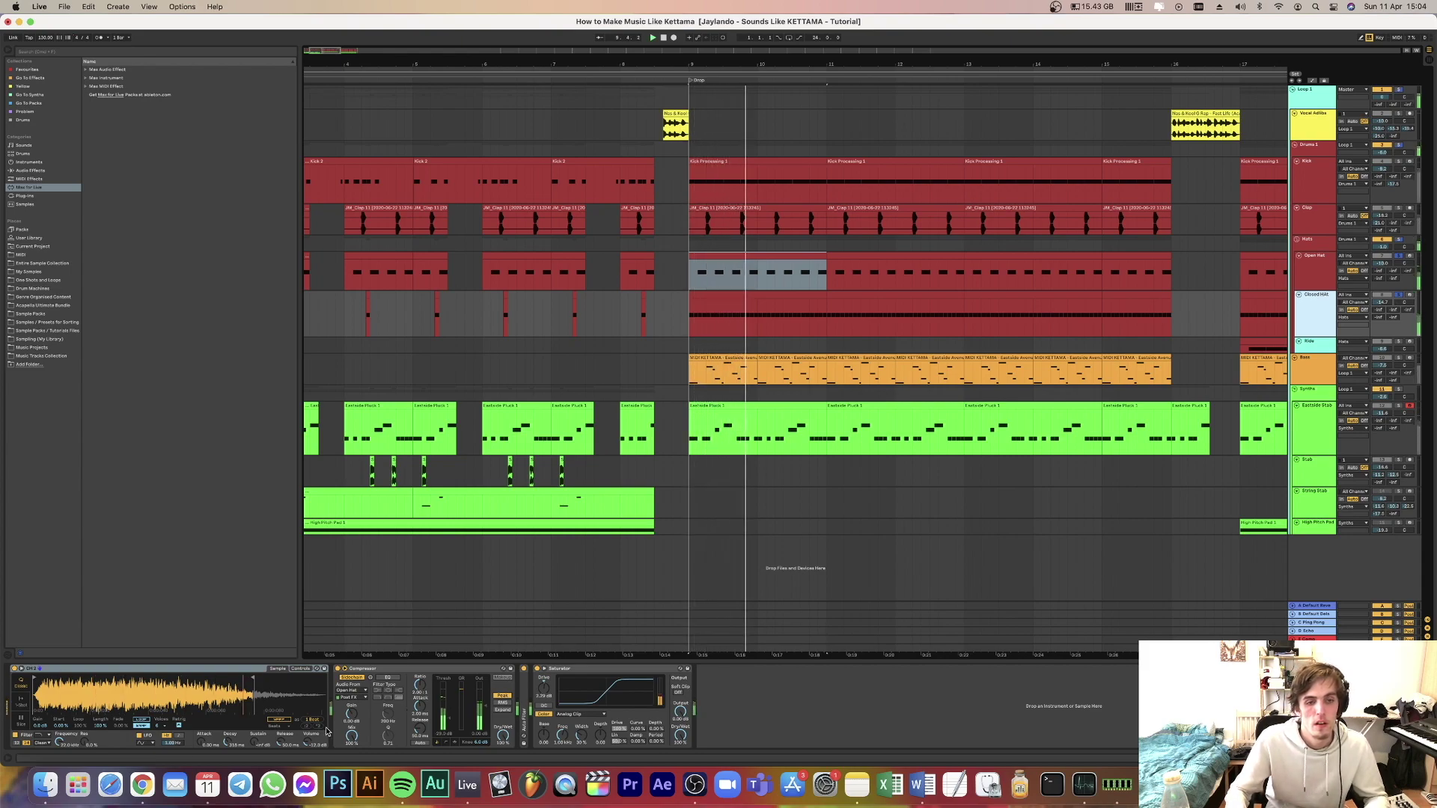
pyautogui.click(342, 669)
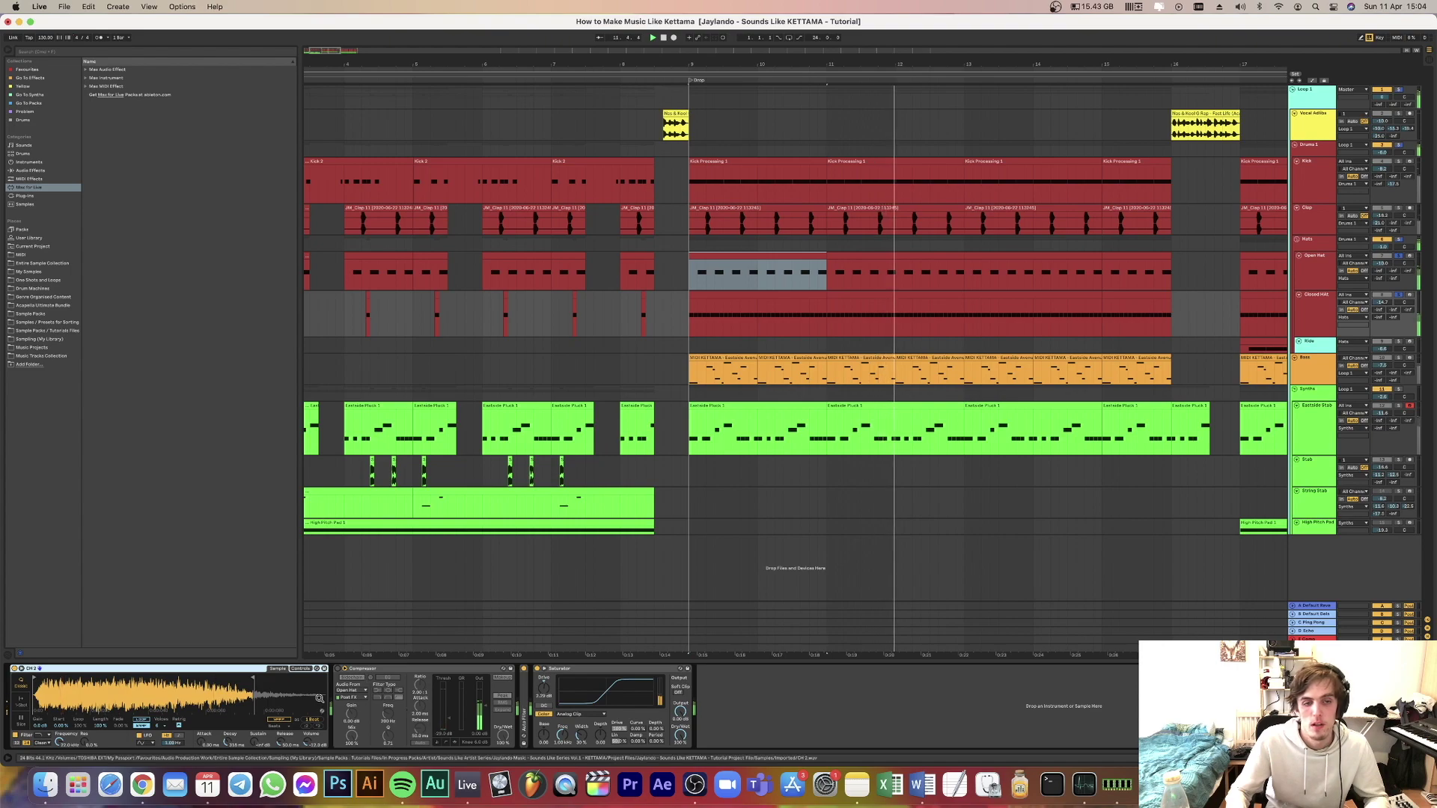
pyautogui.click(342, 670)
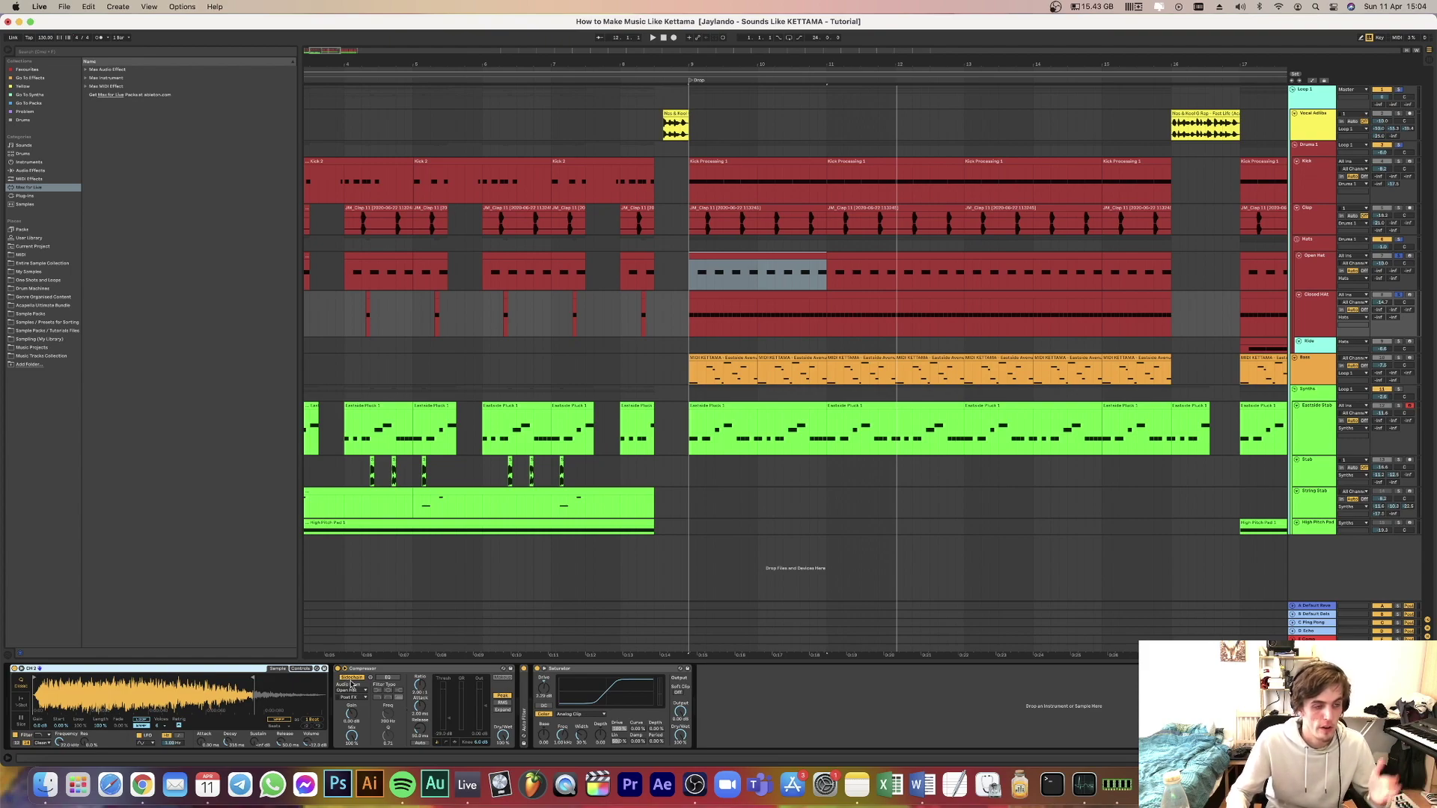
pyautogui.press('space')
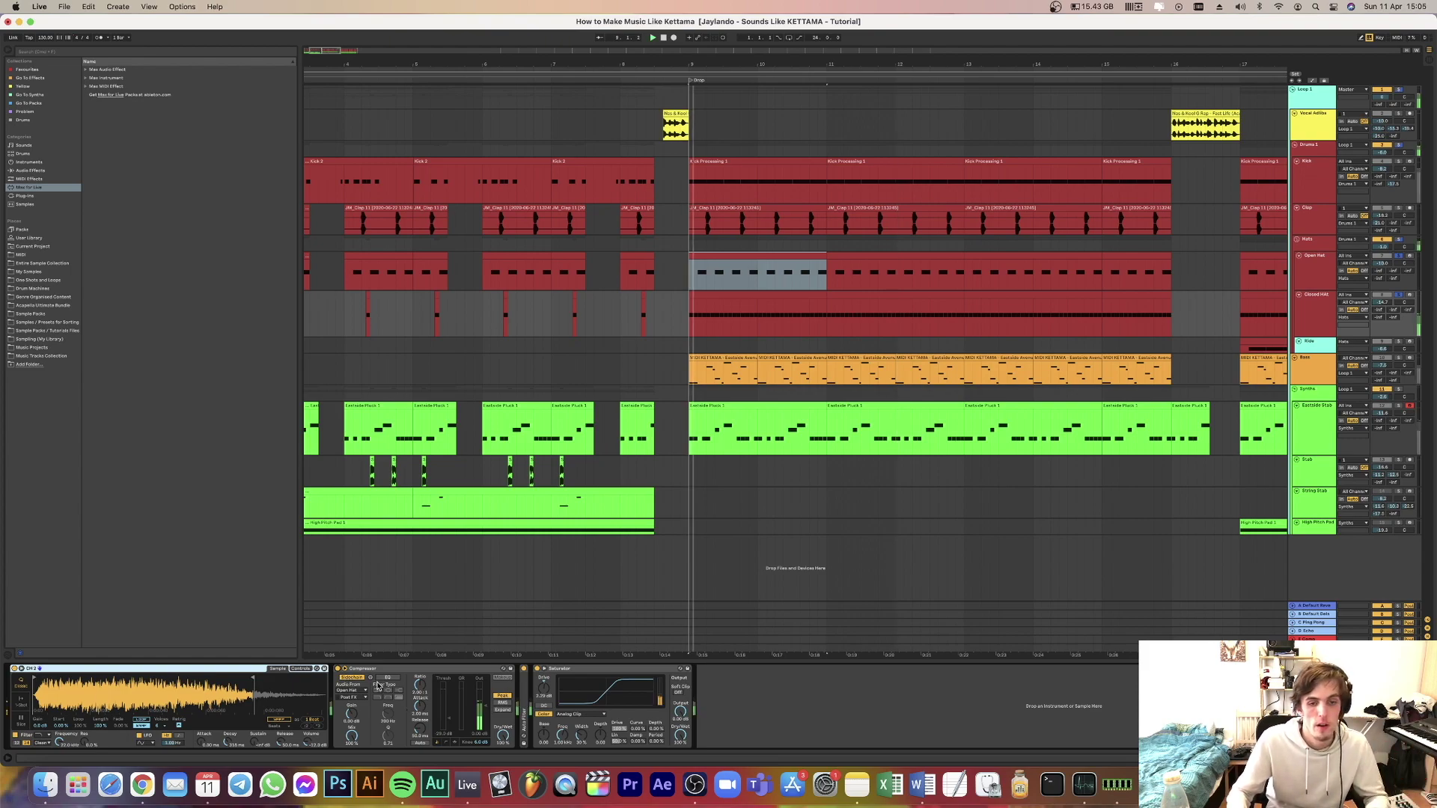
# Unfold the Closed Hat's Auto Filter and examine it while playing the hats.
pyautogui.doubleClick(525, 689)
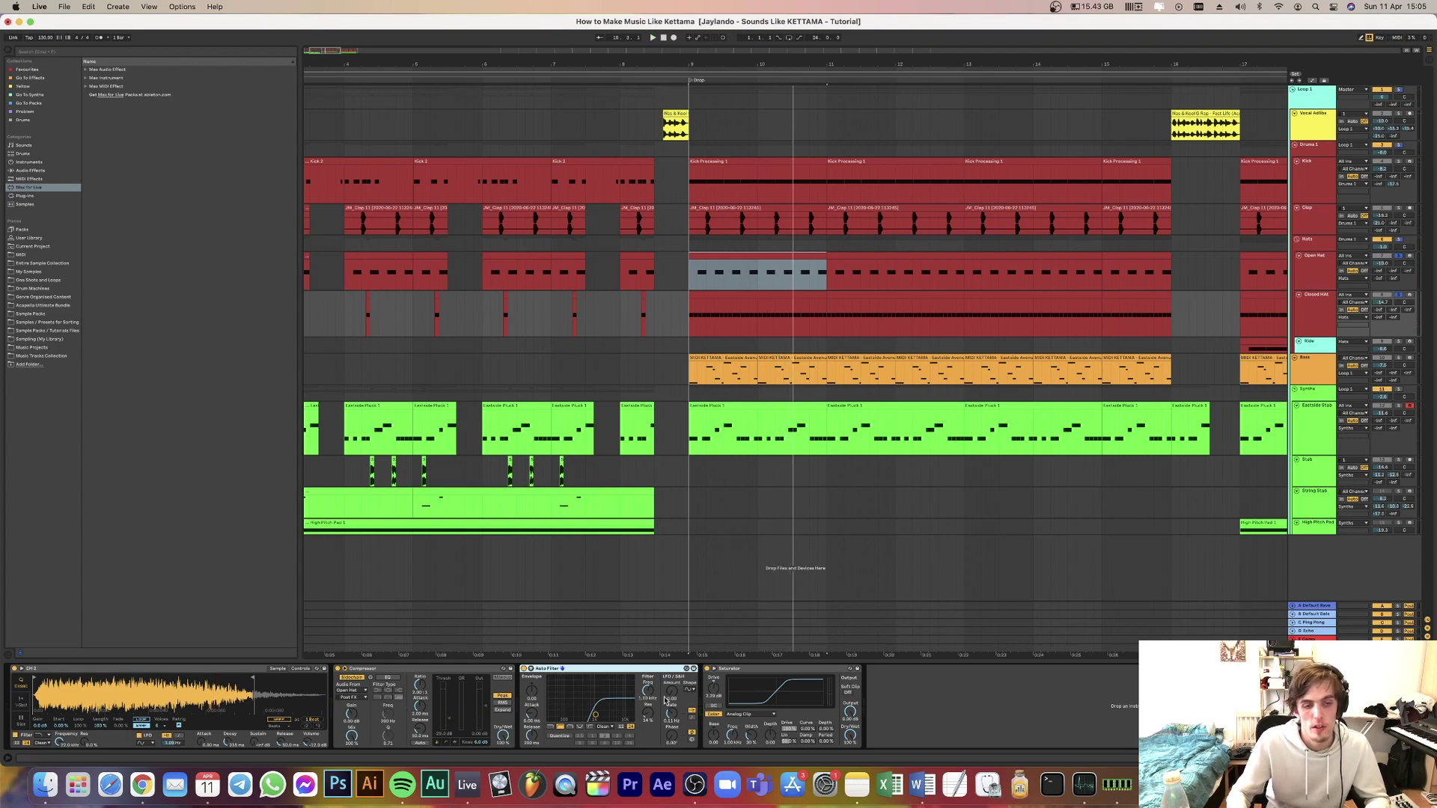
pyautogui.press('space')
pyautogui.press('space')
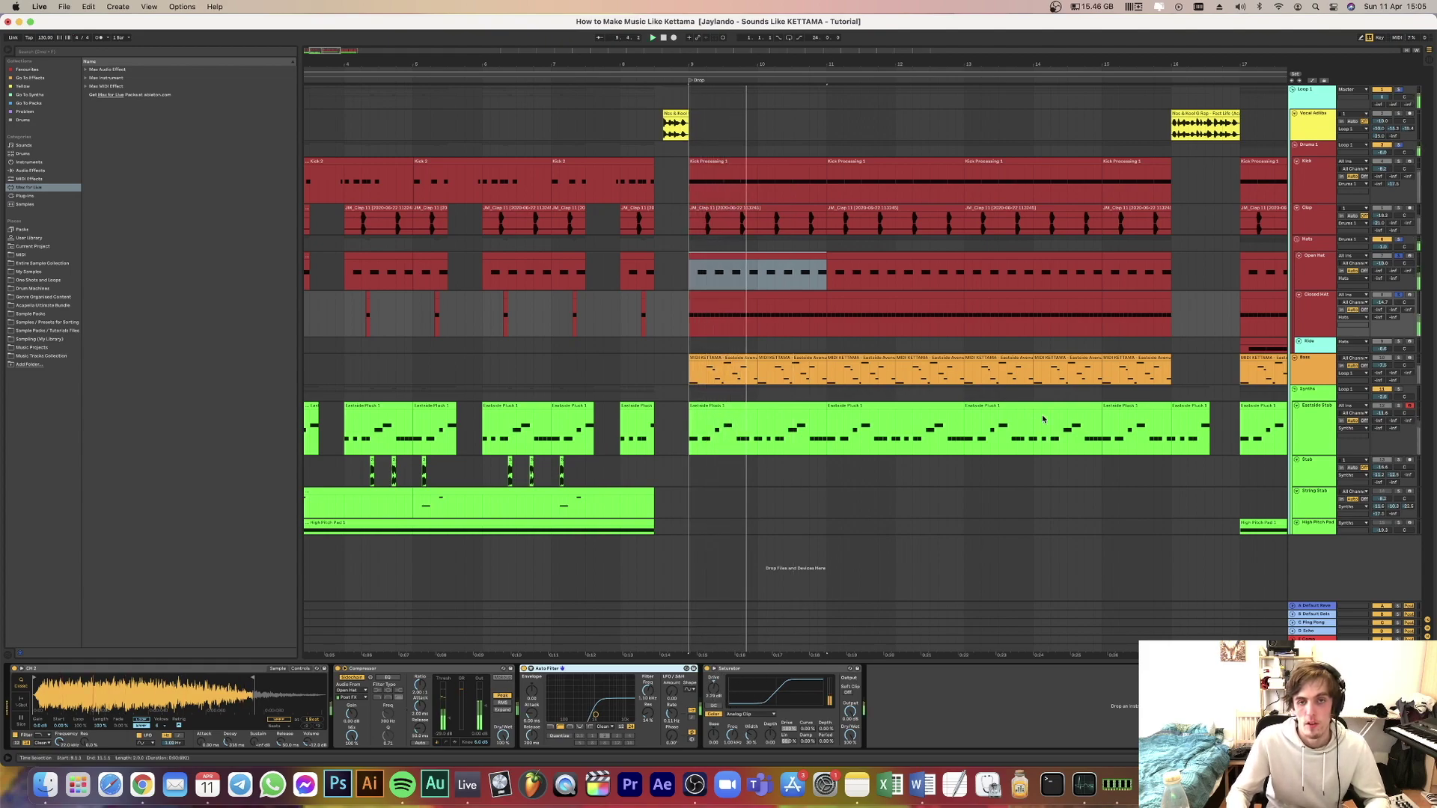
# Select the first ride clip at bar 17 and play the soloed ride and hat tracks from there.
pyautogui.click(1323, 335)
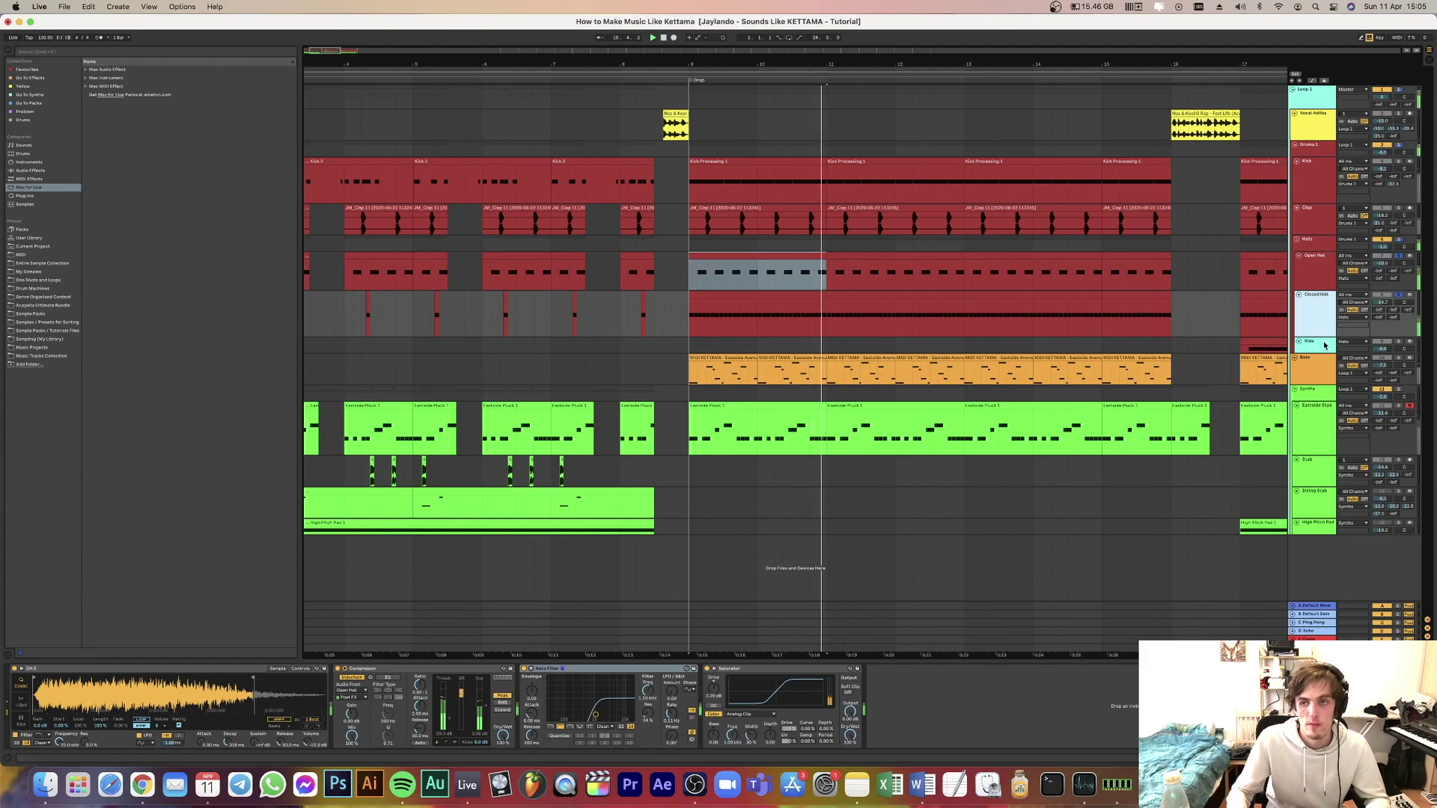
pyautogui.click(1265, 348)
pyautogui.press('space')
pyautogui.press('space')
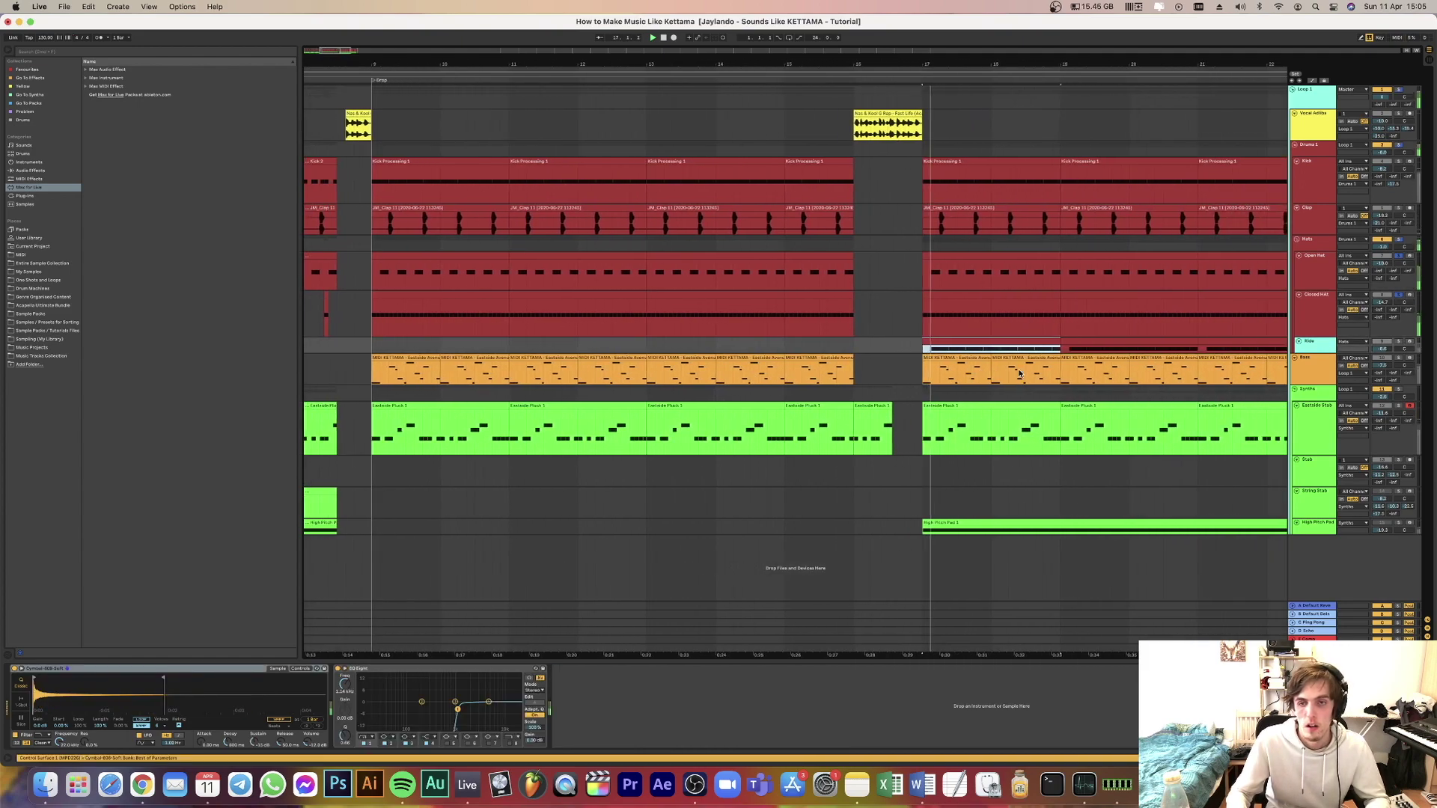
pyautogui.press('space')
pyautogui.press('space')
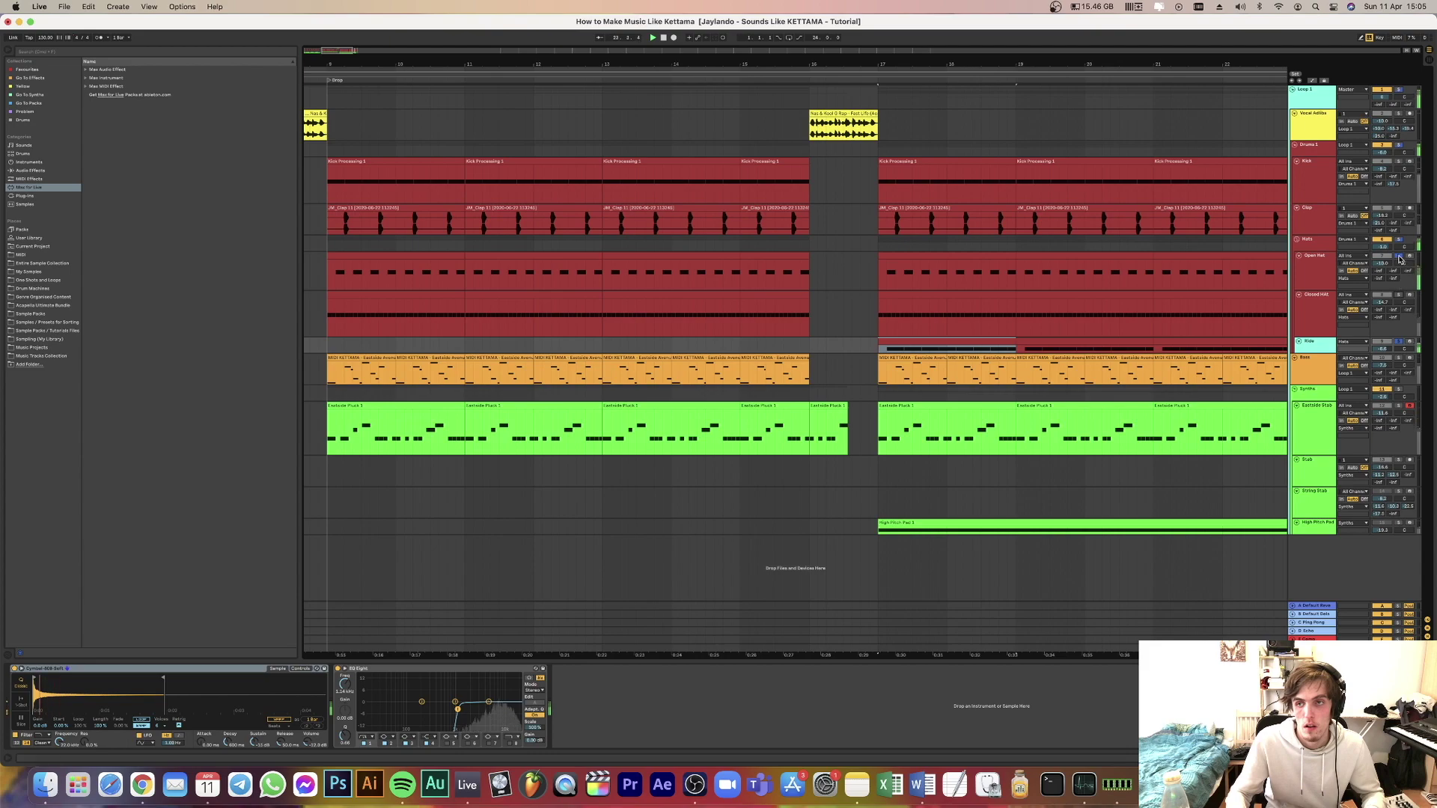
pyautogui.click(1005, 318)
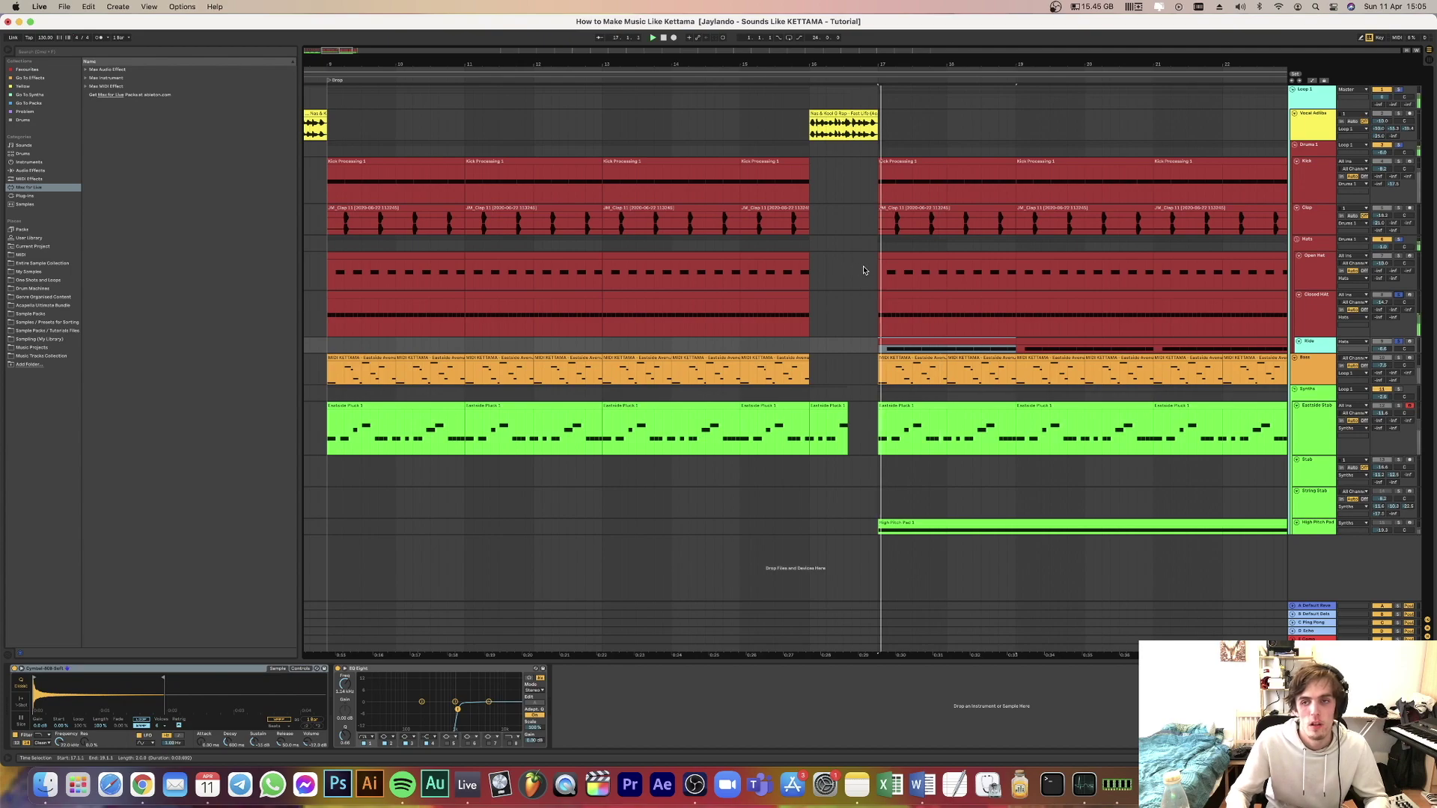
# Open the Hats group's effects chain, solo the group and play it from the breakdown.
pyautogui.click(1306, 250)
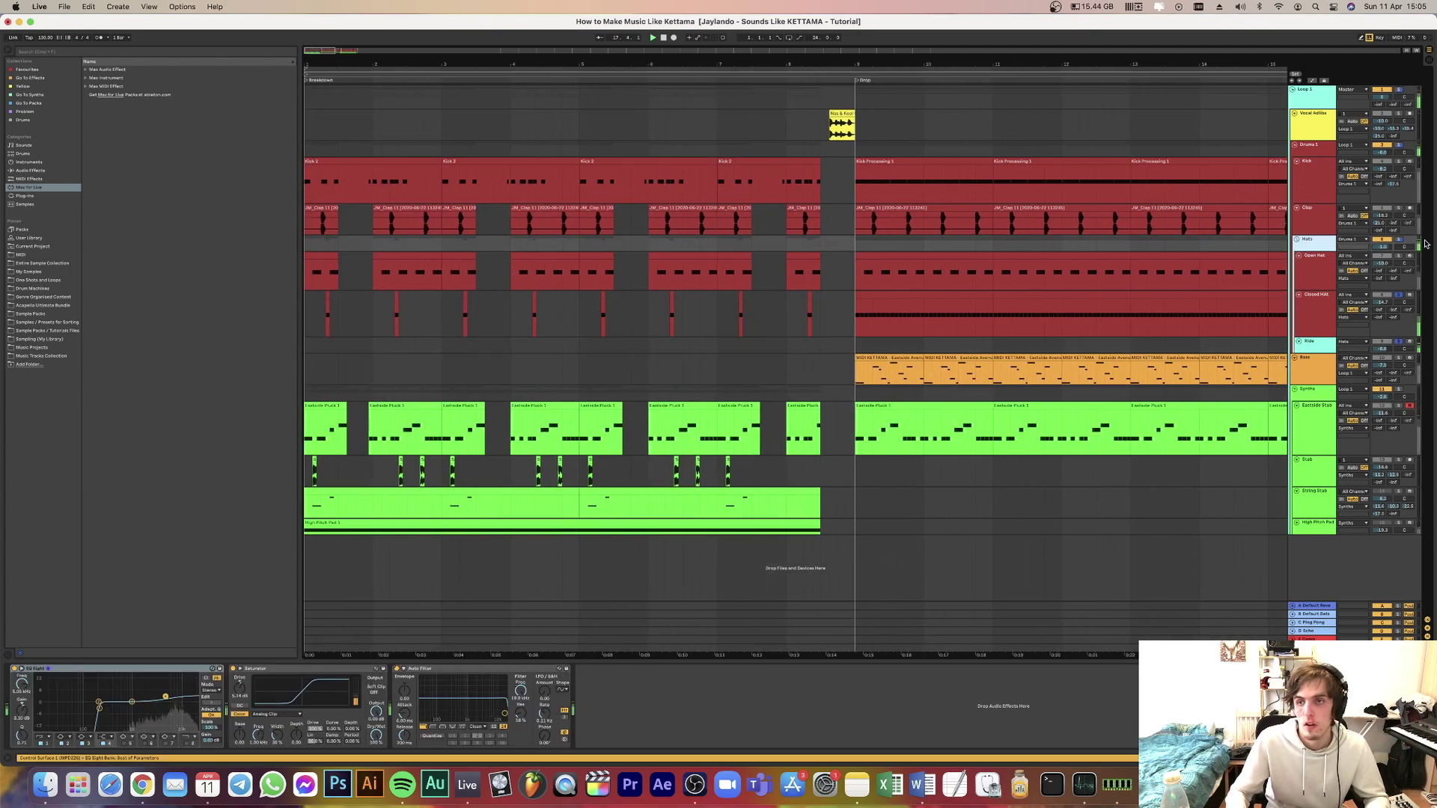
pyautogui.click(1398, 241)
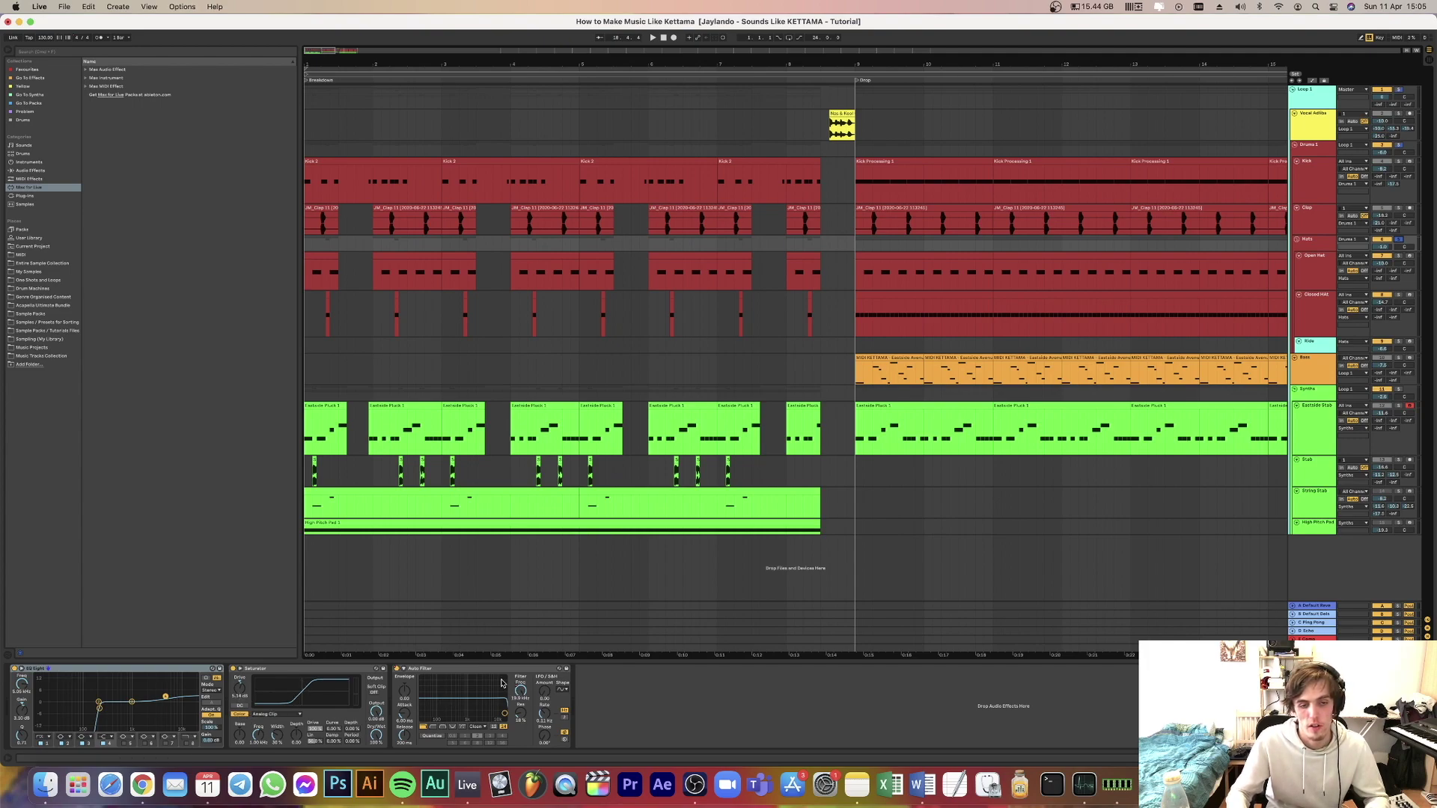
pyautogui.click(476, 369)
pyautogui.press('space')
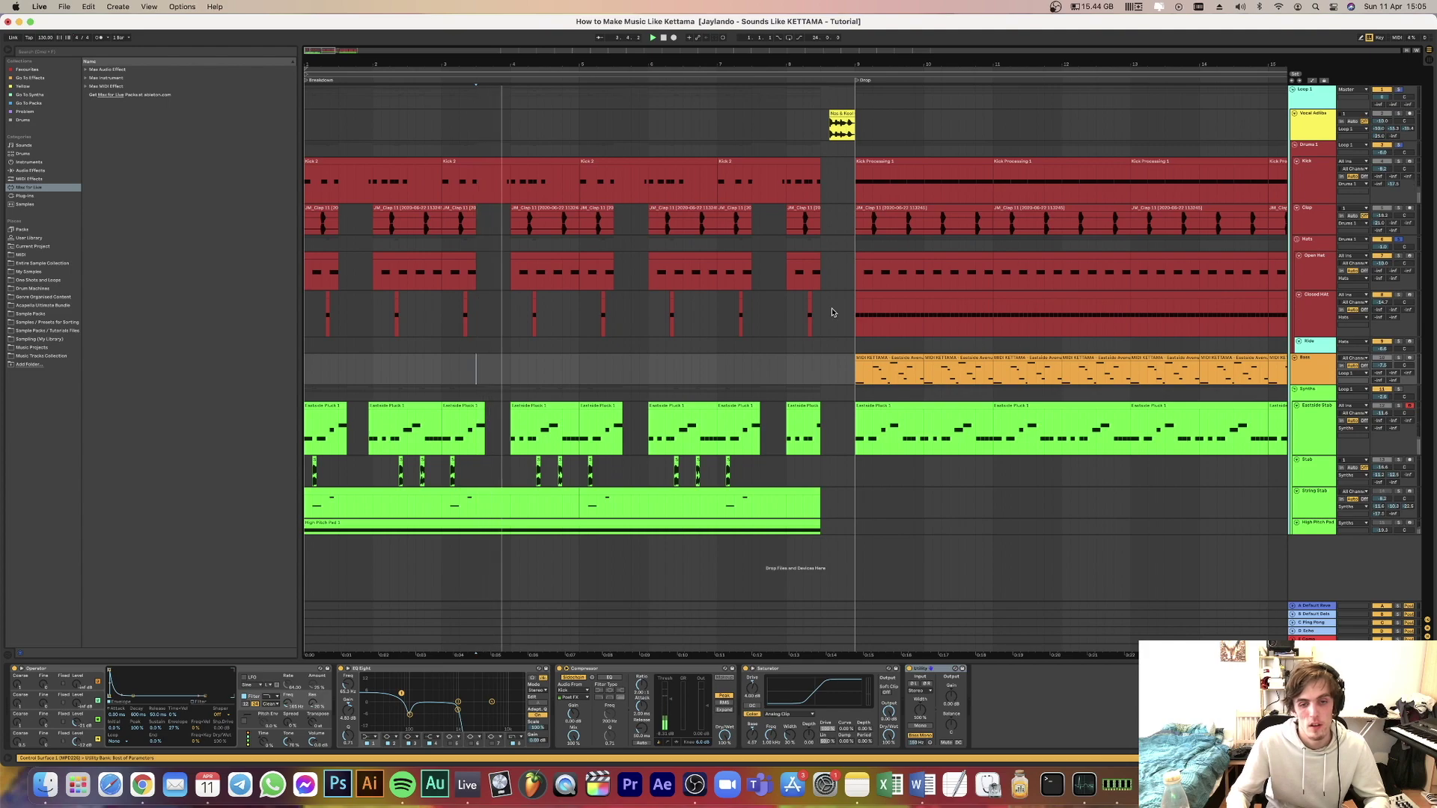
pyautogui.press('space')
pyautogui.press('space')
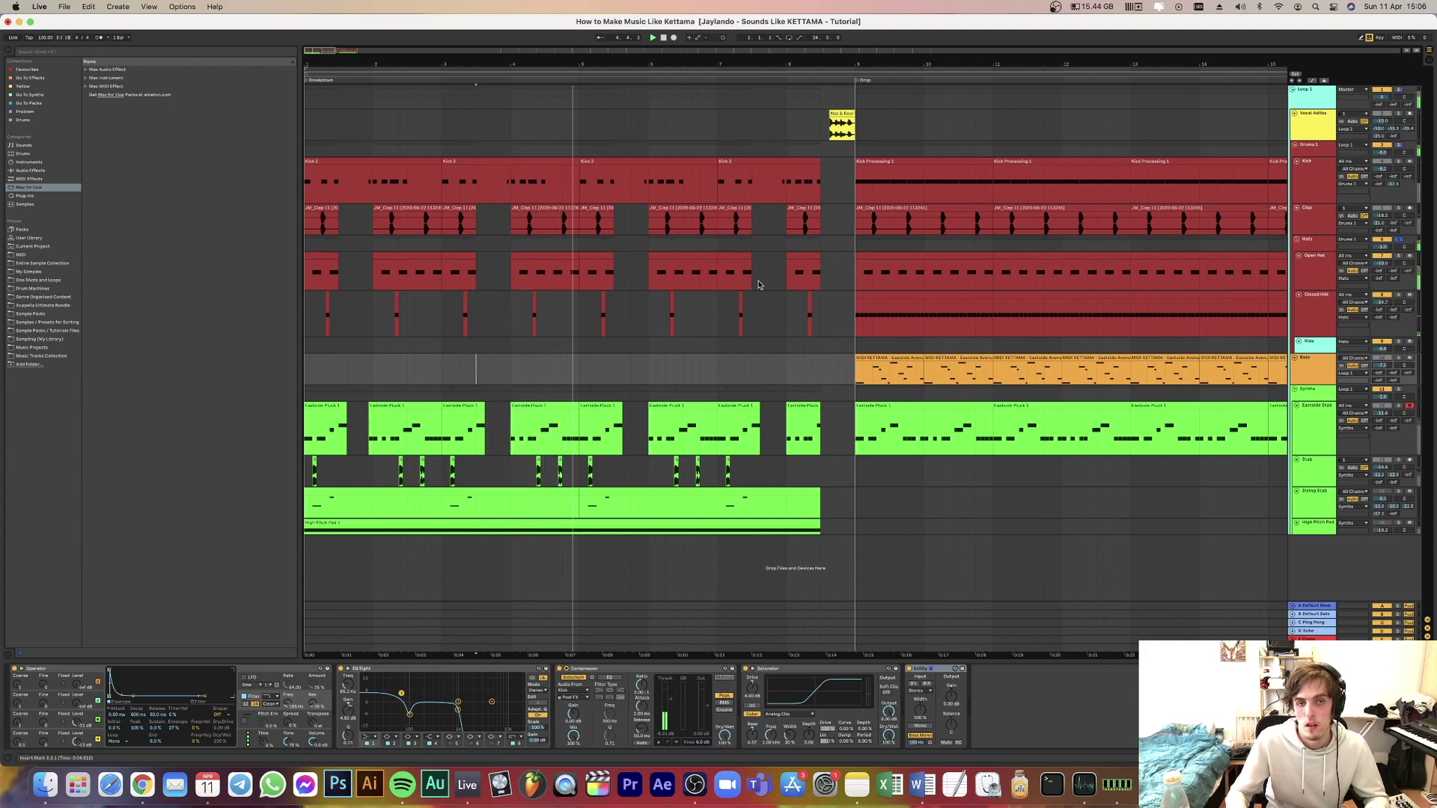
# Look over the Open Hat's devices and the Hats group's effects chain while playing the soloed hats in the breakdown.
pyautogui.click(1321, 274)
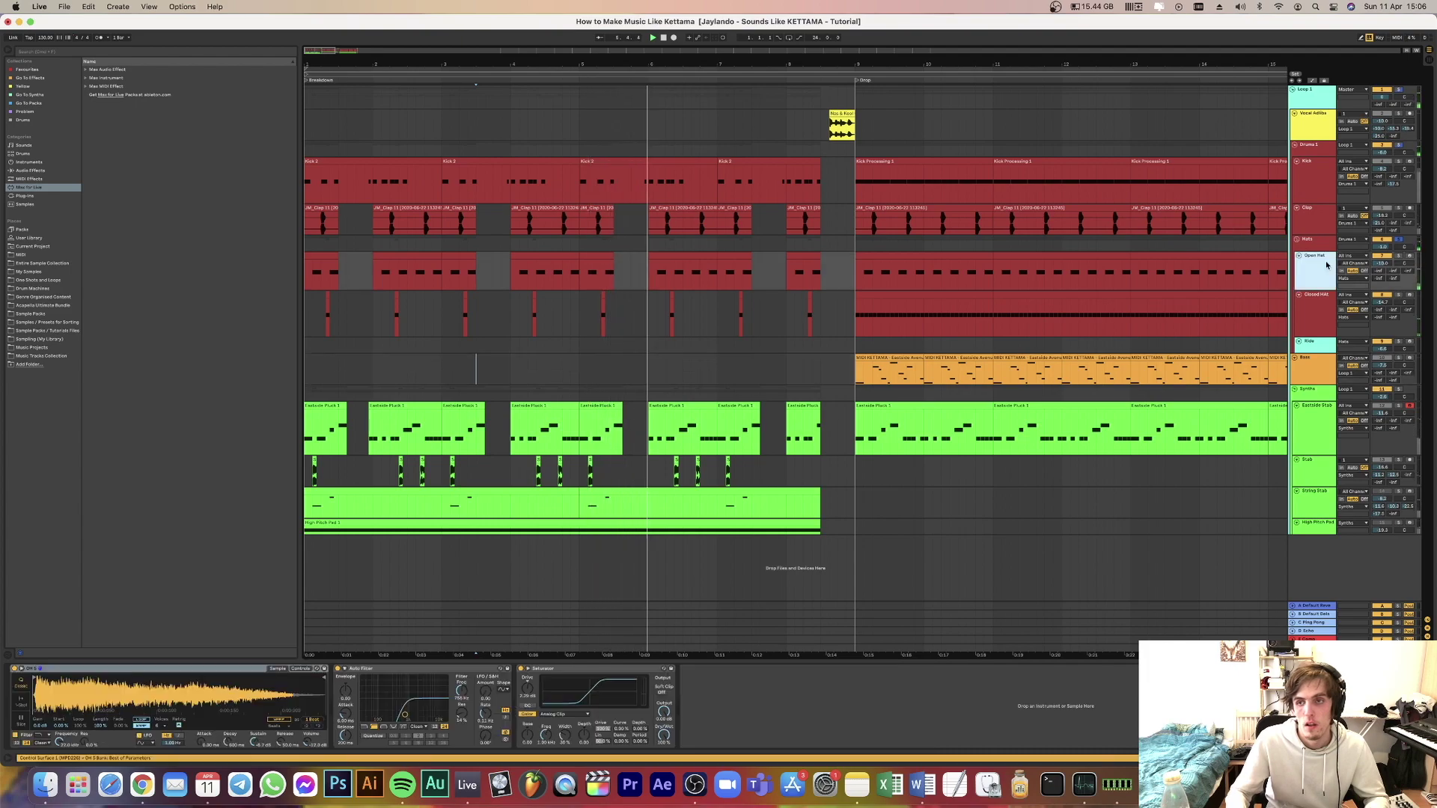
pyautogui.click(1317, 239)
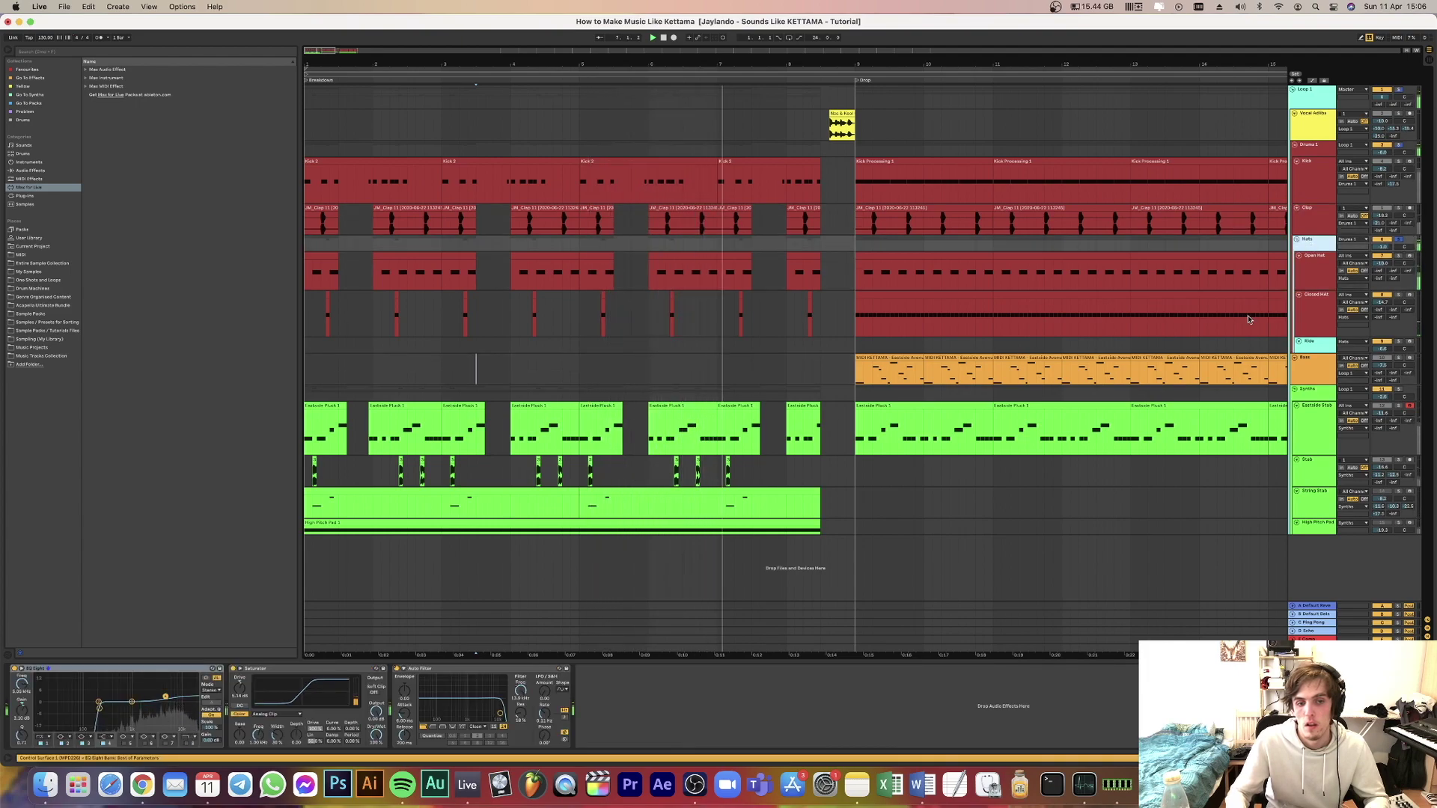
pyautogui.click(389, 366)
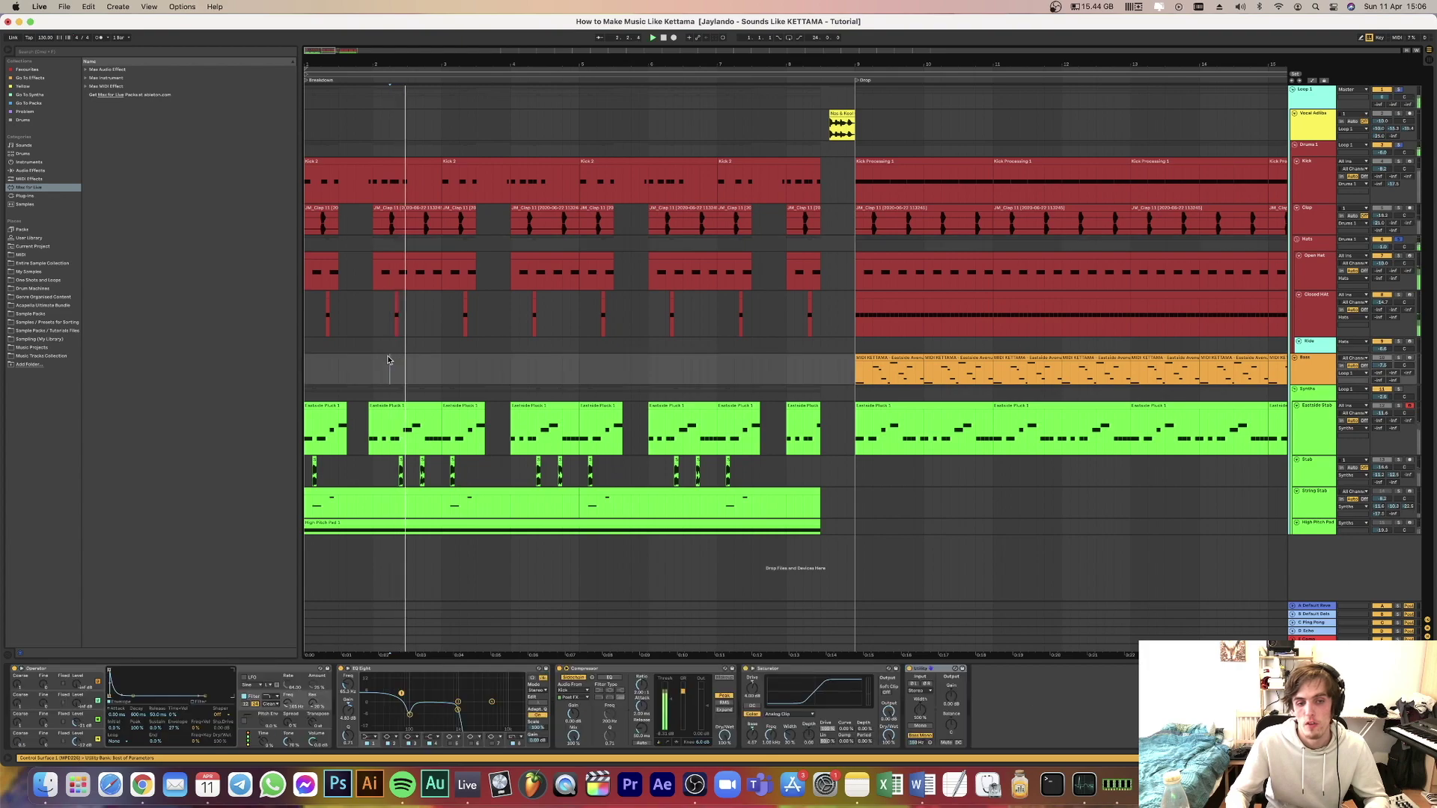
pyautogui.click(1318, 239)
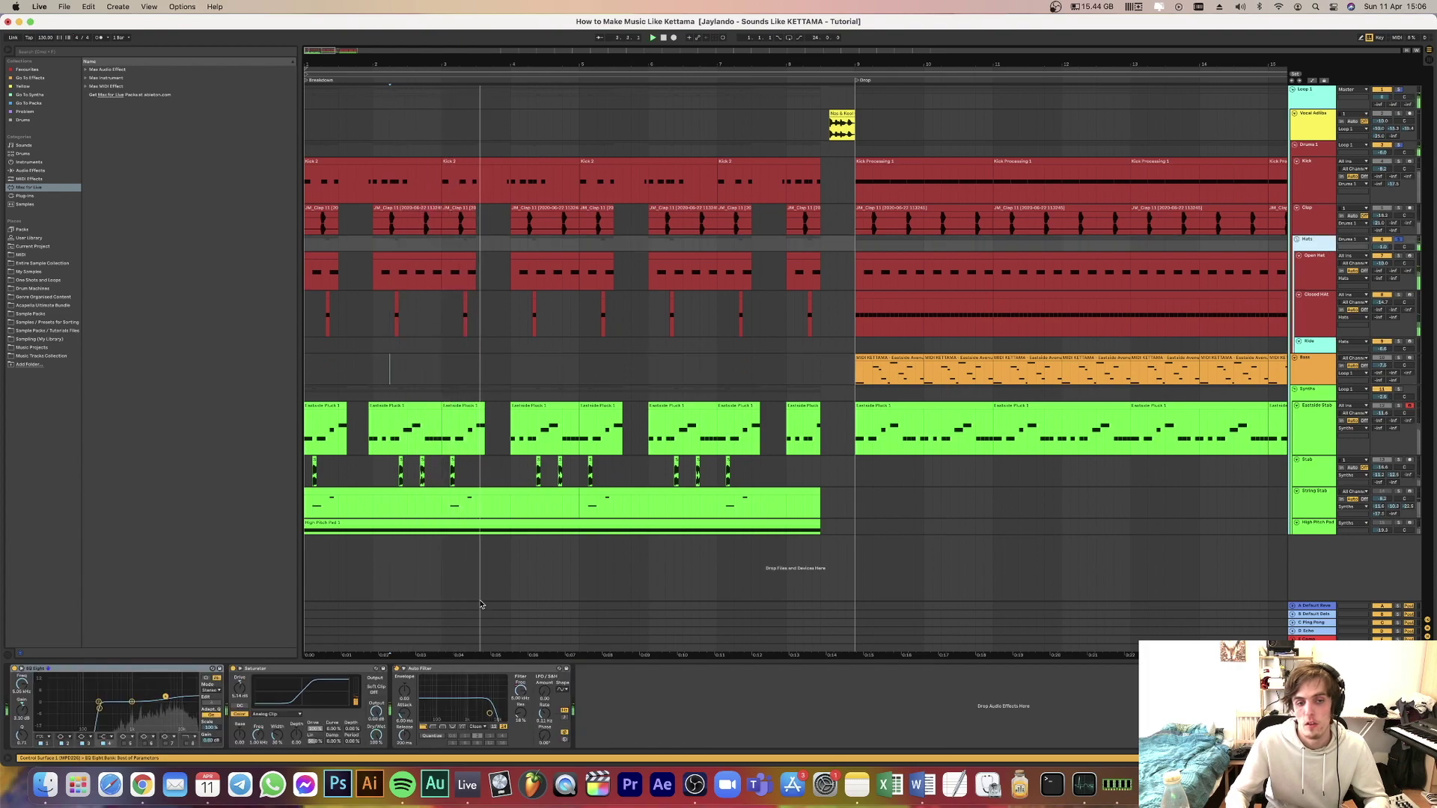
# Show the automation of the Hats group's Auto Filter frequency, examine it, and hide the automation lanes again.
pyautogui.rightClick(521, 690)
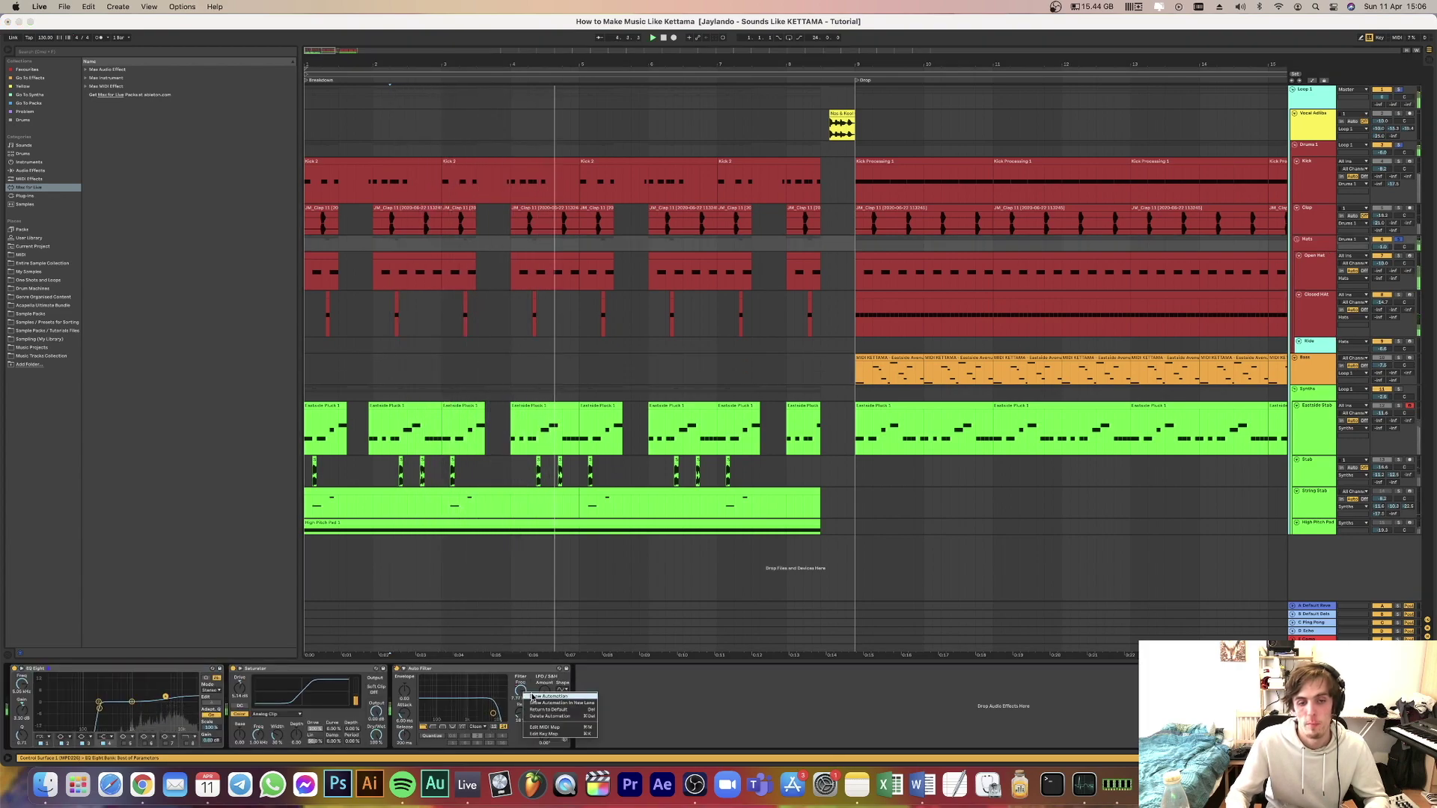
pyautogui.click(531, 678)
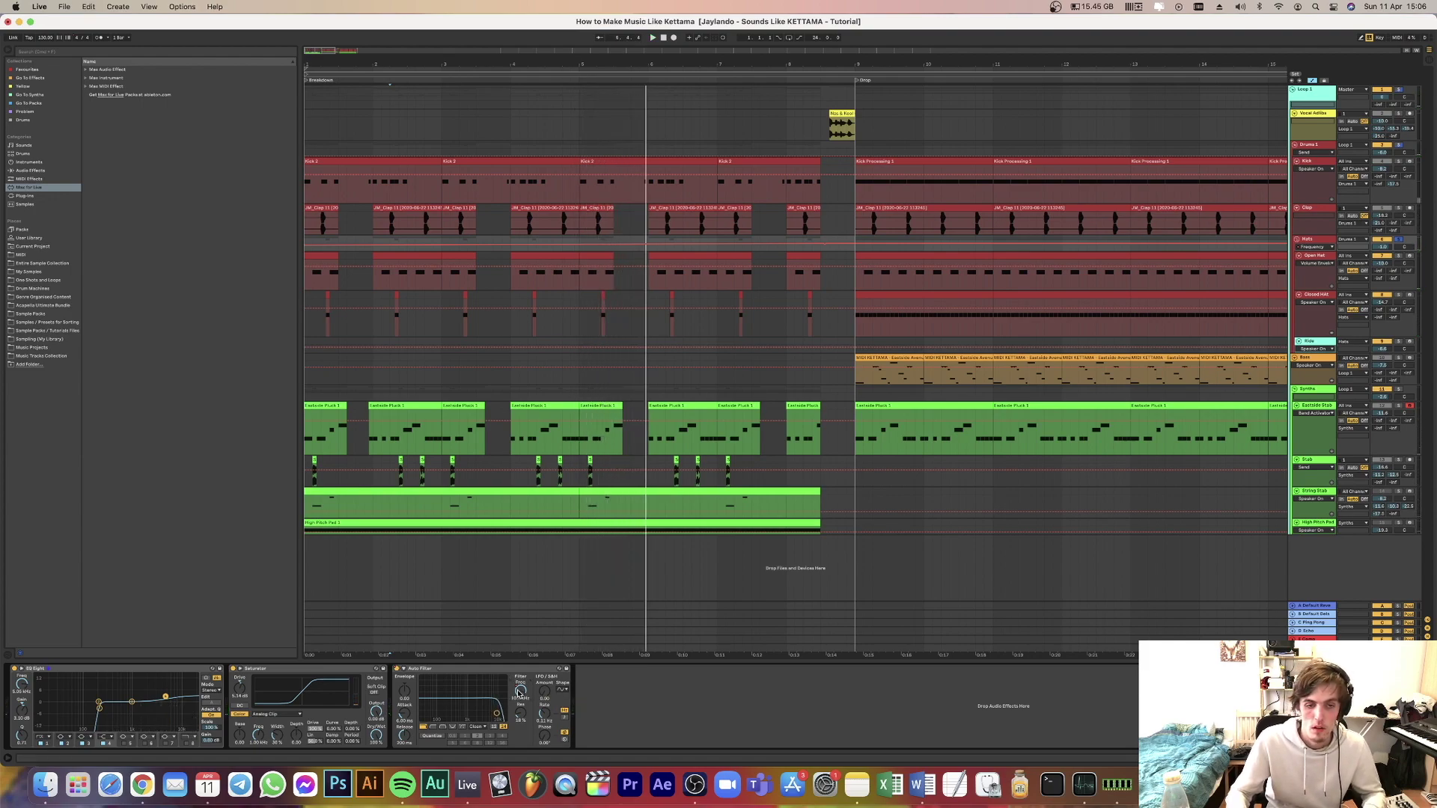
pyautogui.rightClick(521, 691)
pyautogui.click(866, 580)
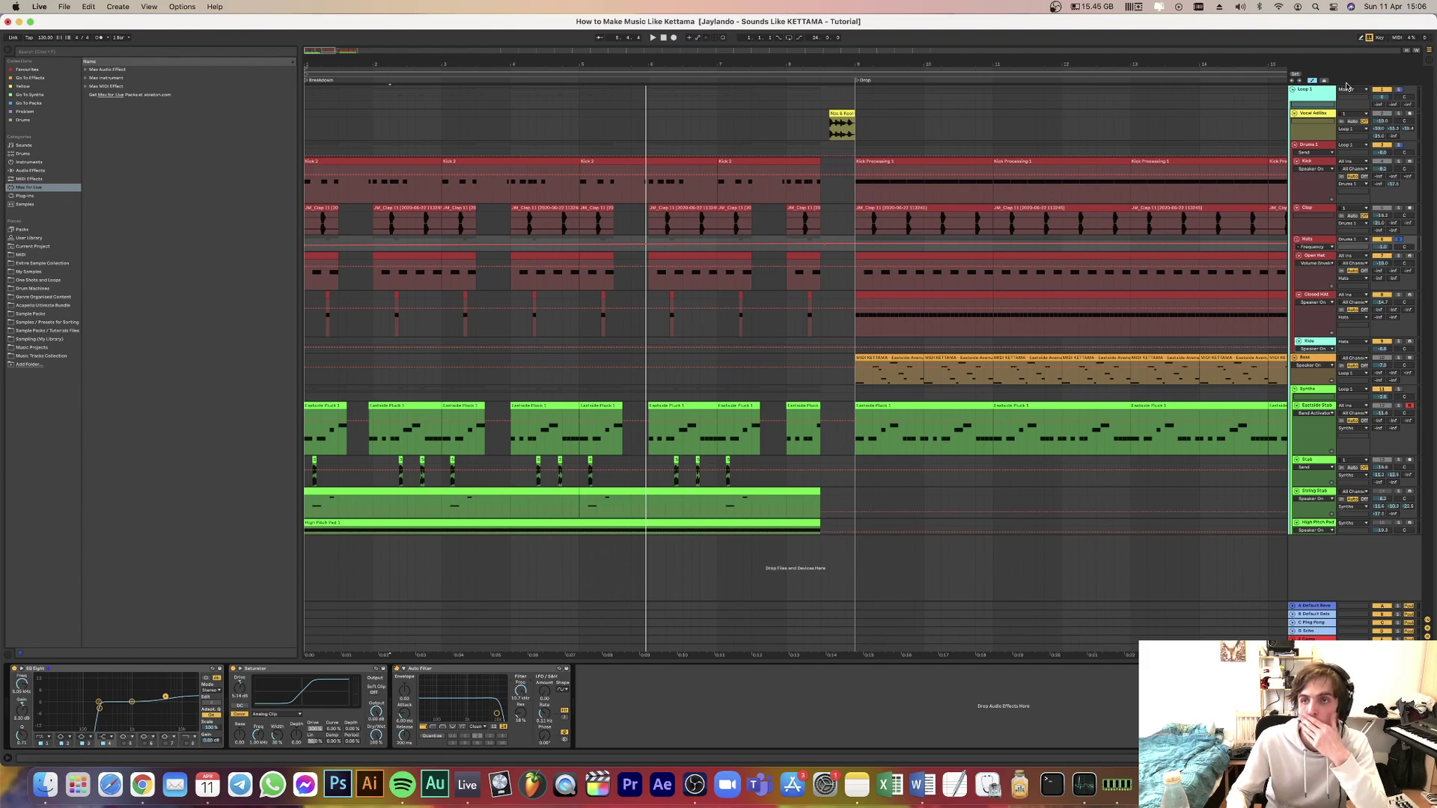
pyautogui.click(1317, 83)
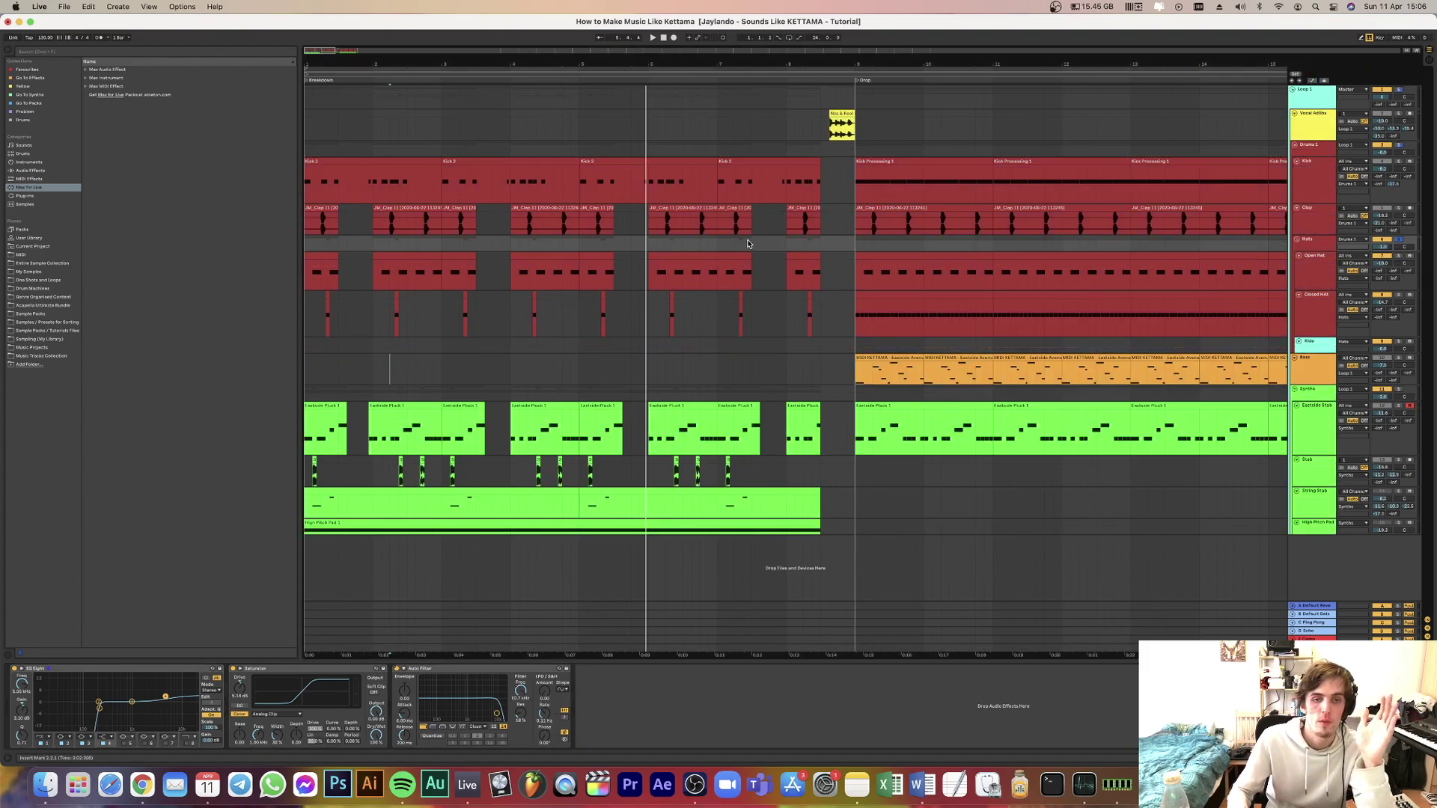
# Play the soloed Hats group from bar 3, and restart it from the drop at bar 9.
pyautogui.click(440, 362)
pyautogui.press('space')
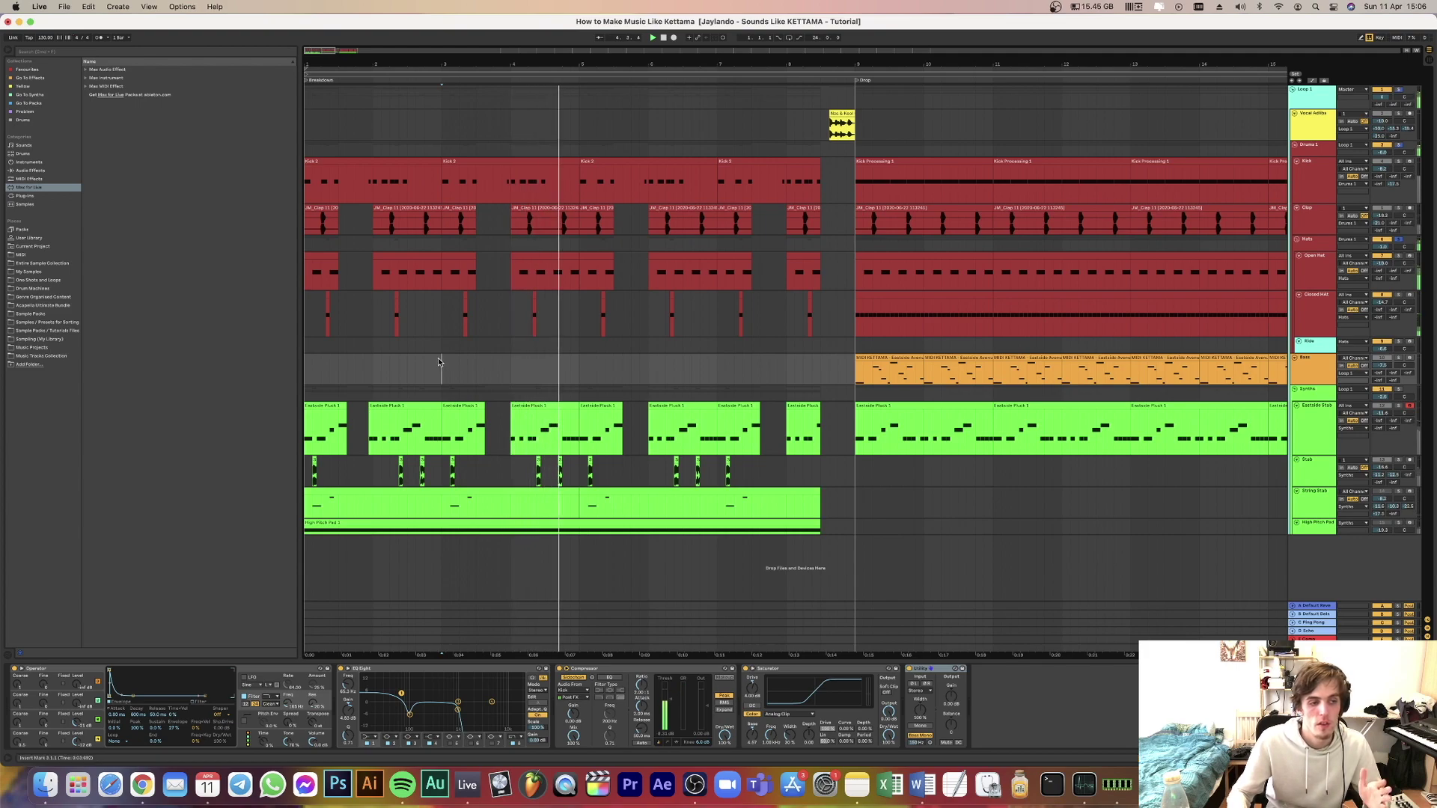
pyautogui.click(854, 346)
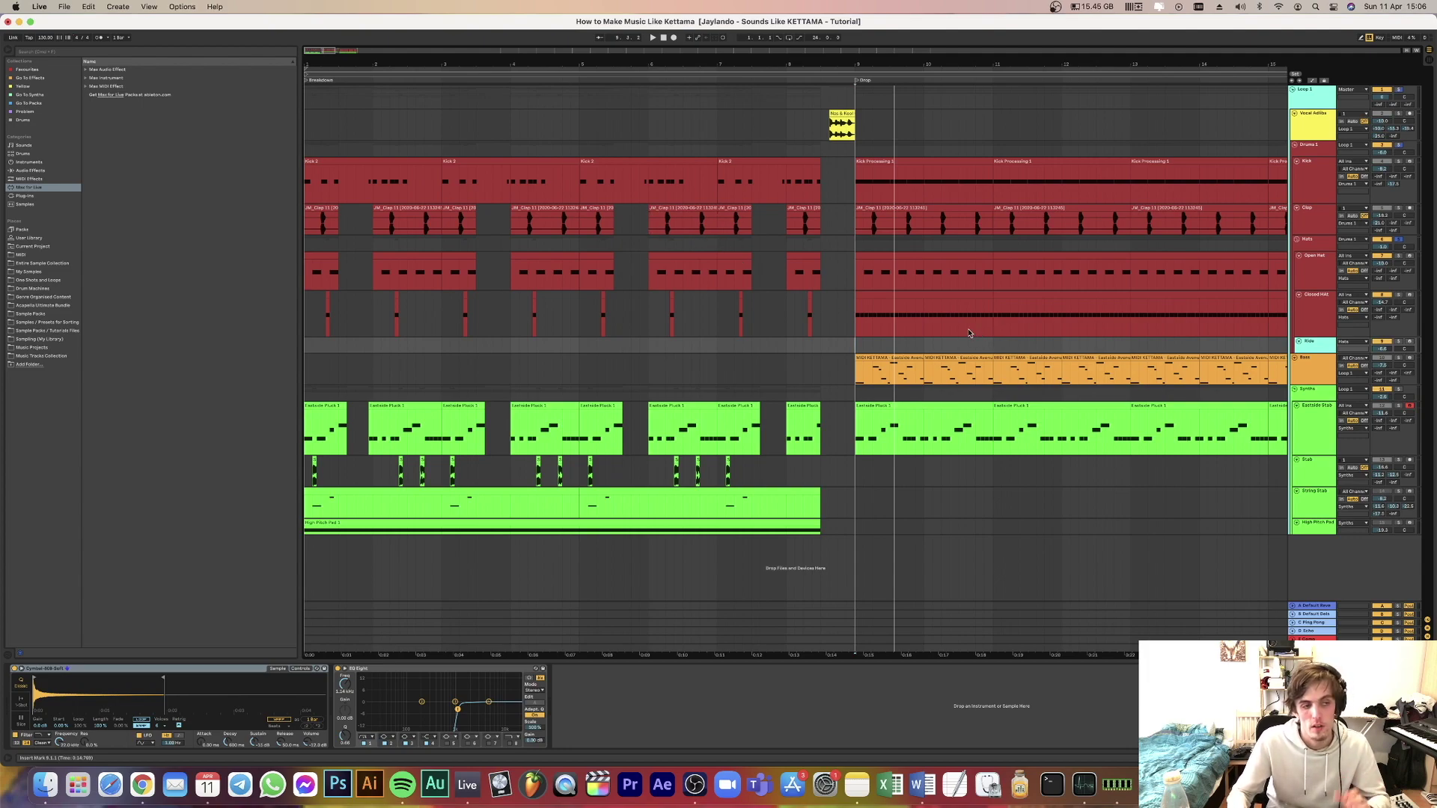
# Open the Drums group's effects chain and examine its Glue Compressor while playing the soloed group from the drop.
pyautogui.click(1316, 366)
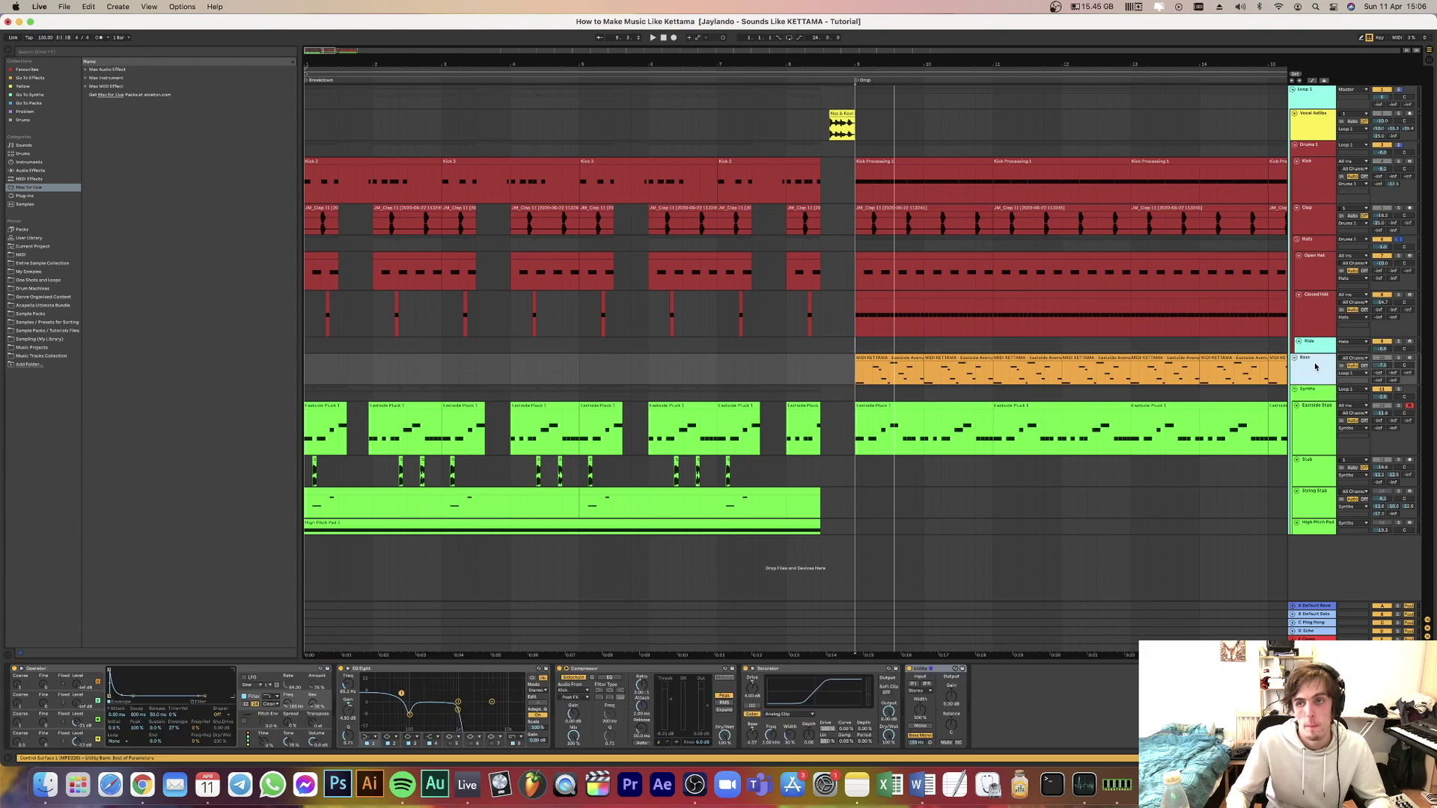
pyautogui.click(1309, 154)
pyautogui.press('space')
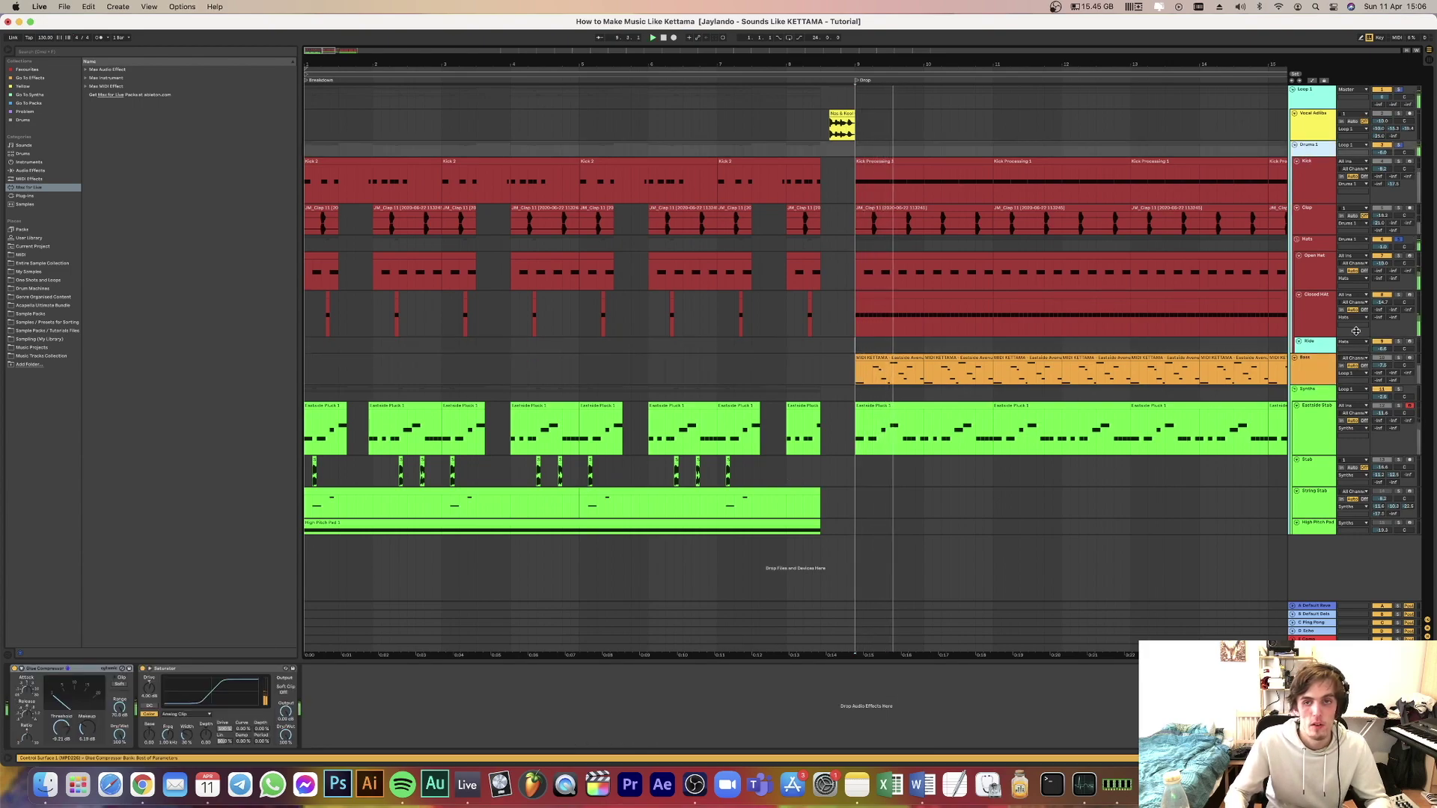
pyautogui.press('space')
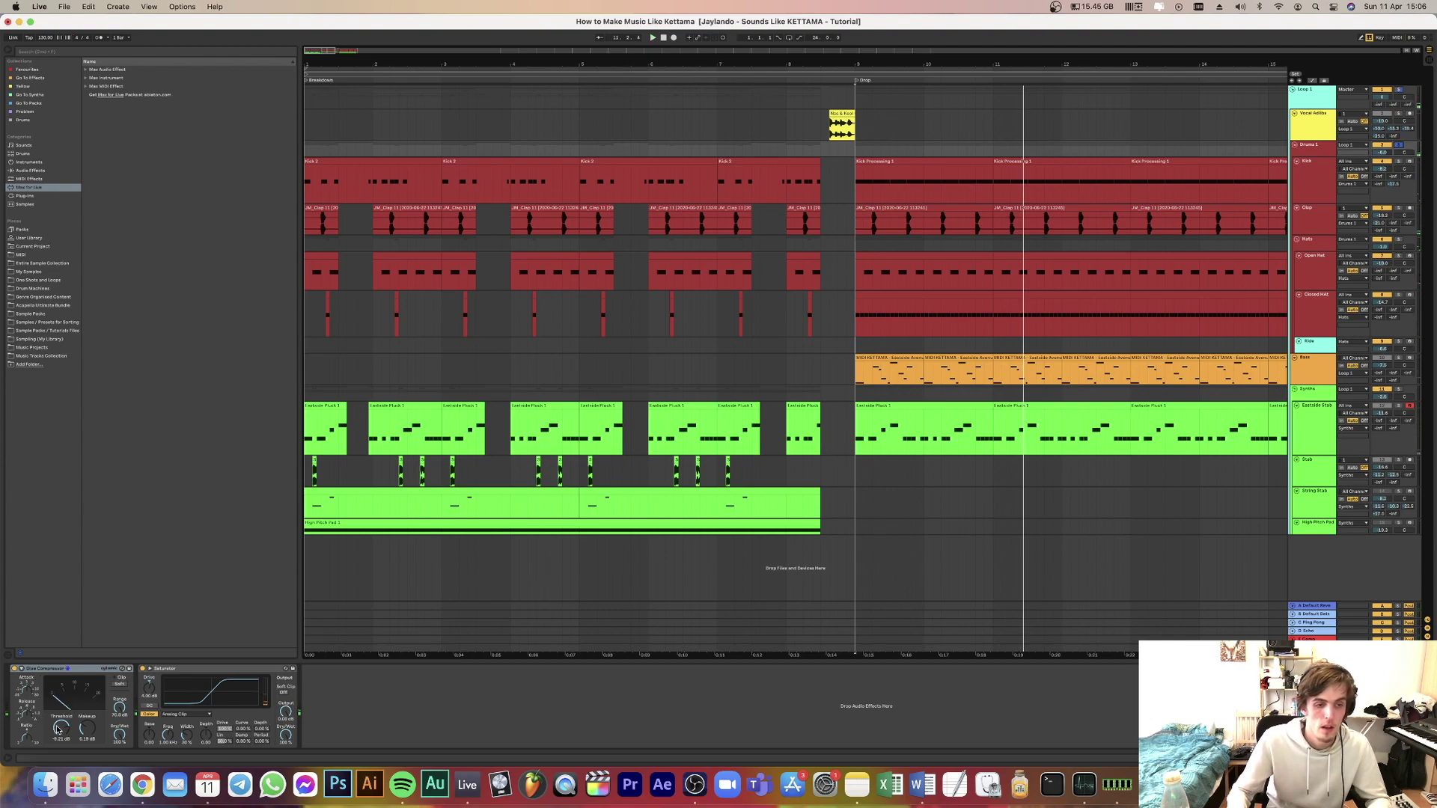
pyautogui.press('space')
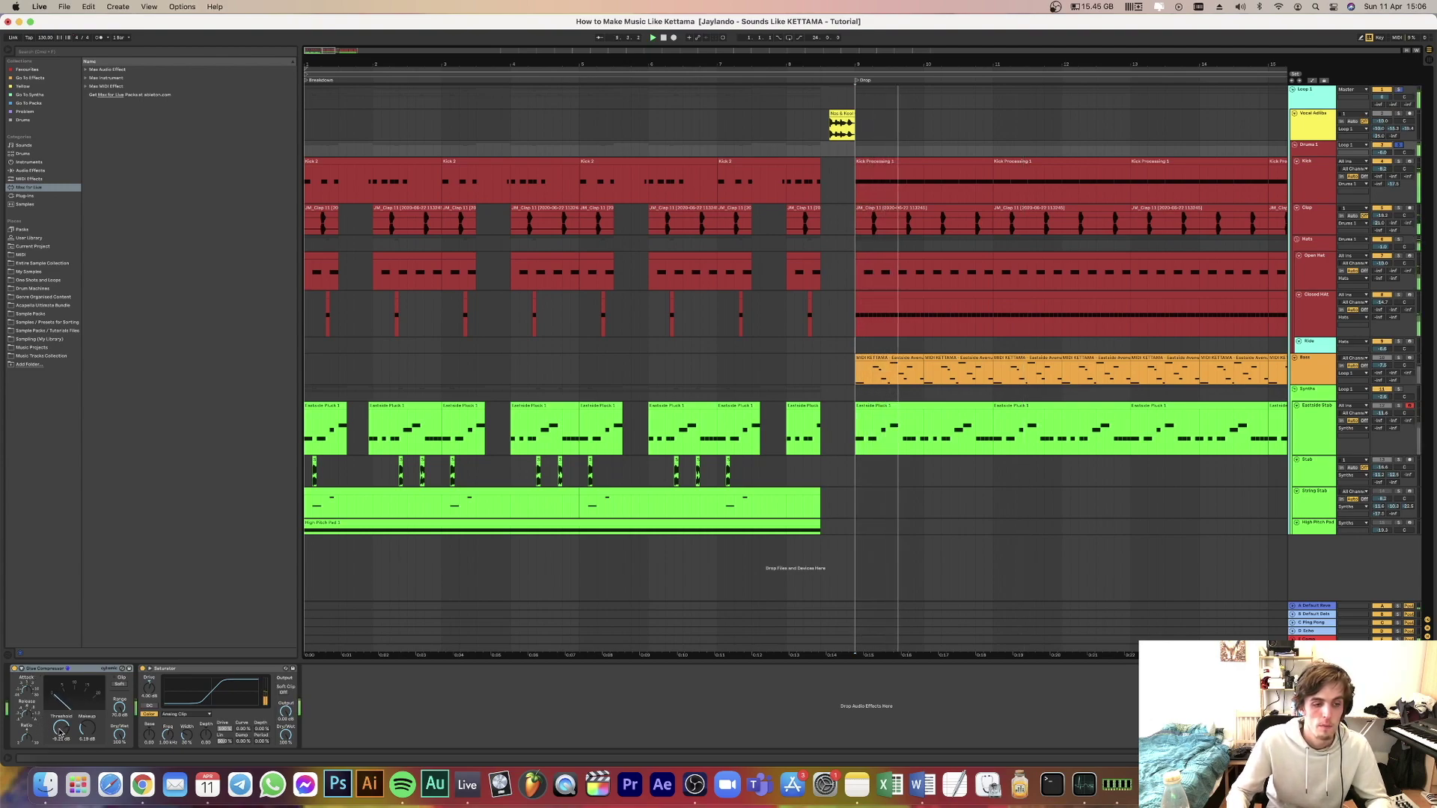
pyautogui.press('space')
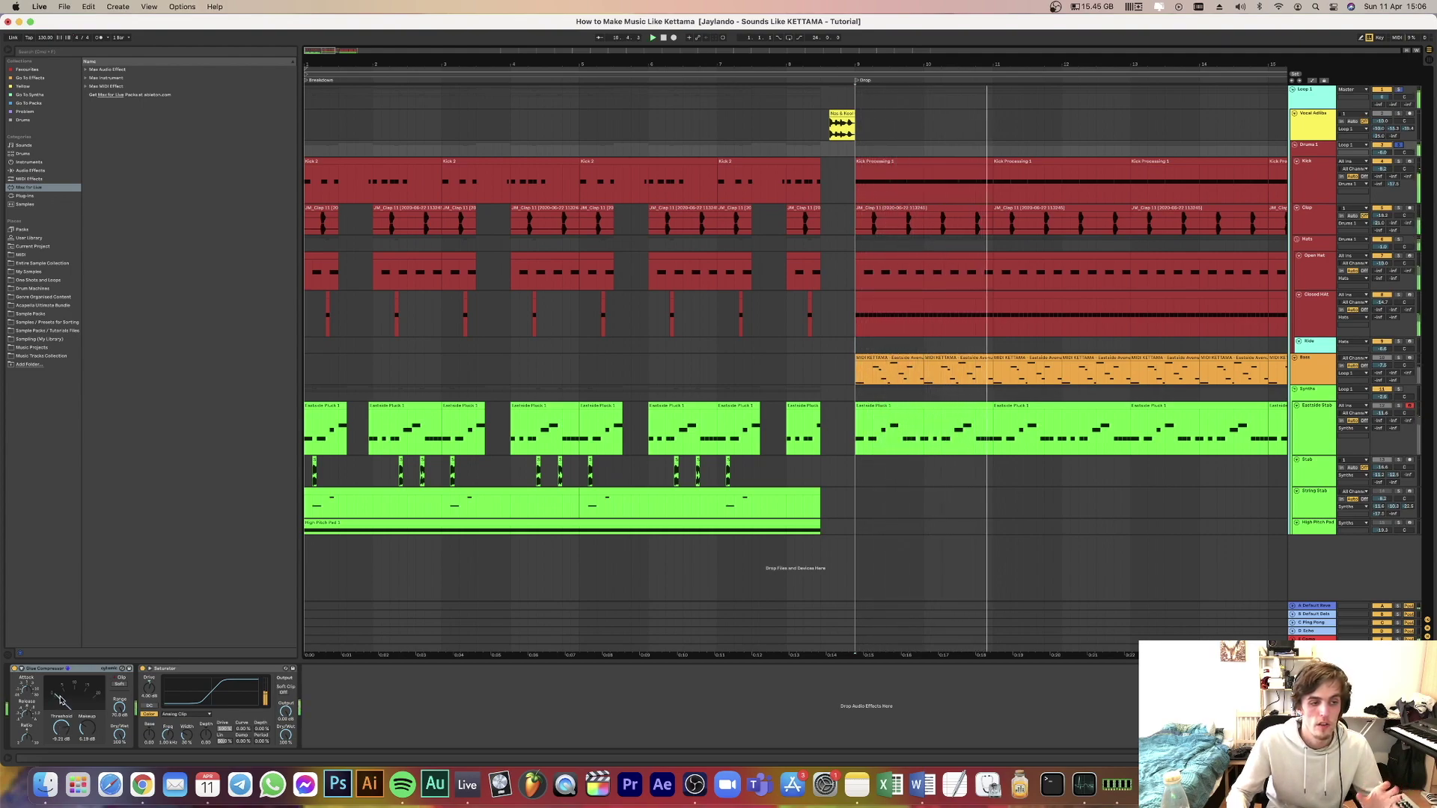
pyautogui.moveTo(62, 726); pyautogui.dragTo(64, 704)
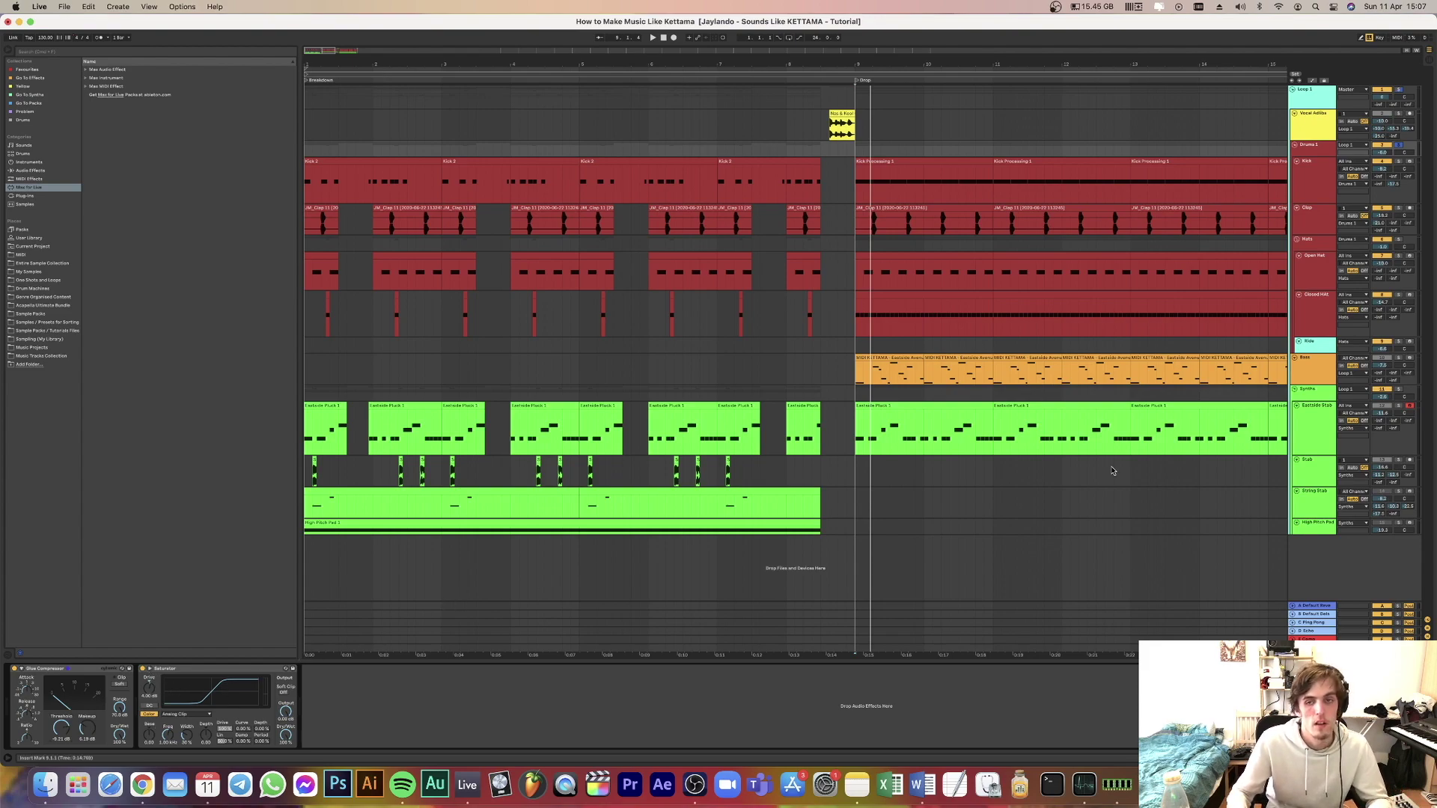
# Open the Bass track's device chain, select its first clip at bar 9 and play the soloed bass from there.
pyautogui.click(1315, 374)
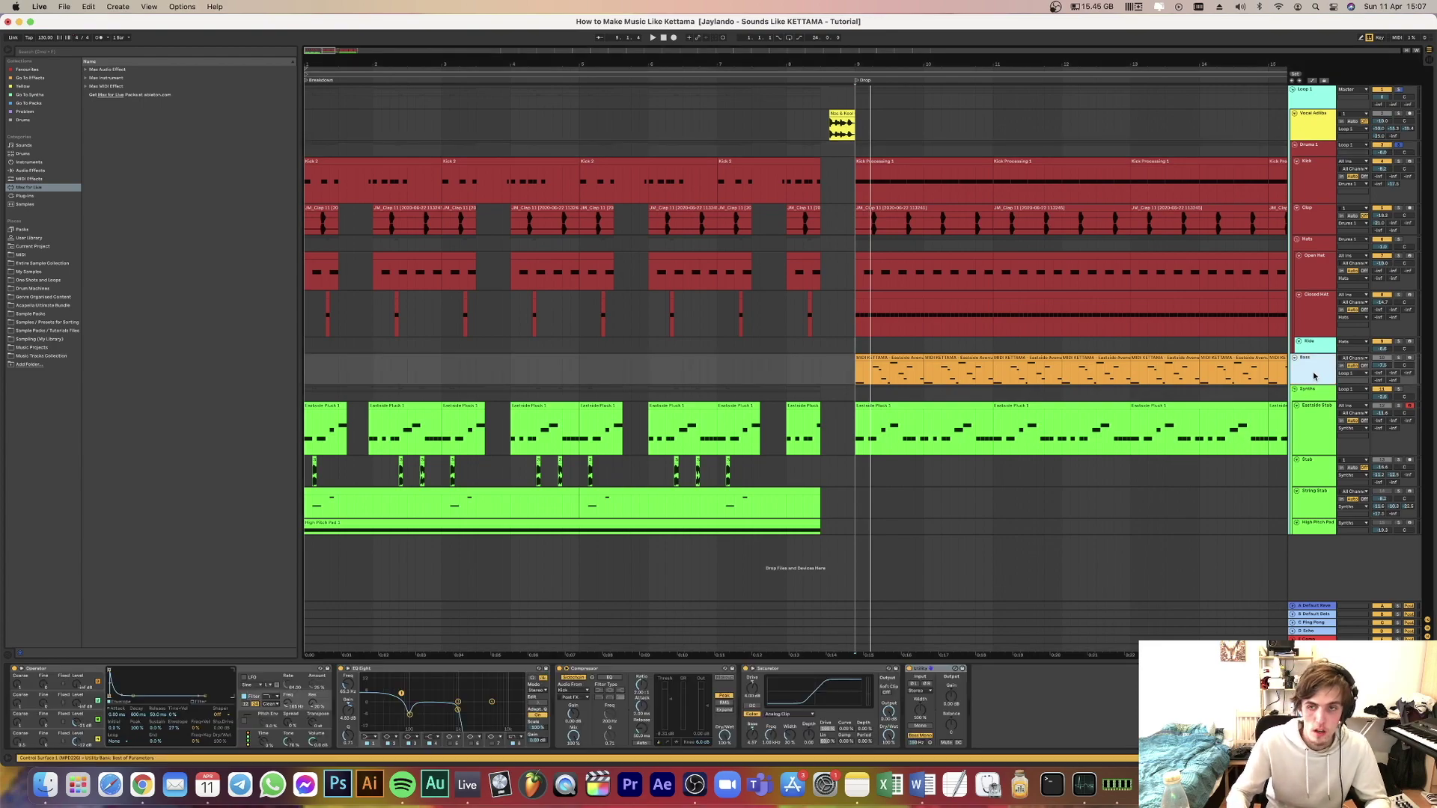
pyautogui.click(910, 360)
pyautogui.hscroll(5, 909, 360)
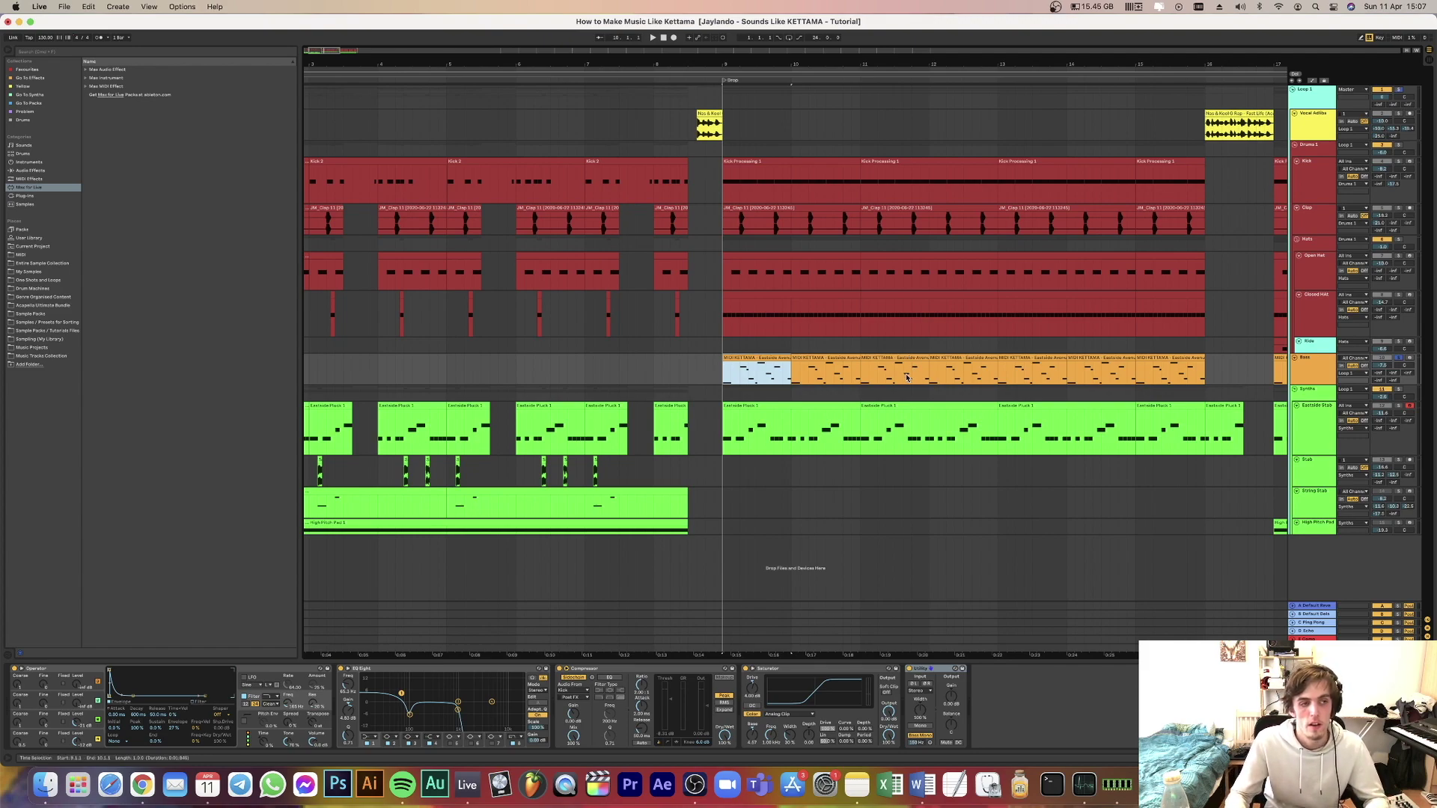
pyautogui.press('space')
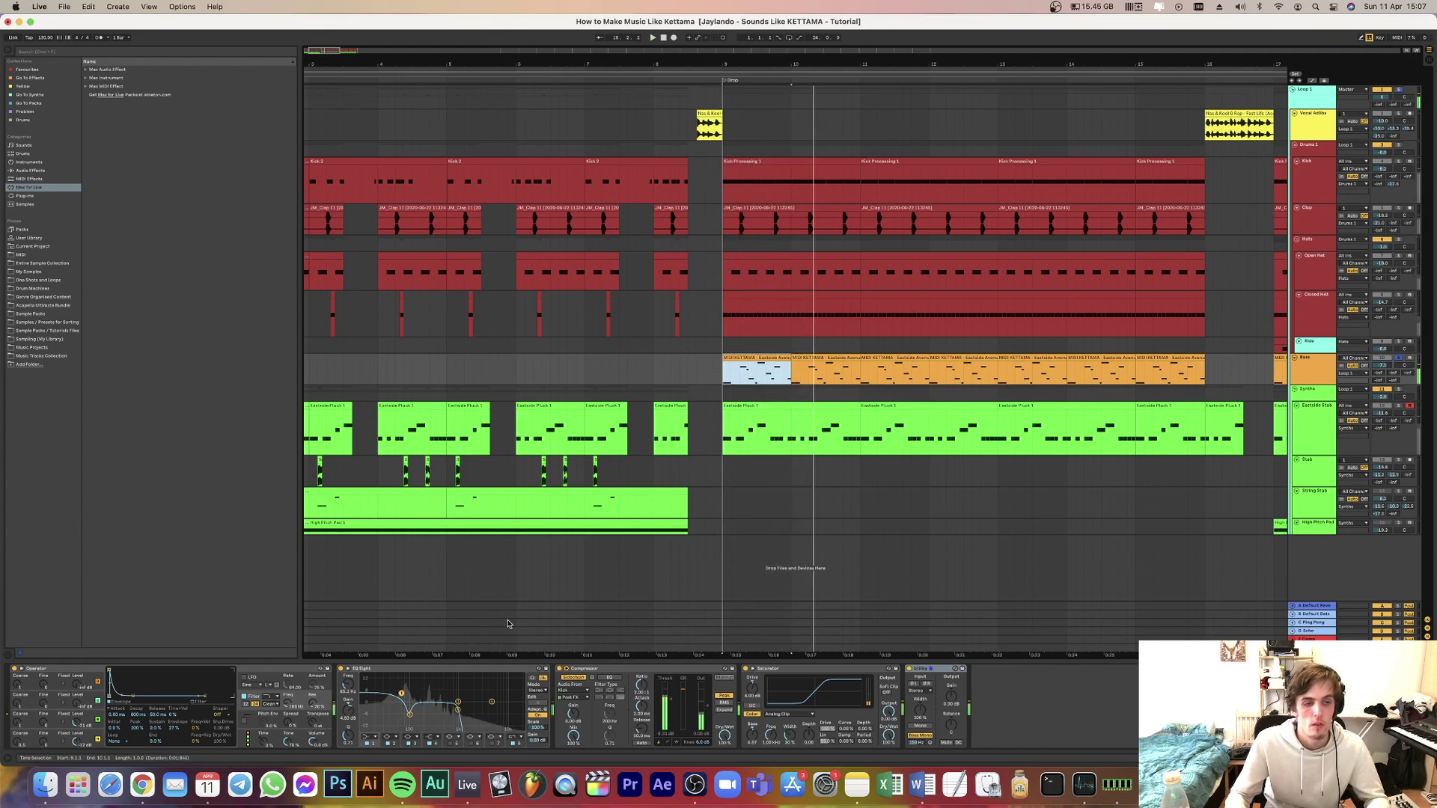
# Examine the Bass Operator's individual oscillators and envelope settings, and play the soloed bass from the drop.
pyautogui.click(298, 670)
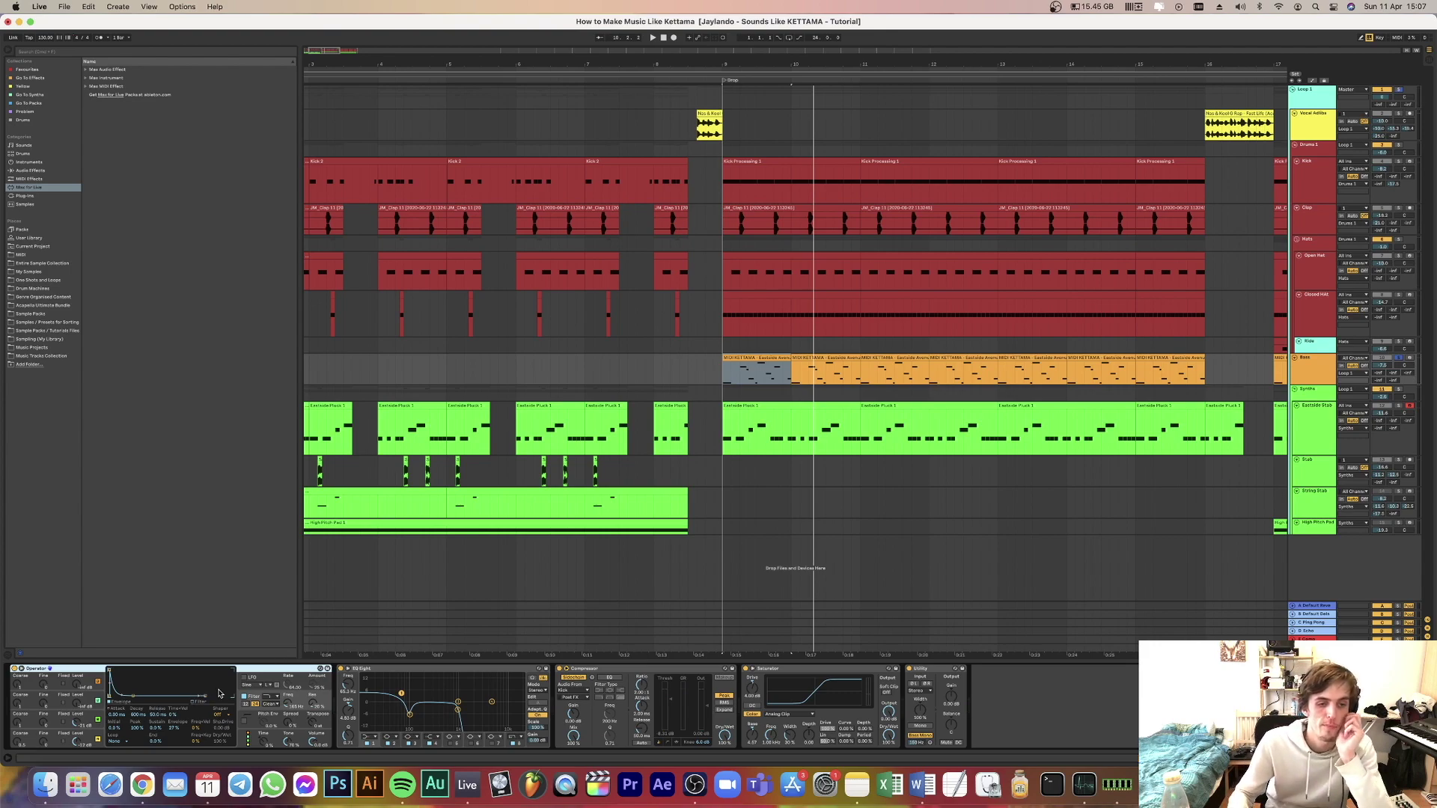
pyautogui.click(61, 739)
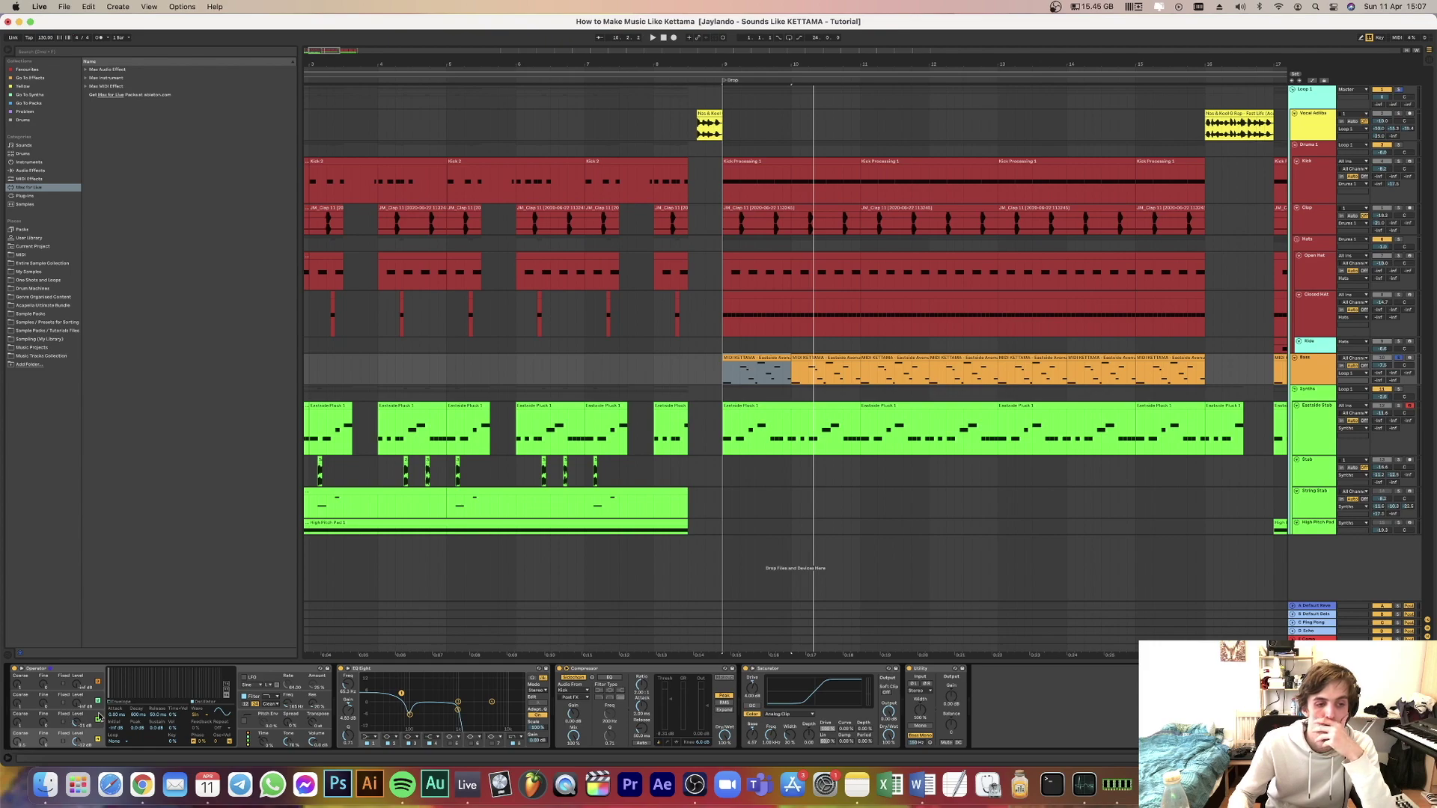
pyautogui.click(90, 720)
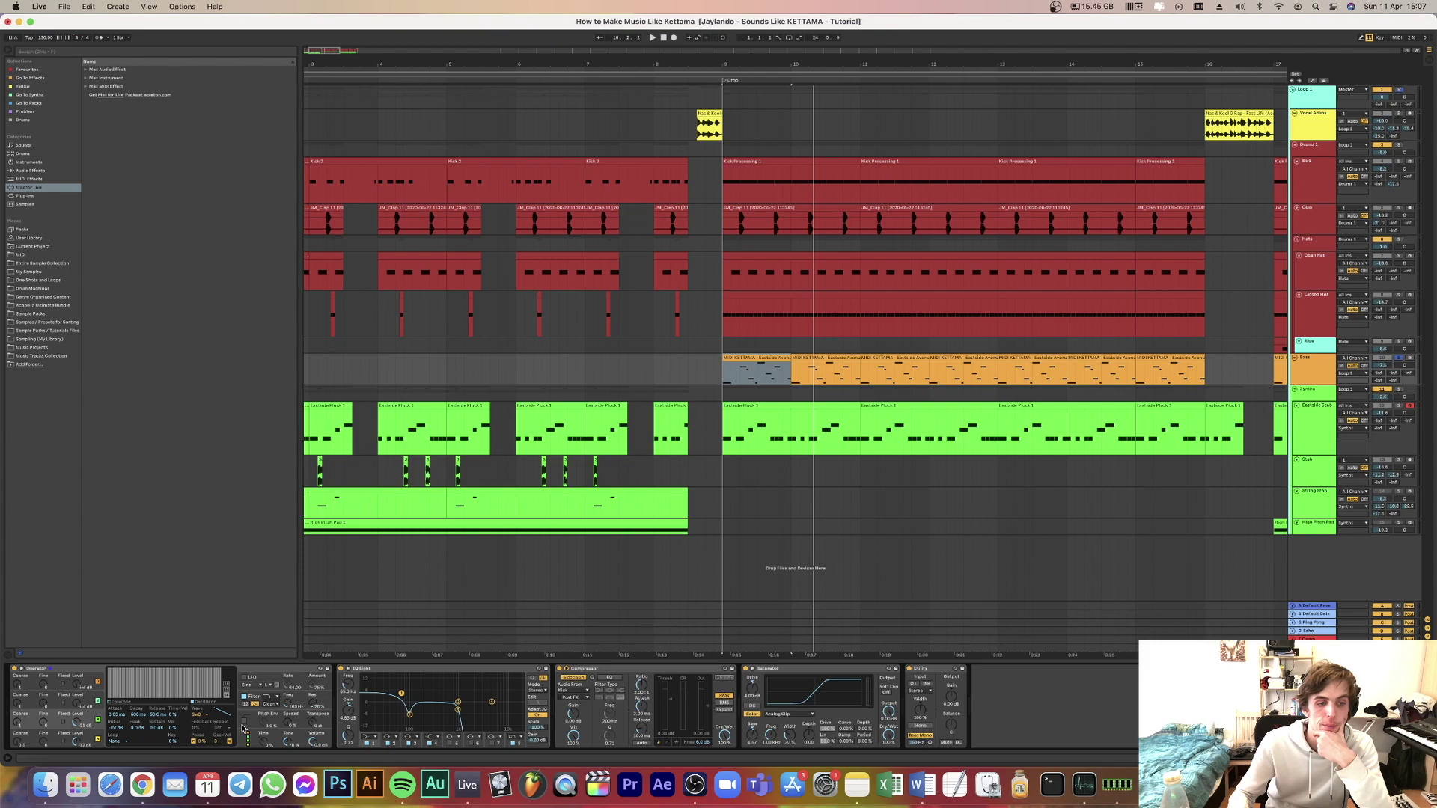
pyautogui.click(299, 701)
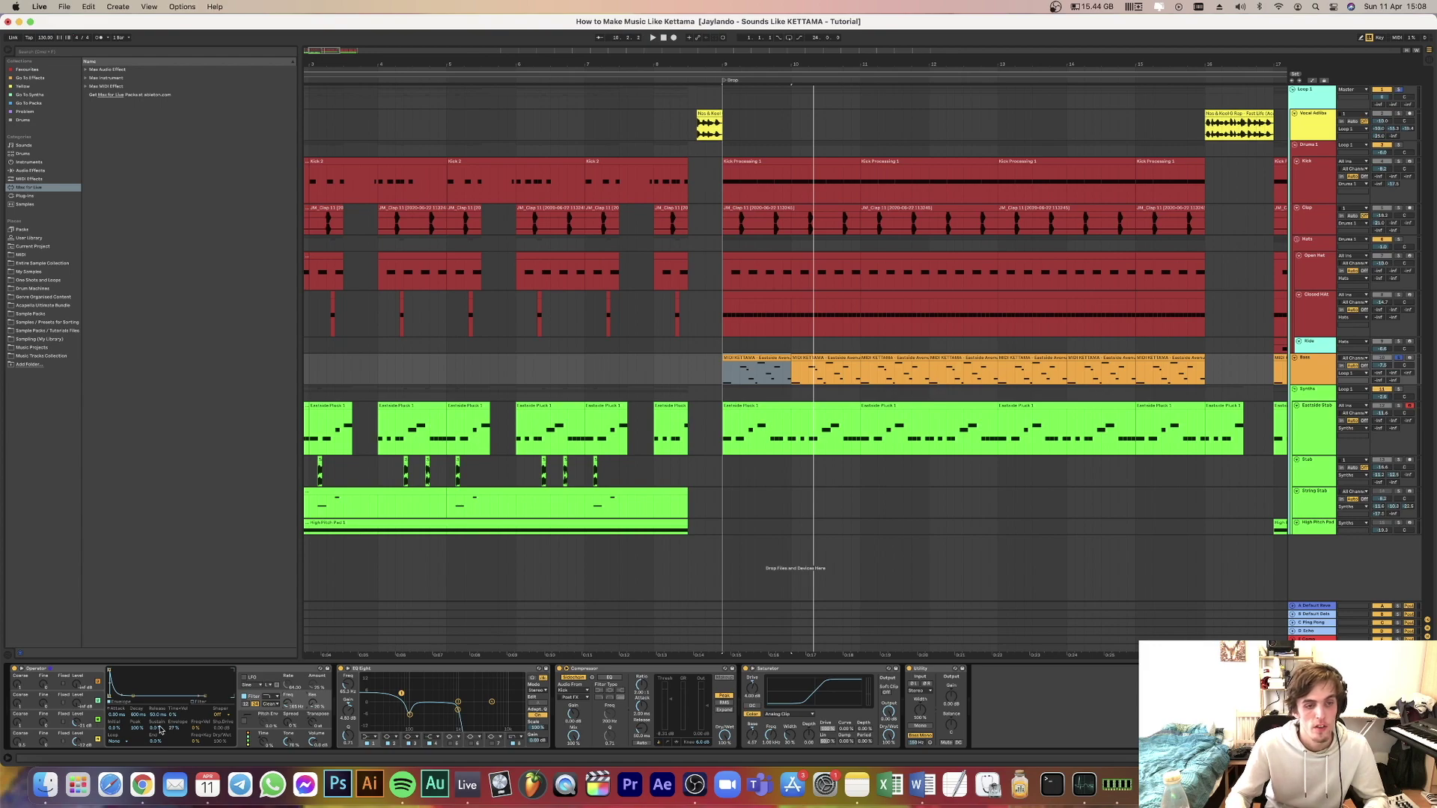
pyautogui.press('space')
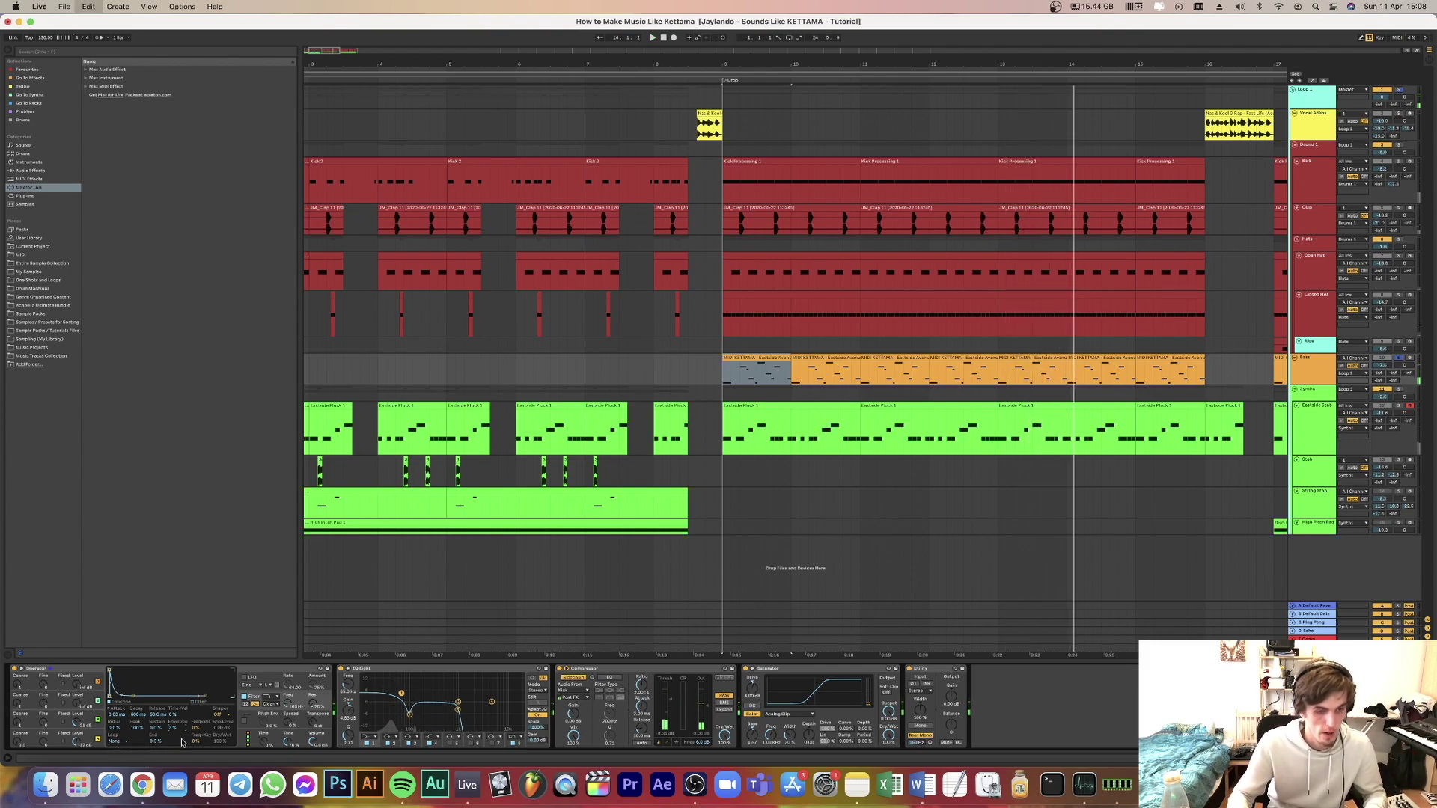
pyautogui.press('space')
pyautogui.press('space')
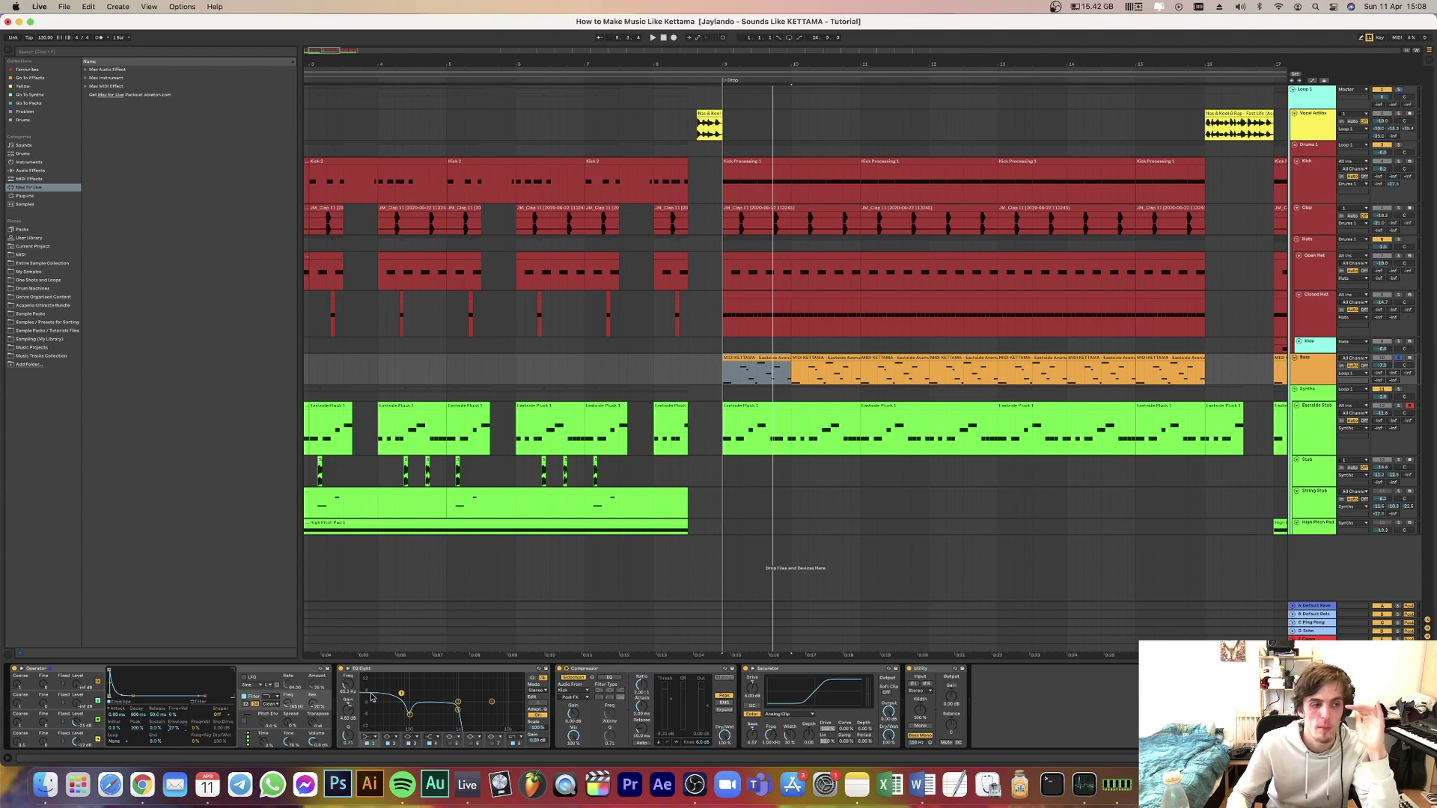
# Examine the dipped band of the Bass's EQ Eight and its Compressor while playing the soloed kick and bass.
pyautogui.click(409, 717)
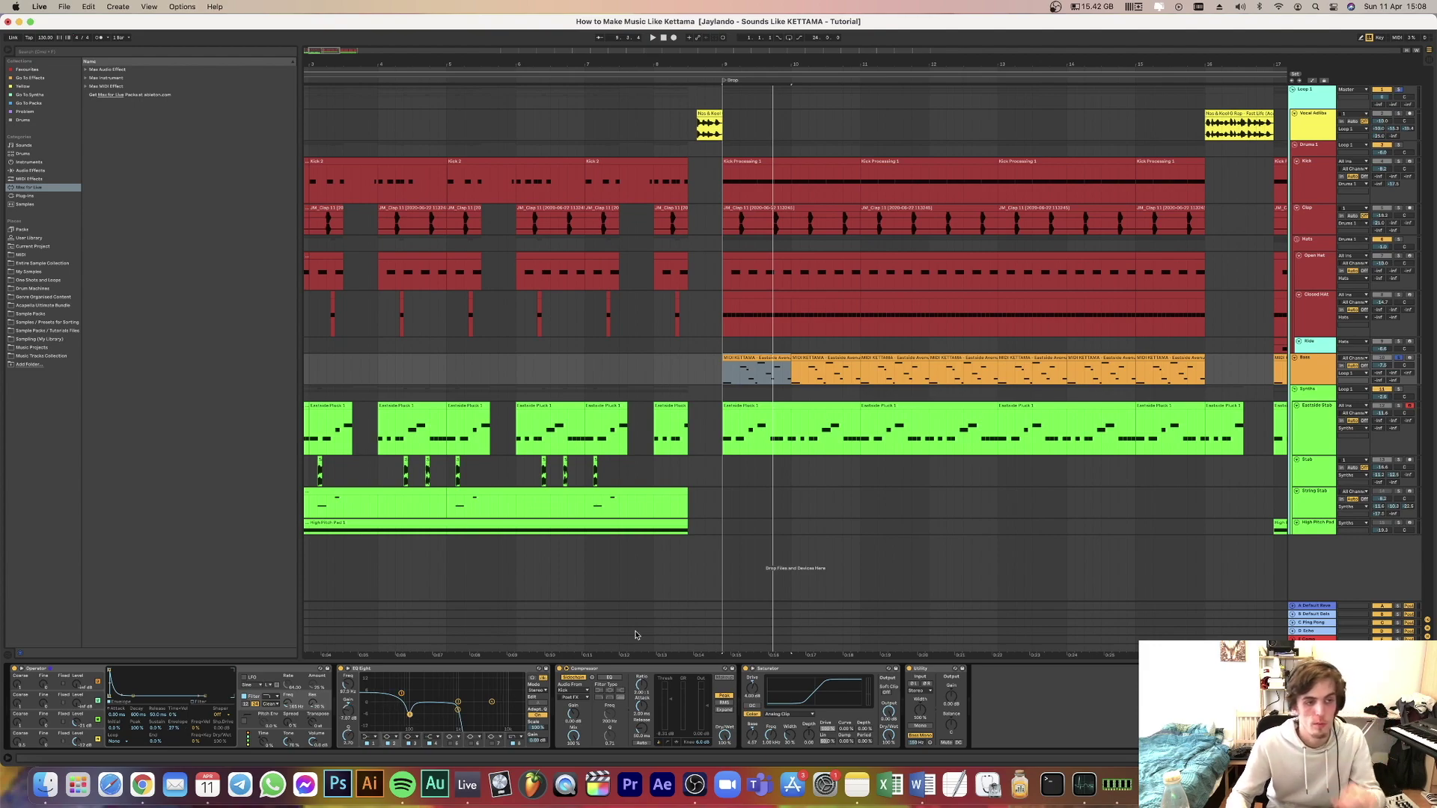
pyautogui.press('space')
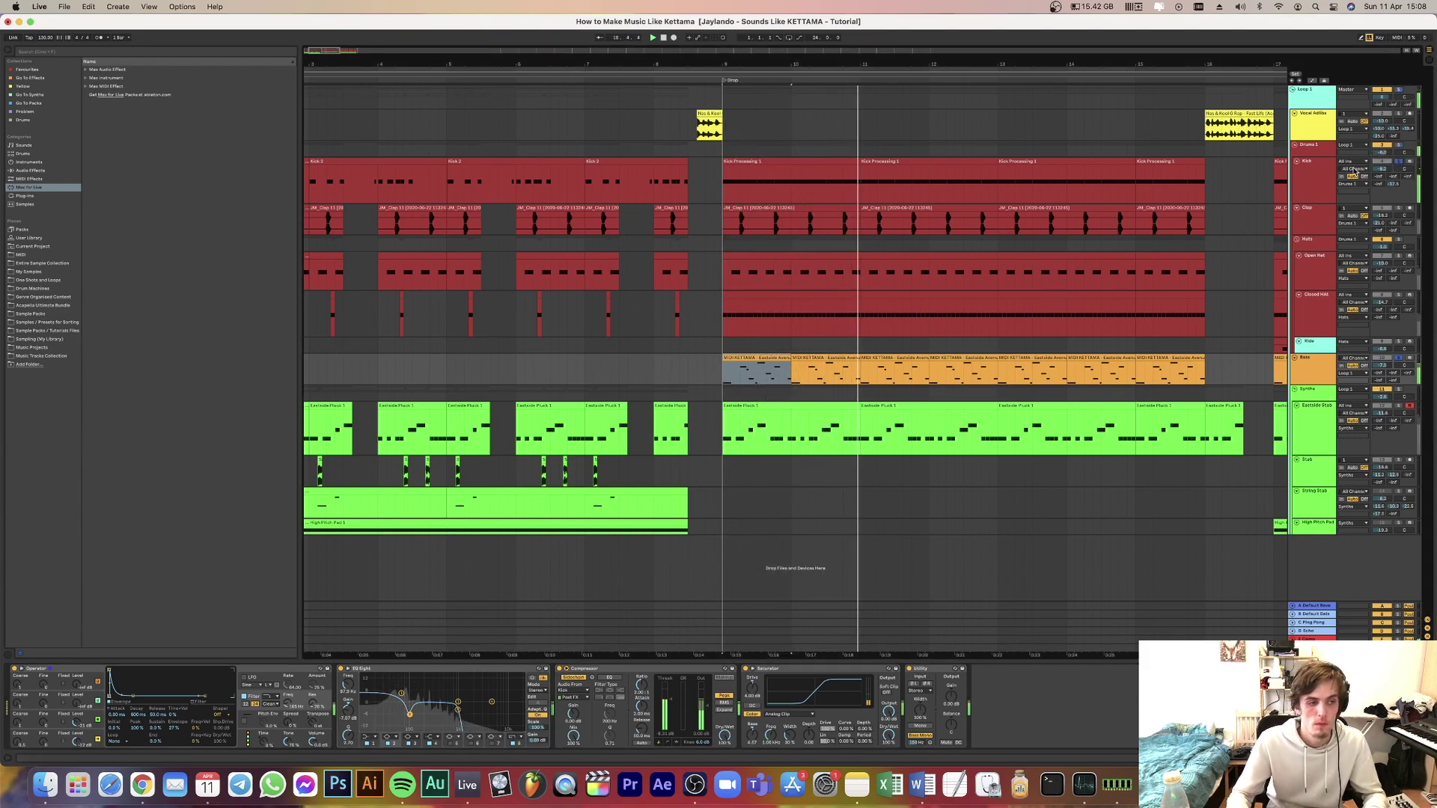
pyautogui.press('space')
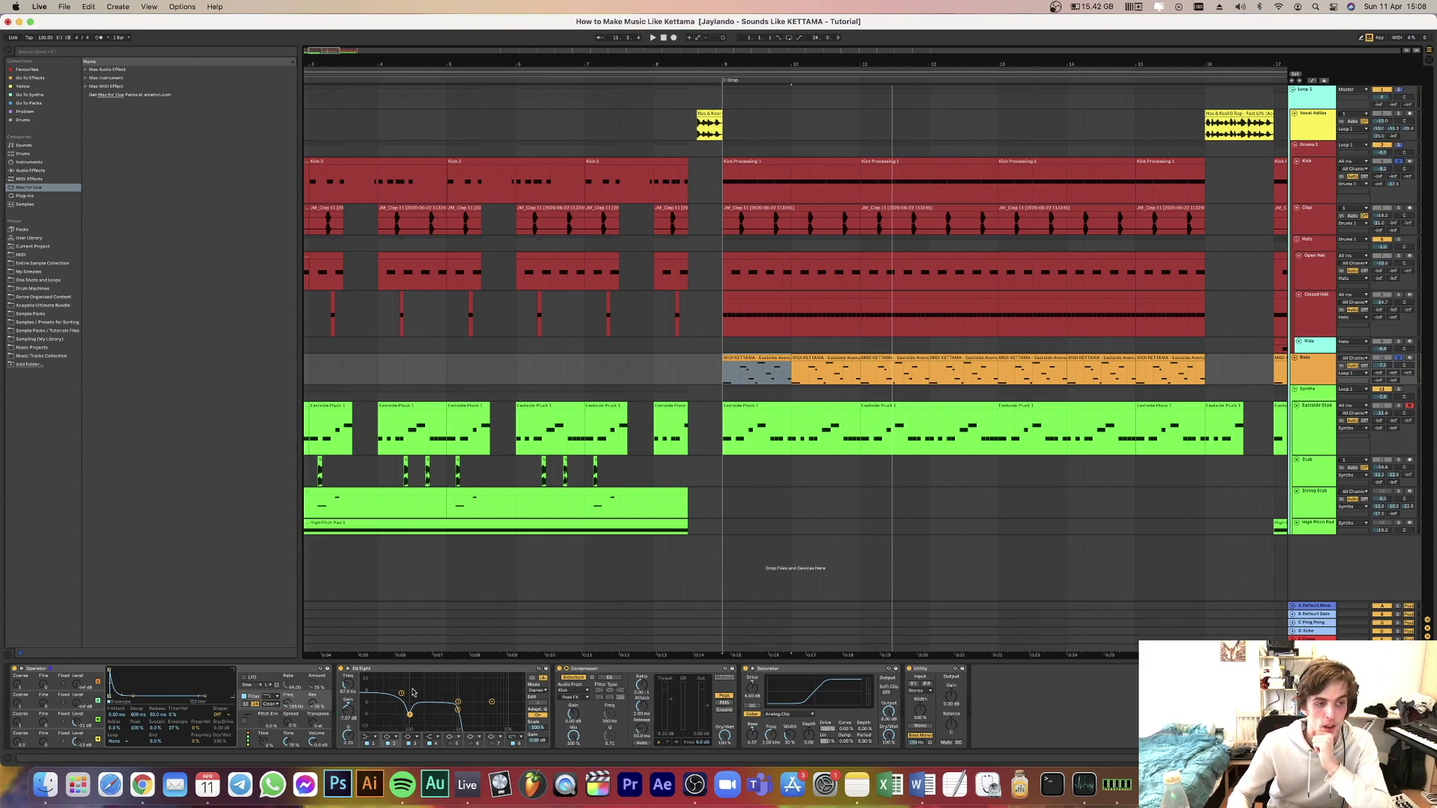
pyautogui.press('space')
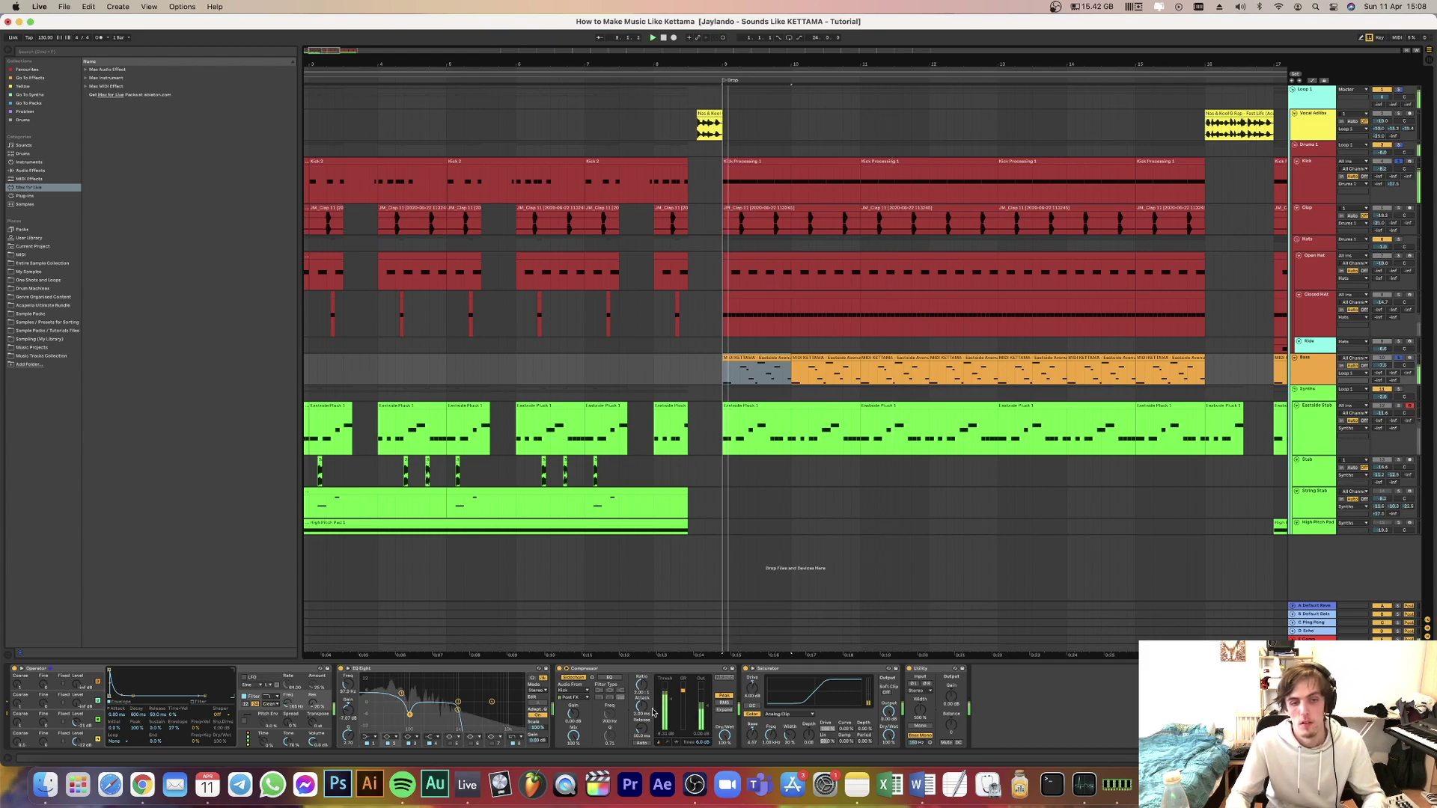
pyautogui.press('space')
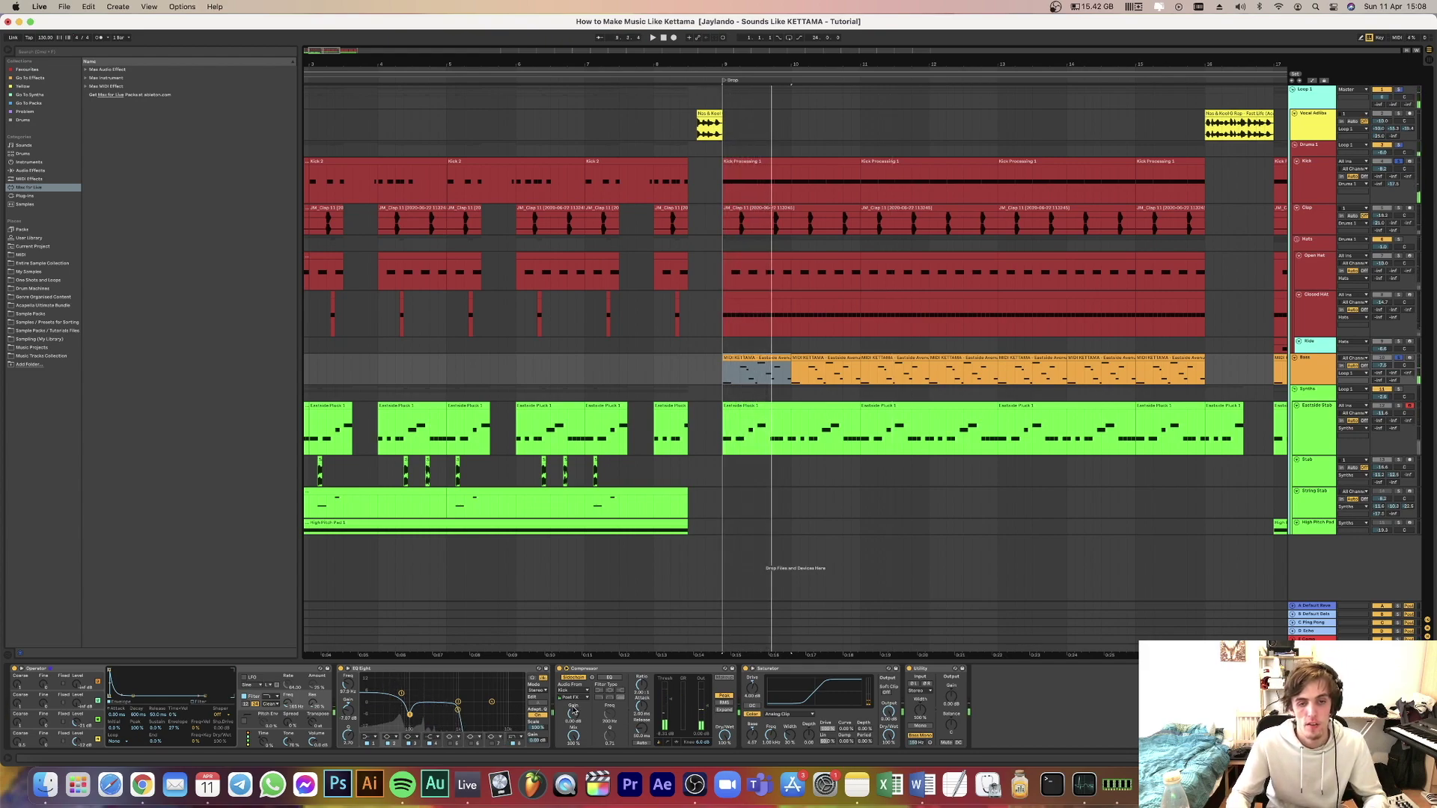
# Examine the Bass's Saturator while the soloed kick and bass play, and replay both tracks from the drop.
pyautogui.press('space')
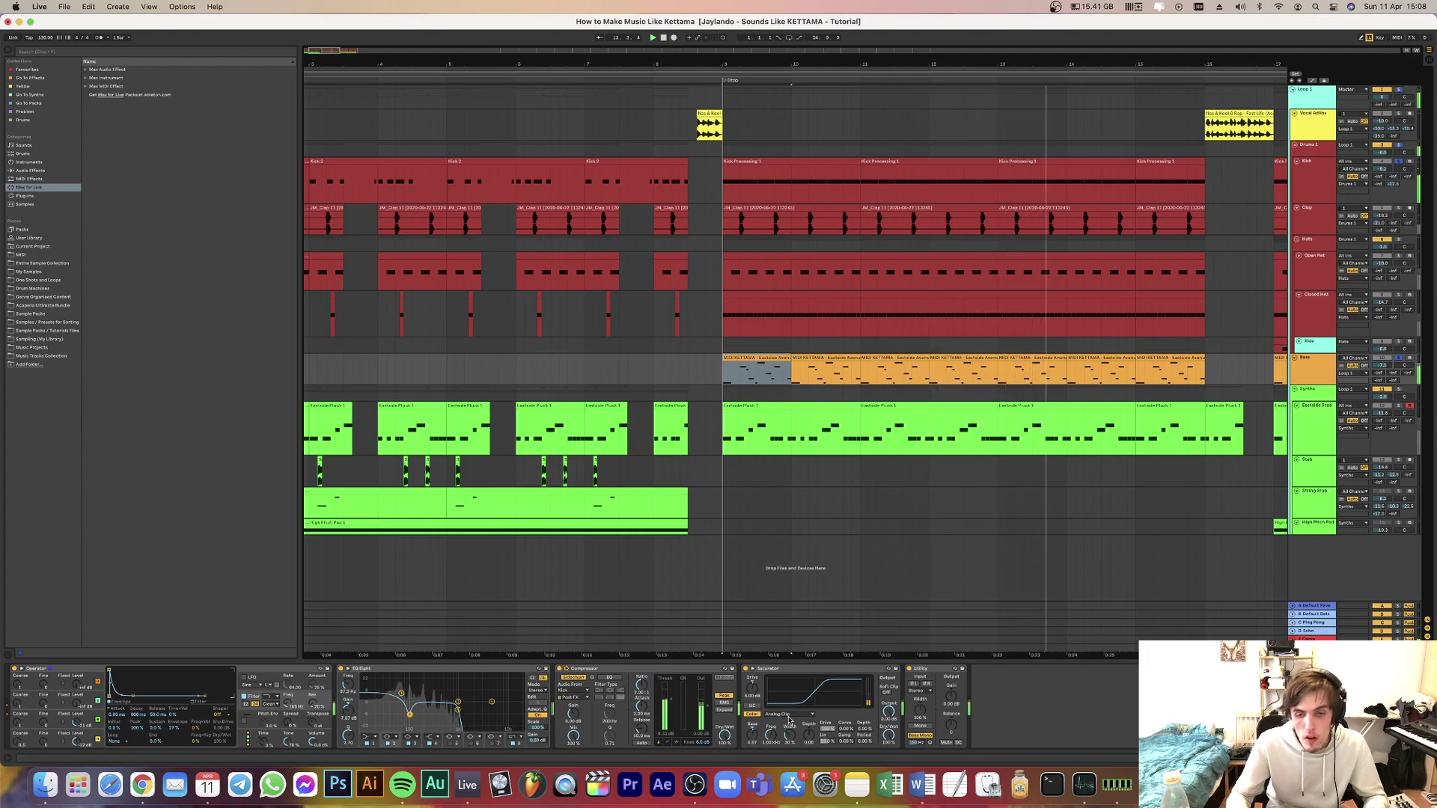
pyautogui.click(788, 715)
pyautogui.click(841, 720)
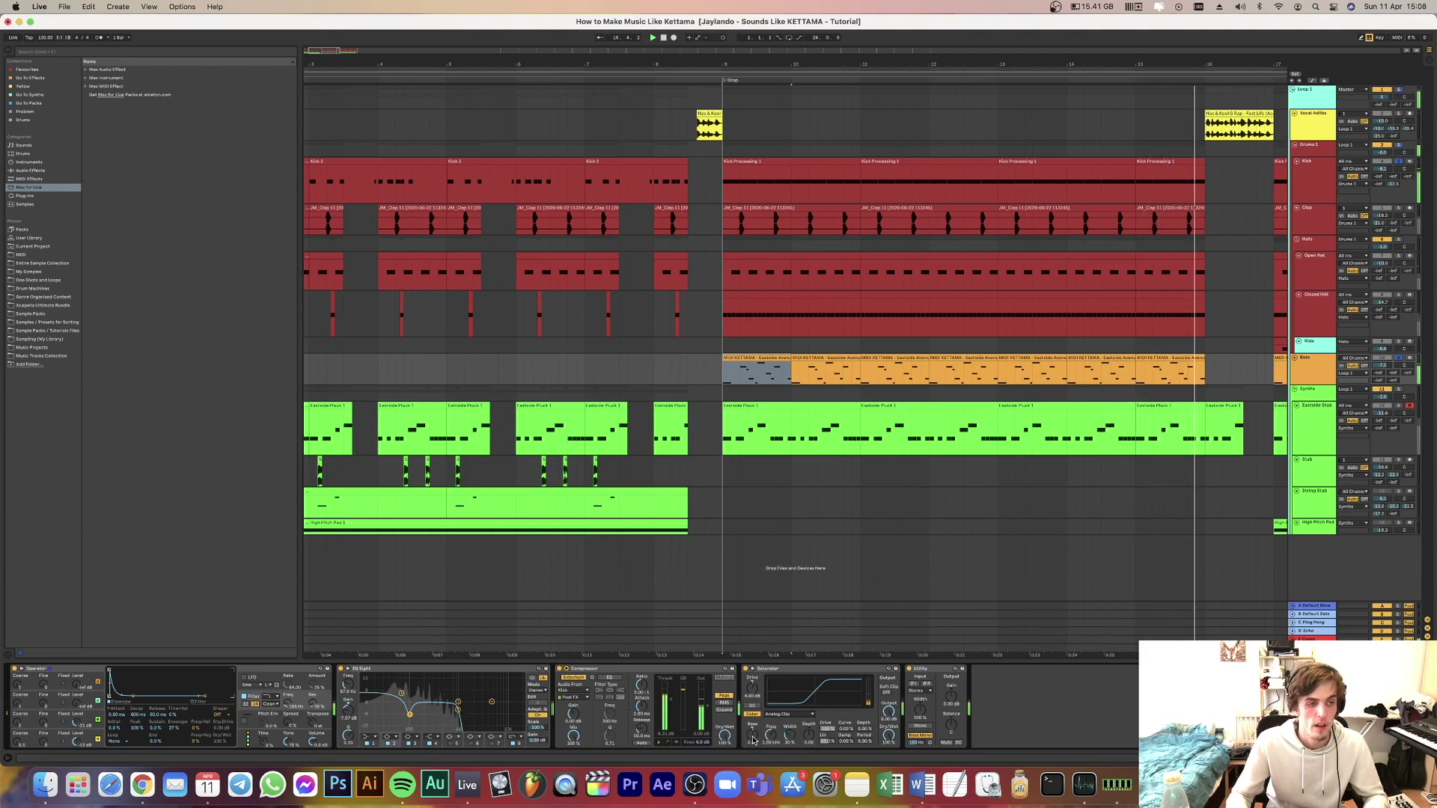
pyautogui.press('space')
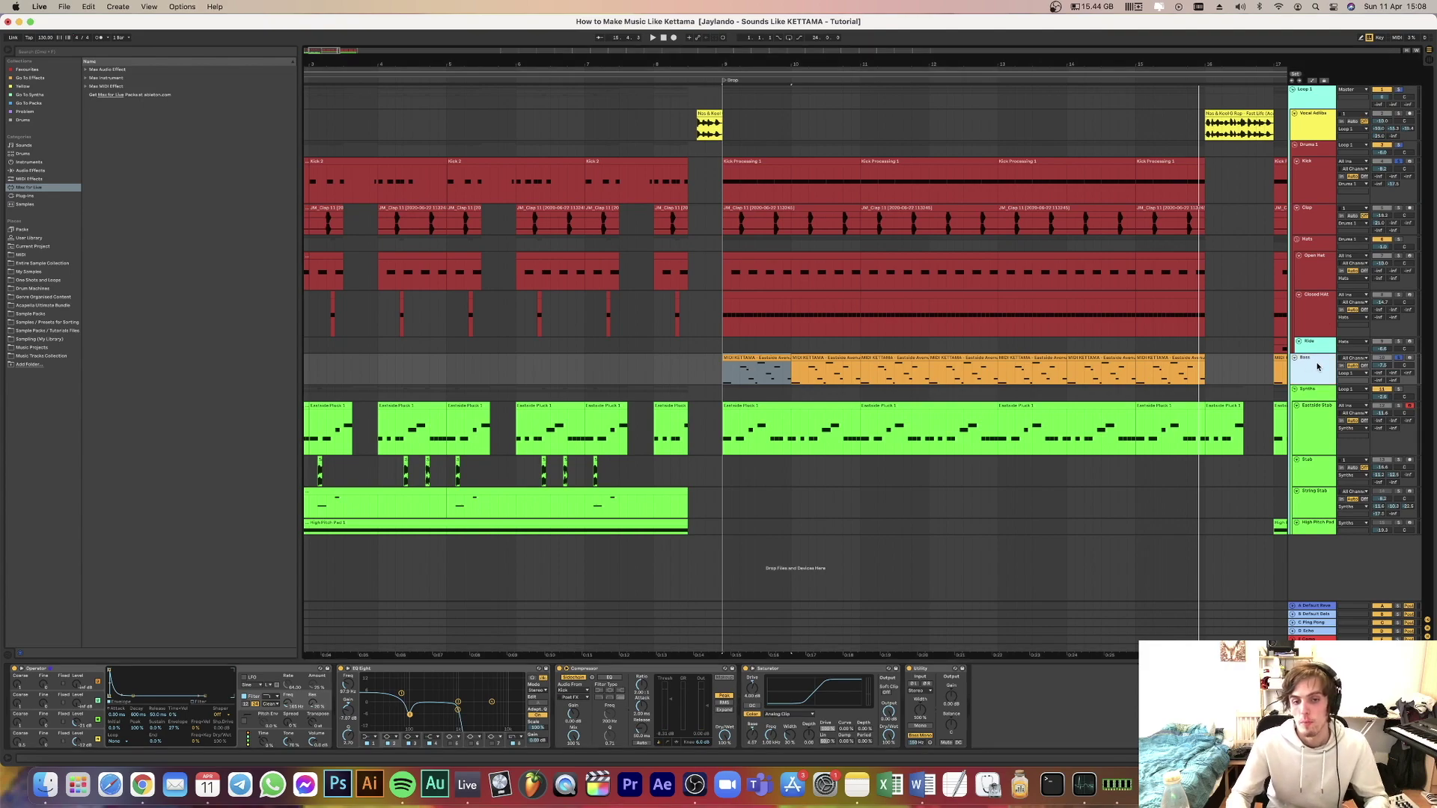
pyautogui.press('space')
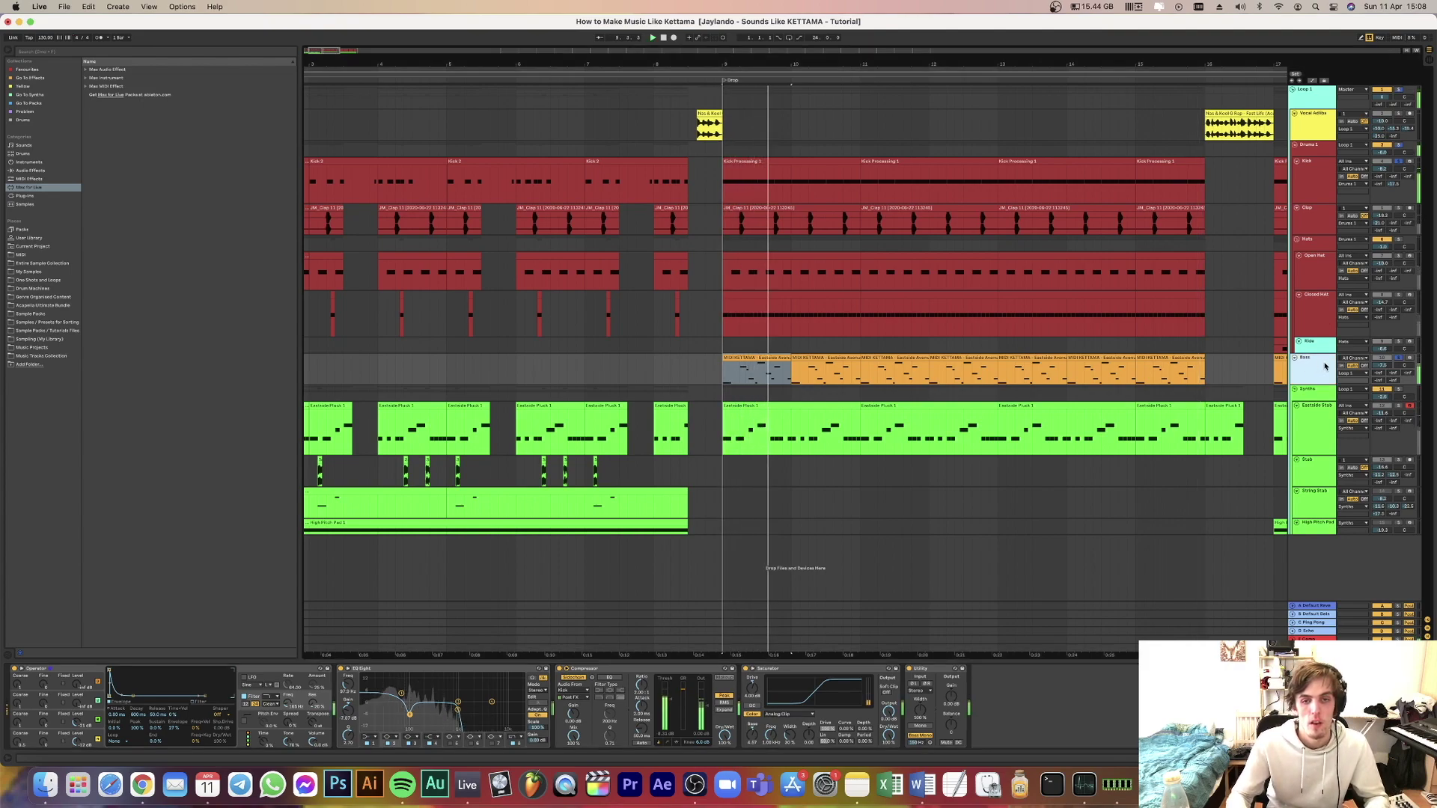
pyautogui.press('space')
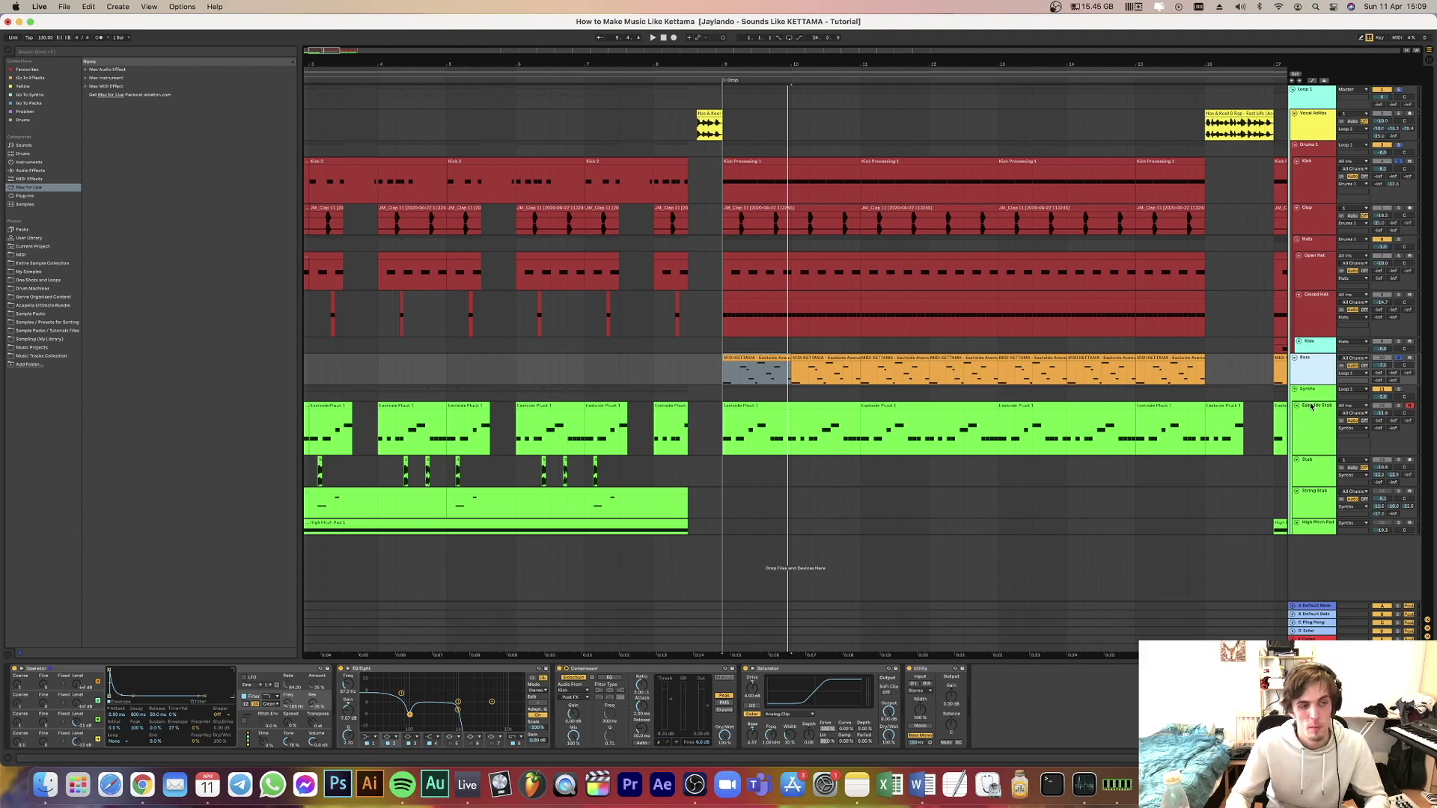
# Open the first Bass clip at bar 9 and examine its notes in the piano roll while playing the soloed kick and bass.
pyautogui.press('space')
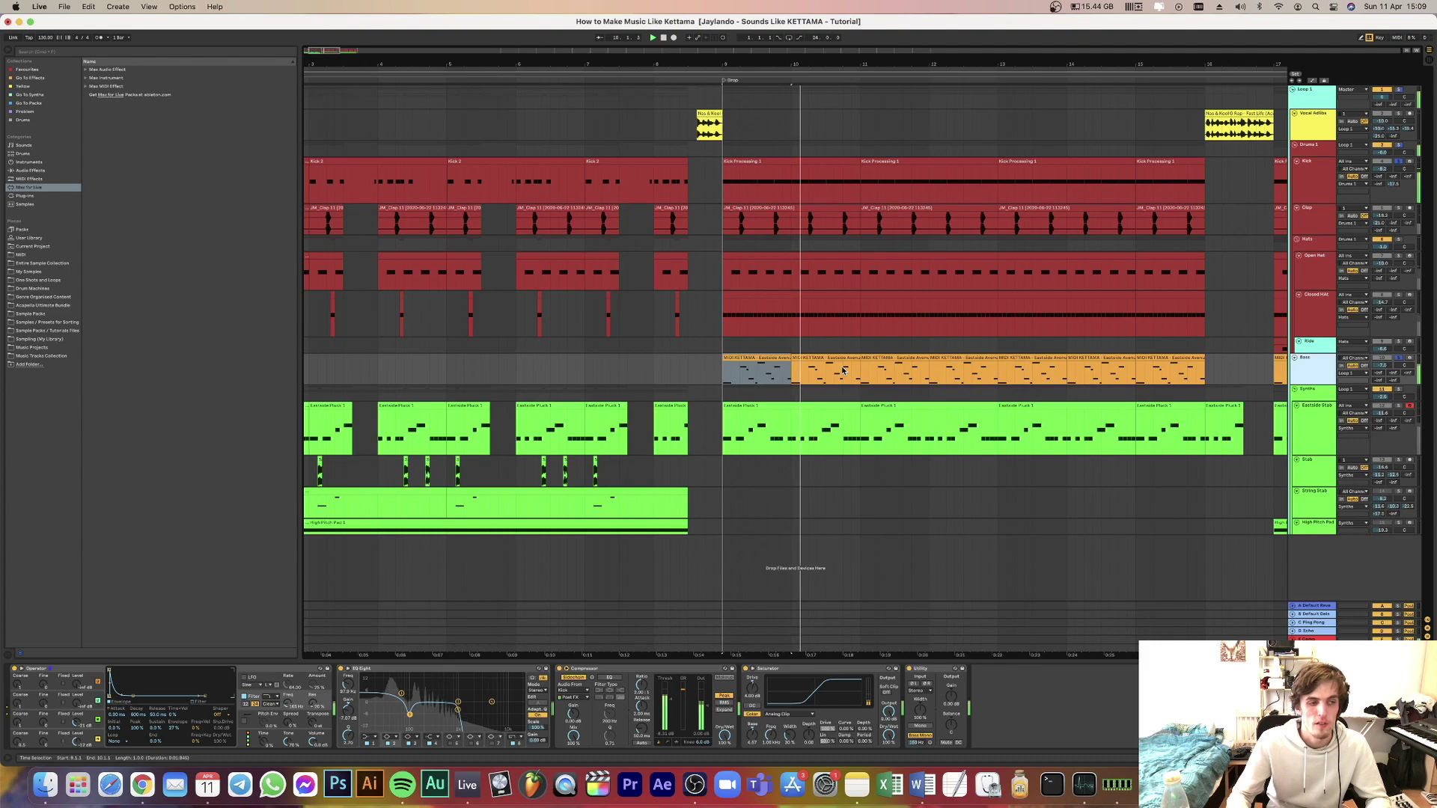
pyautogui.doubleClick(754, 357)
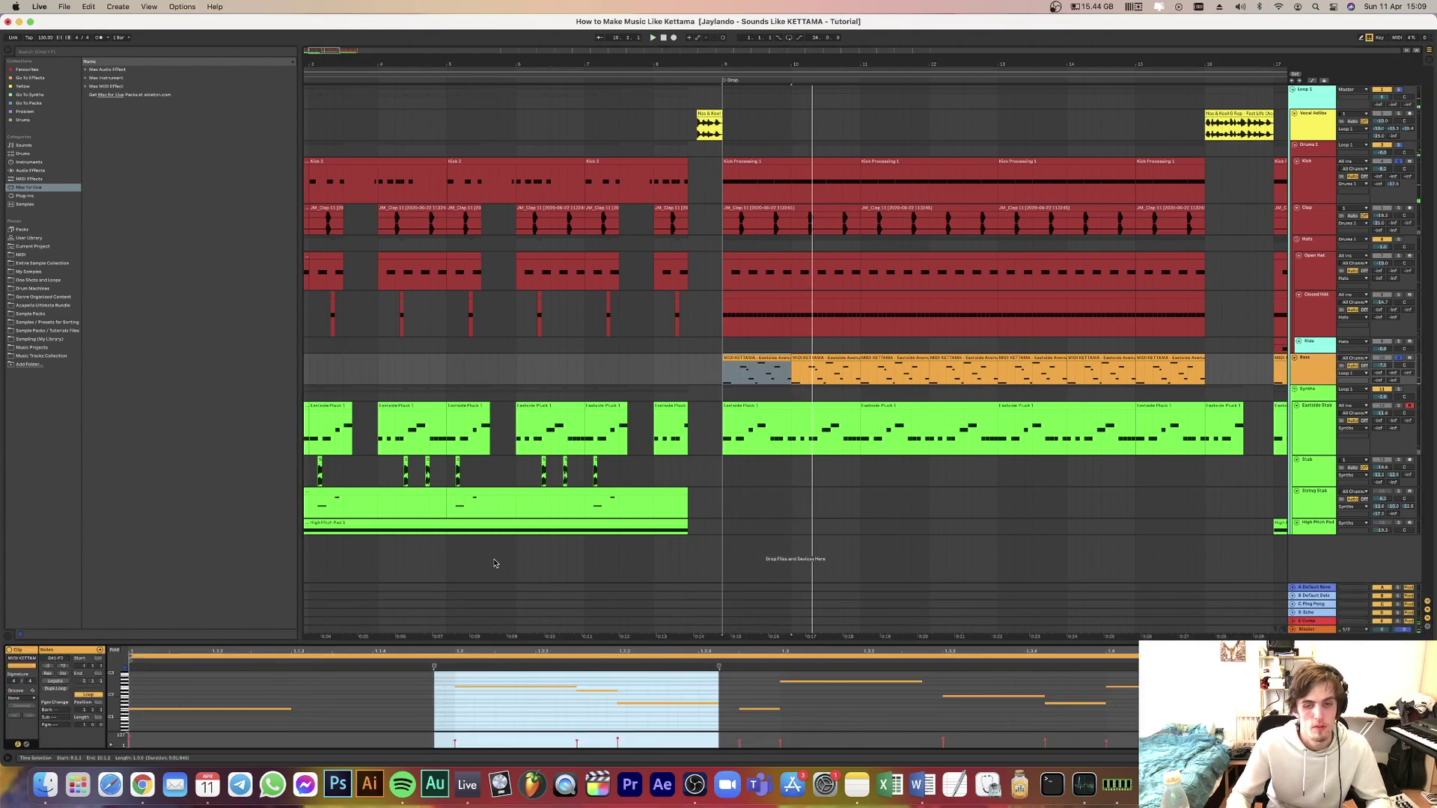
pyautogui.moveTo(120, 694); pyautogui.dragTo(109, 694)
pyautogui.press('space')
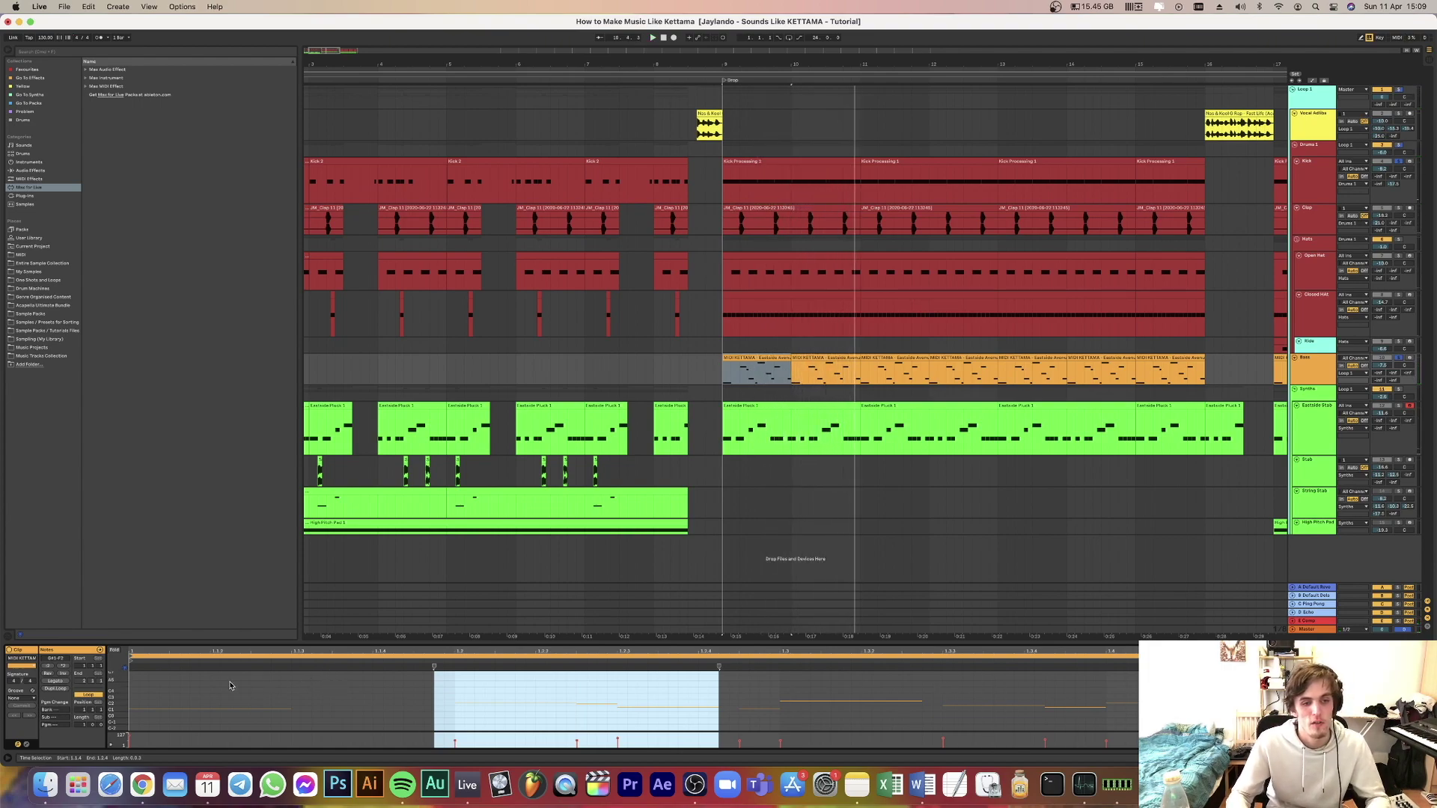
pyautogui.moveTo(113, 708); pyautogui.dragTo(139, 707)
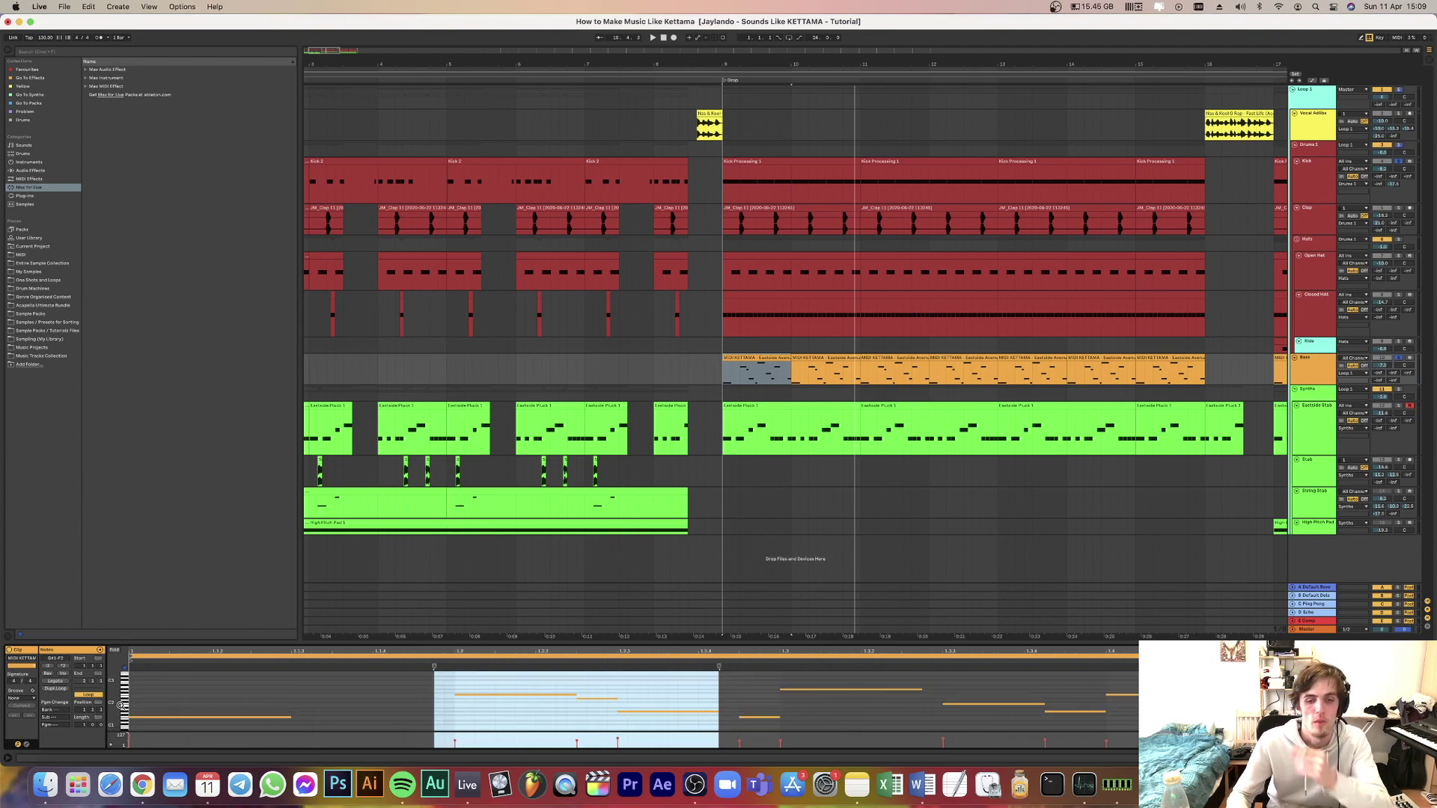
pyautogui.press('space')
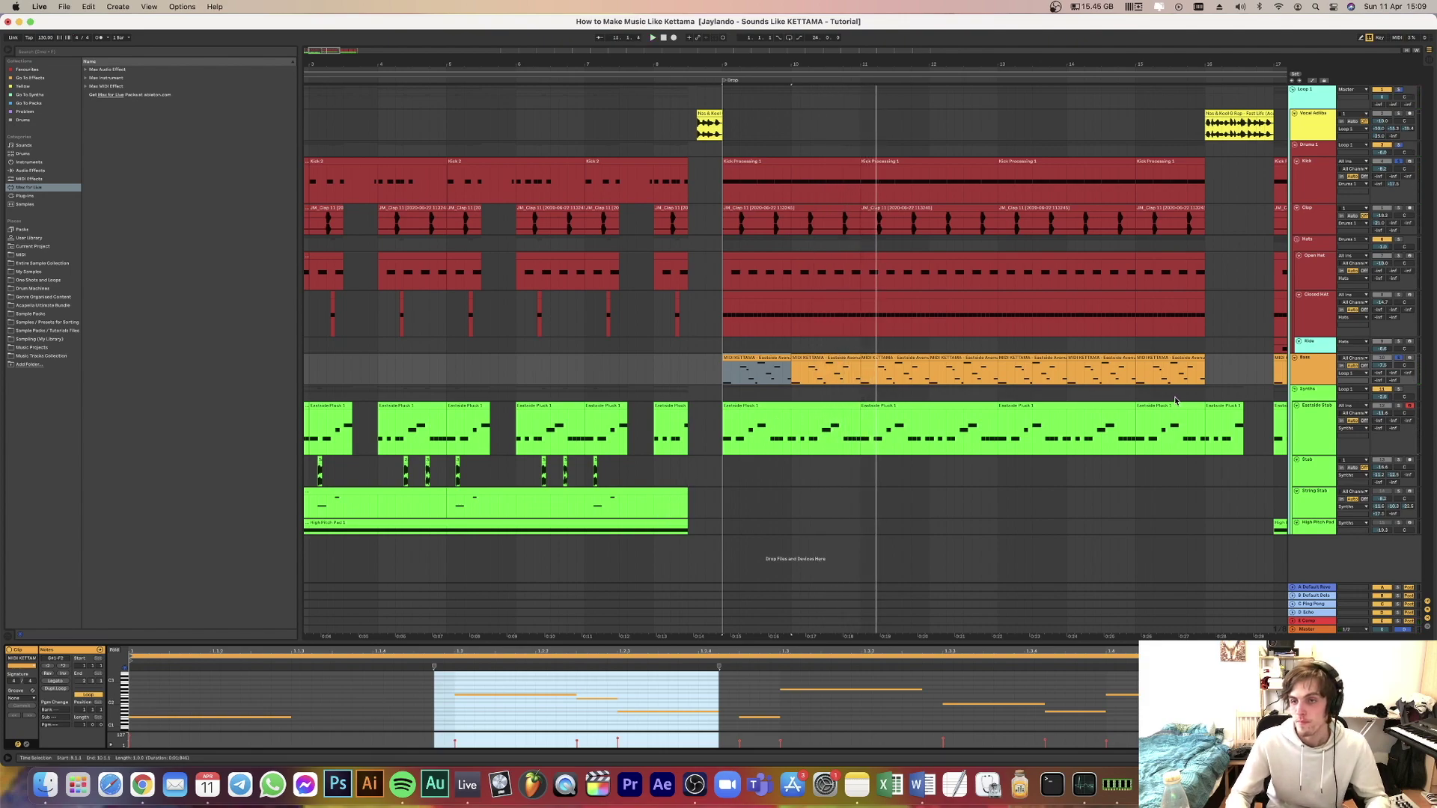
# Open the Eastside Stab track's device chain and examine the Simpler holding its stab sample.
pyautogui.click(1332, 396)
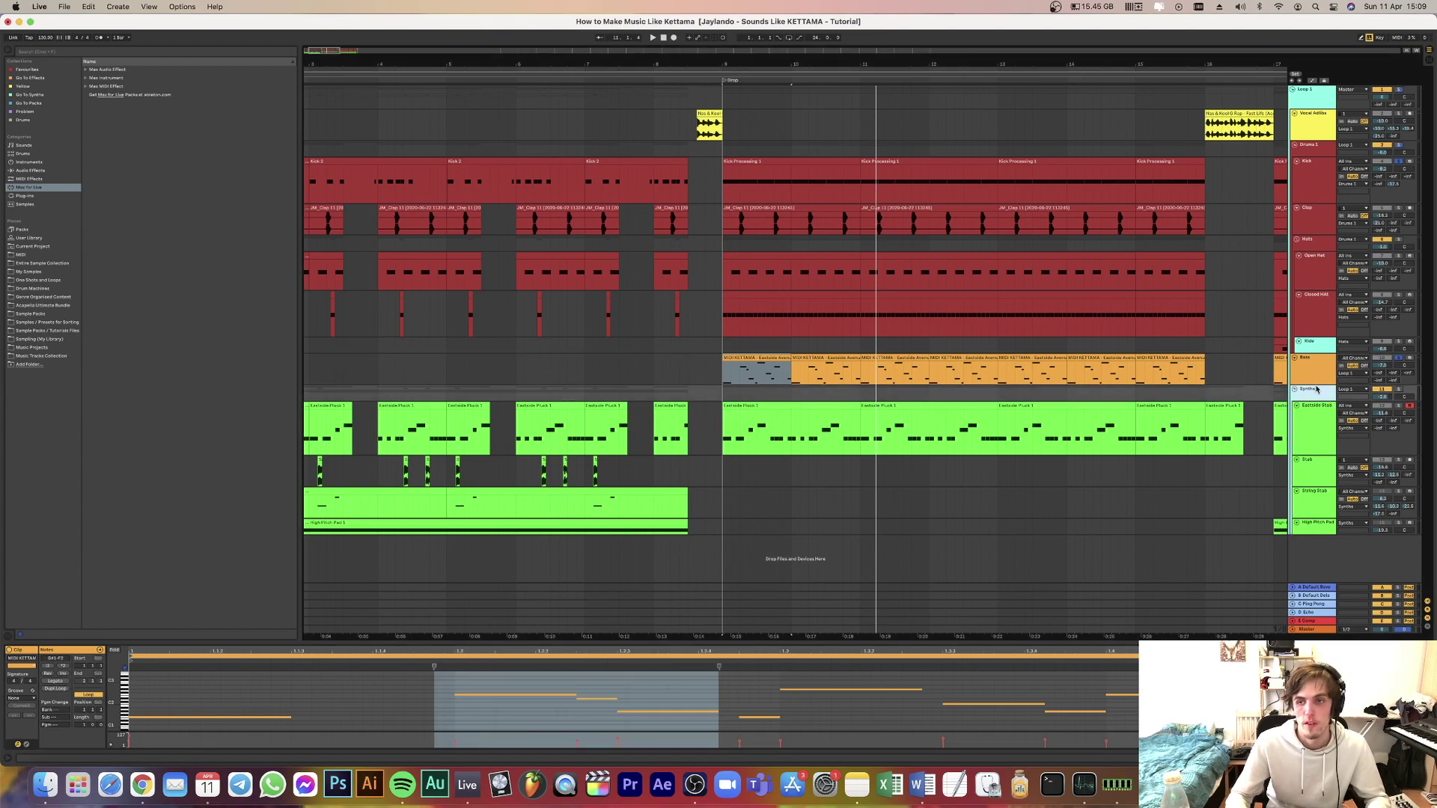
pyautogui.click(1318, 390)
pyautogui.click(1321, 417)
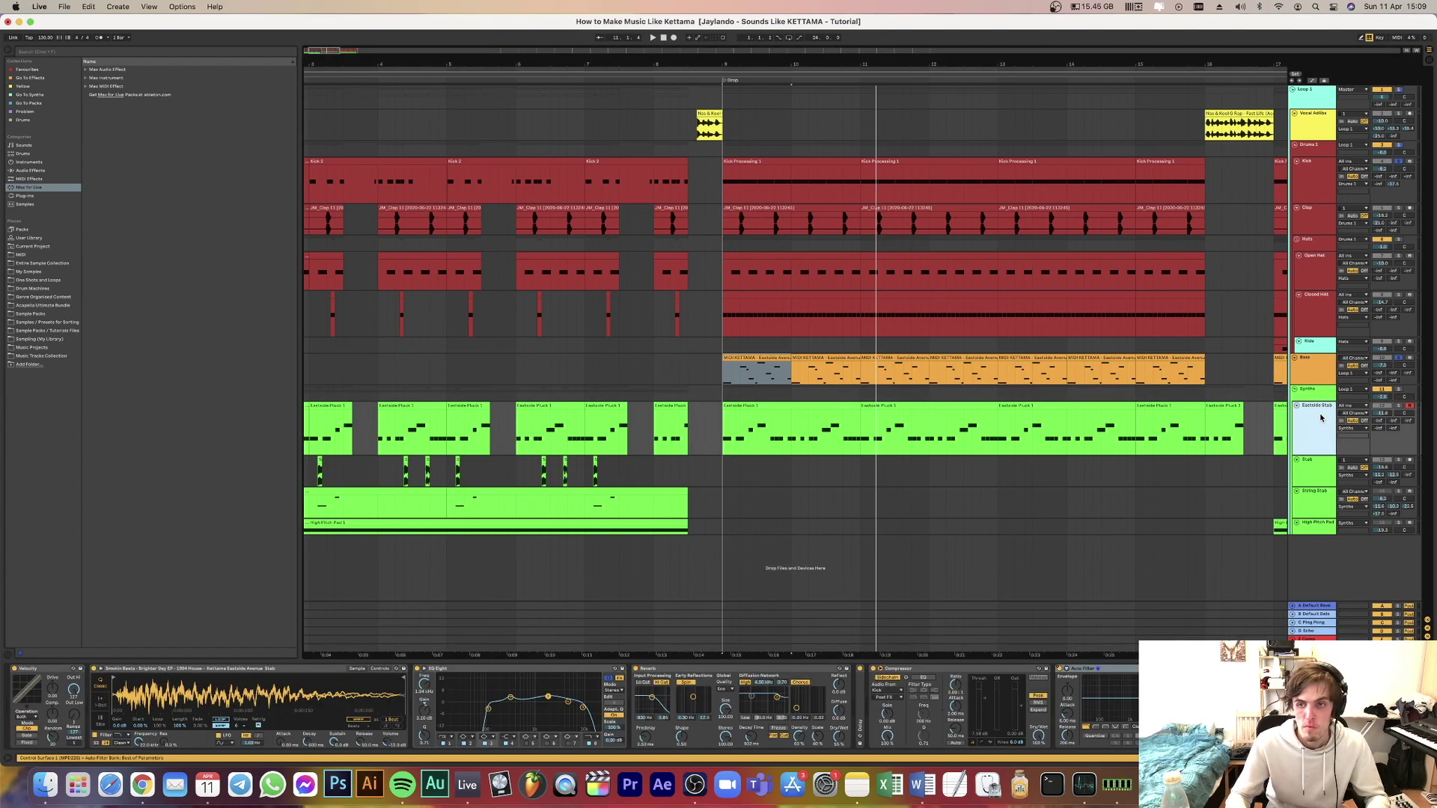
pyautogui.click(704, 561)
pyautogui.hscroll(-5, 696, 557)
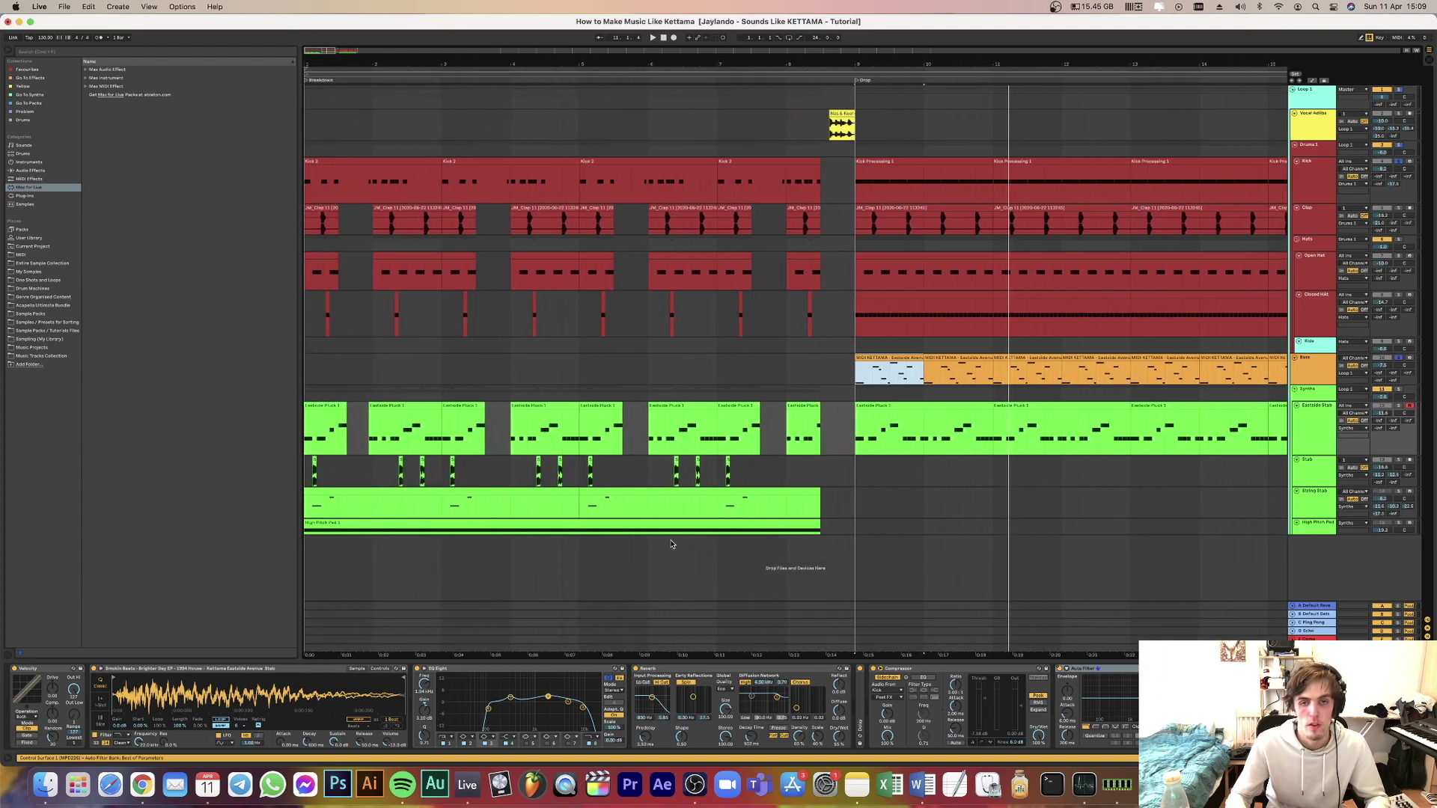
pyautogui.click(693, 669)
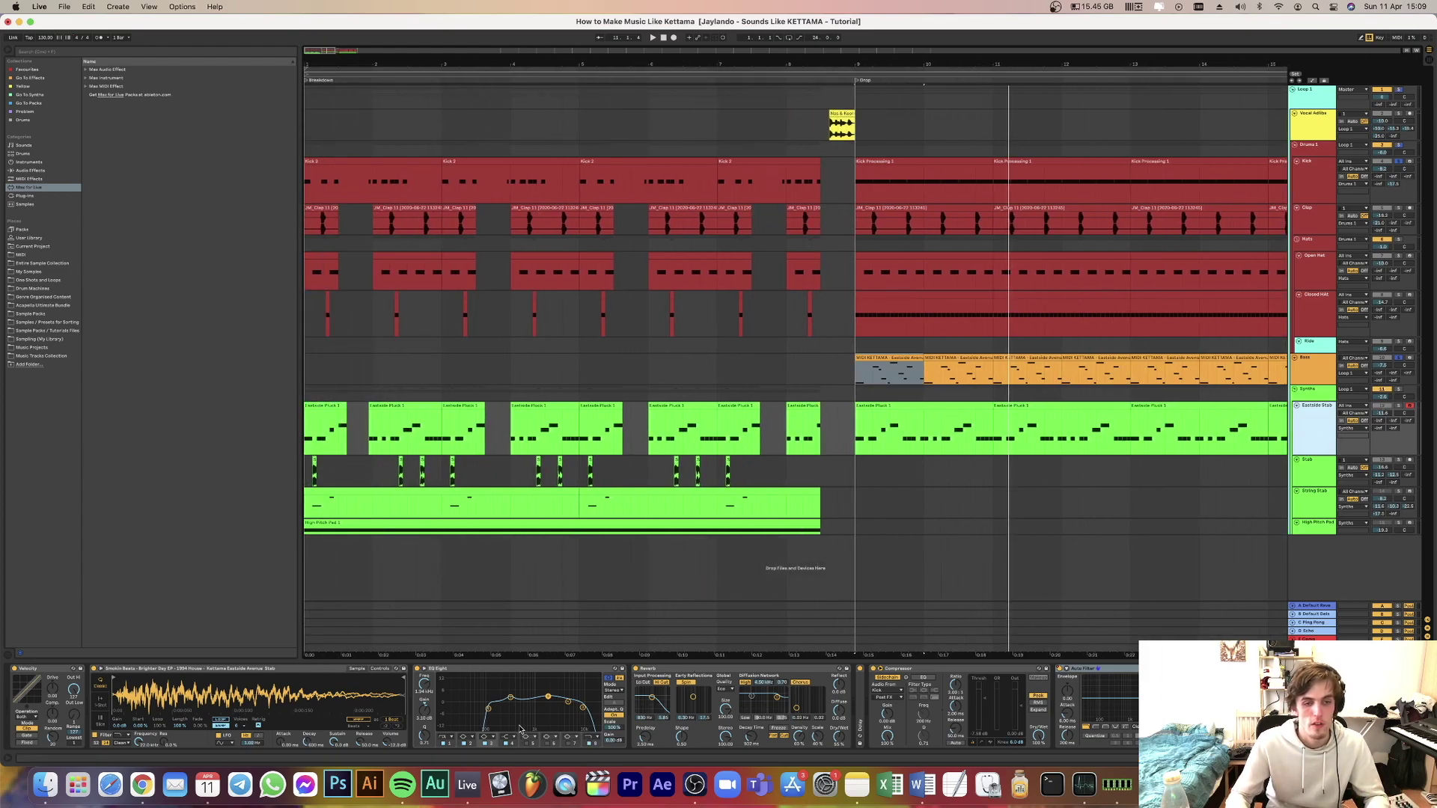
pyautogui.click(285, 672)
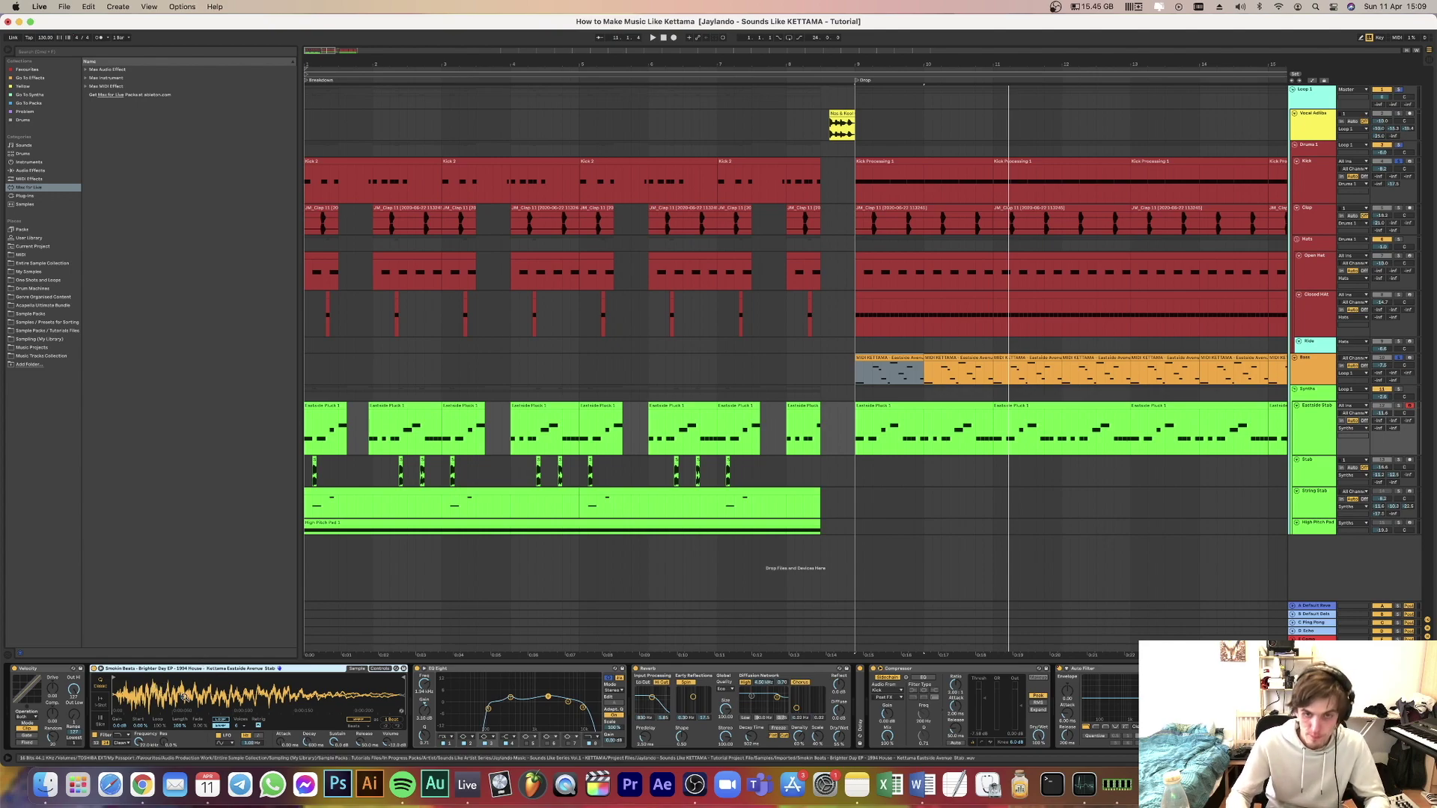
# Open the Eastside Stab's first clip at the drop, start playback from there and solo the track.
pyautogui.doubleClick(870, 408)
pyautogui.press('space')
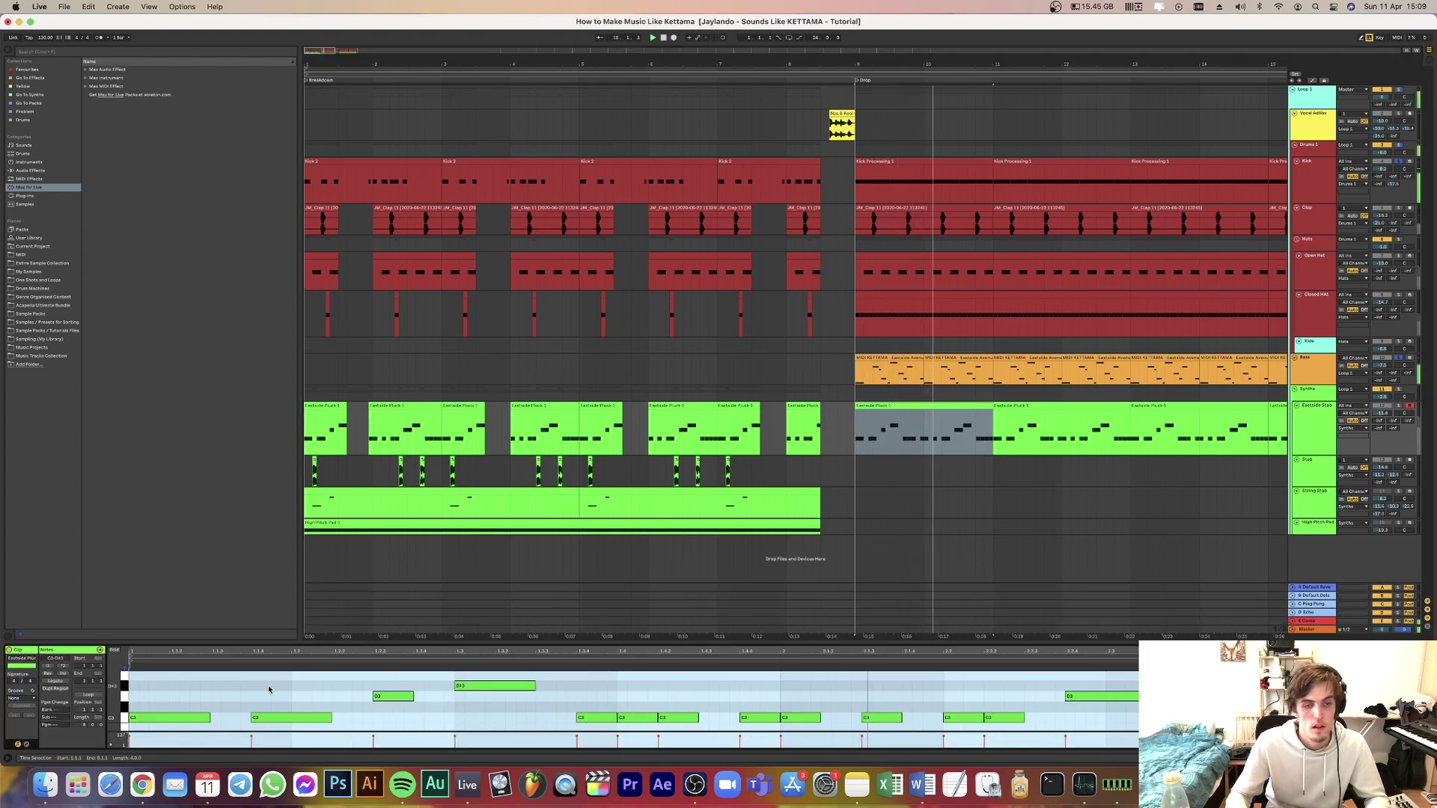
pyautogui.click(1367, 425)
pyautogui.click(1398, 406)
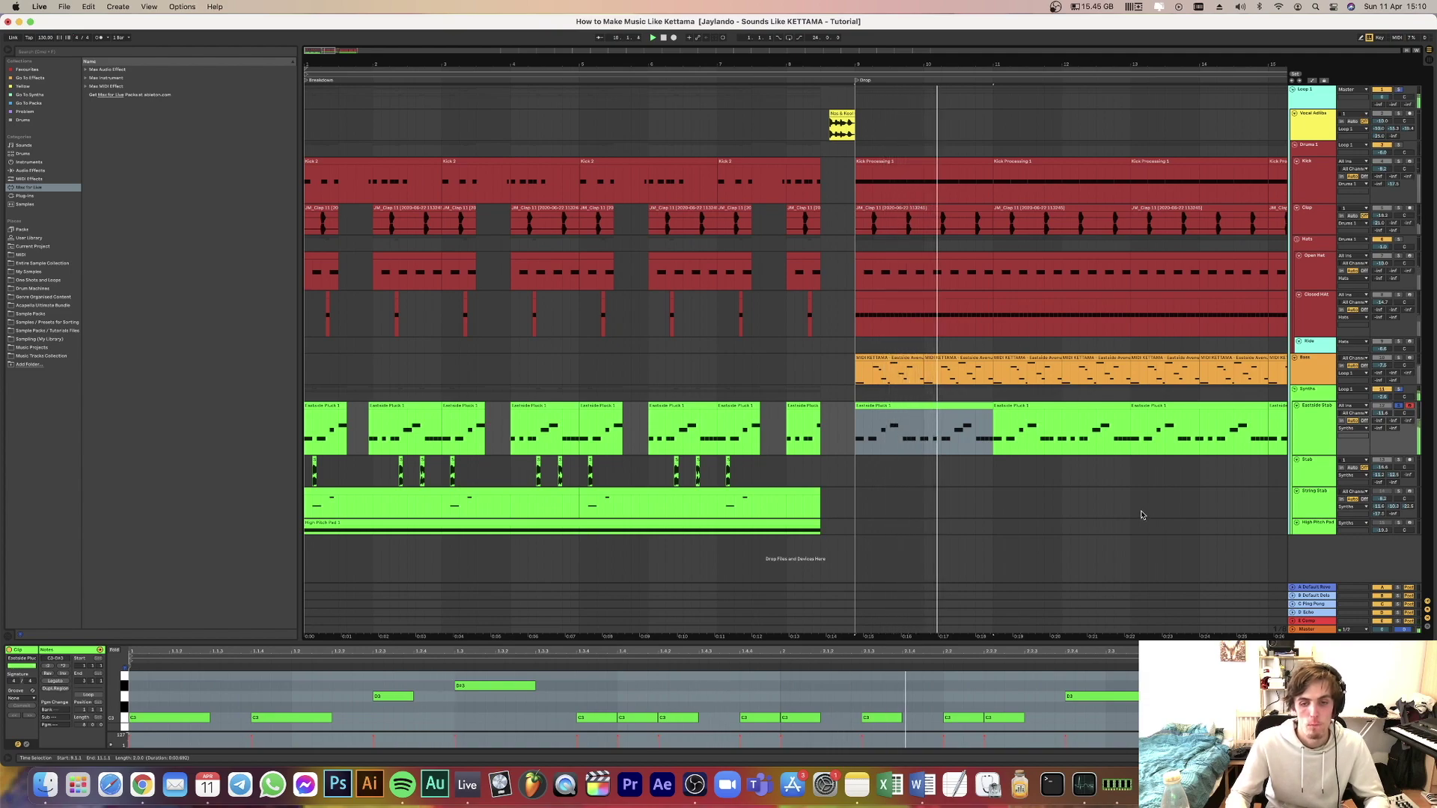
# Inspect individual notes of the Eastside Stab's drop clip, select all its C3 notes and replay the soloed stab.
pyautogui.click(550, 702)
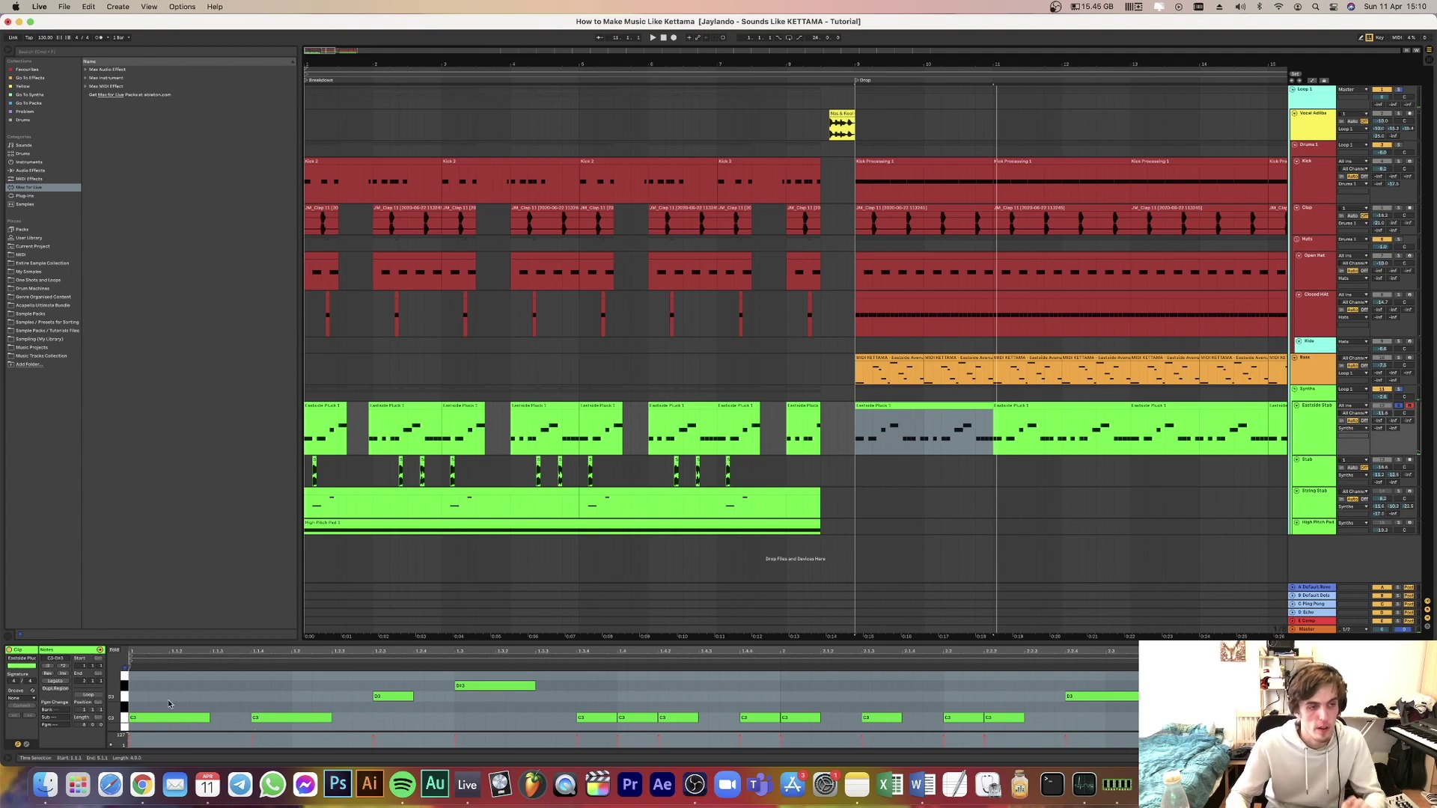
pyautogui.click(157, 717)
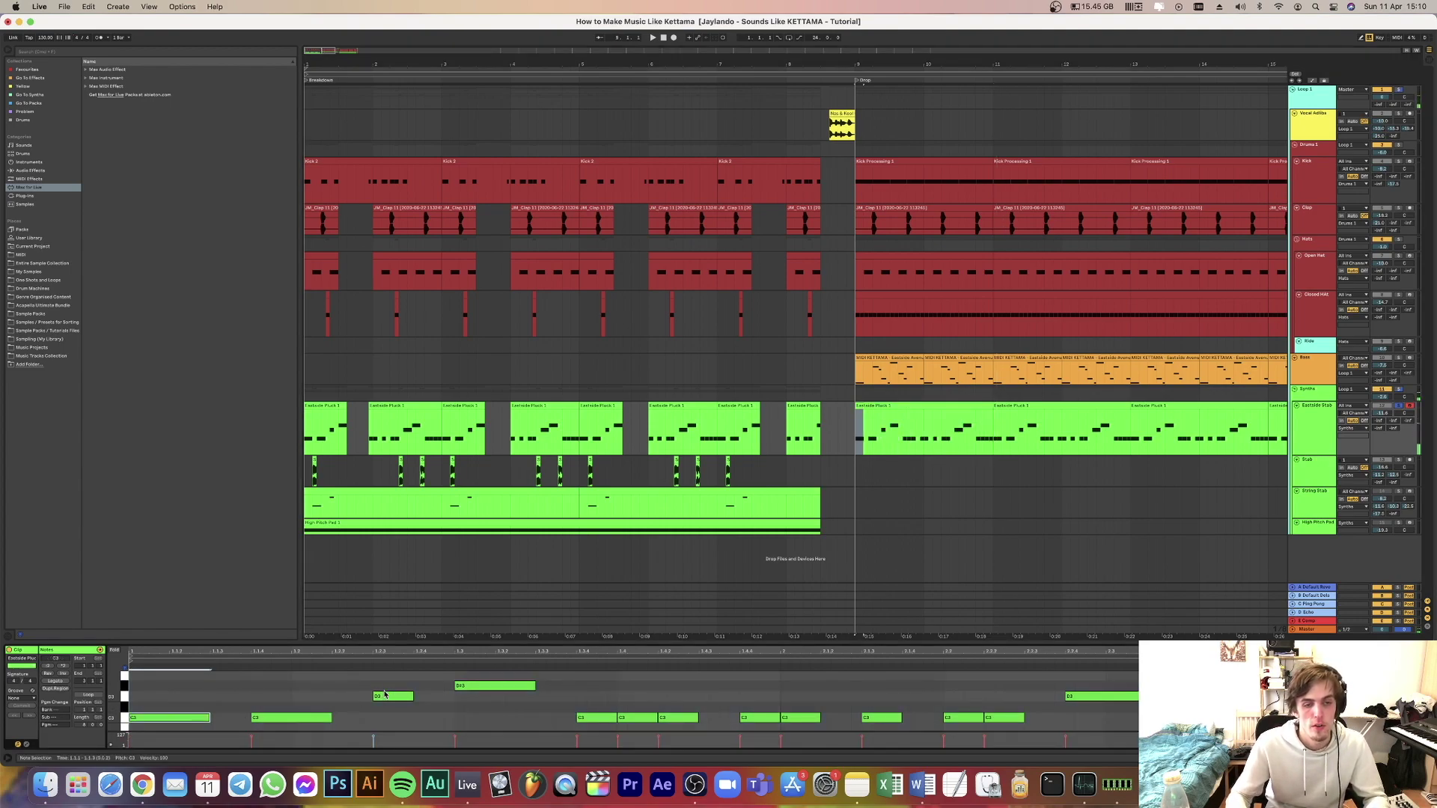
pyautogui.moveTo(370, 676); pyautogui.dragTo(409, 701)
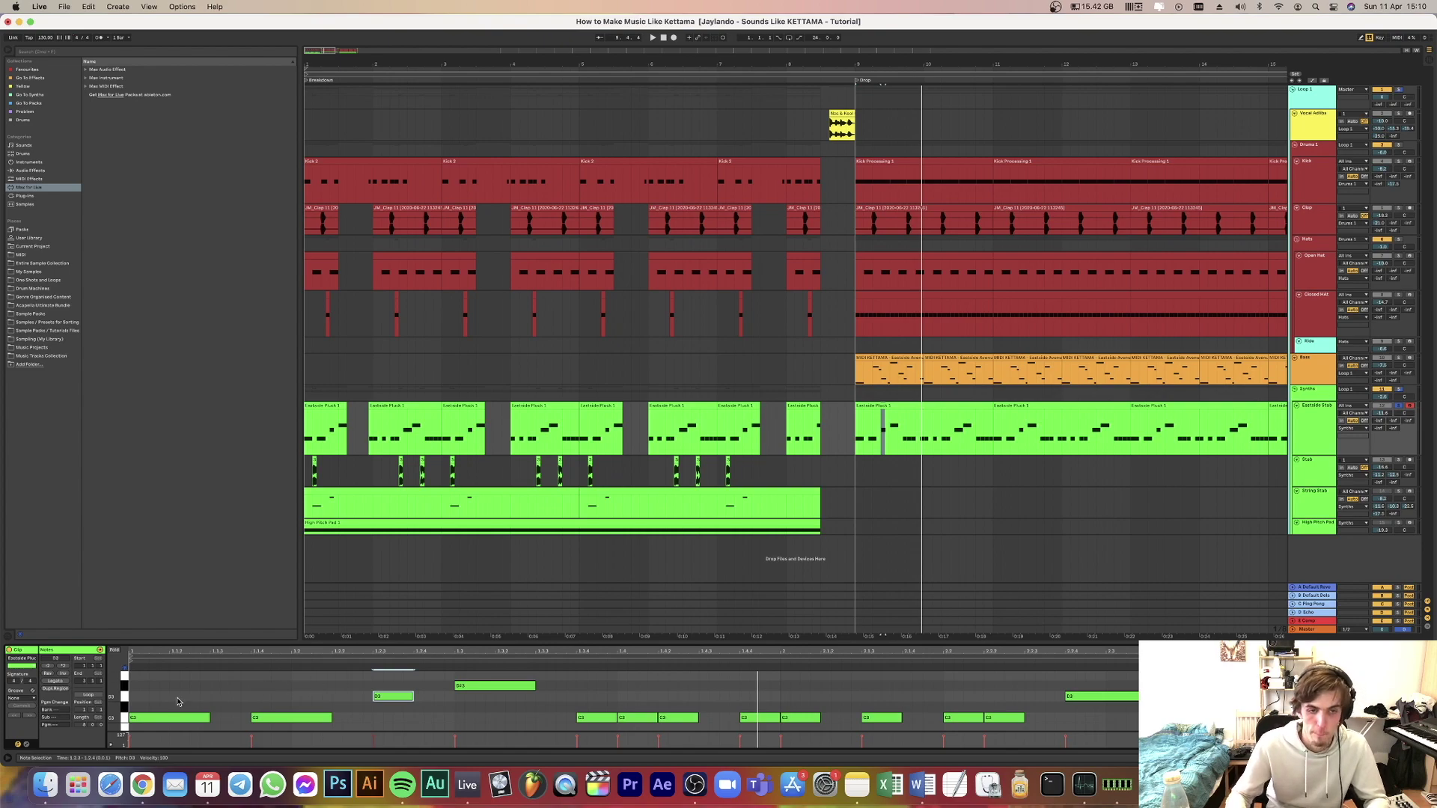
pyautogui.click(119, 718)
pyautogui.press('space')
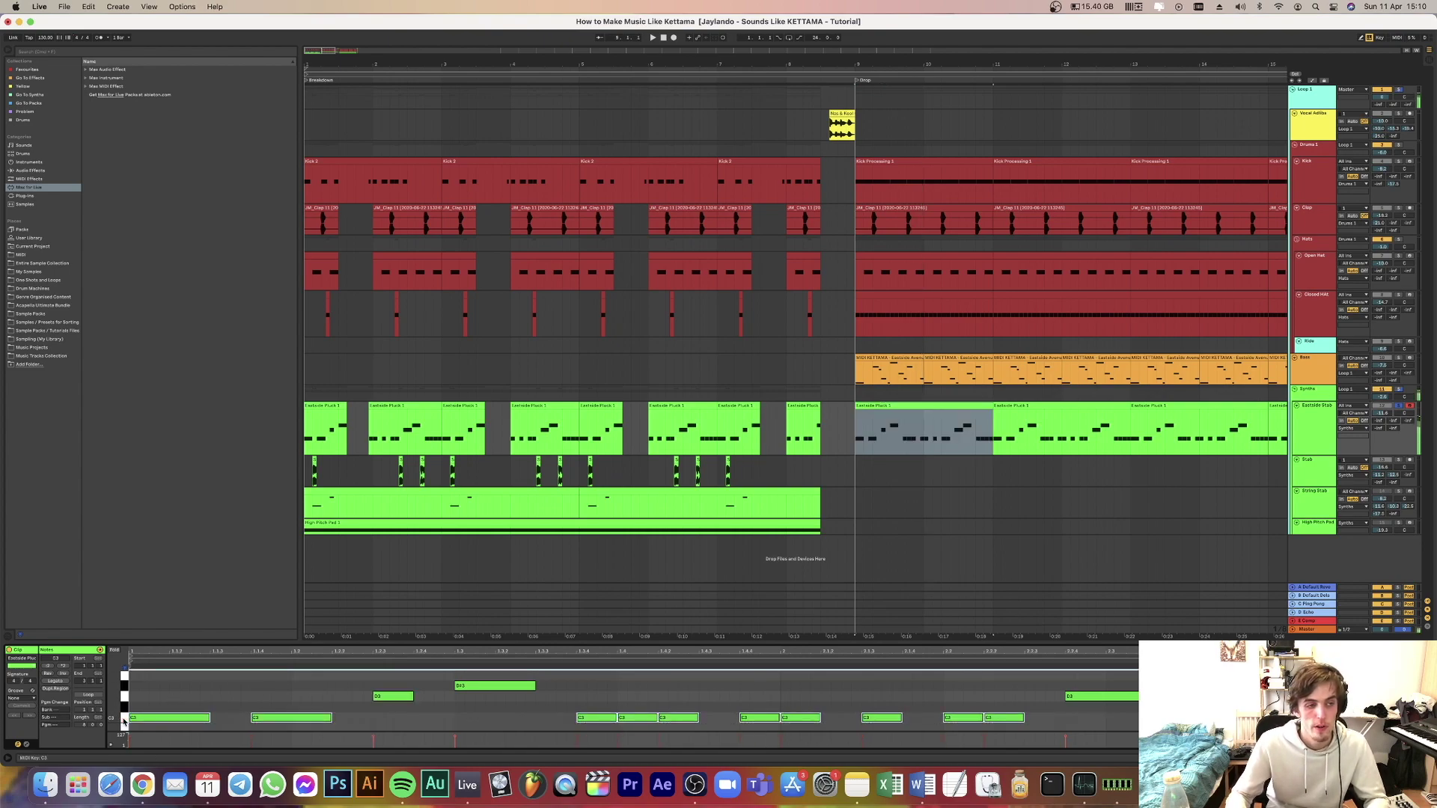
pyautogui.press('space')
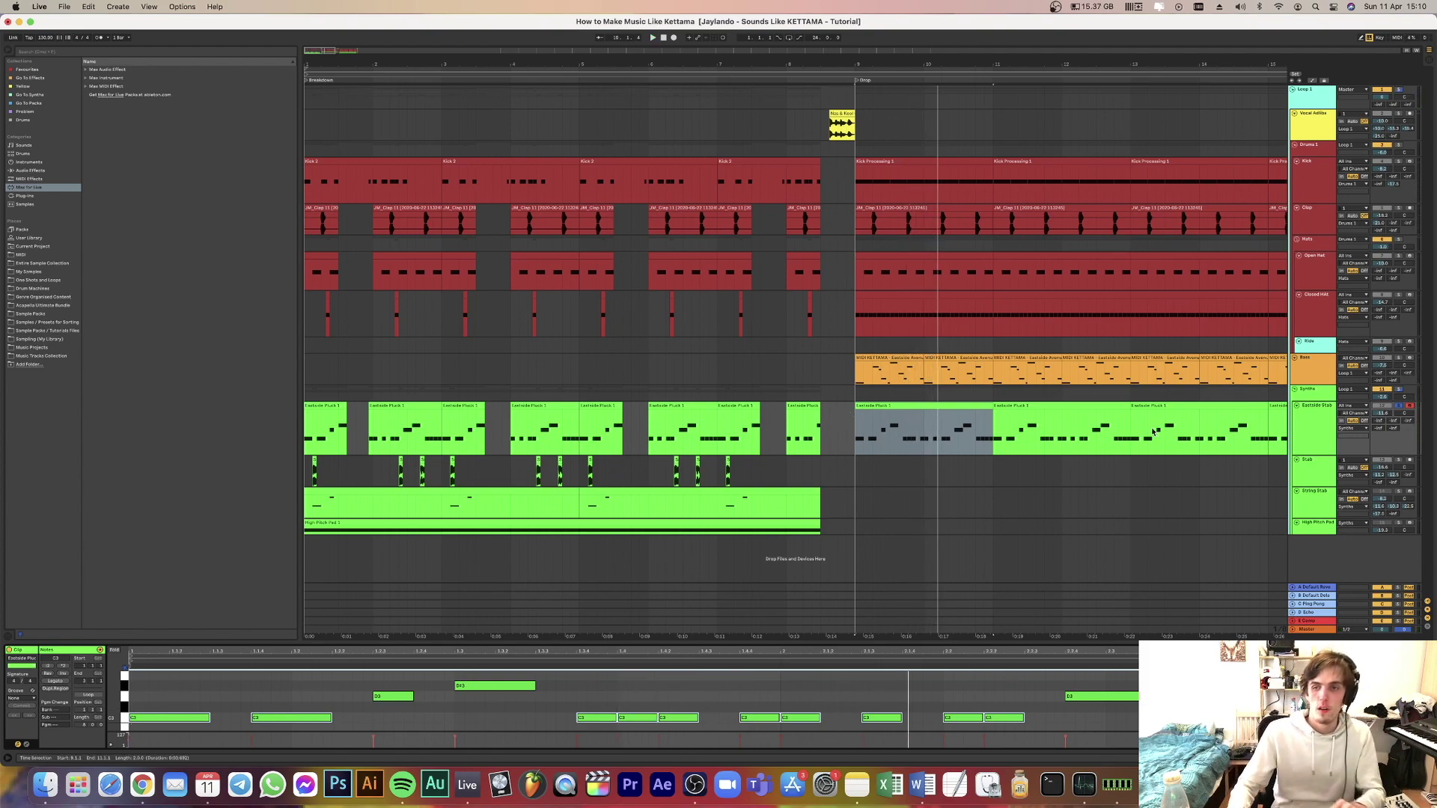
pyautogui.press('space')
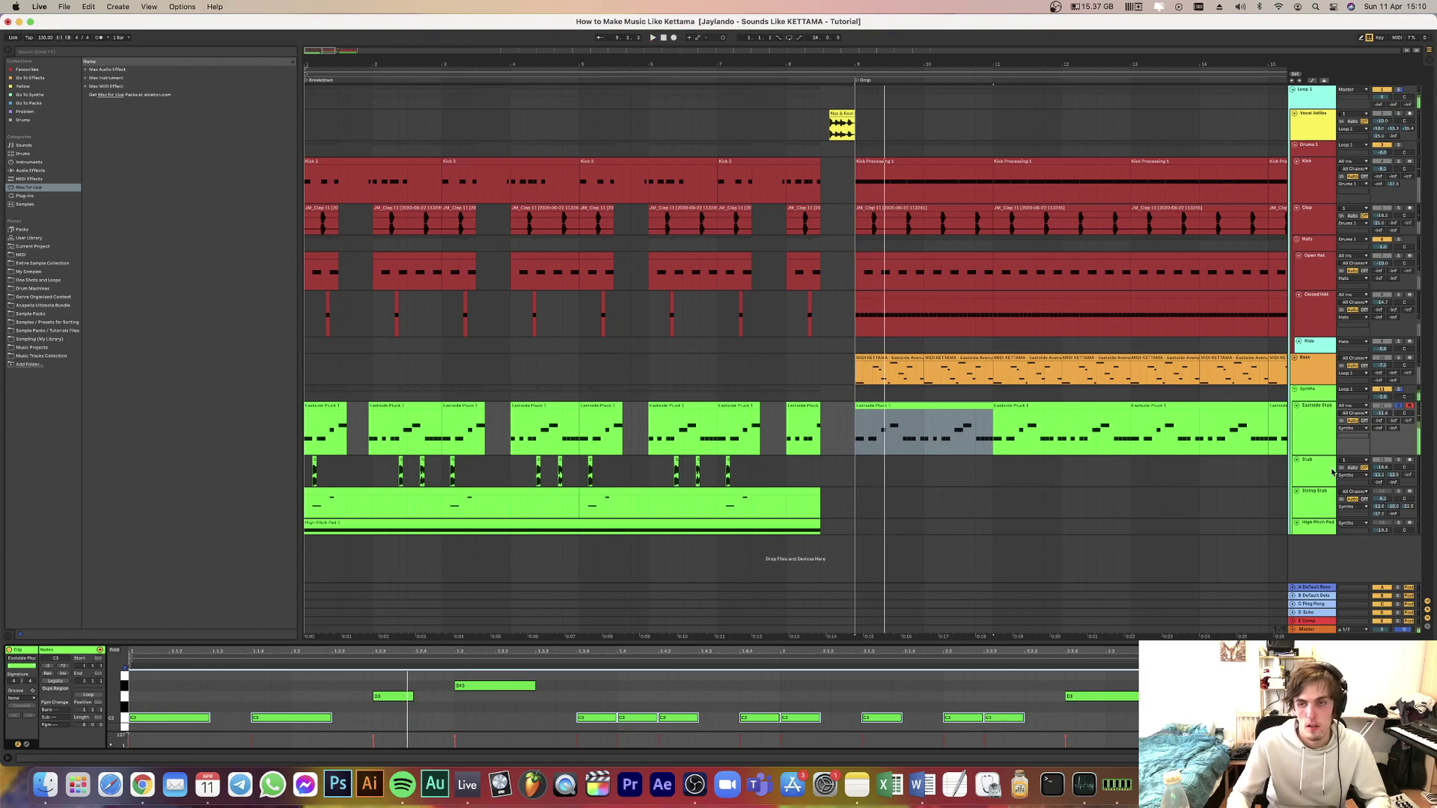
# Examine the Eastside Stab's Velocity device and the velocity of the third note in its drop clip.
pyautogui.hotkey('shift', 'Tab')
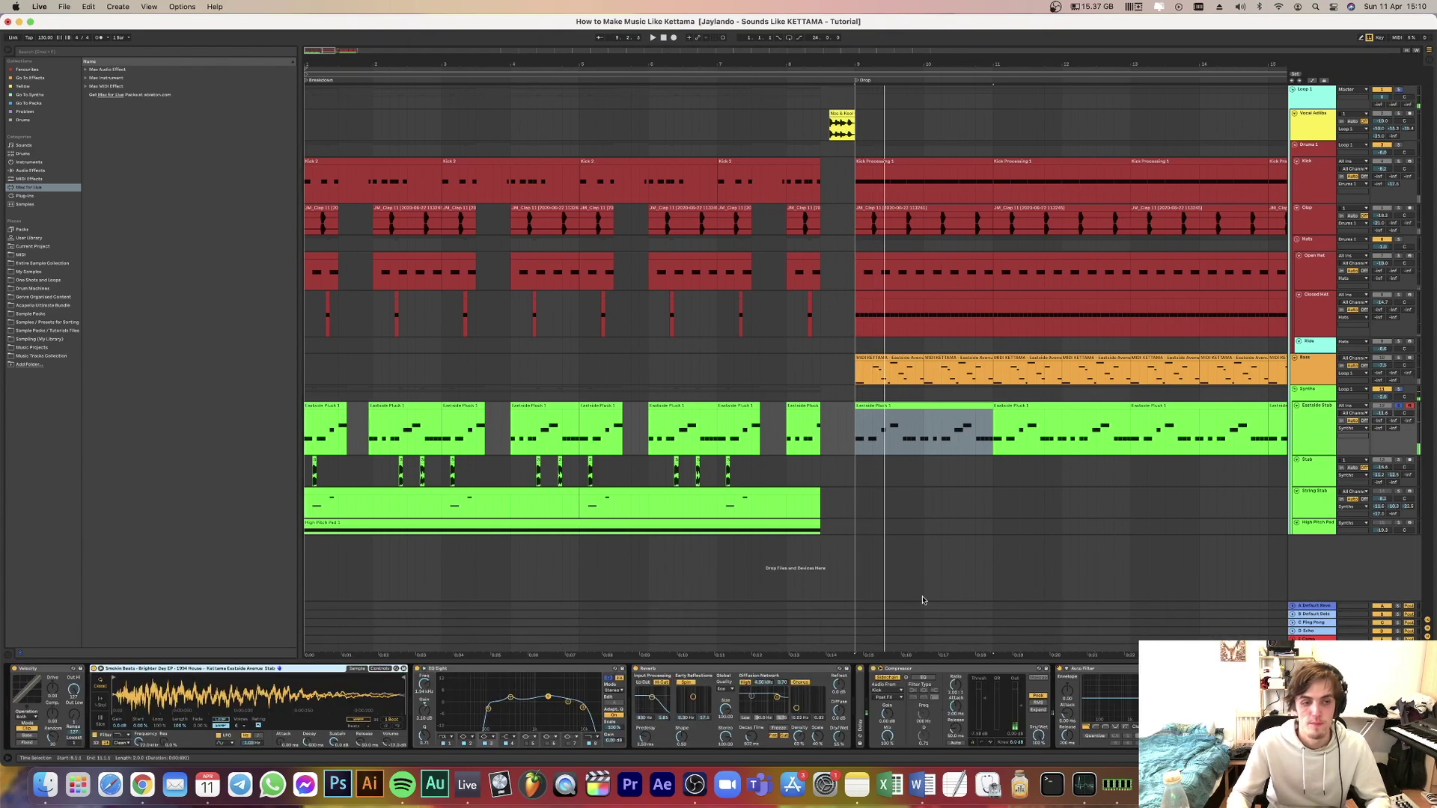
pyautogui.click(52, 673)
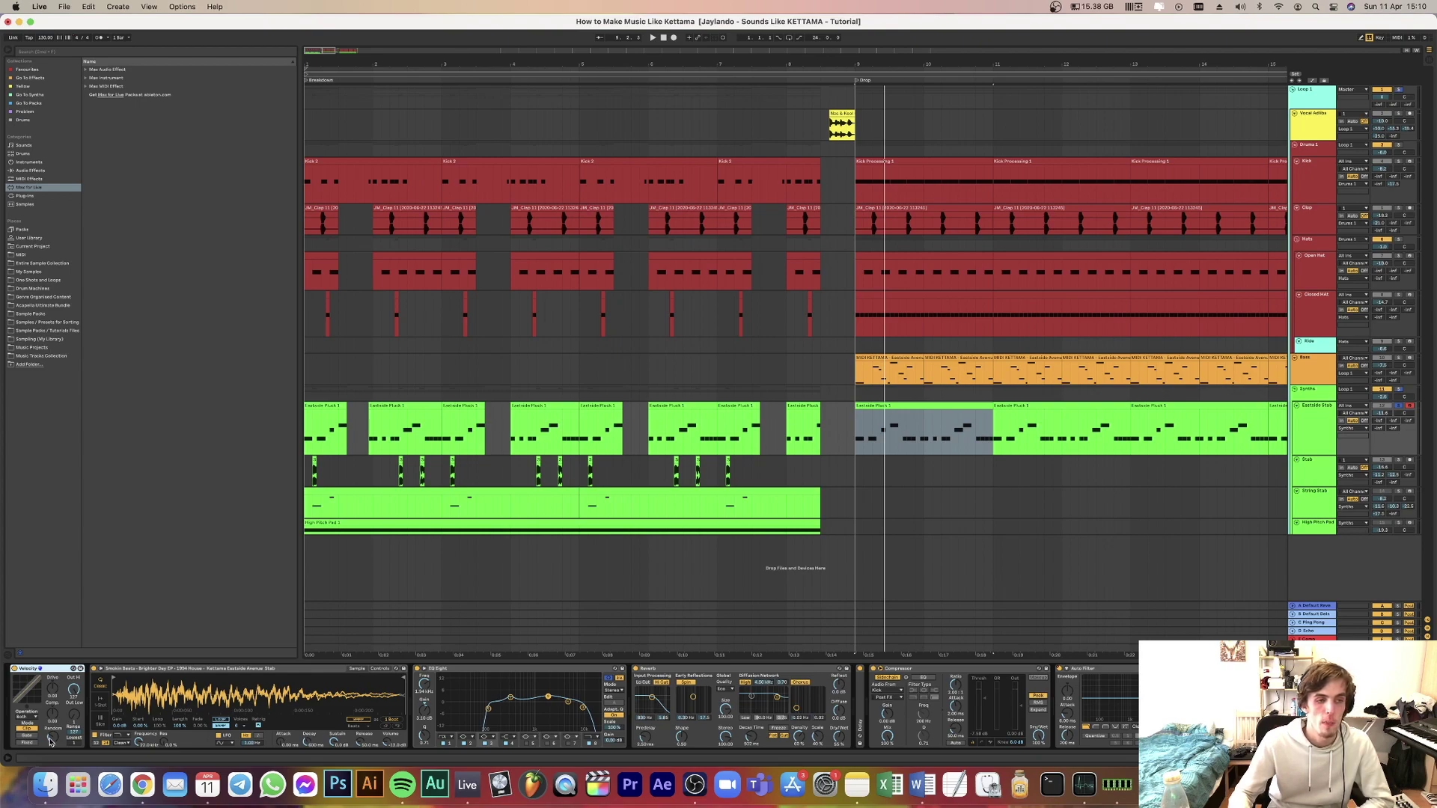
pyautogui.doubleClick(721, 525)
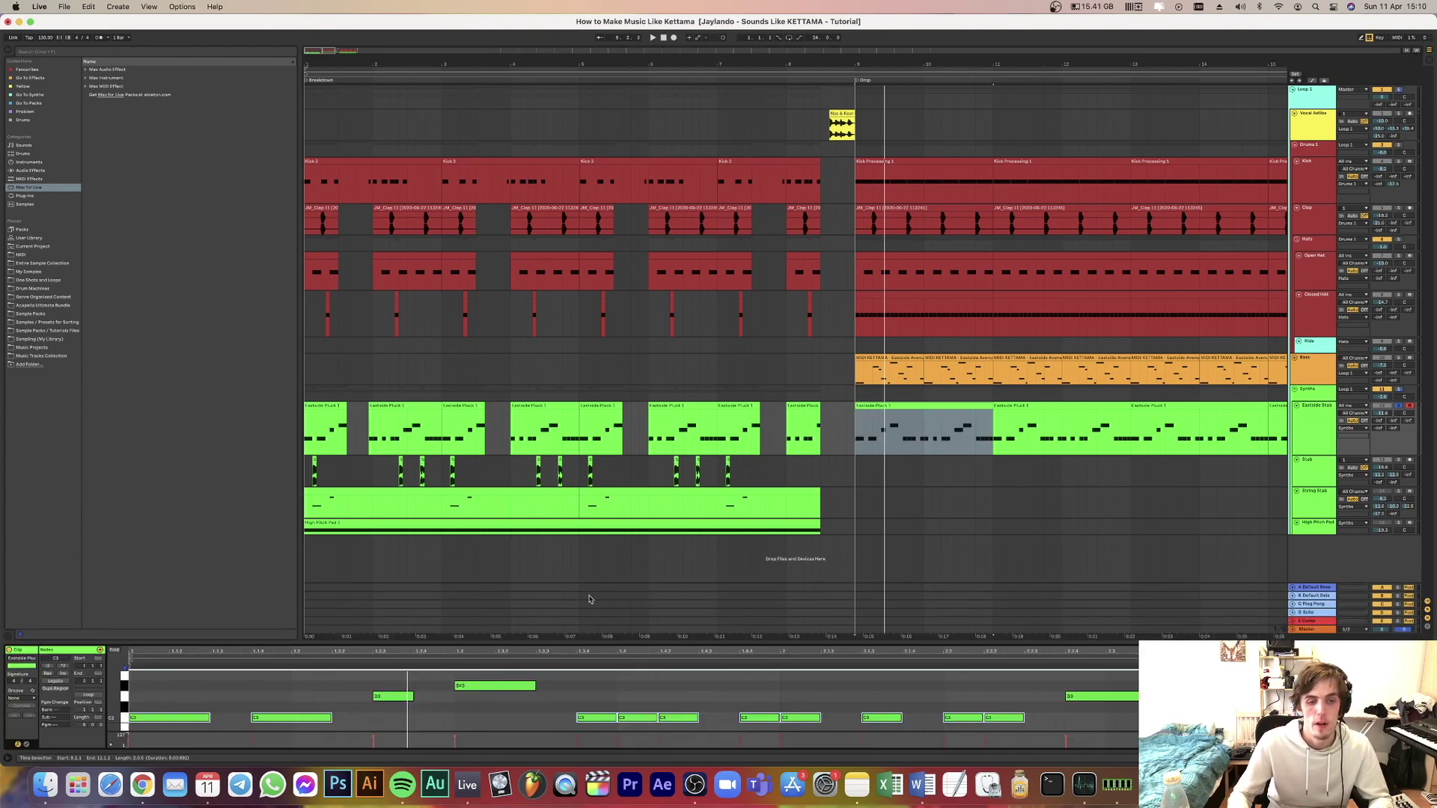
pyautogui.click(378, 696)
pyautogui.moveTo(378, 696); pyautogui.dragTo(378, 687)
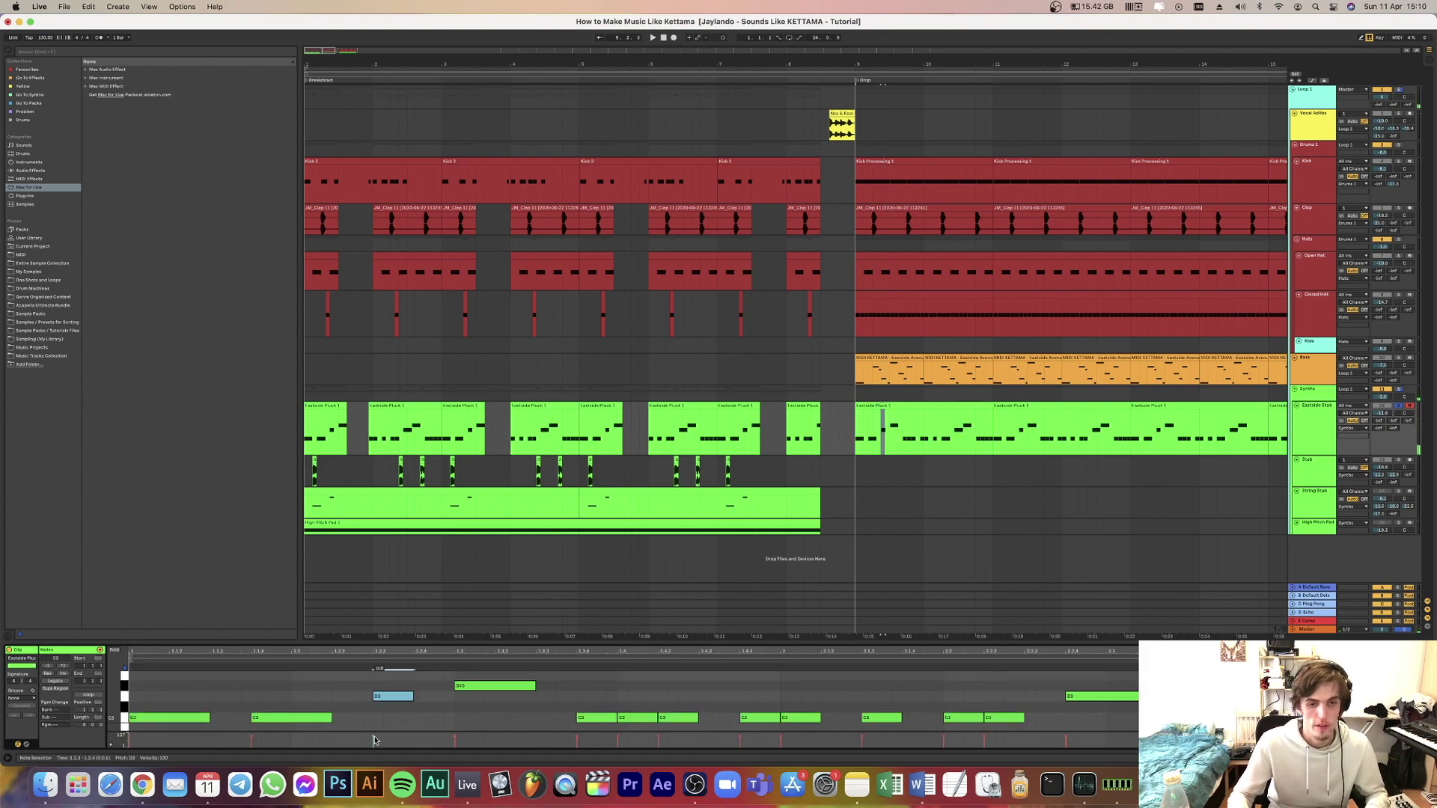
pyautogui.click(1342, 430)
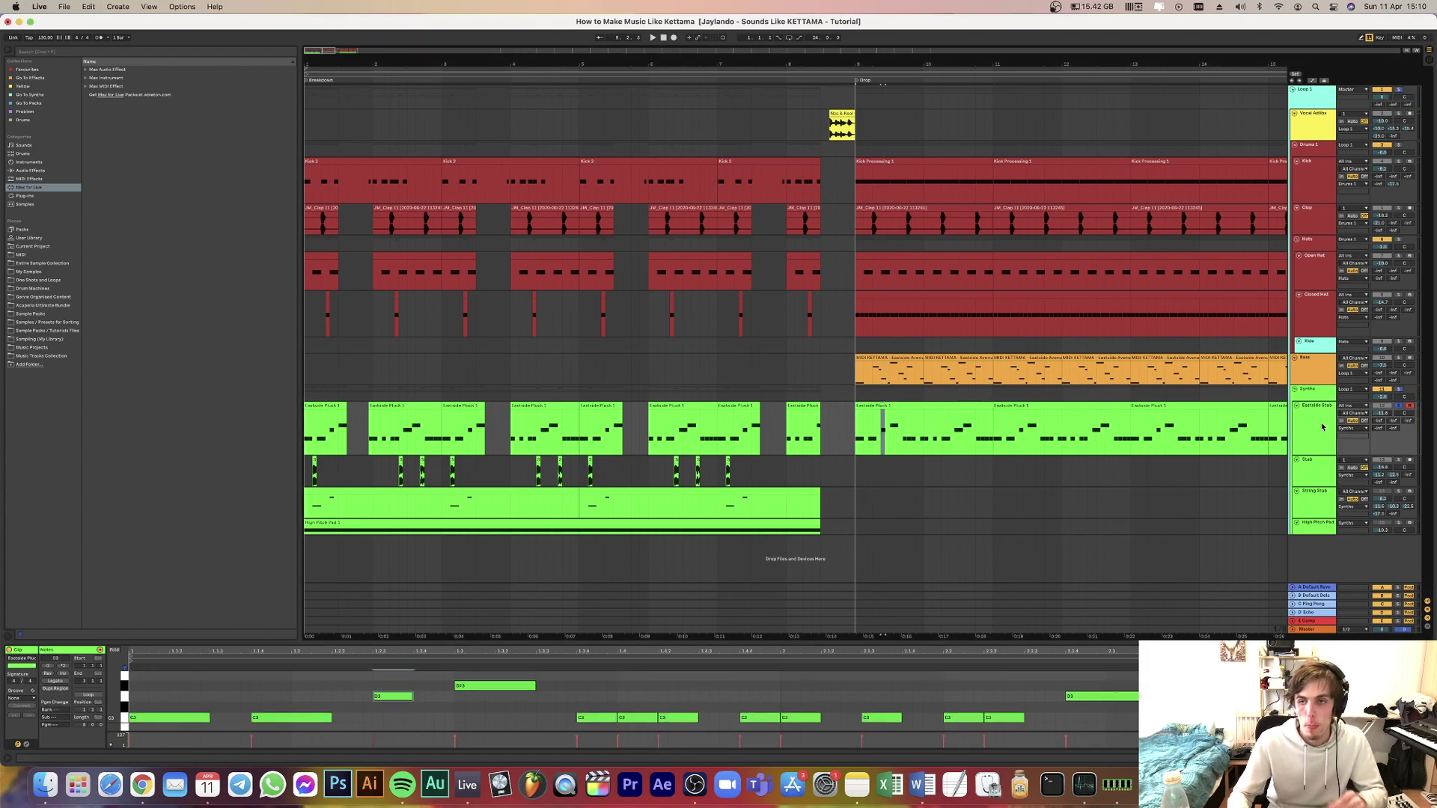
pyautogui.click(1323, 428)
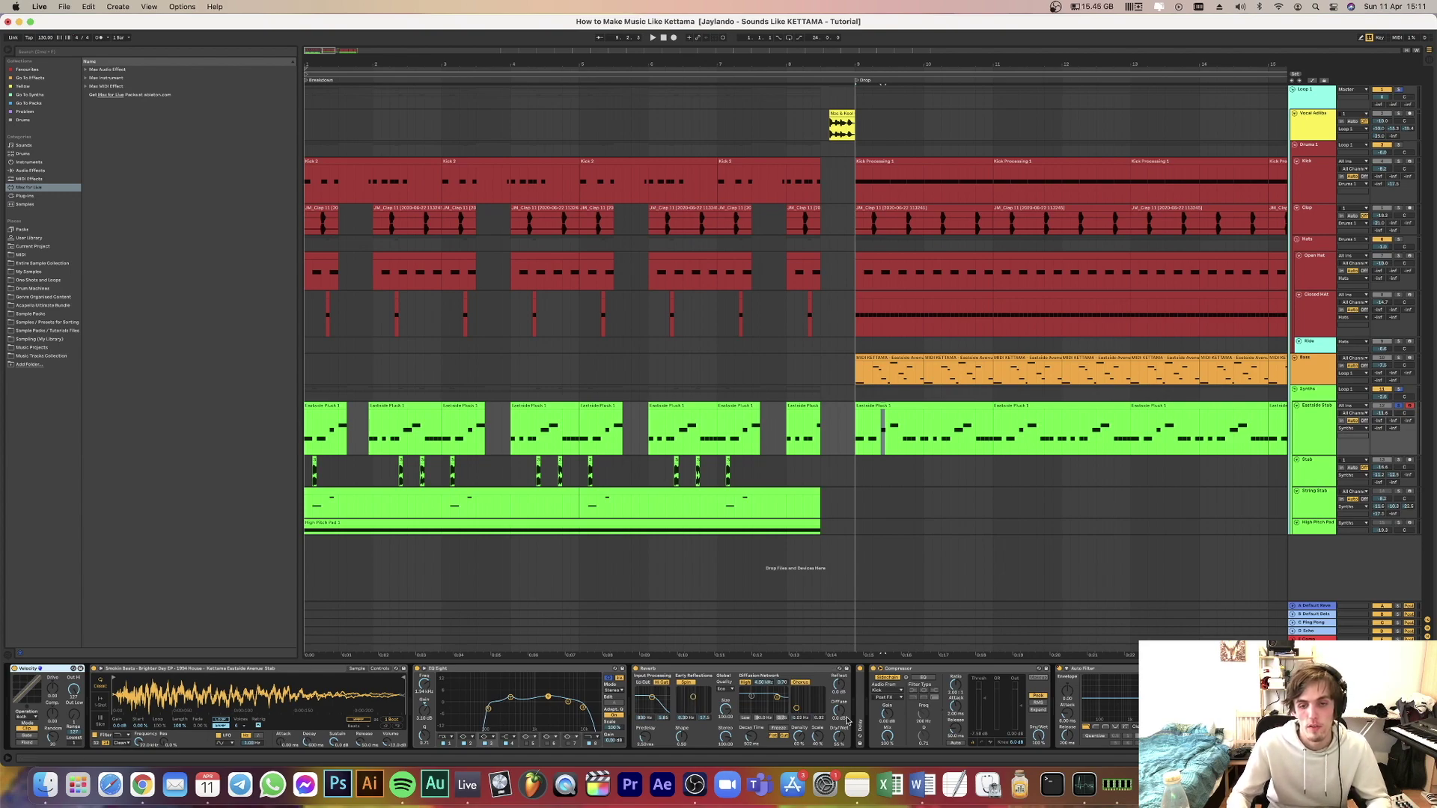
pyautogui.press('space')
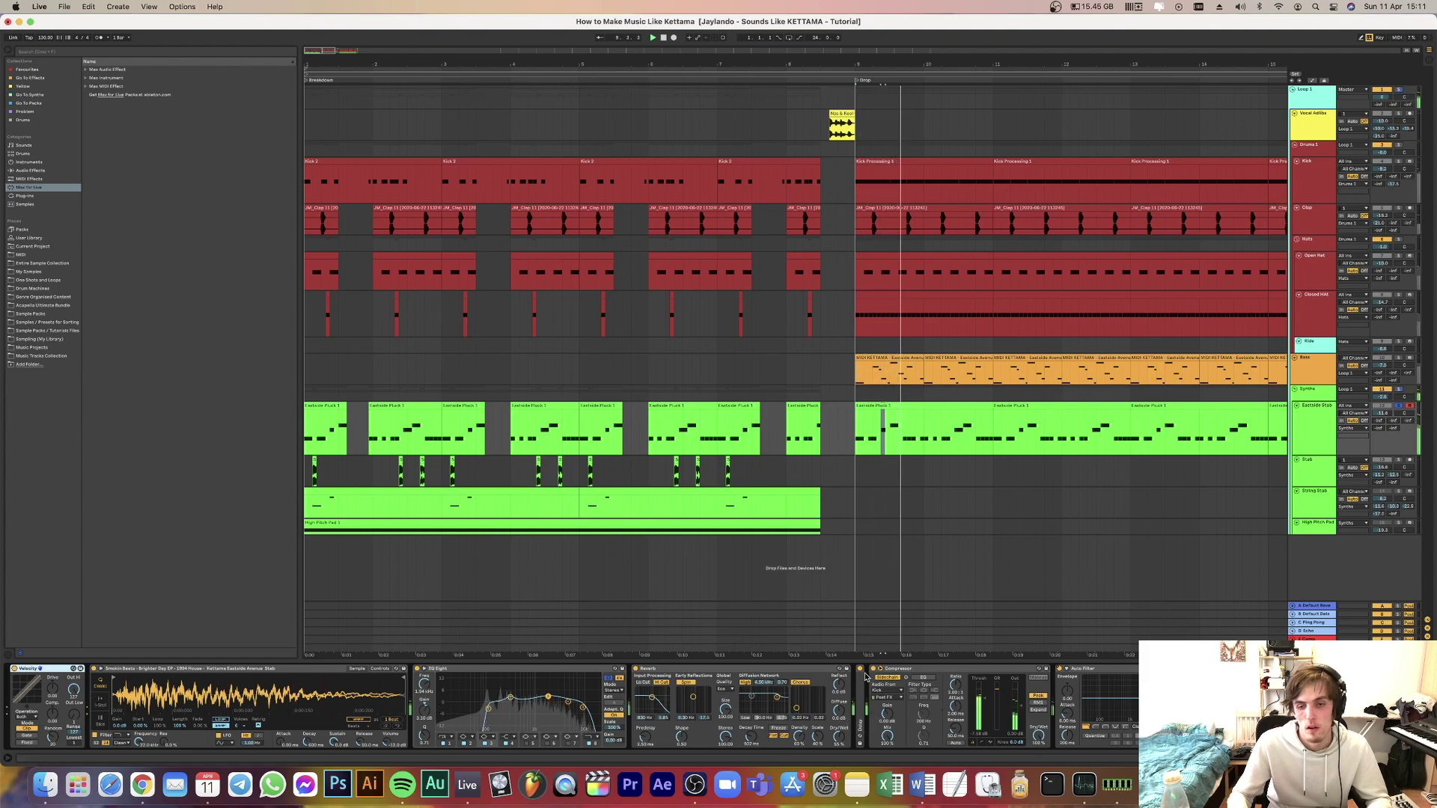
pyautogui.doubleClick(862, 708)
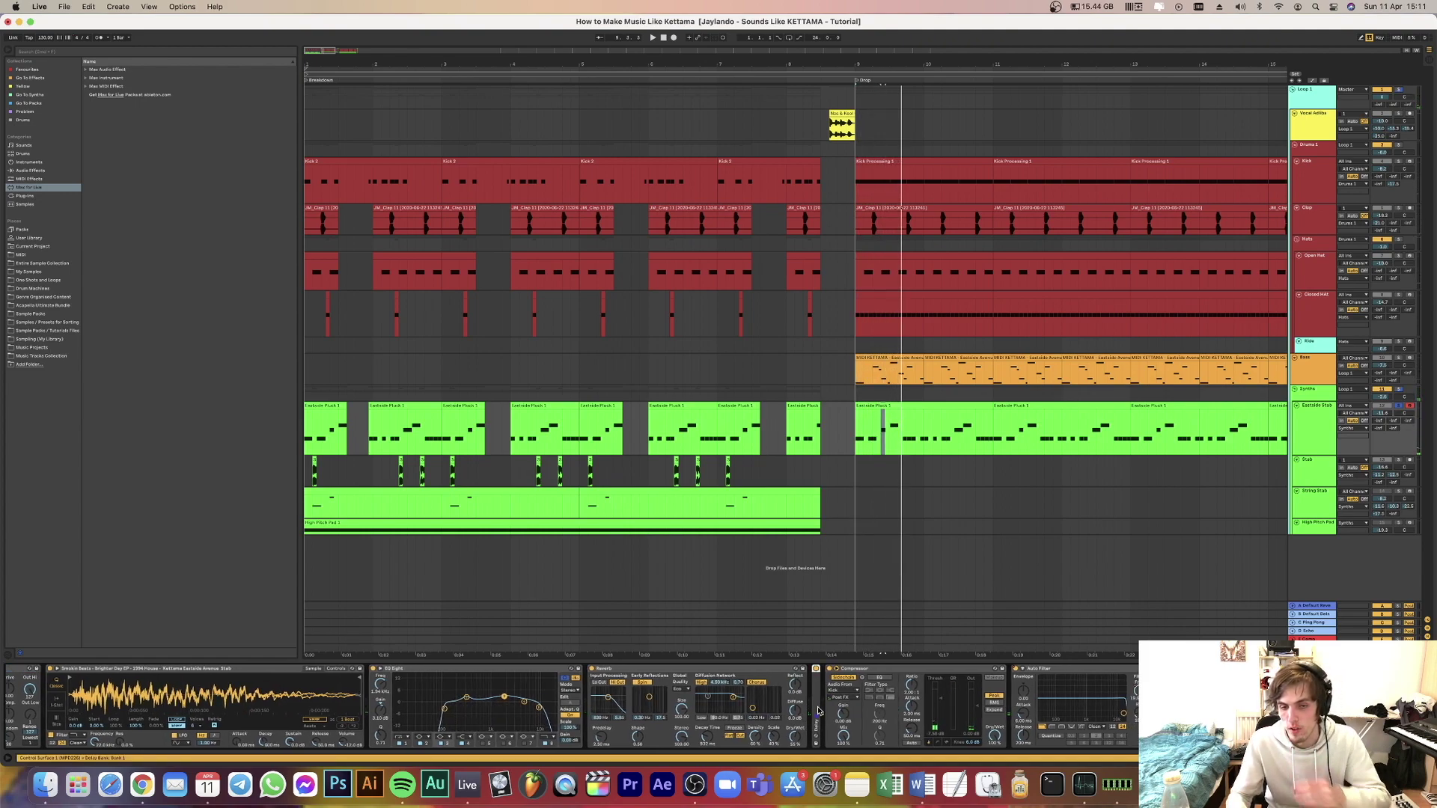
pyautogui.hscroll(8, 949, 700)
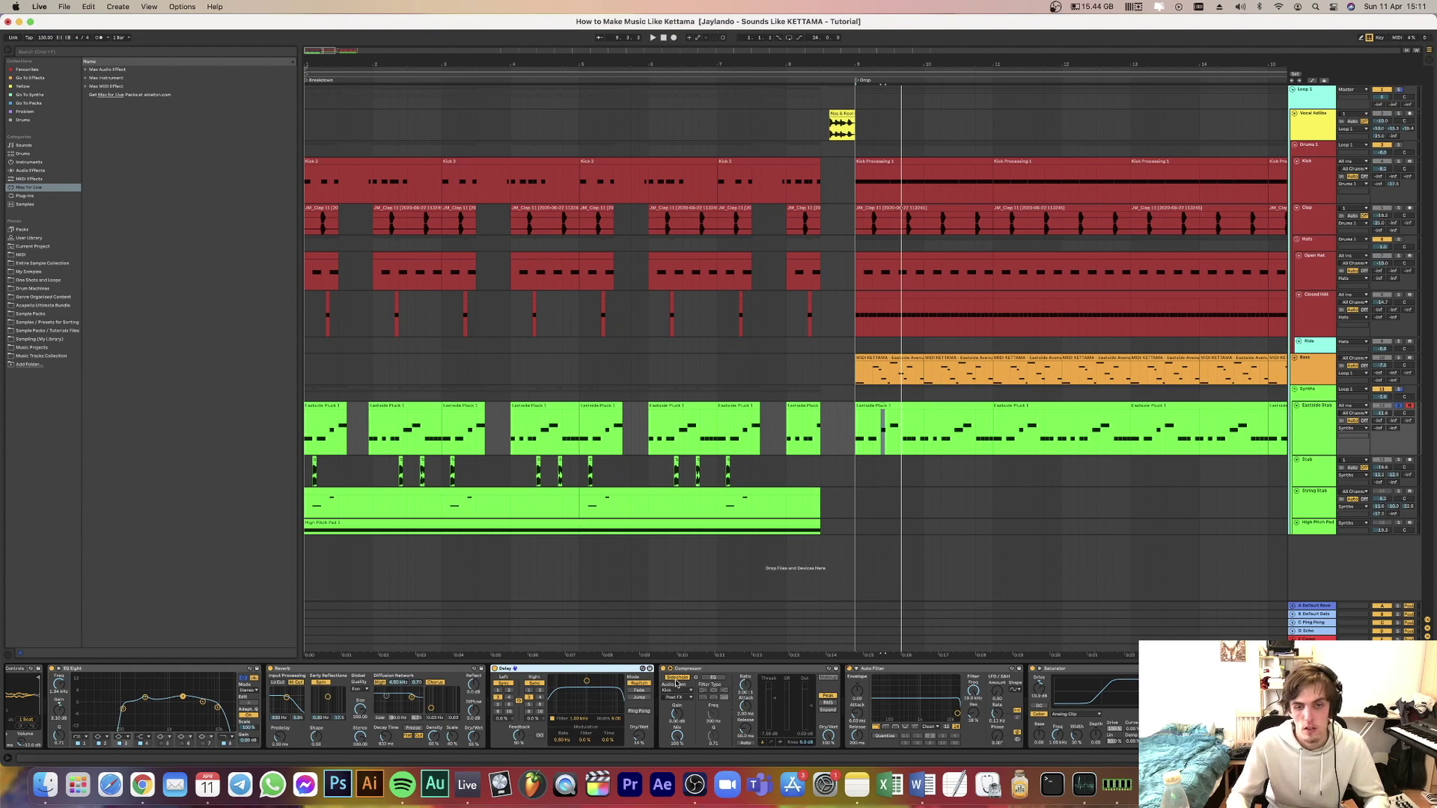
pyautogui.press('space')
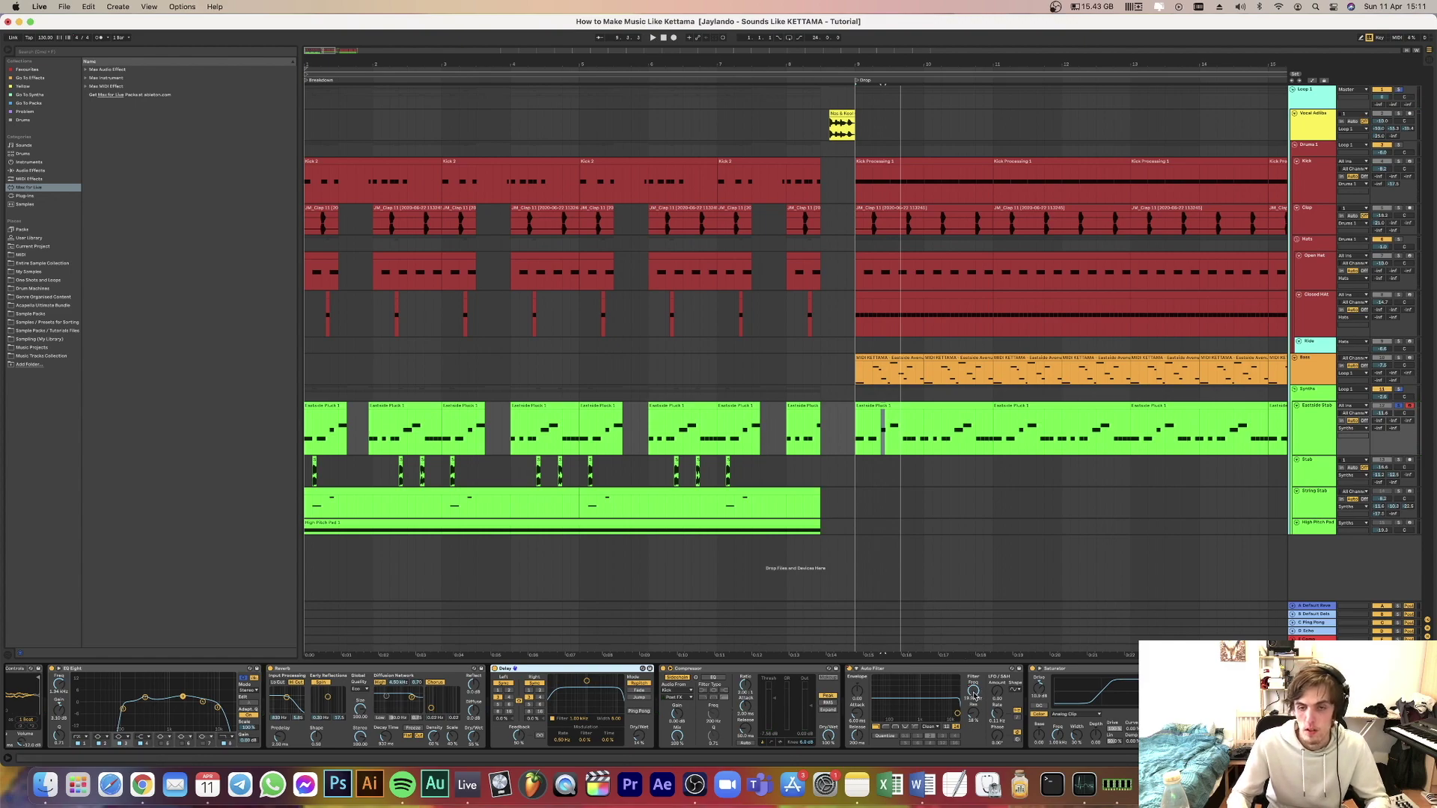
# Examine the Eastside Stab's Auto Filter and its frequency control while playing the breakdown from just before bar 6.
pyautogui.click(934, 672)
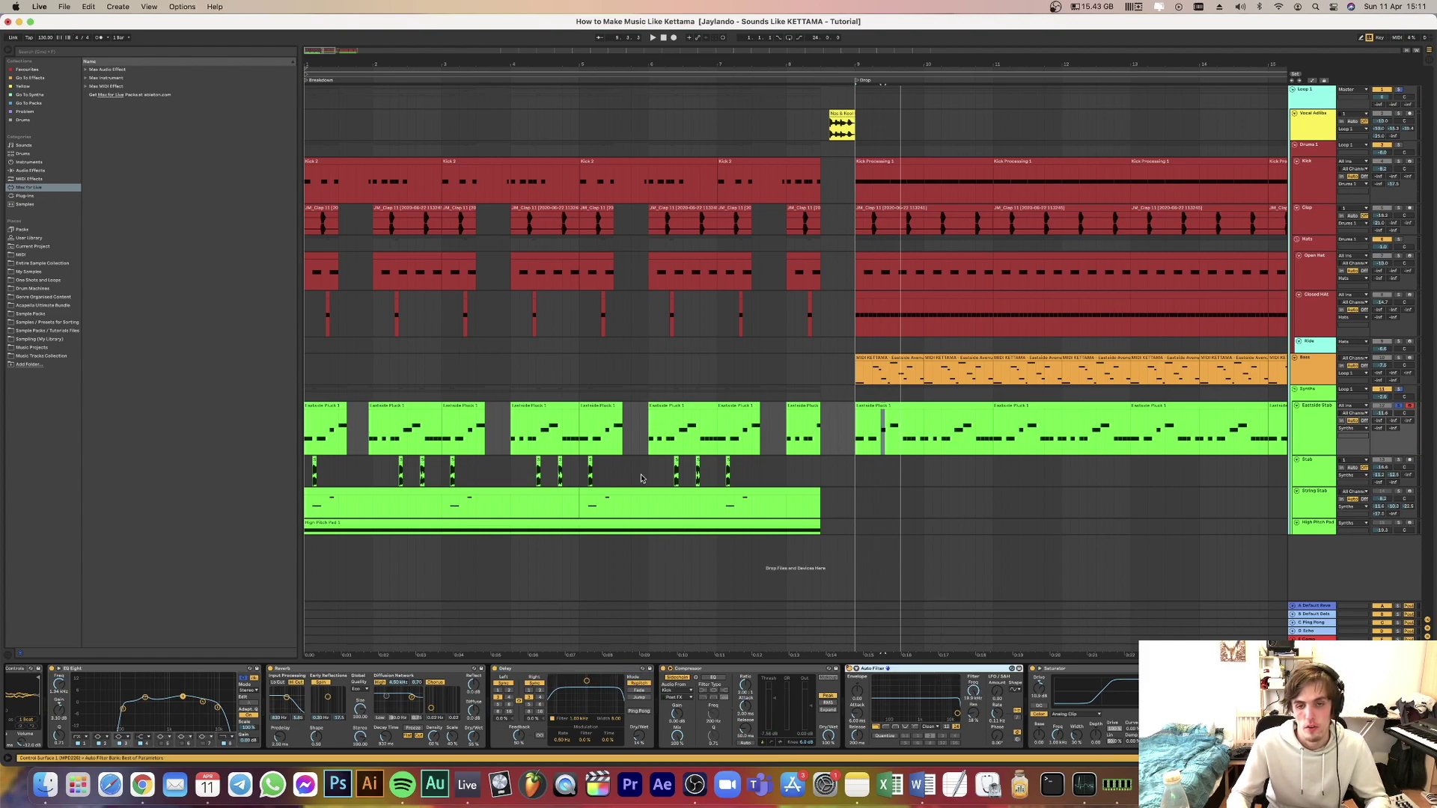
pyautogui.click(642, 478)
pyautogui.press('space')
pyautogui.click(1297, 417)
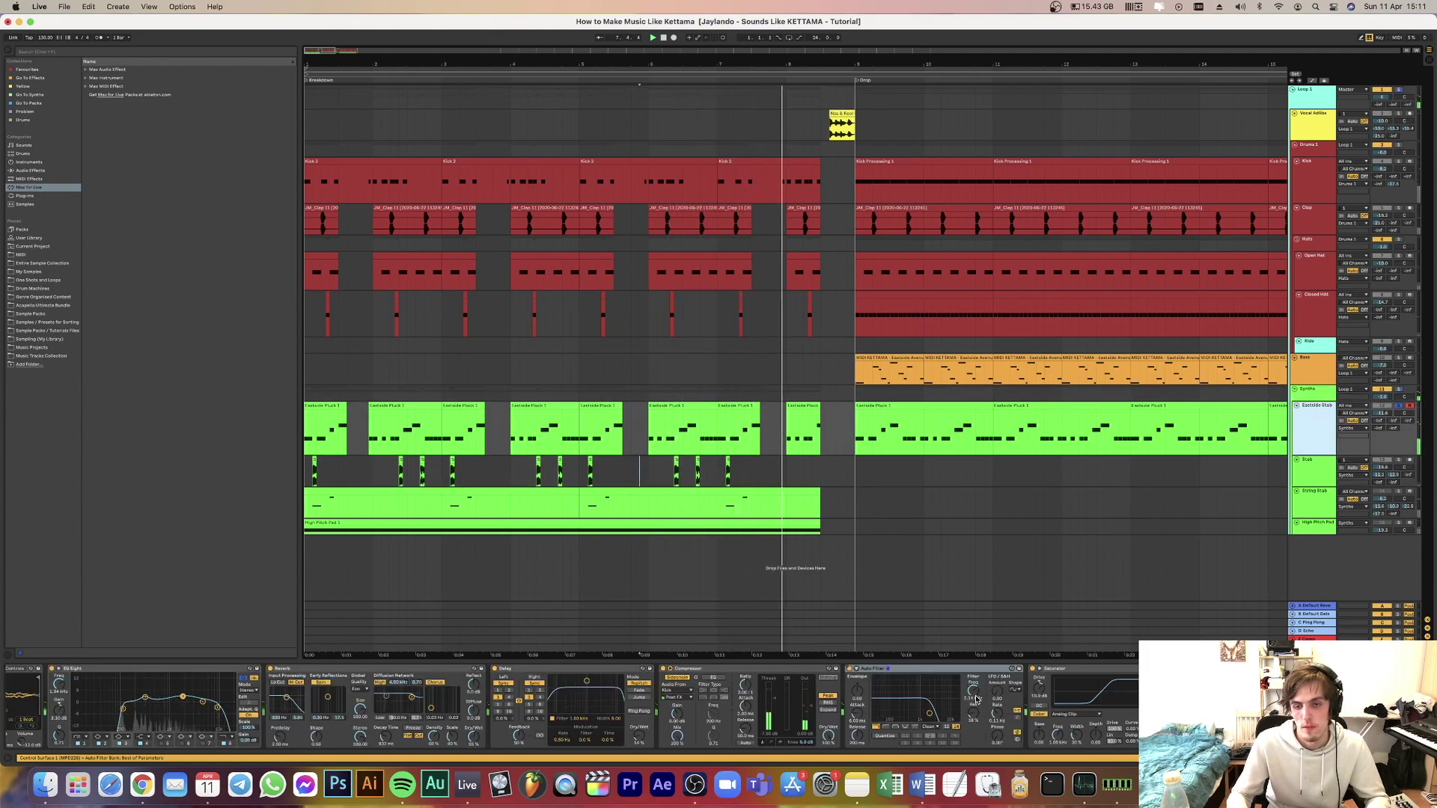
pyautogui.moveTo(975, 697); pyautogui.dragTo(975, 645)
pyautogui.press('space')
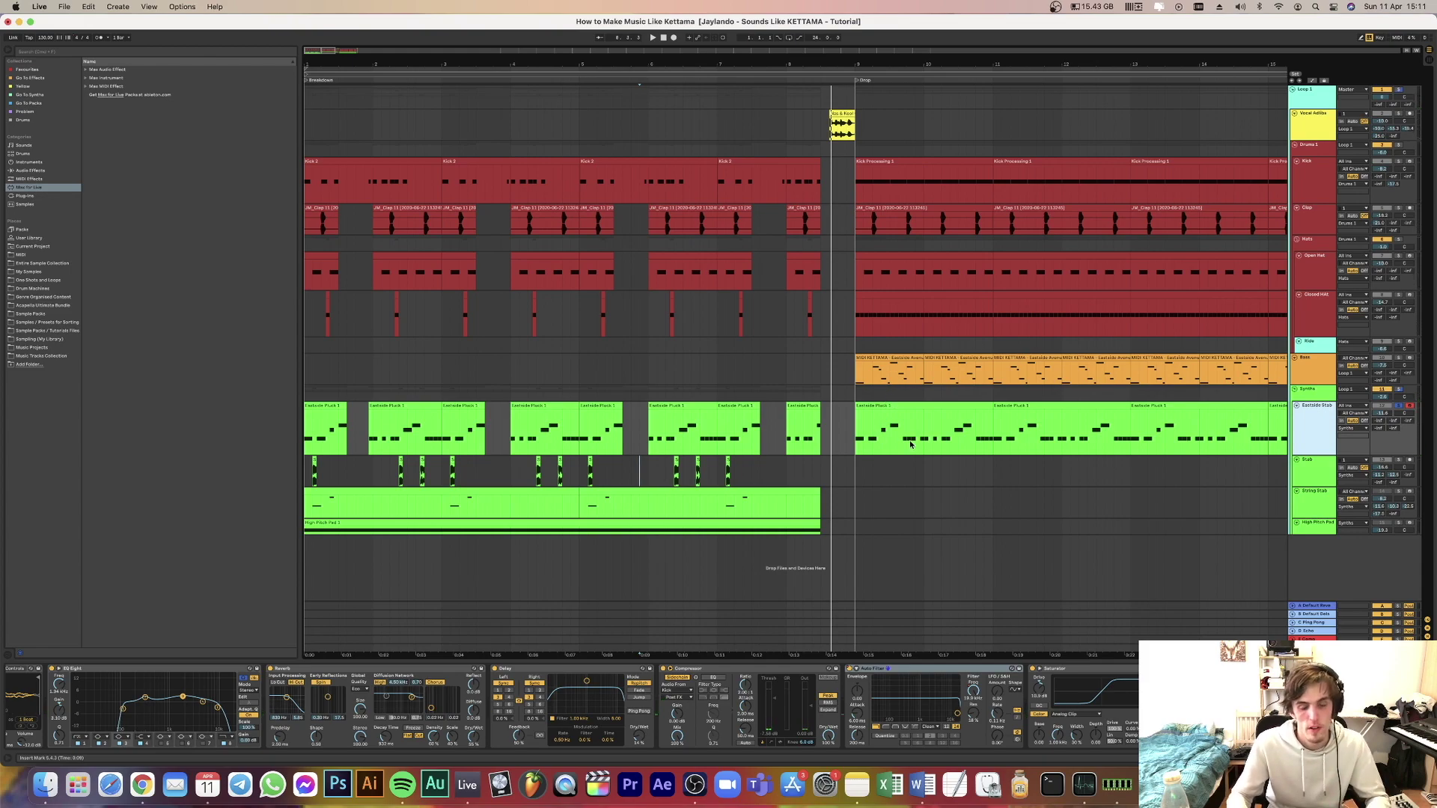
# Examine the Eastside Stab's Saturator and Multiband Dynamics while replaying the soloed stab in the breakdown.
pyautogui.hscroll(5, 1068, 694)
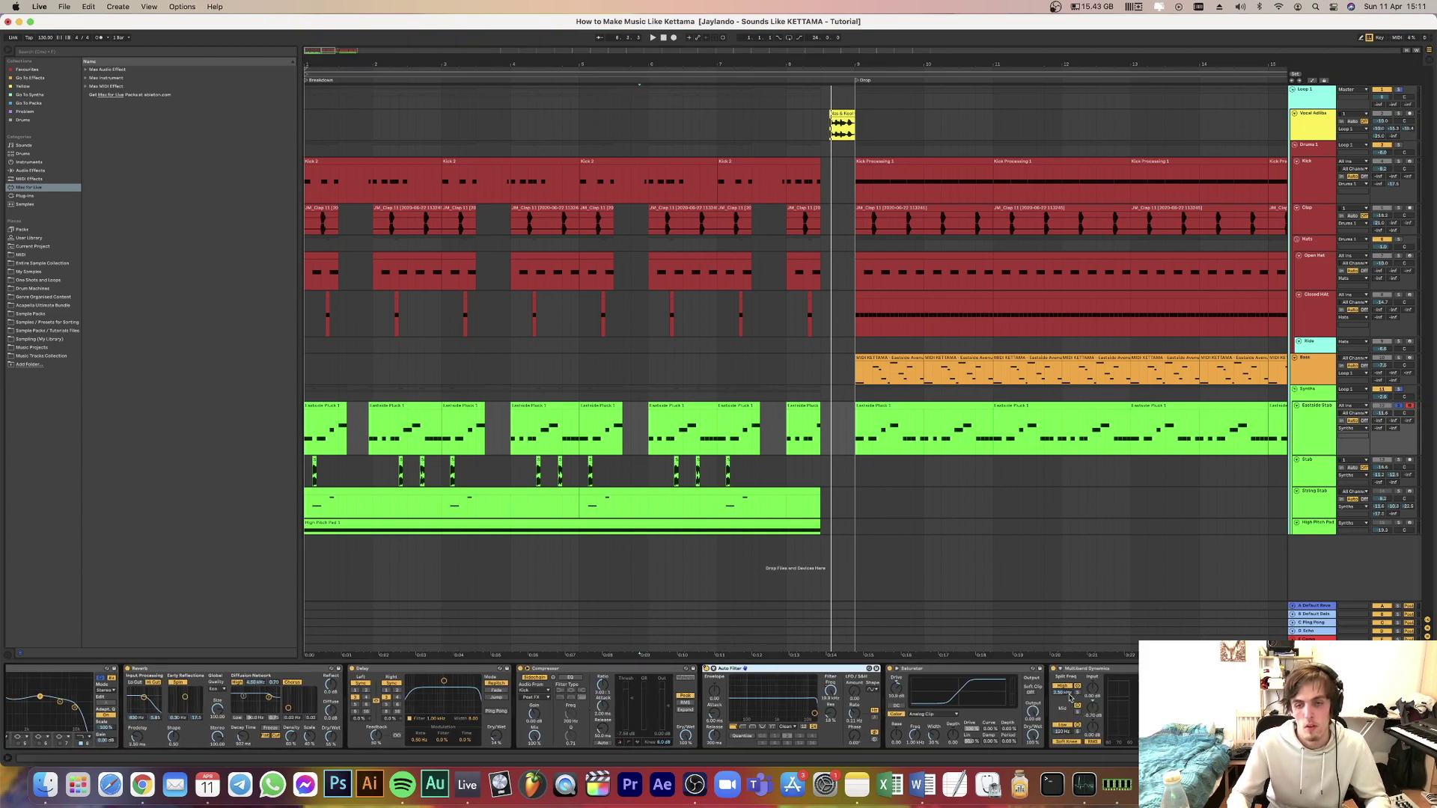
pyautogui.hscroll(3, 973, 696)
pyautogui.press('space')
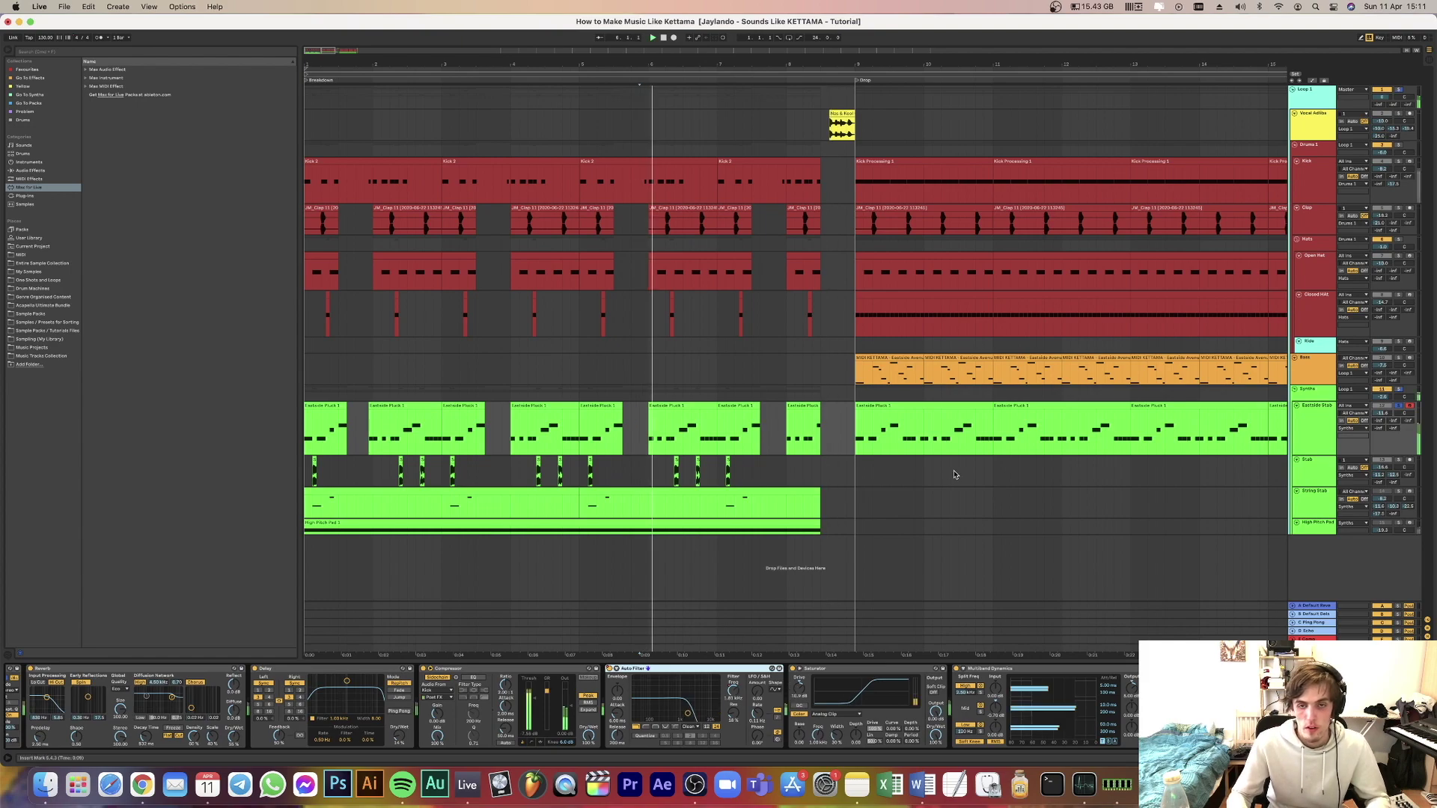
pyautogui.click(829, 669)
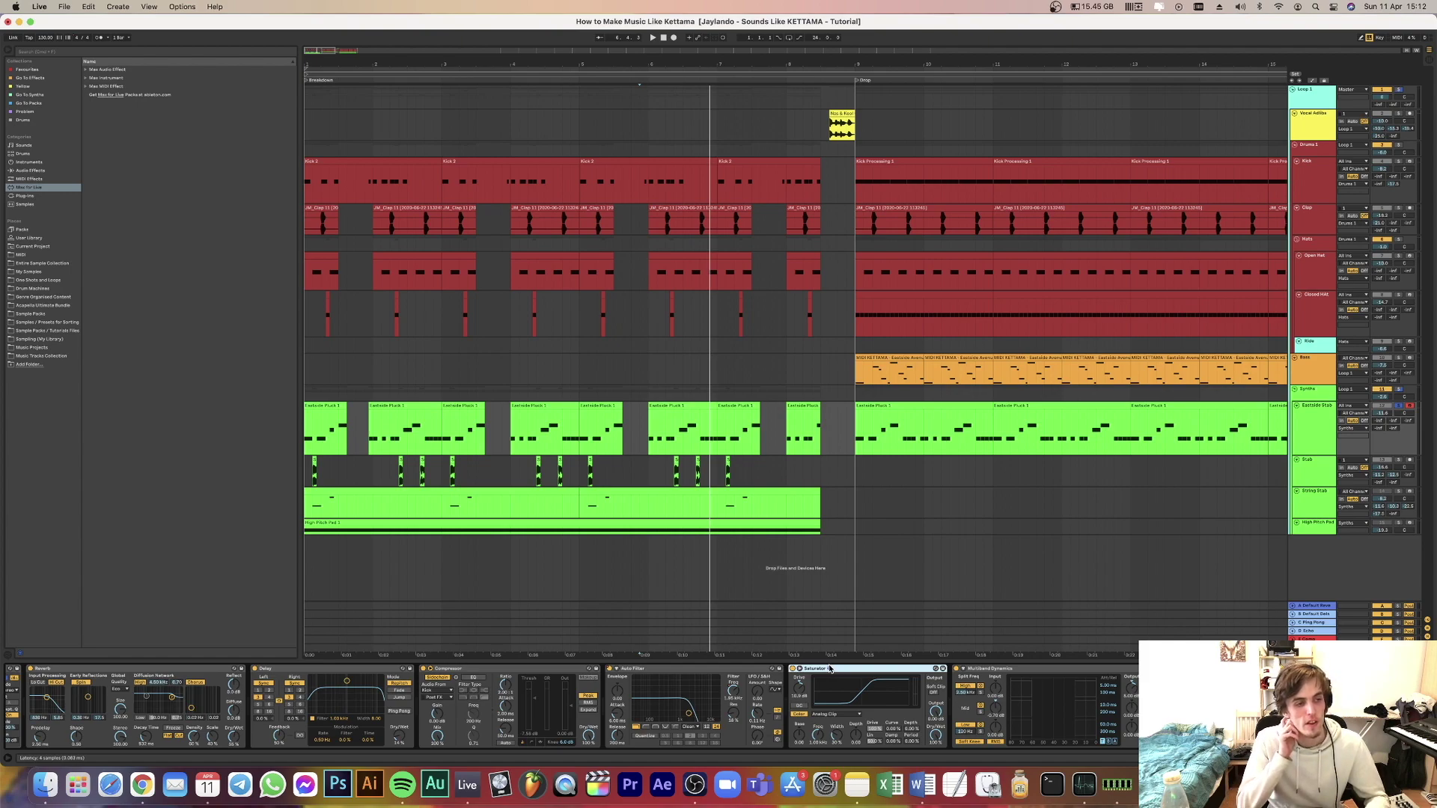
pyautogui.press('space')
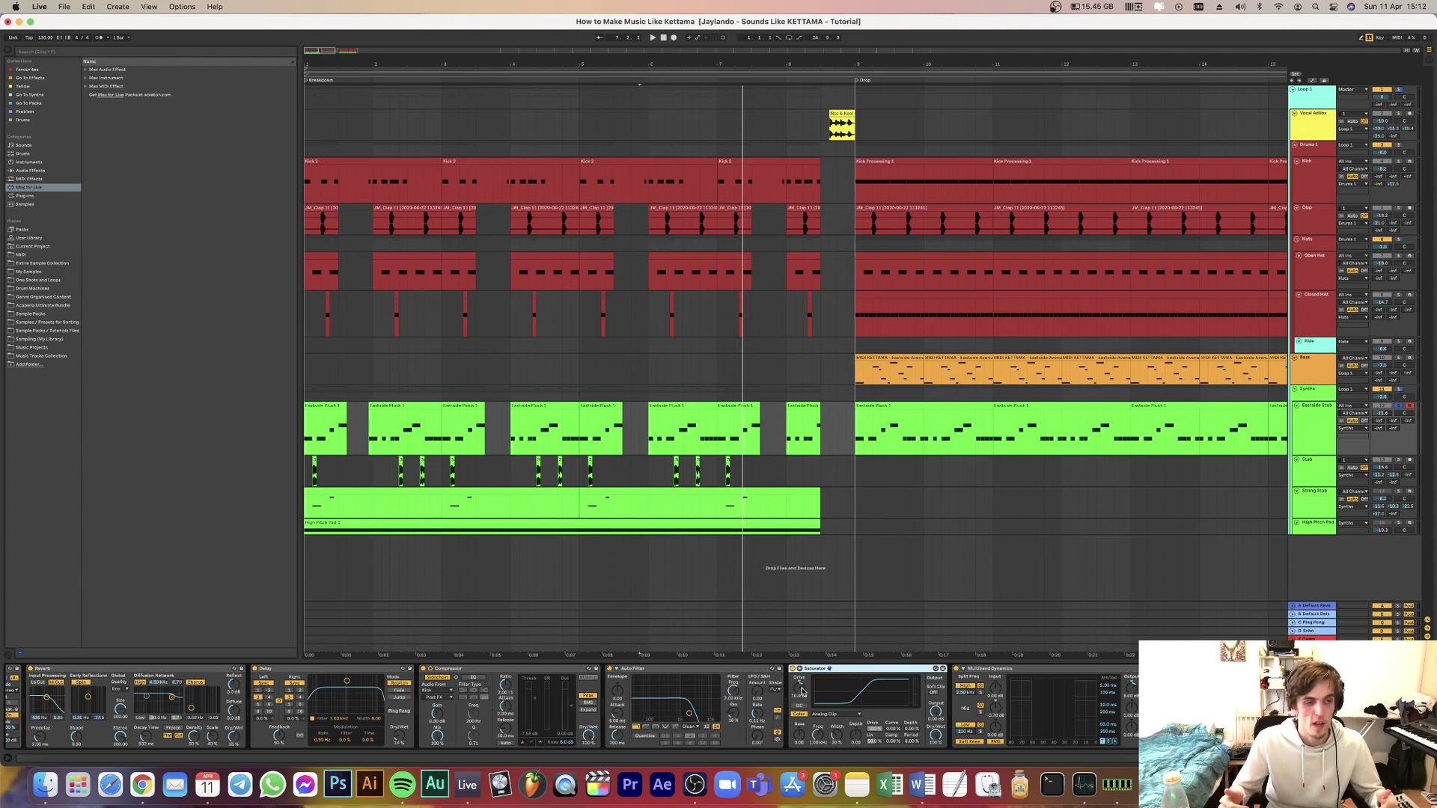
pyautogui.press('space')
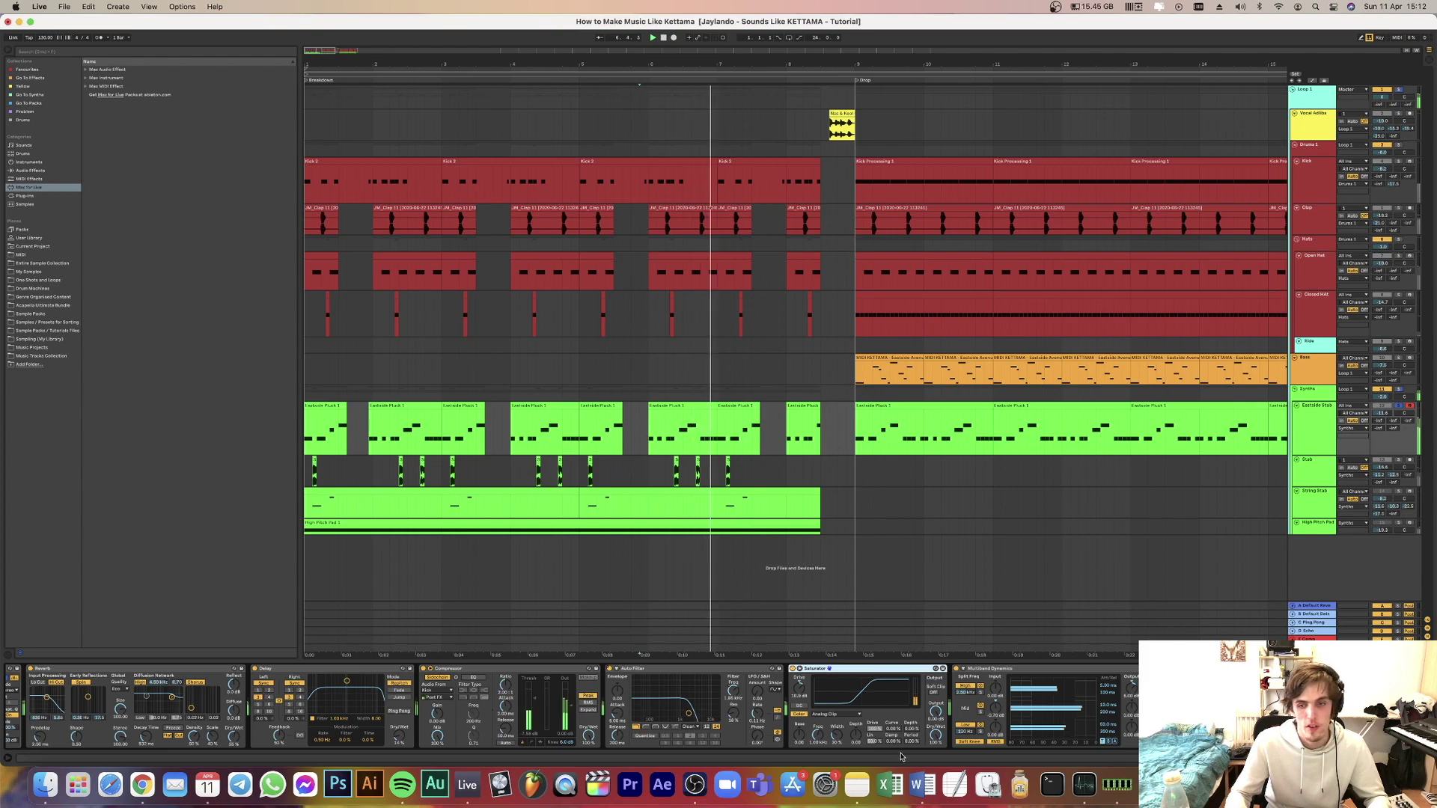
pyautogui.click(989, 676)
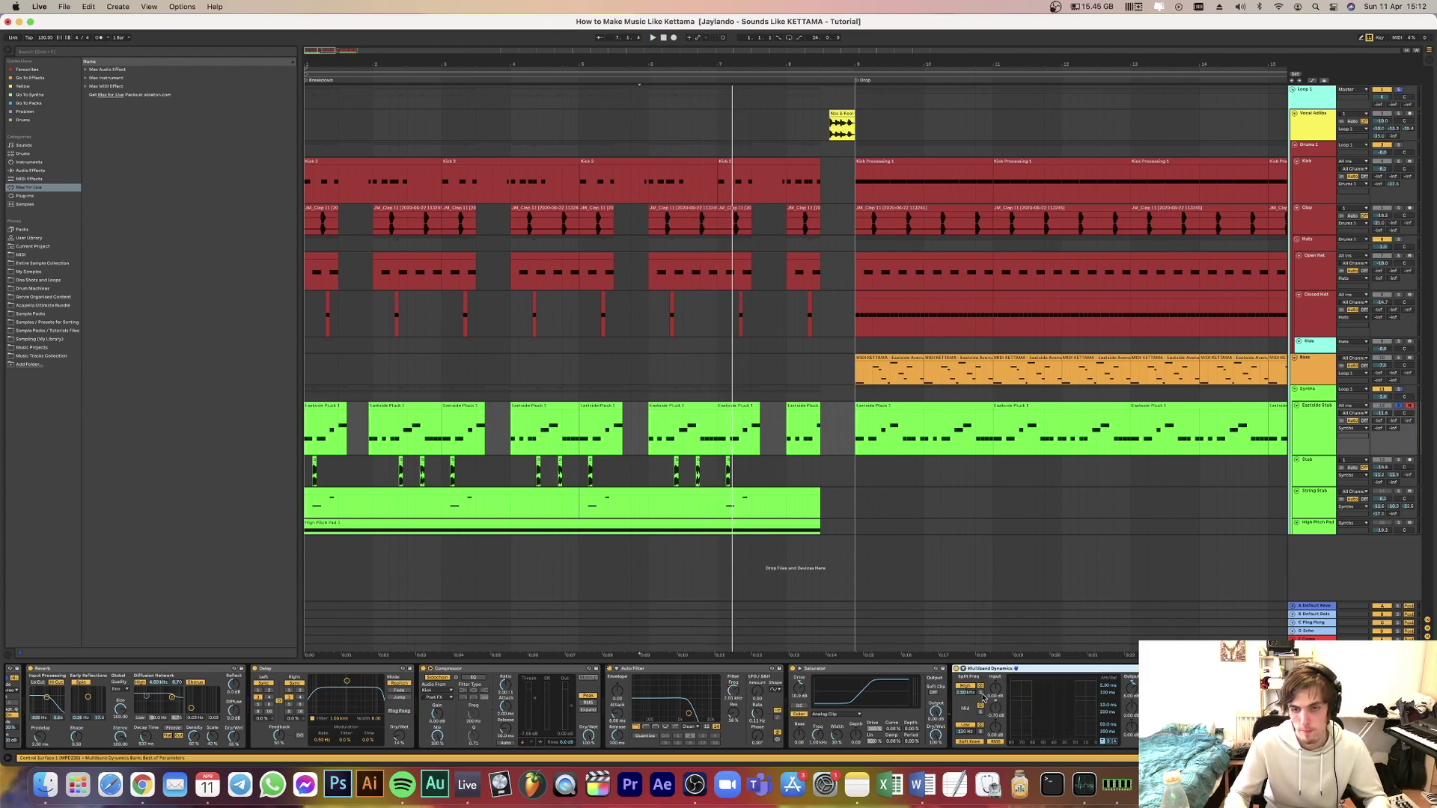
pyautogui.press('space')
pyautogui.press('space')
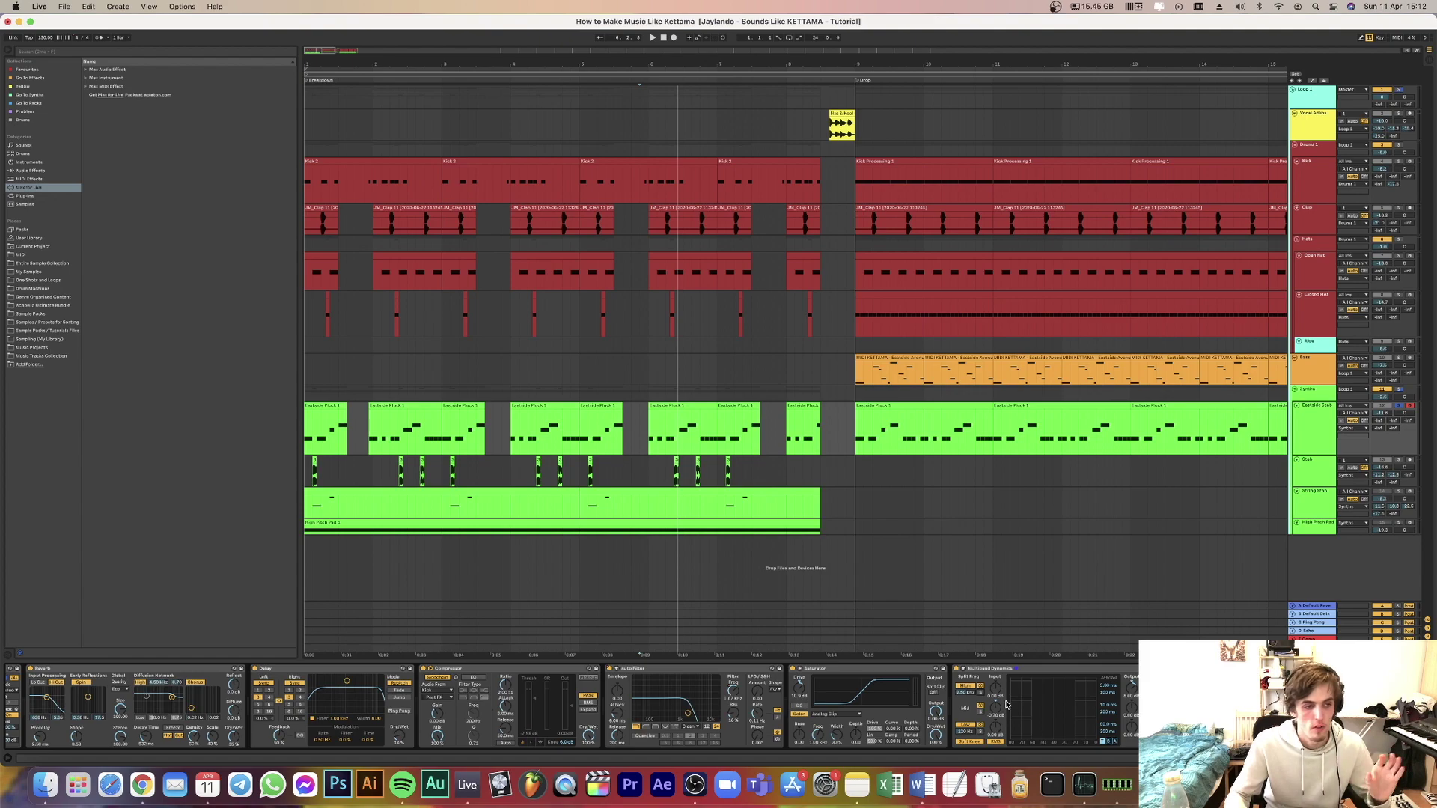
pyautogui.press('space')
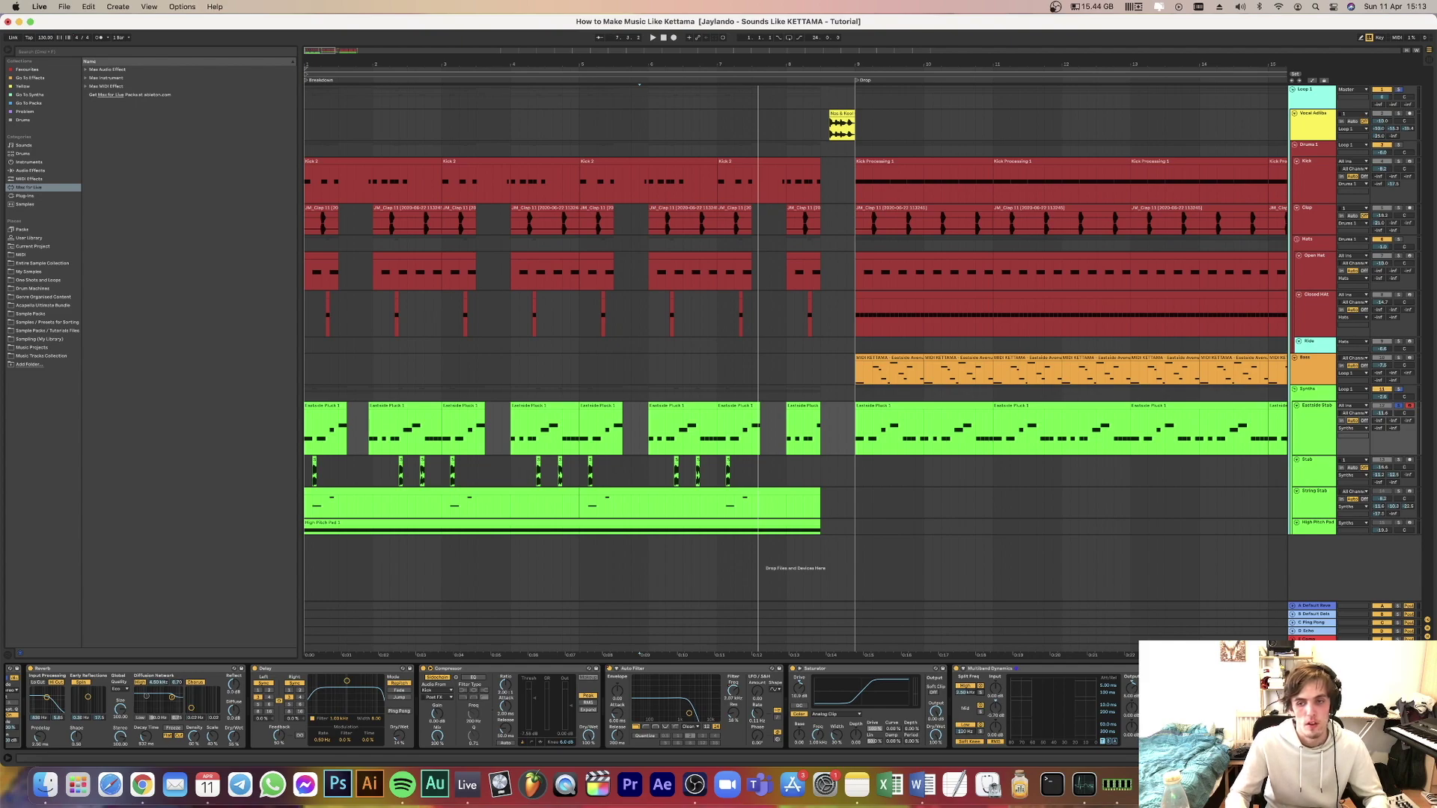
# Loop the breakdown from bar 1 to bar 9 on the Stab audio track and play it with that track soloed.
pyautogui.click(1324, 469)
pyautogui.moveTo(846, 476); pyautogui.dragTo(282, 472)
pyautogui.press('super+l')
pyautogui.press('space')
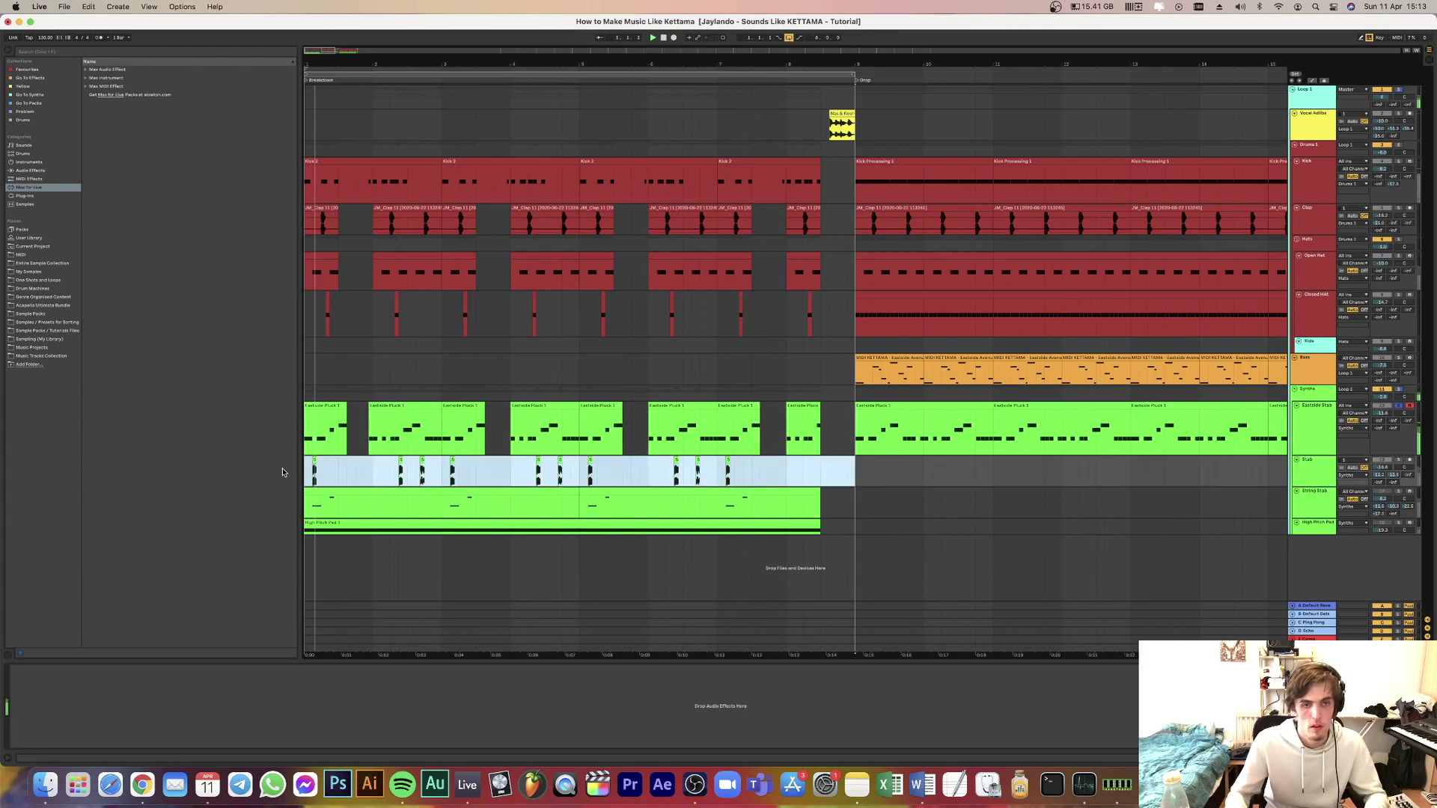
pyautogui.click(1397, 459)
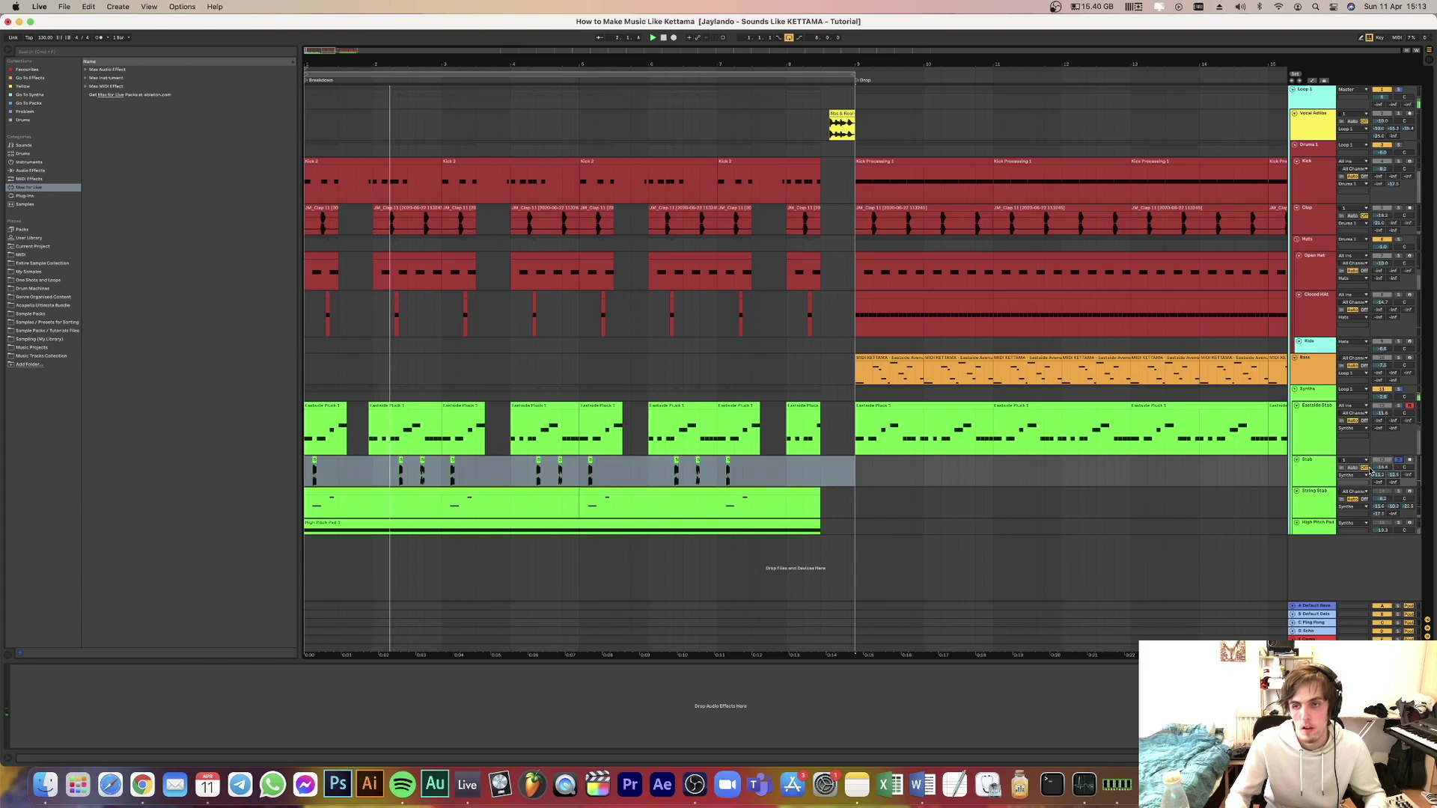
pyautogui.click(1316, 476)
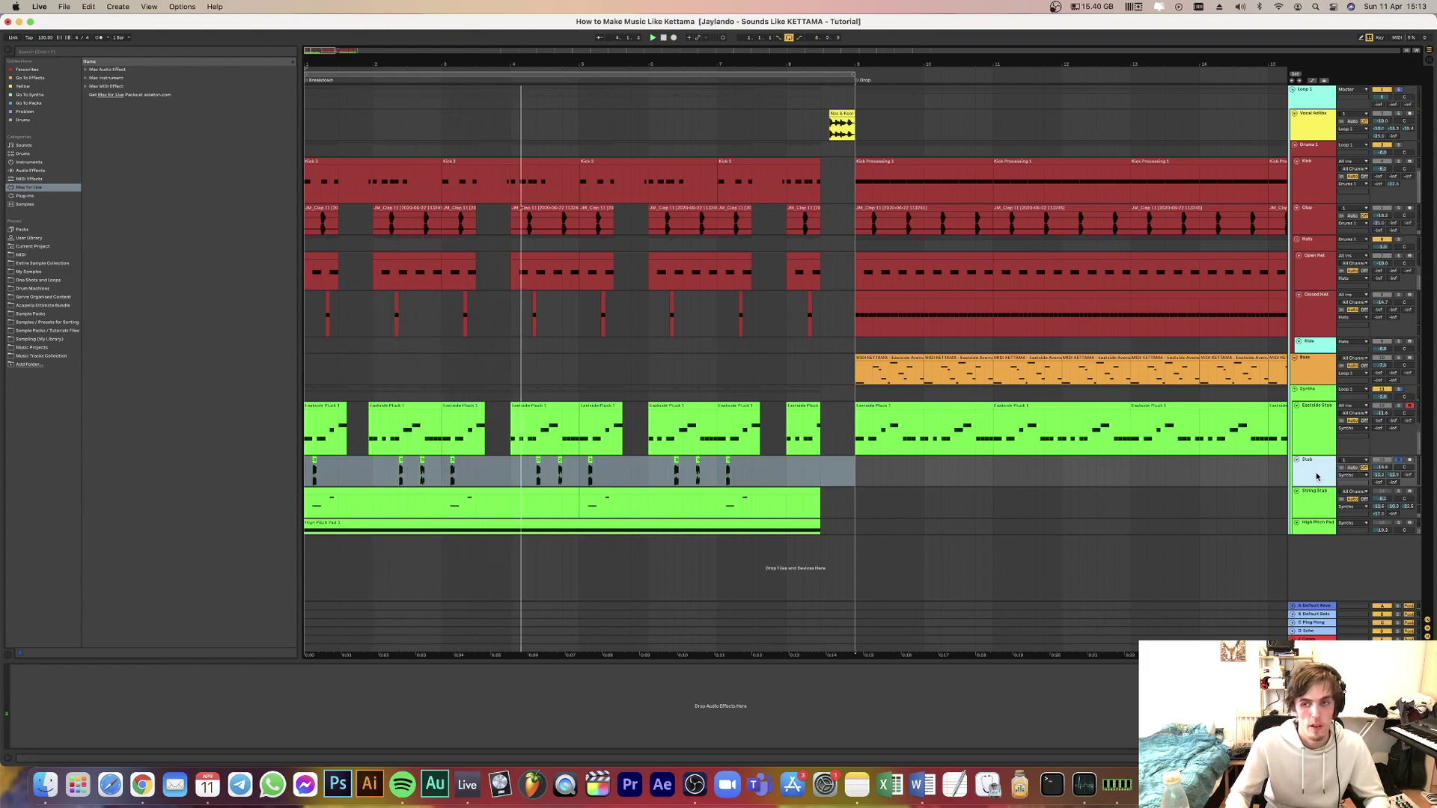
pyautogui.click(818, 632)
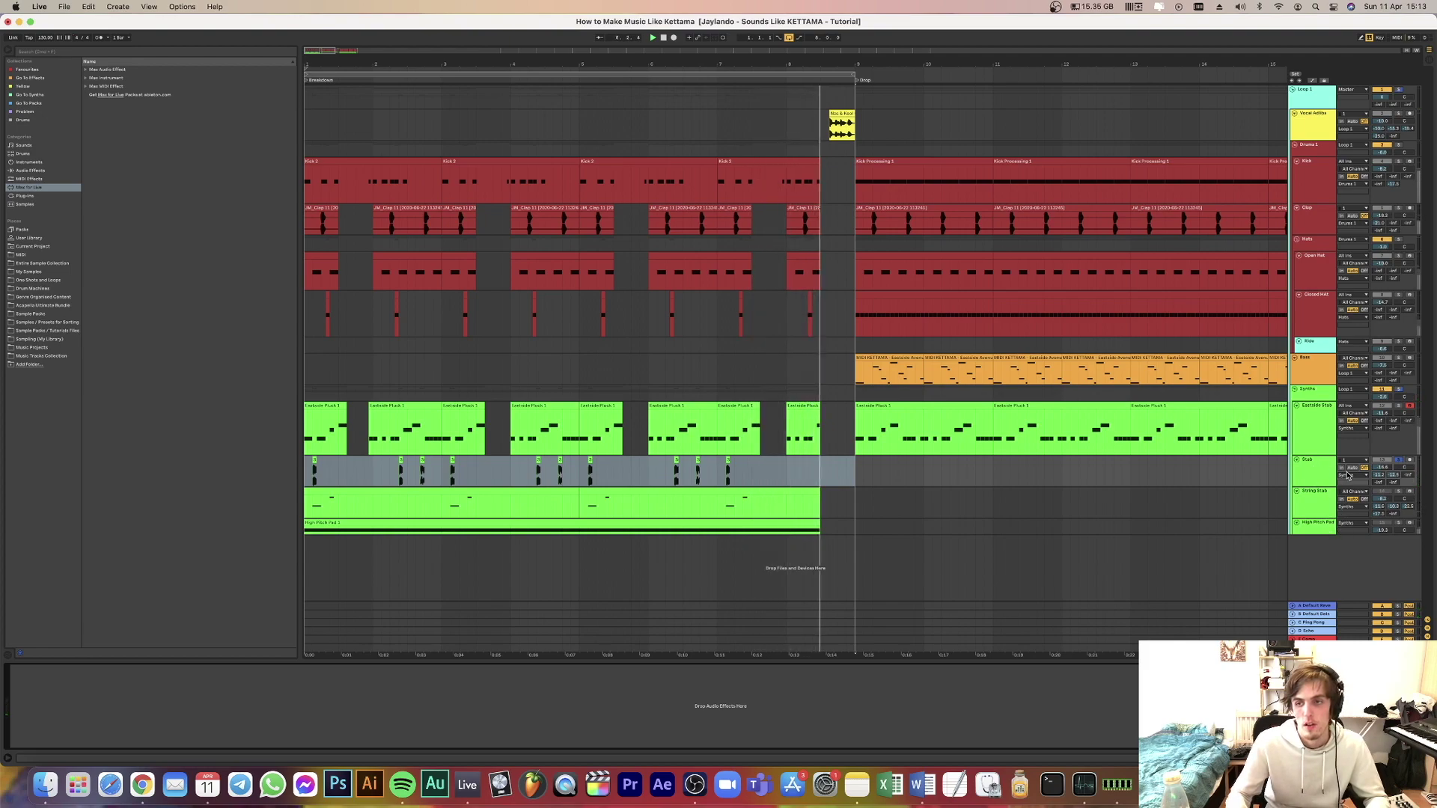
# Examine how the Stab clips line up with the Eastside Stab pattern in the breakdown, soloing both tracks together.
pyautogui.click(1303, 429)
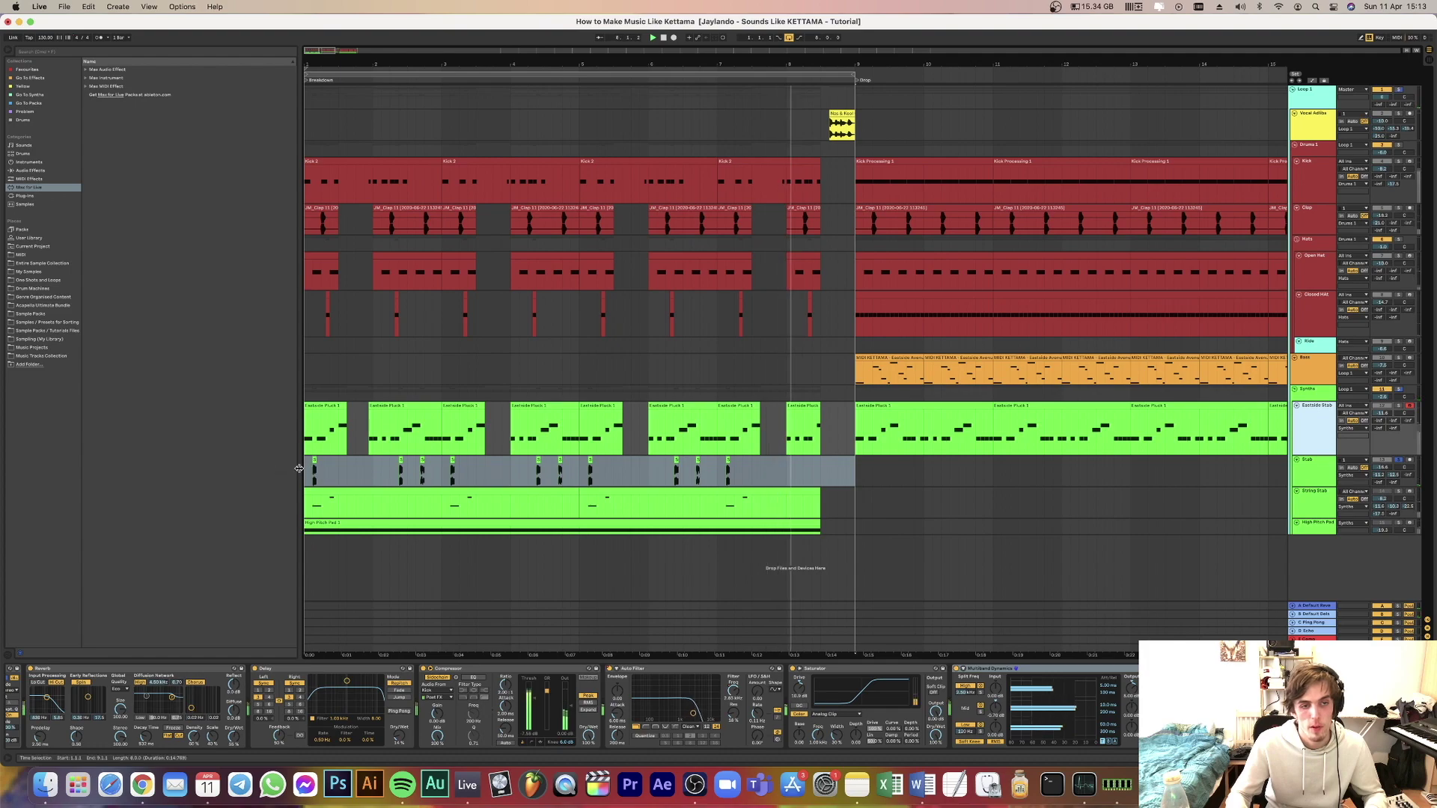
pyautogui.scroll(5, 315, 475)
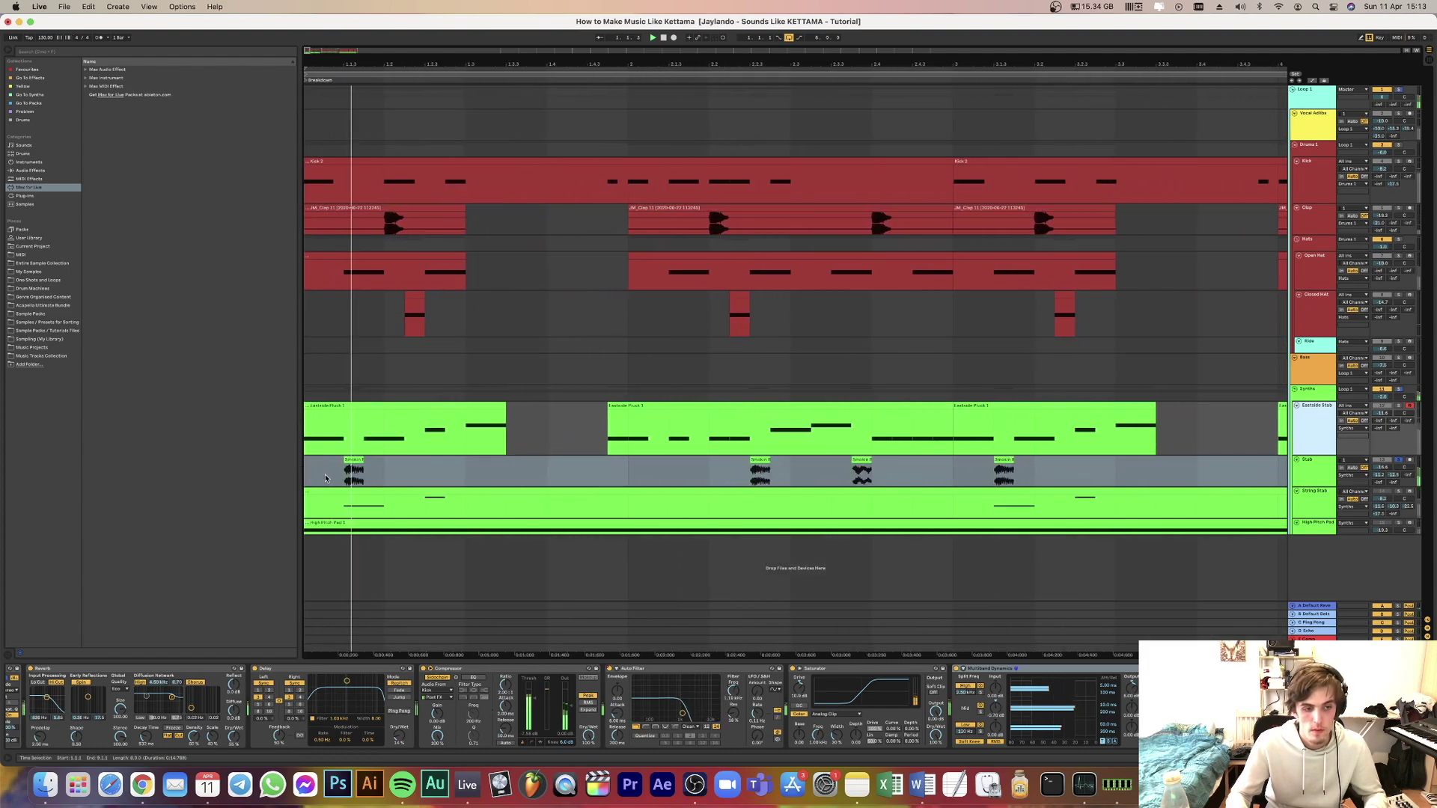
pyautogui.click(326, 479)
pyautogui.scroll(-1, 326, 479)
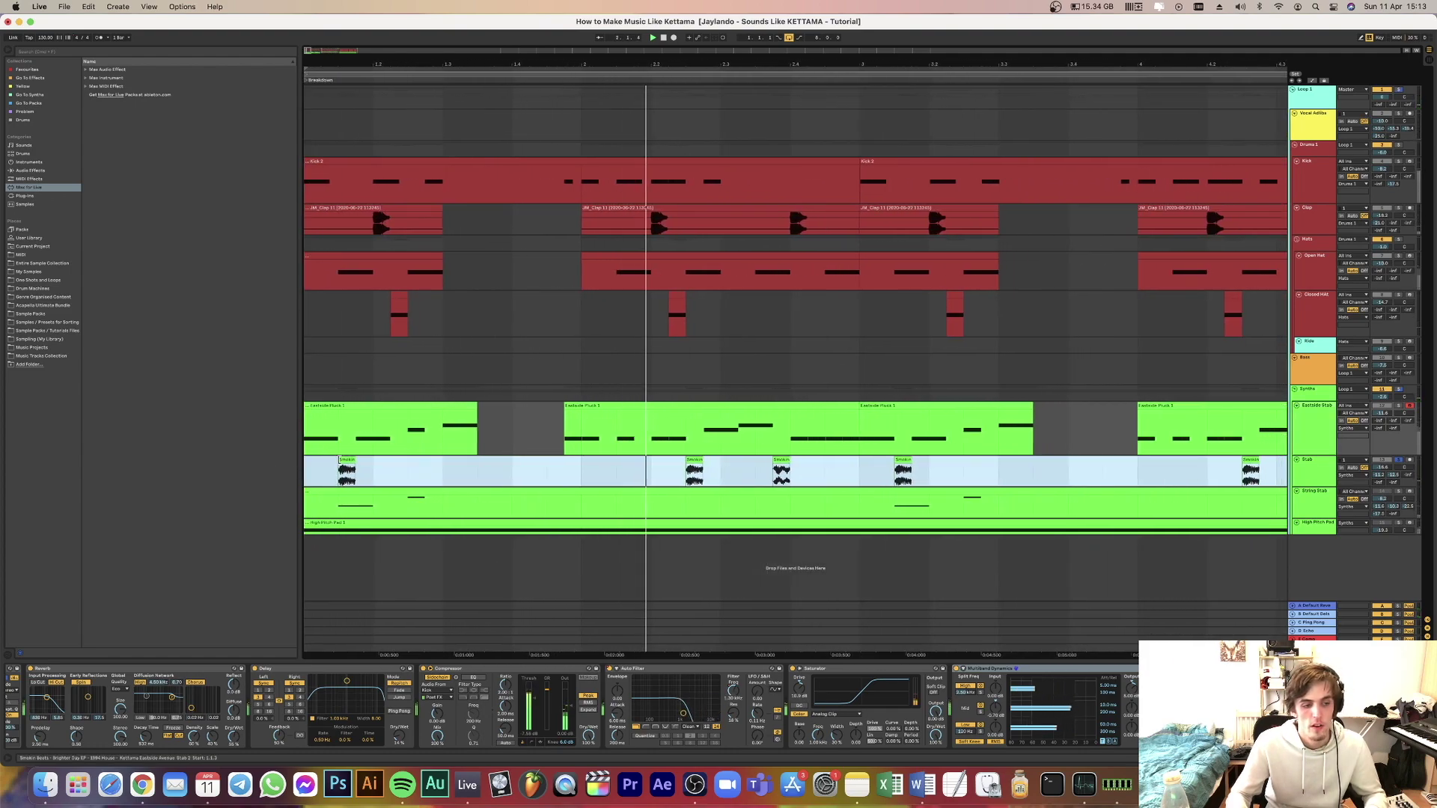
pyautogui.scroll(-3, 344, 465)
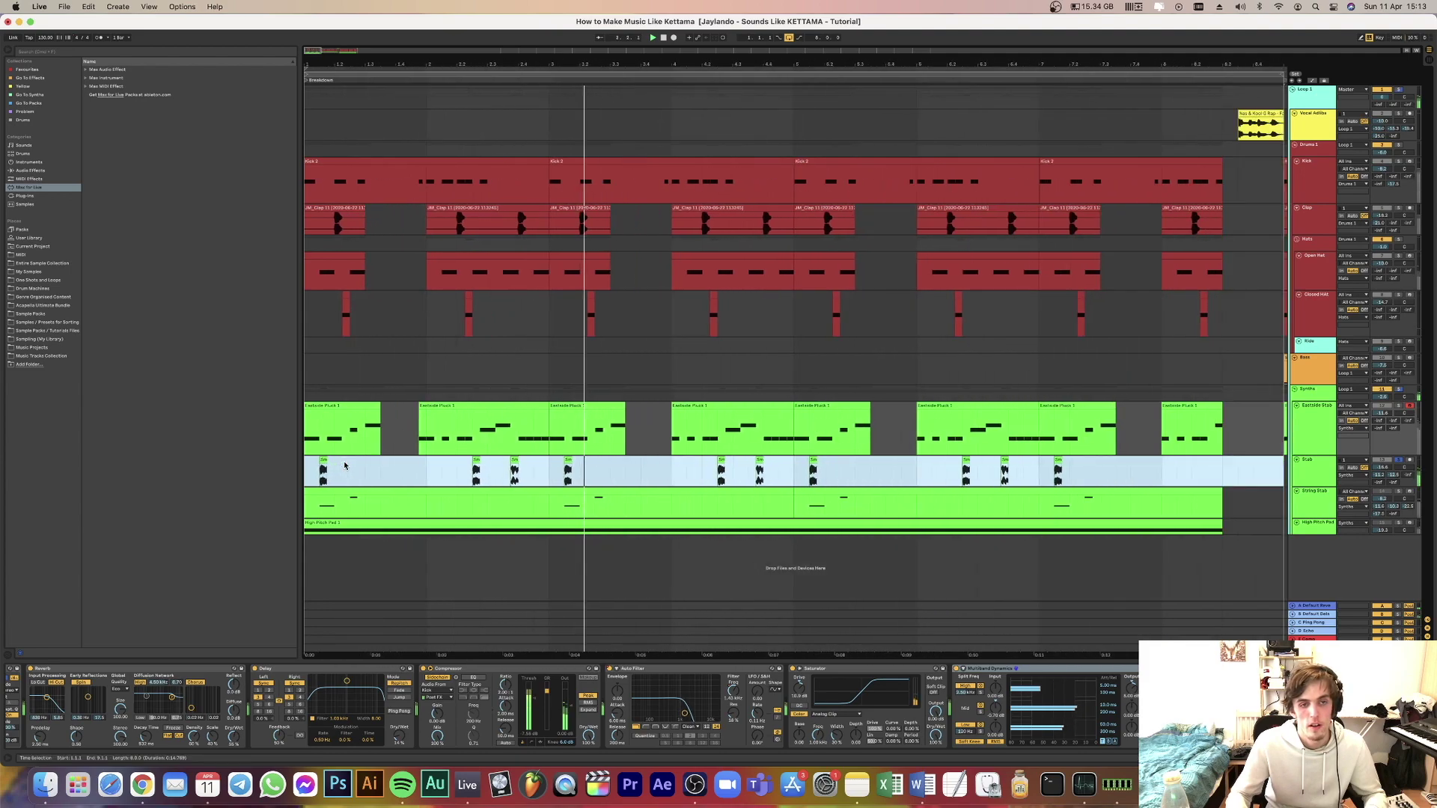
pyautogui.scroll(-1, 345, 465)
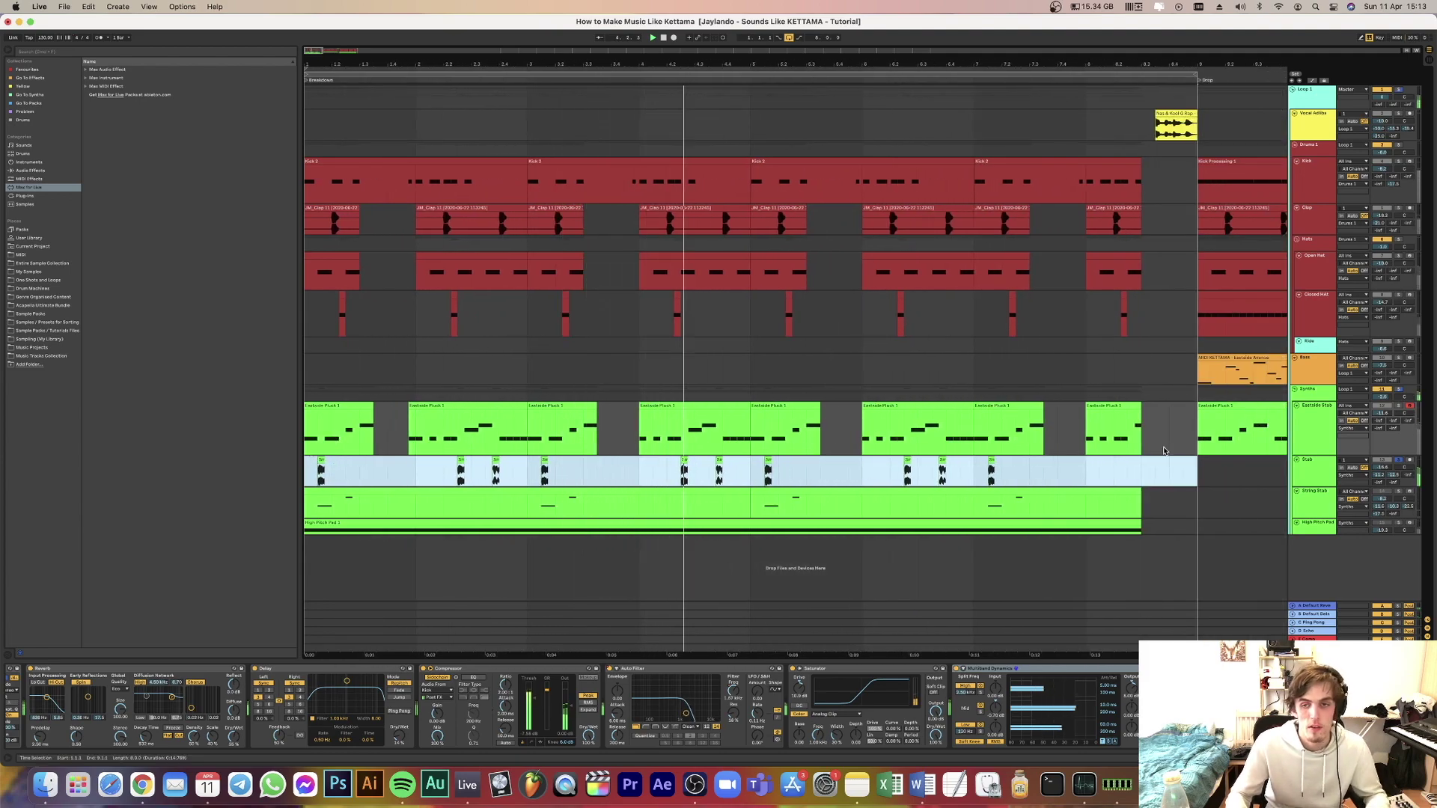
pyautogui.click(1374, 419)
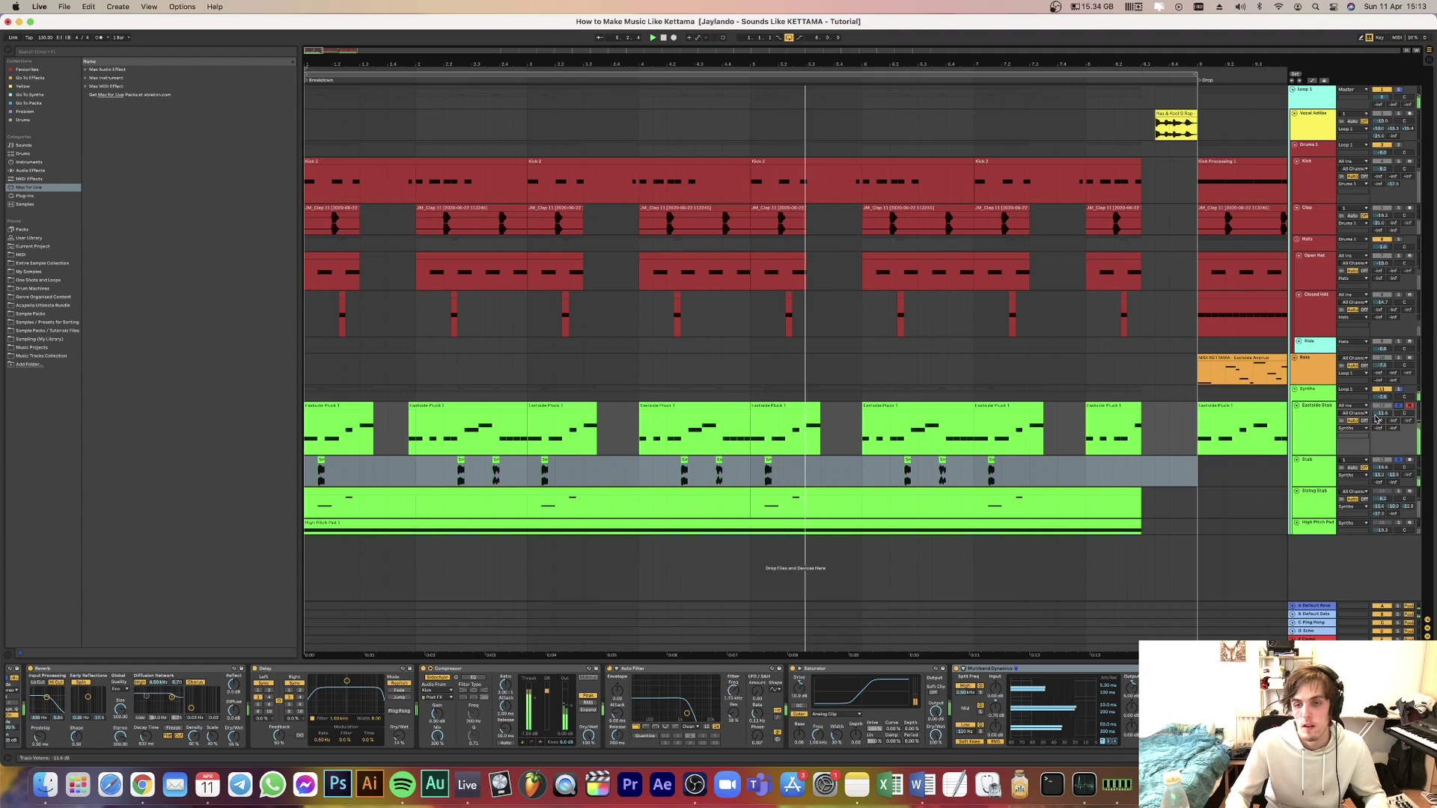
# Examine the Stab track's return sends and replay it together with the Eastside Stab in the looped breakdown.
pyautogui.click(1327, 465)
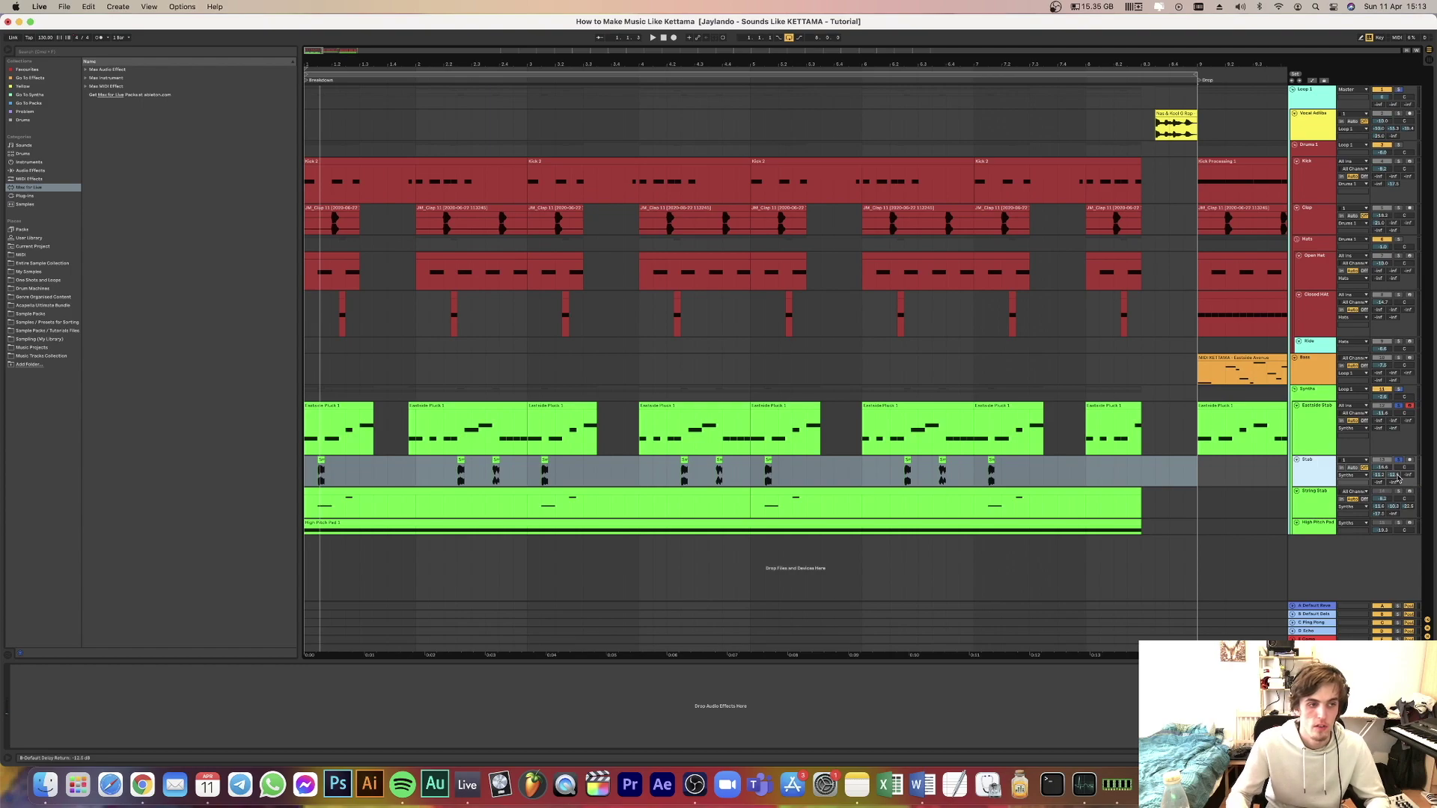
pyautogui.press('space')
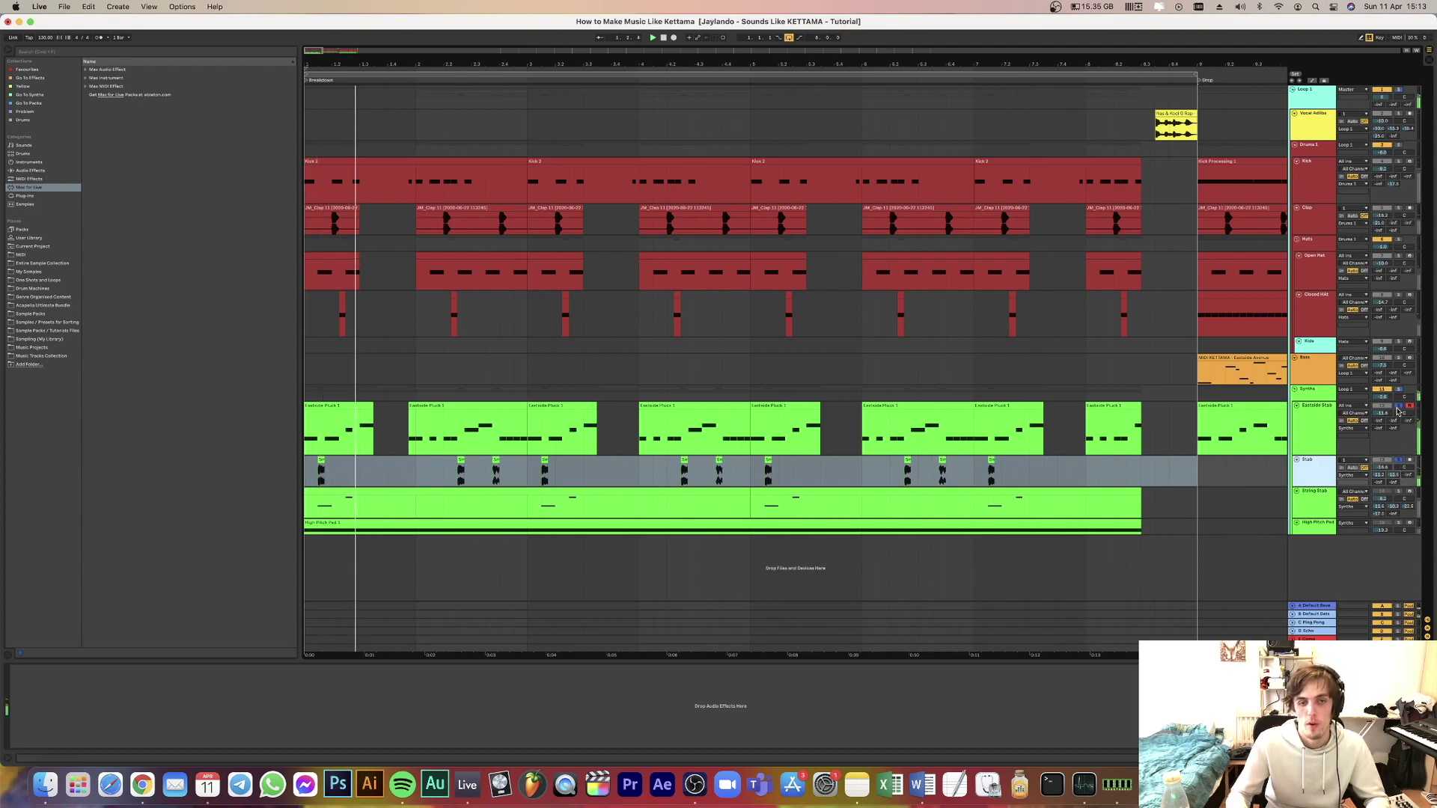
pyautogui.click(412, 407)
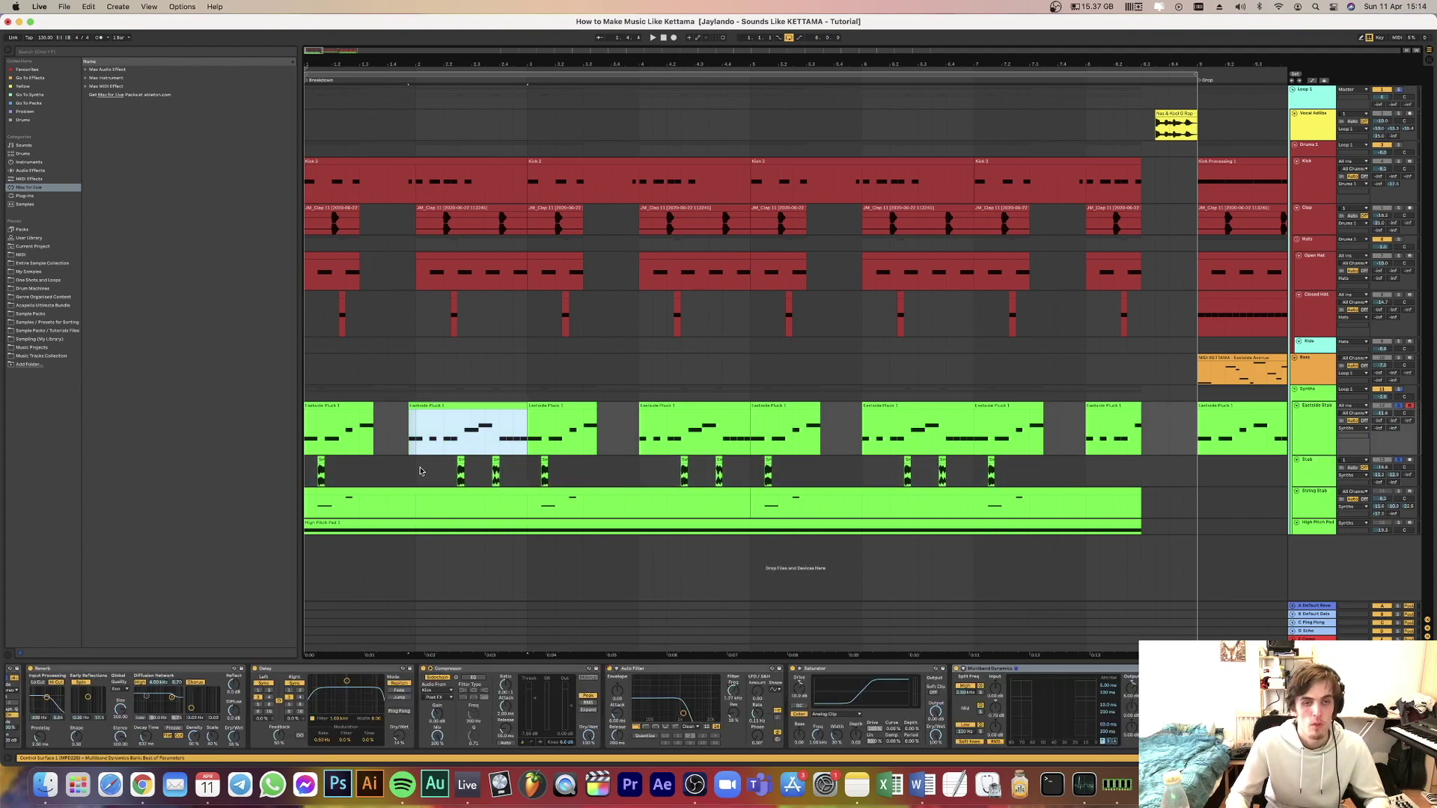
pyautogui.click(414, 471)
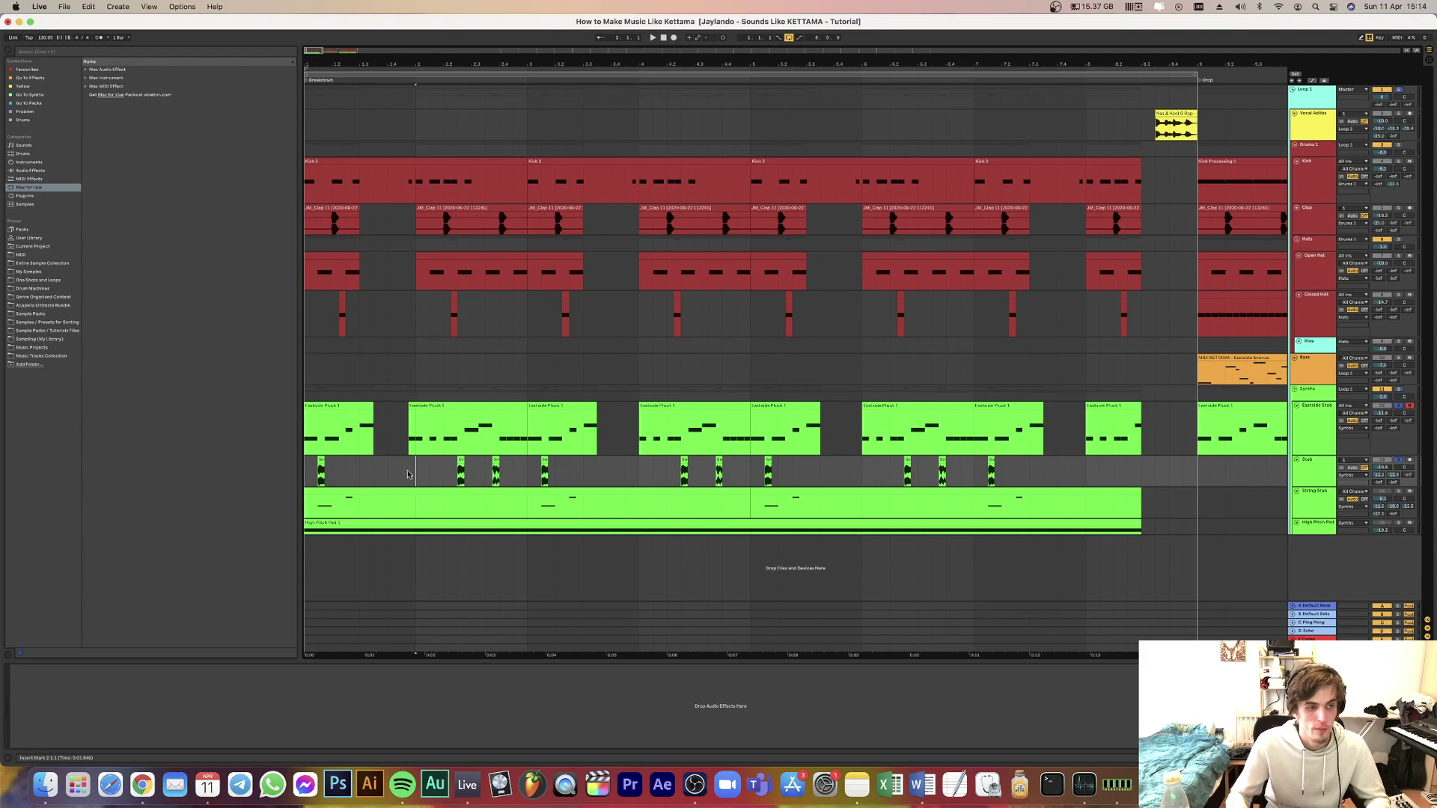
# Solo the String Stab track and play it from just after bar 5 of the breakdown.
pyautogui.click(1302, 492)
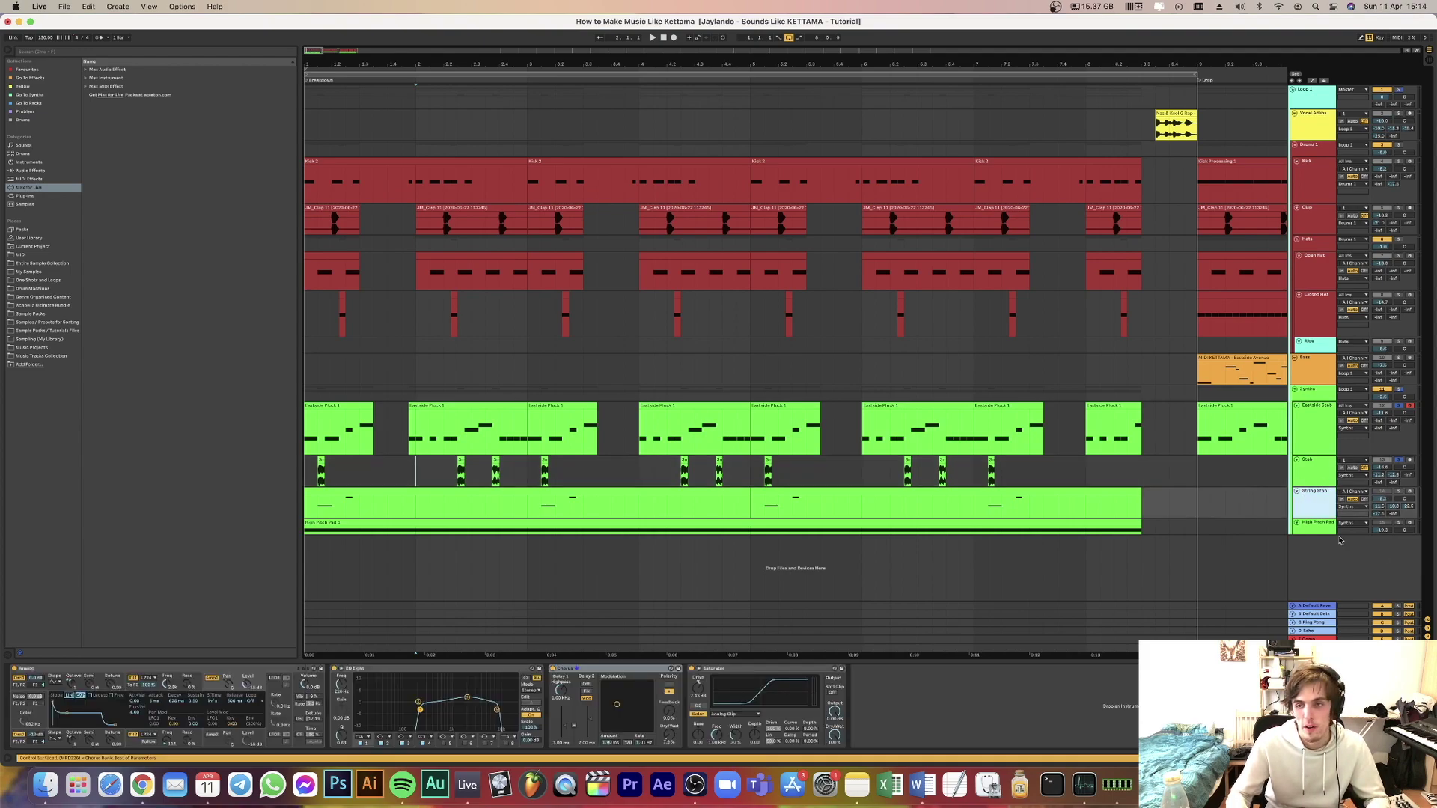
pyautogui.press('space')
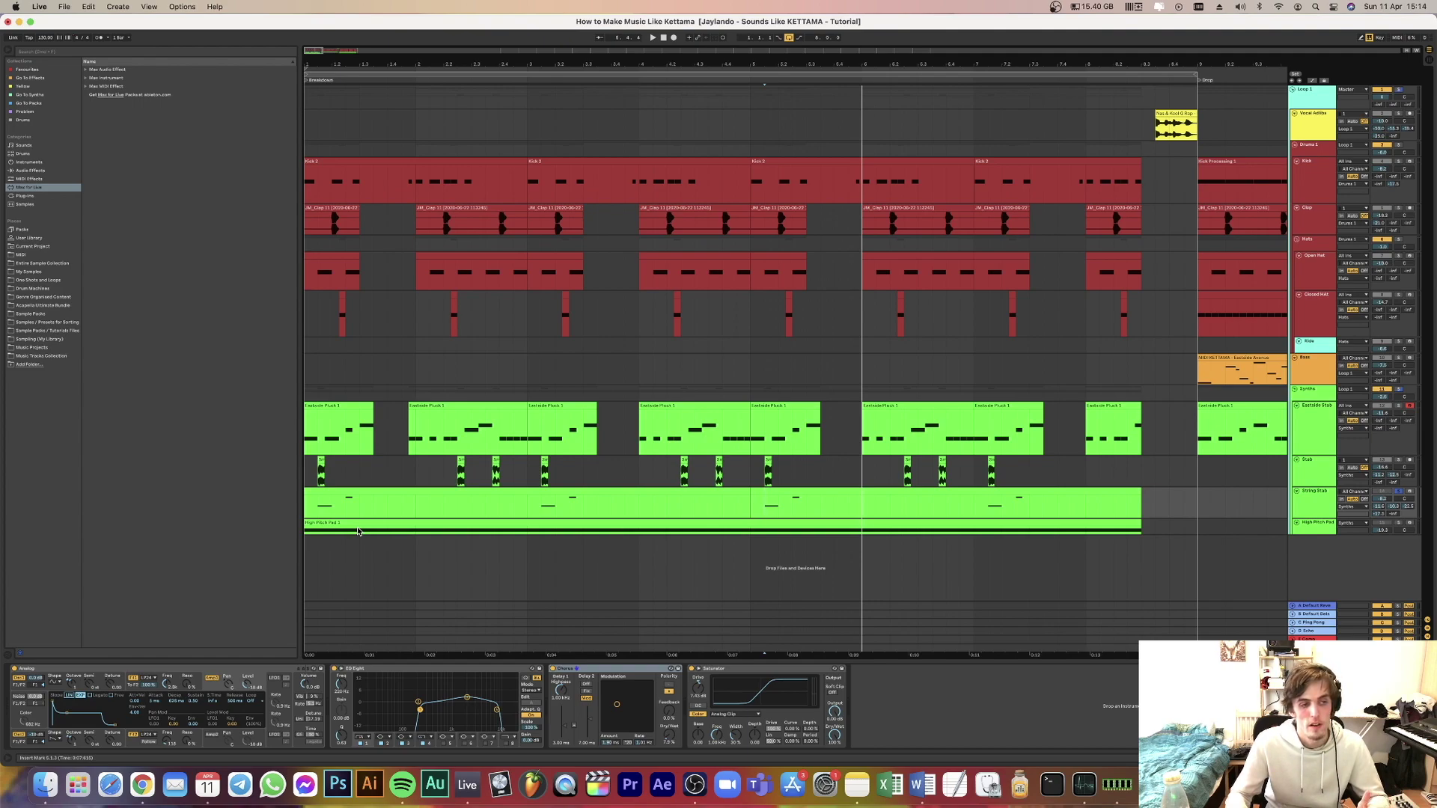
pyautogui.press('space')
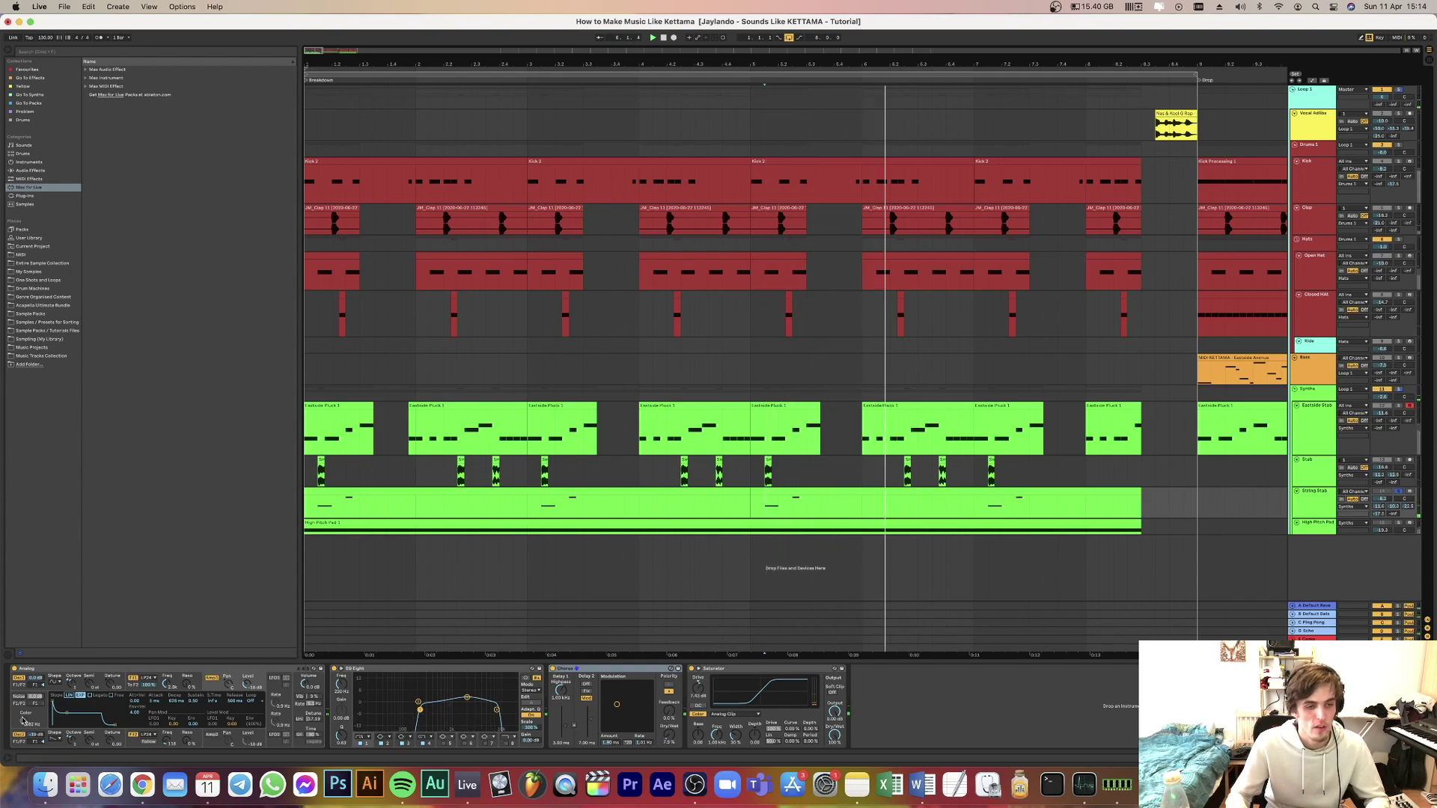
# Examine the oscillator and filter settings of the String Stab's Analog synth, including the filter envelope, while replaying the part.
pyautogui.click(80, 697)
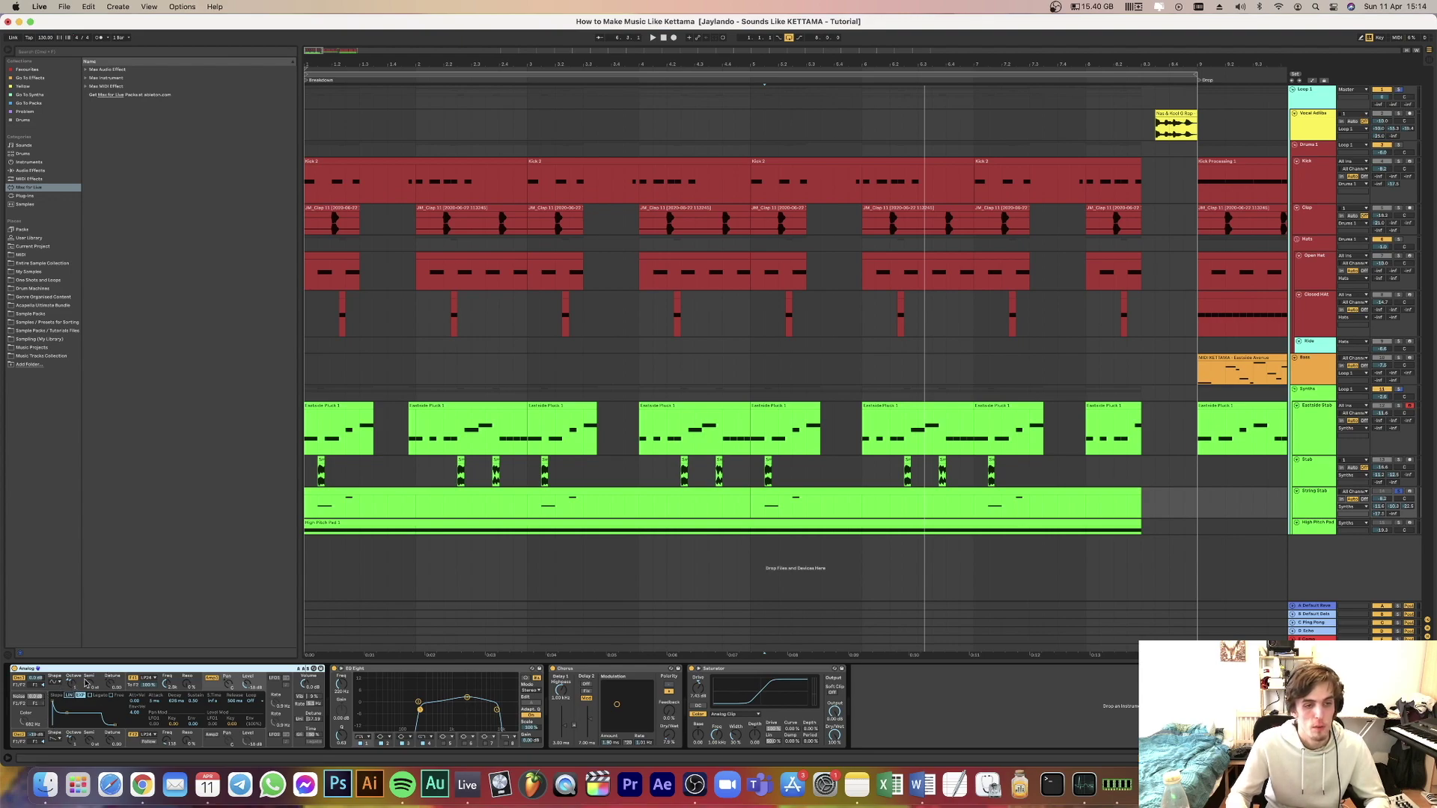
pyautogui.click(176, 680)
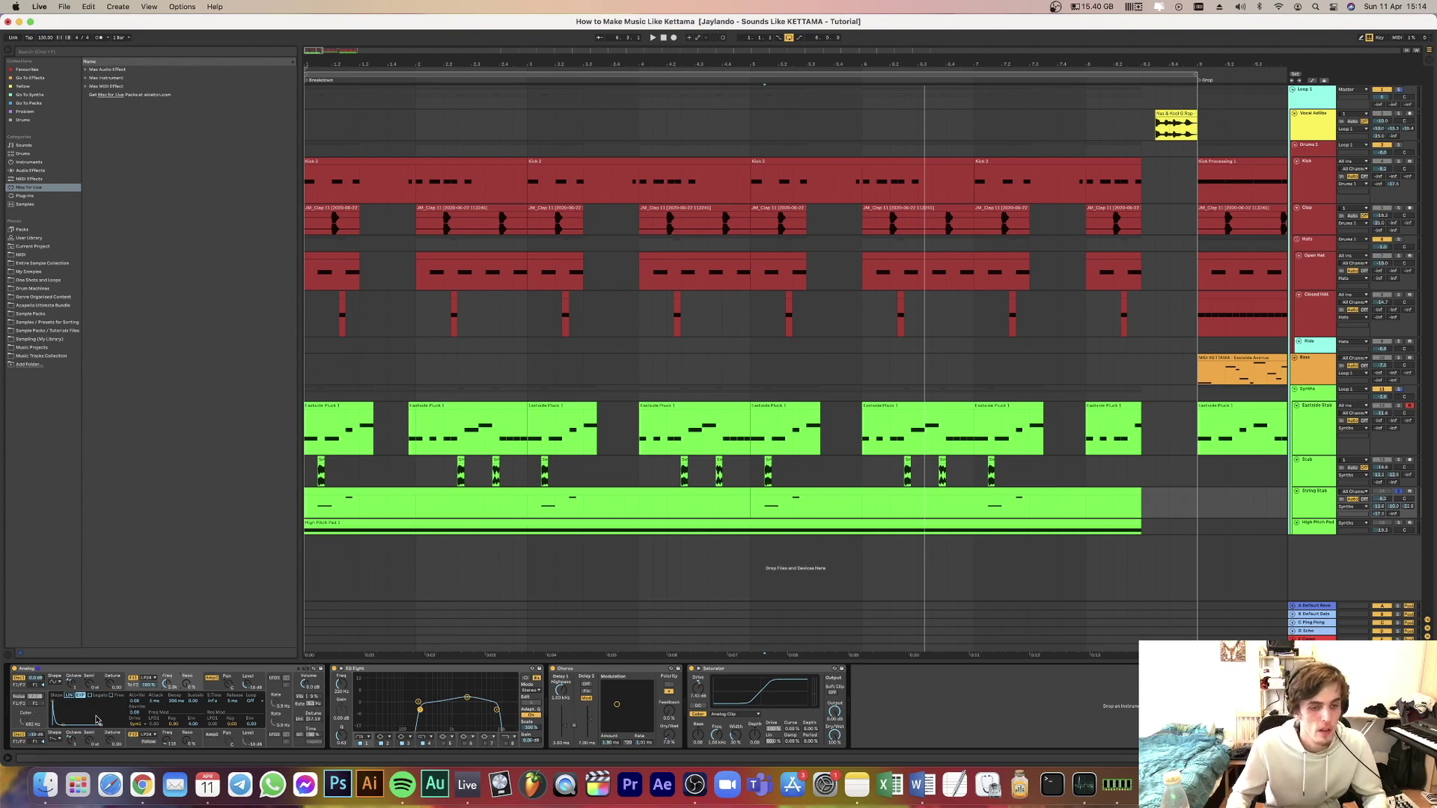
pyautogui.press('space')
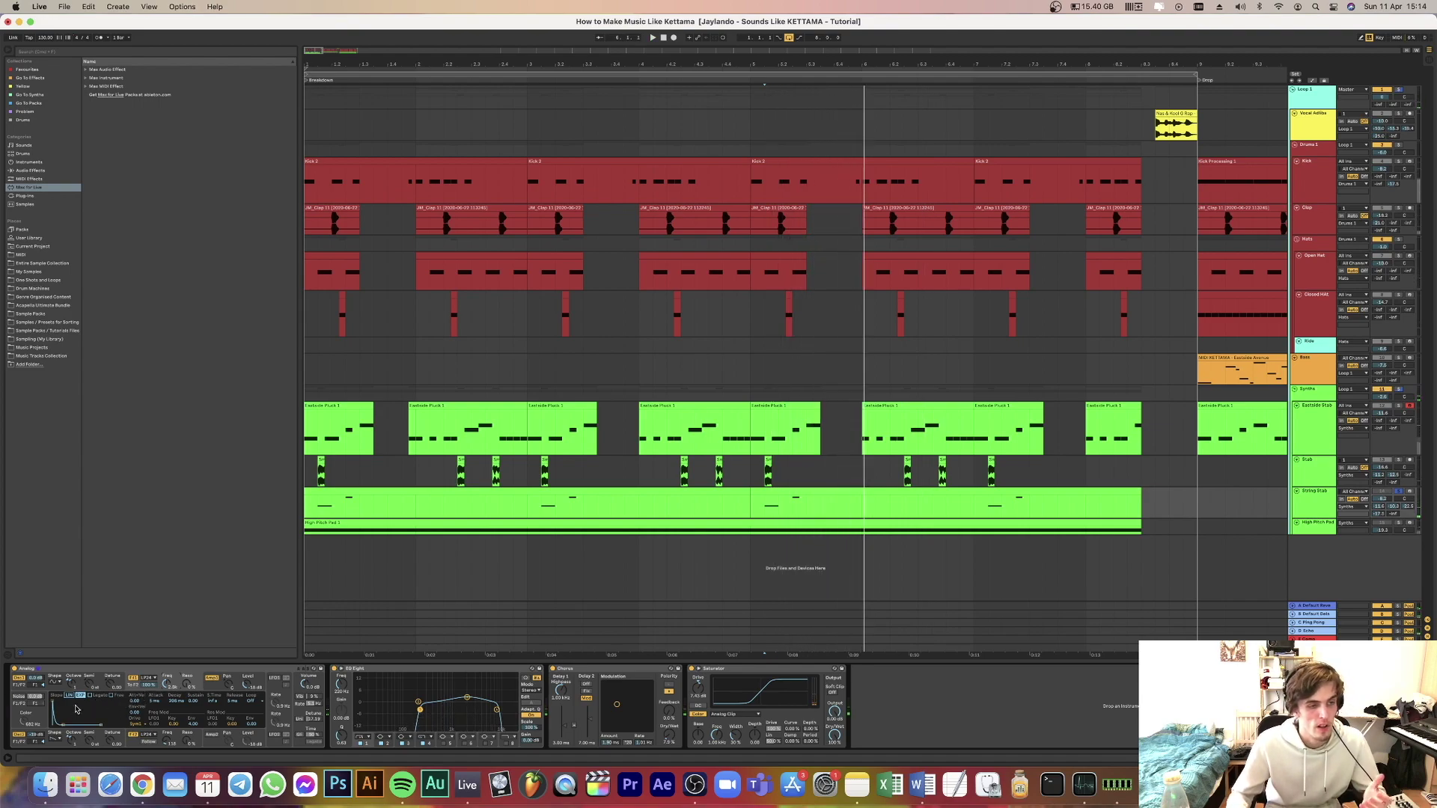
pyautogui.press('space')
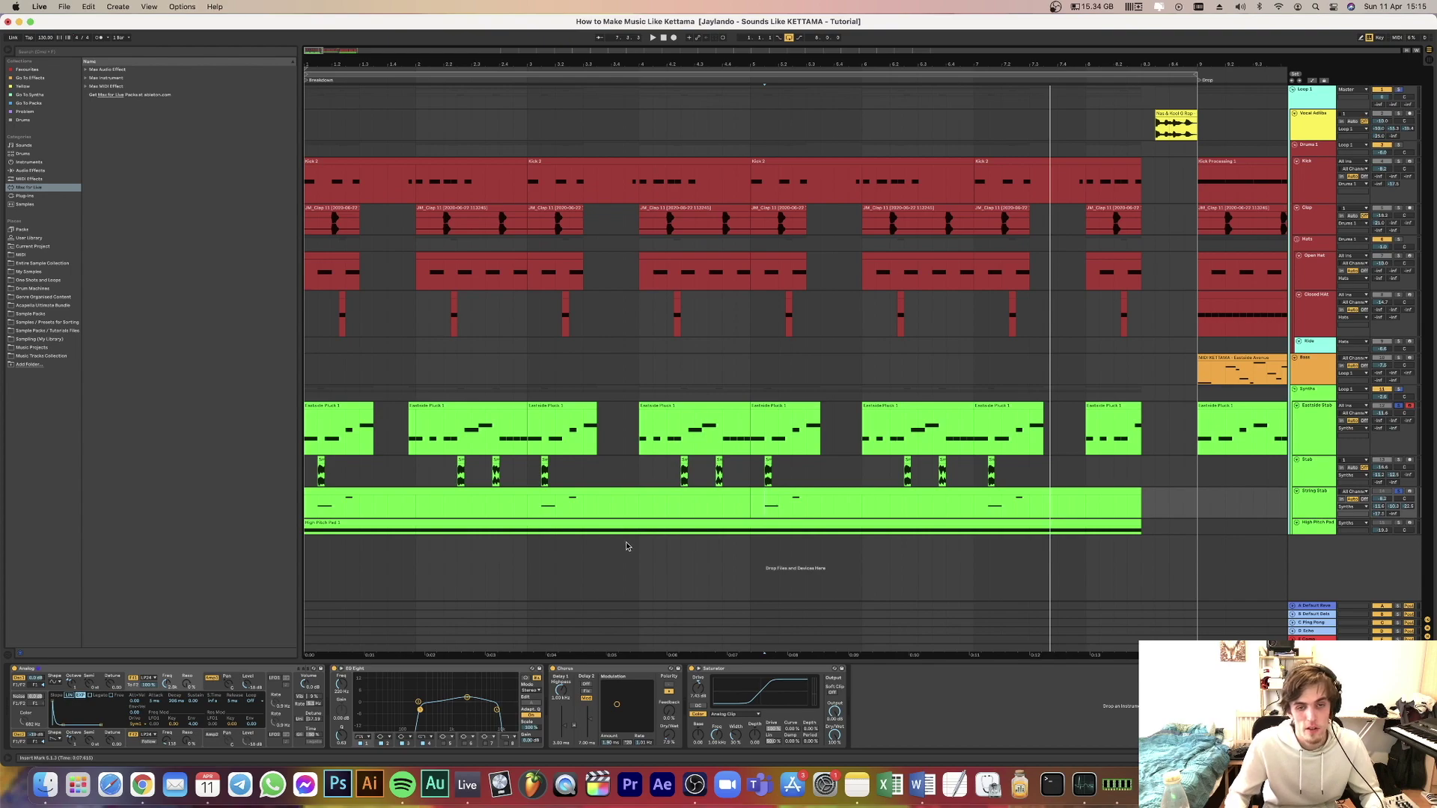
# Examine the EQ Eight curve on the String Stab while replaying it together with the Eastside Stab.
pyautogui.click(423, 704)
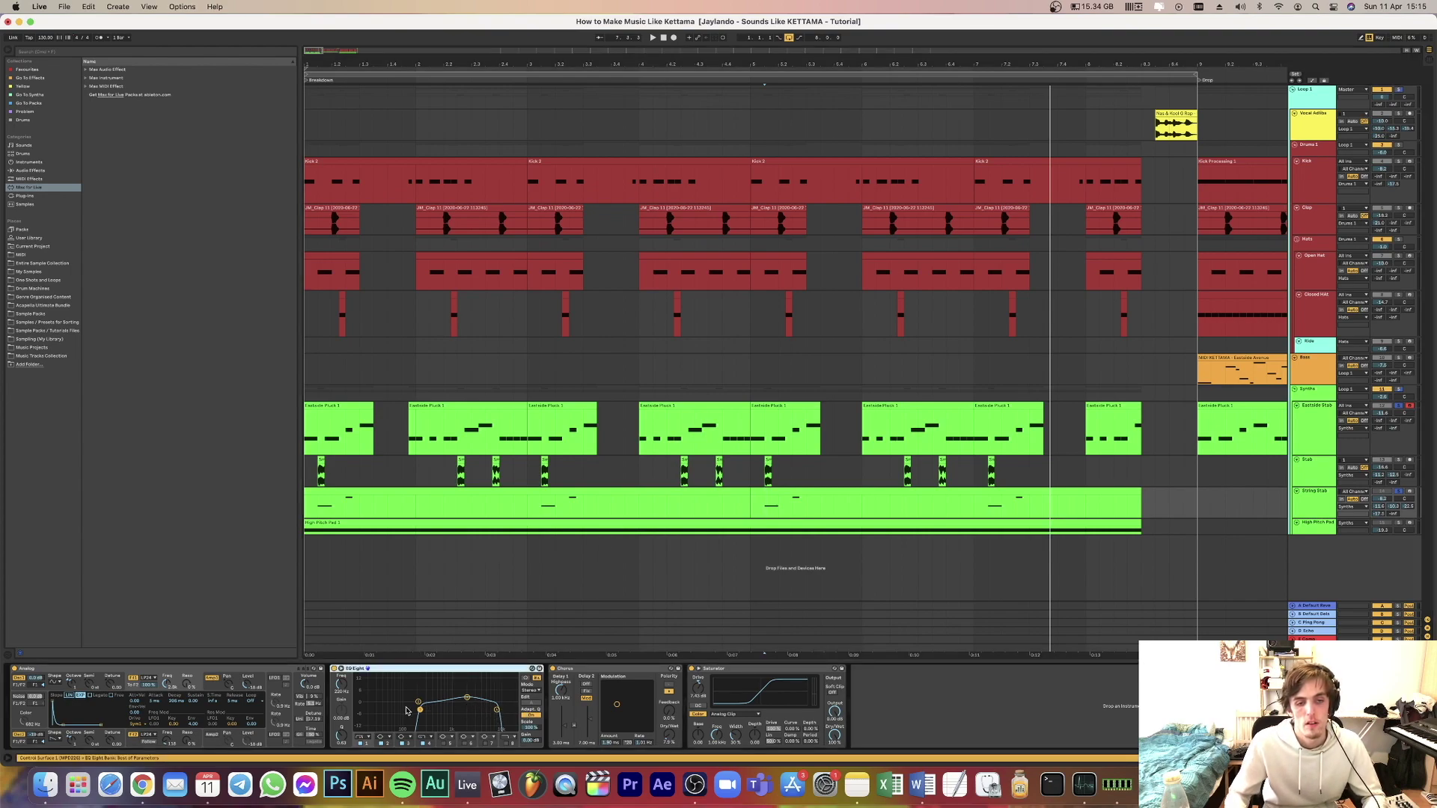
pyautogui.press('space')
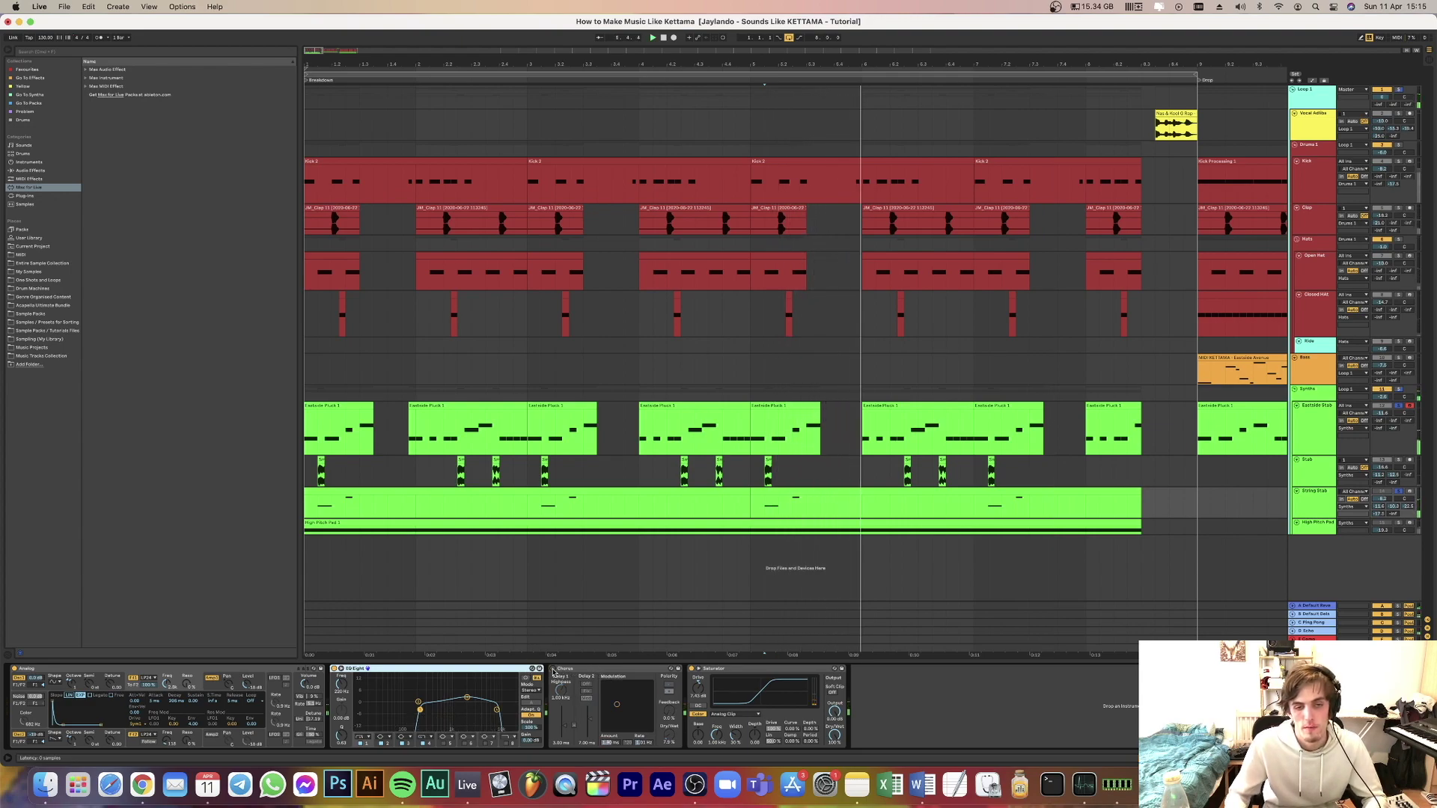
pyautogui.press('space')
pyautogui.press('space')
# Toggle the String Stab's Chorus while replaying the part, and examine its Saturator and return sends.
pyautogui.click(553, 669)
pyautogui.press('space')
pyautogui.press('space')
pyautogui.press('space')
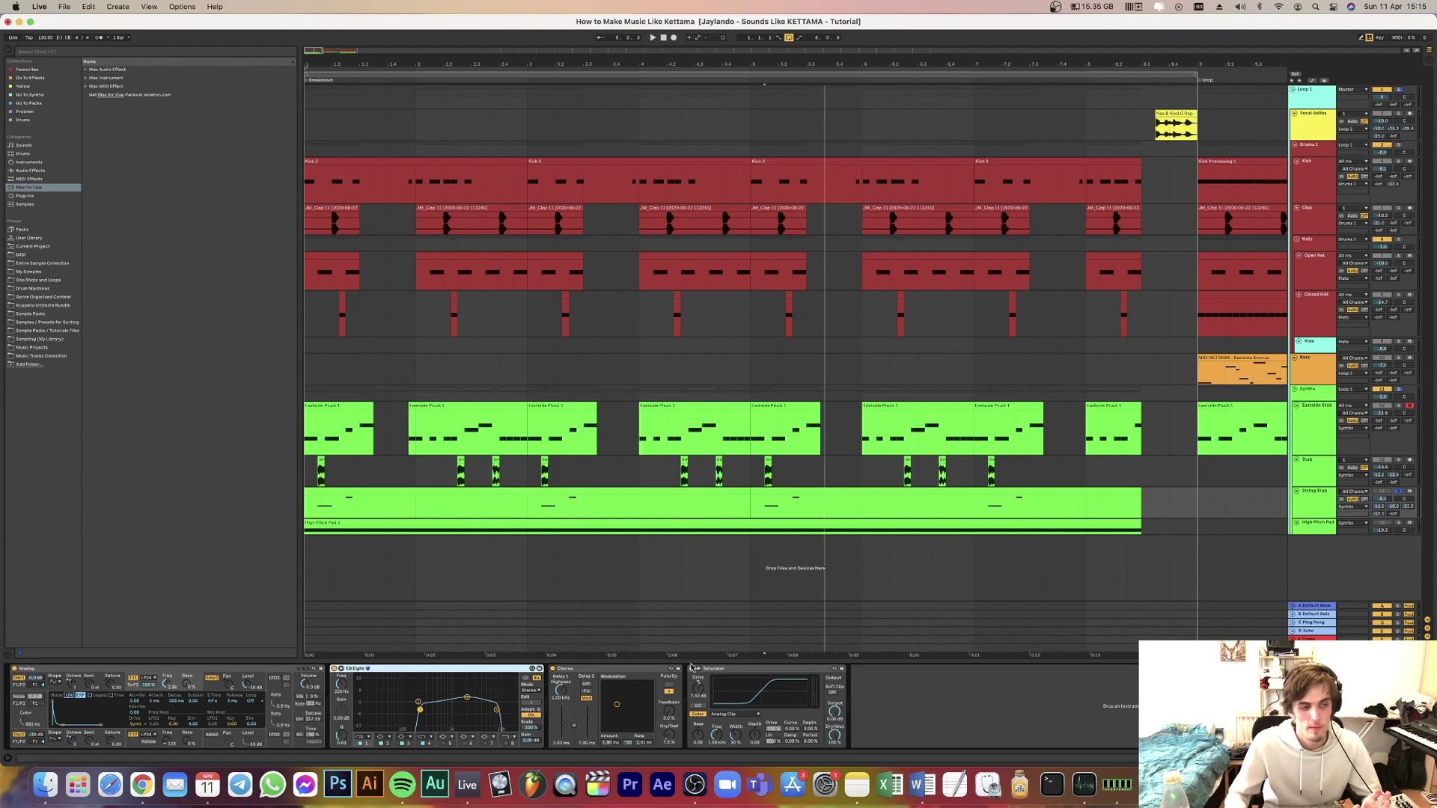
pyautogui.press('space')
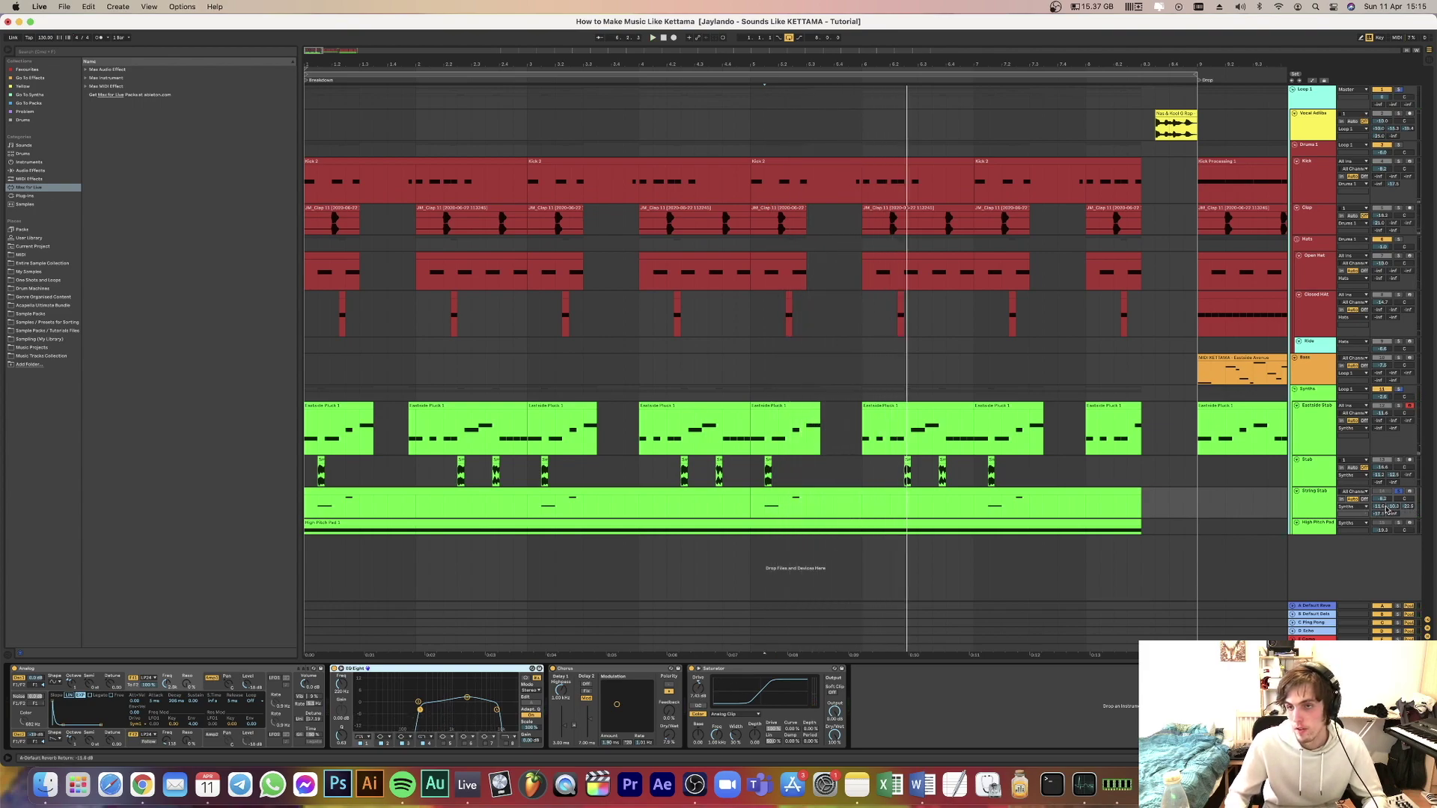
# Solo the High Pitch Pad and play it while examining where its clips sit across the breakdown and drop.
pyautogui.click(1313, 524)
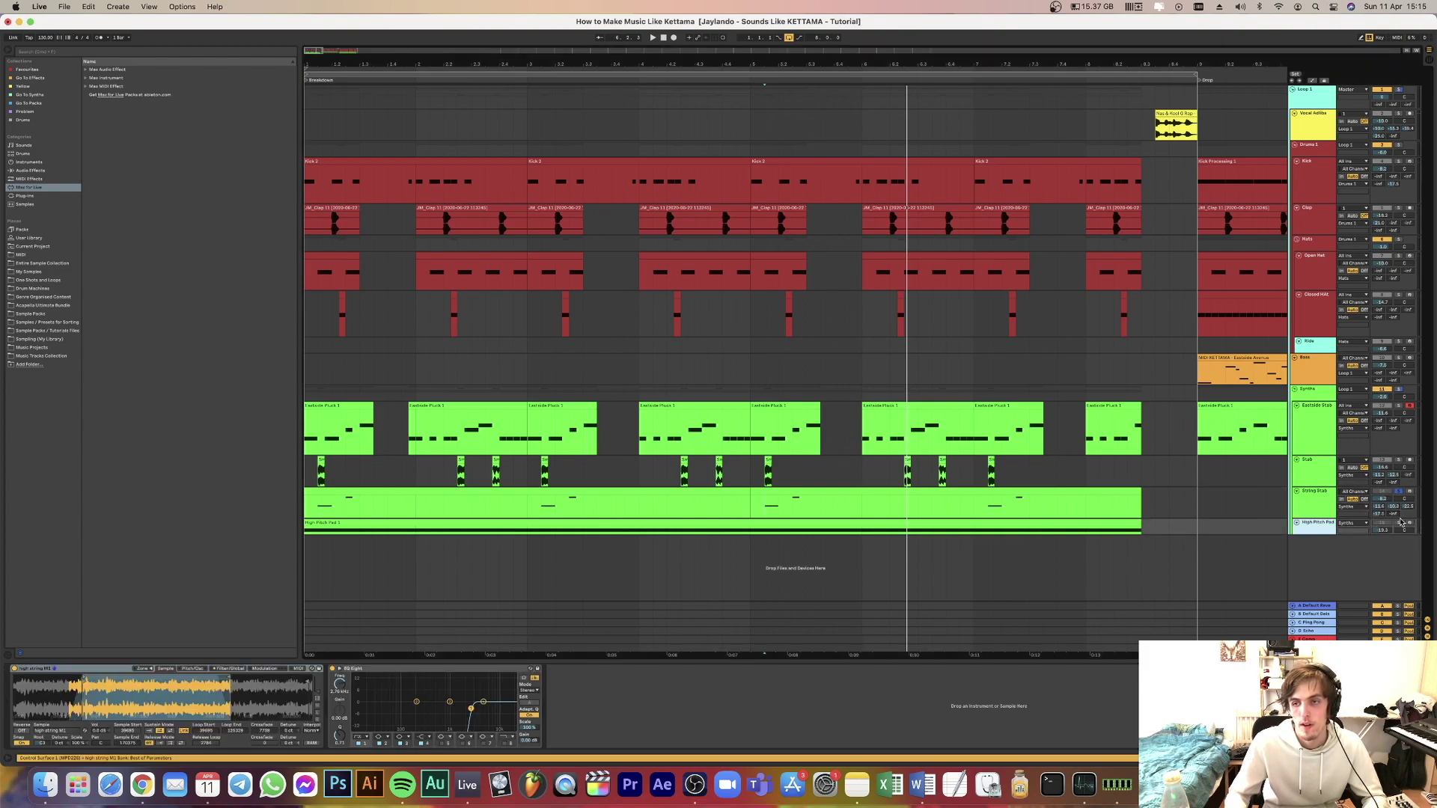
pyautogui.press('space')
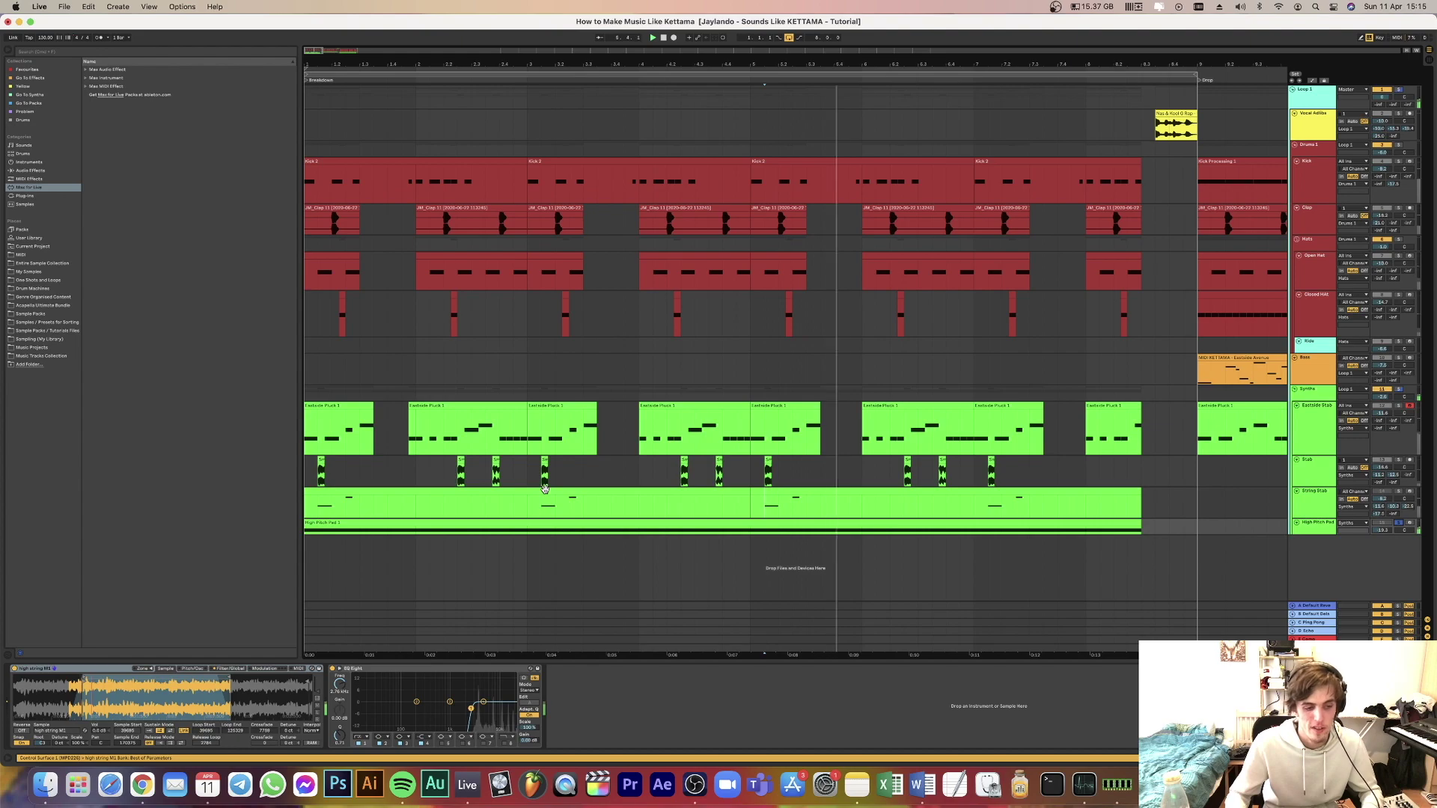
pyautogui.scroll(-3, 544, 488)
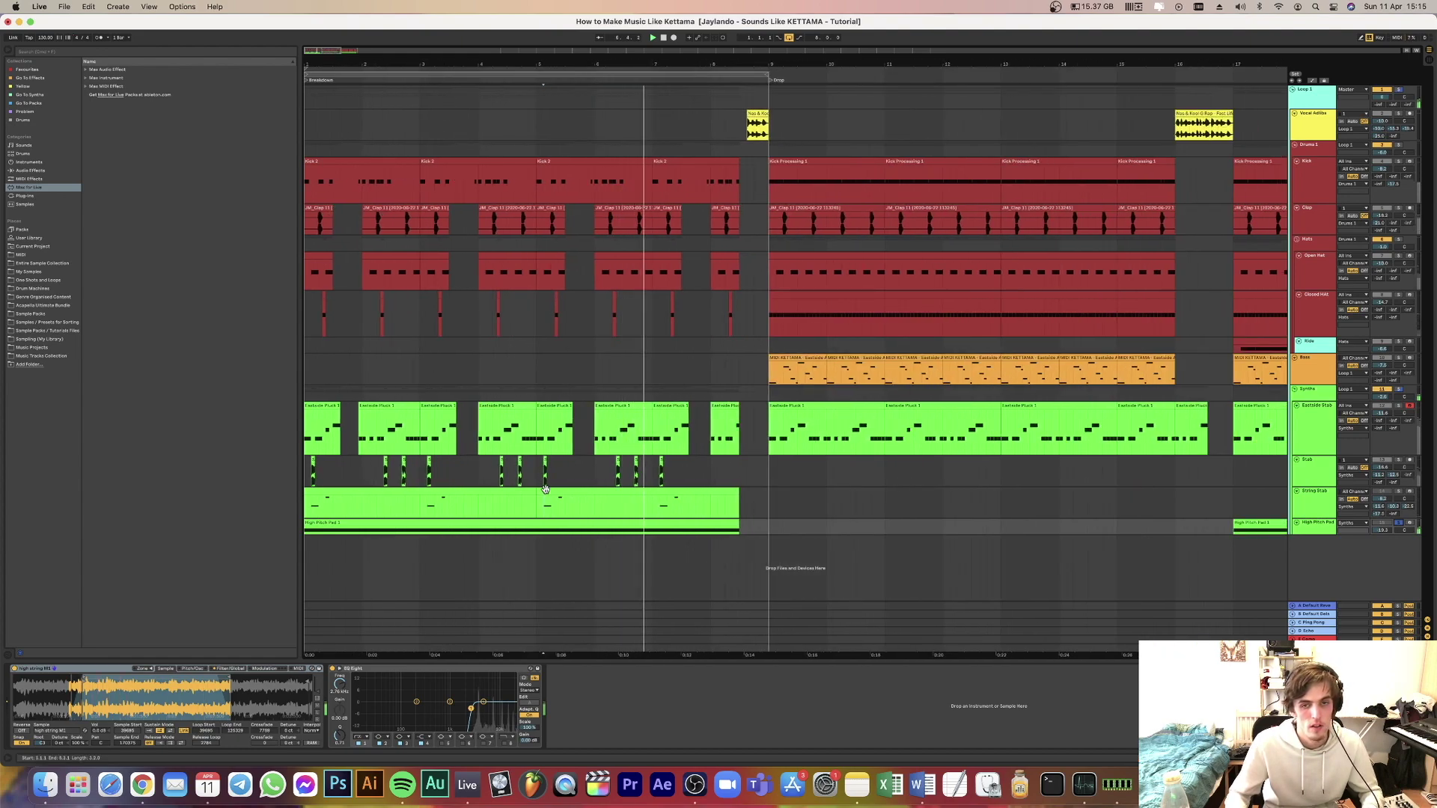
pyautogui.hscroll(-2, 528, 488)
pyautogui.hscroll(-3, 528, 488)
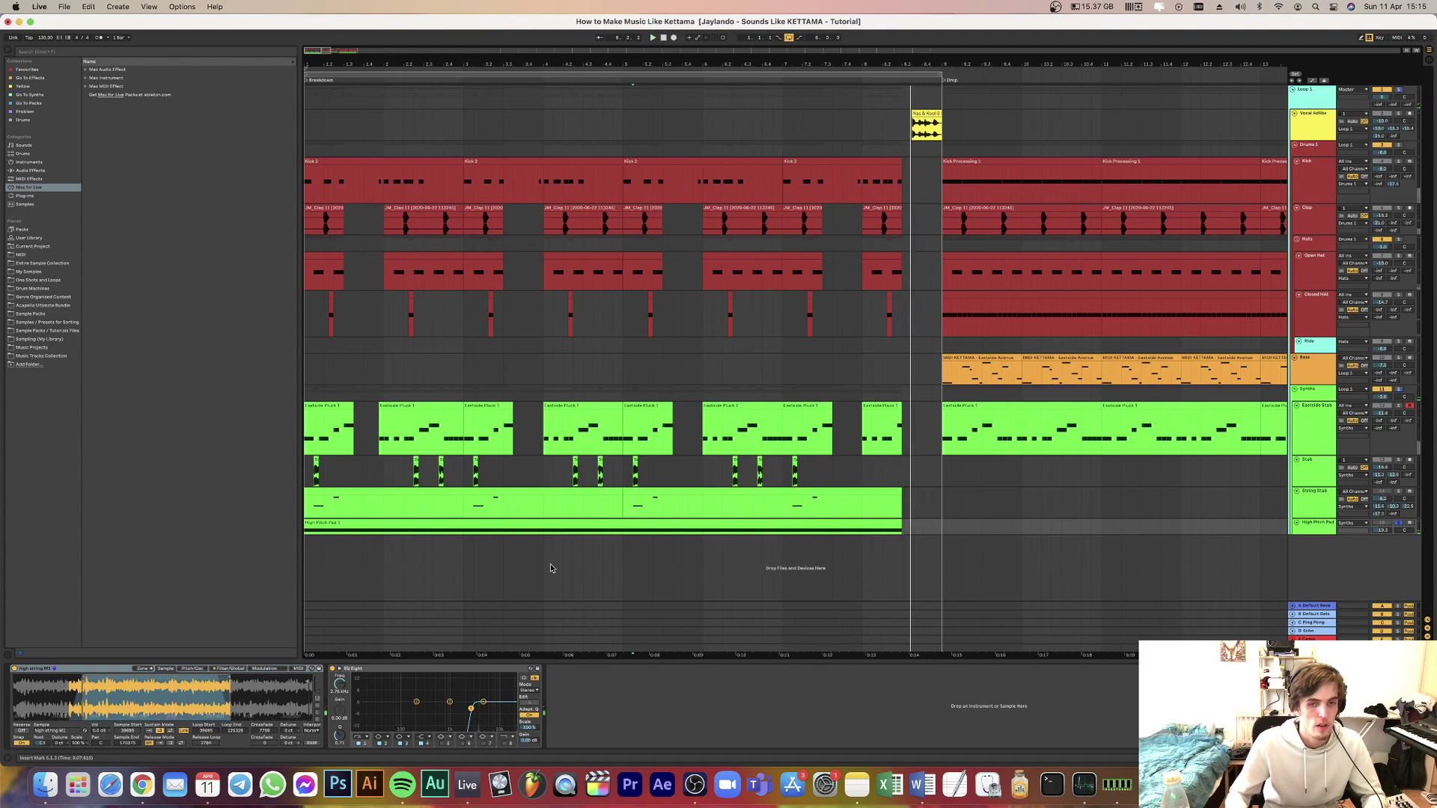
# Select the High Pitch Pad's breakdown clip and examine the track's high string sampler instrument while replaying the part.
pyautogui.click(558, 523)
pyautogui.press('space')
pyautogui.press('space')
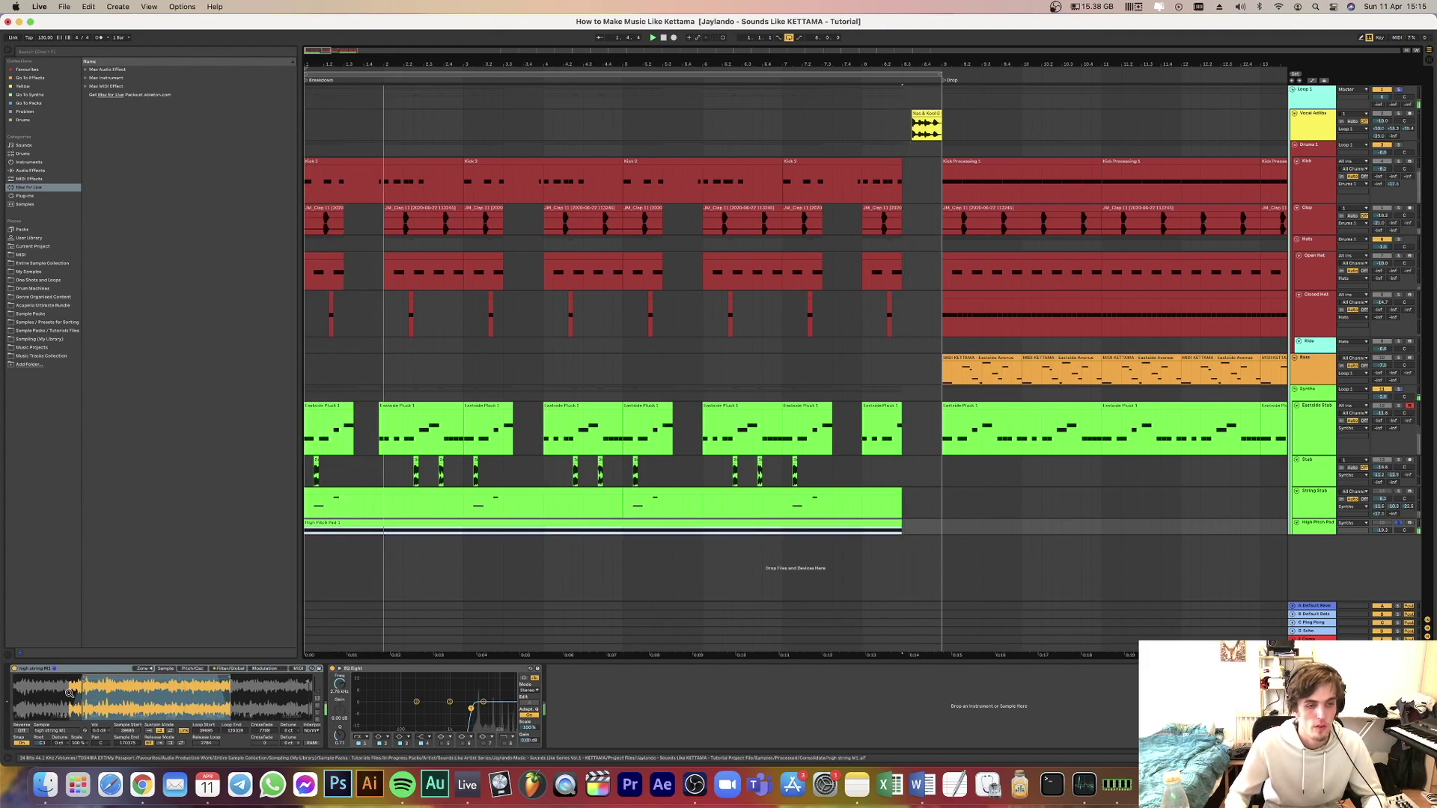
pyautogui.press('space')
pyautogui.click(57, 671)
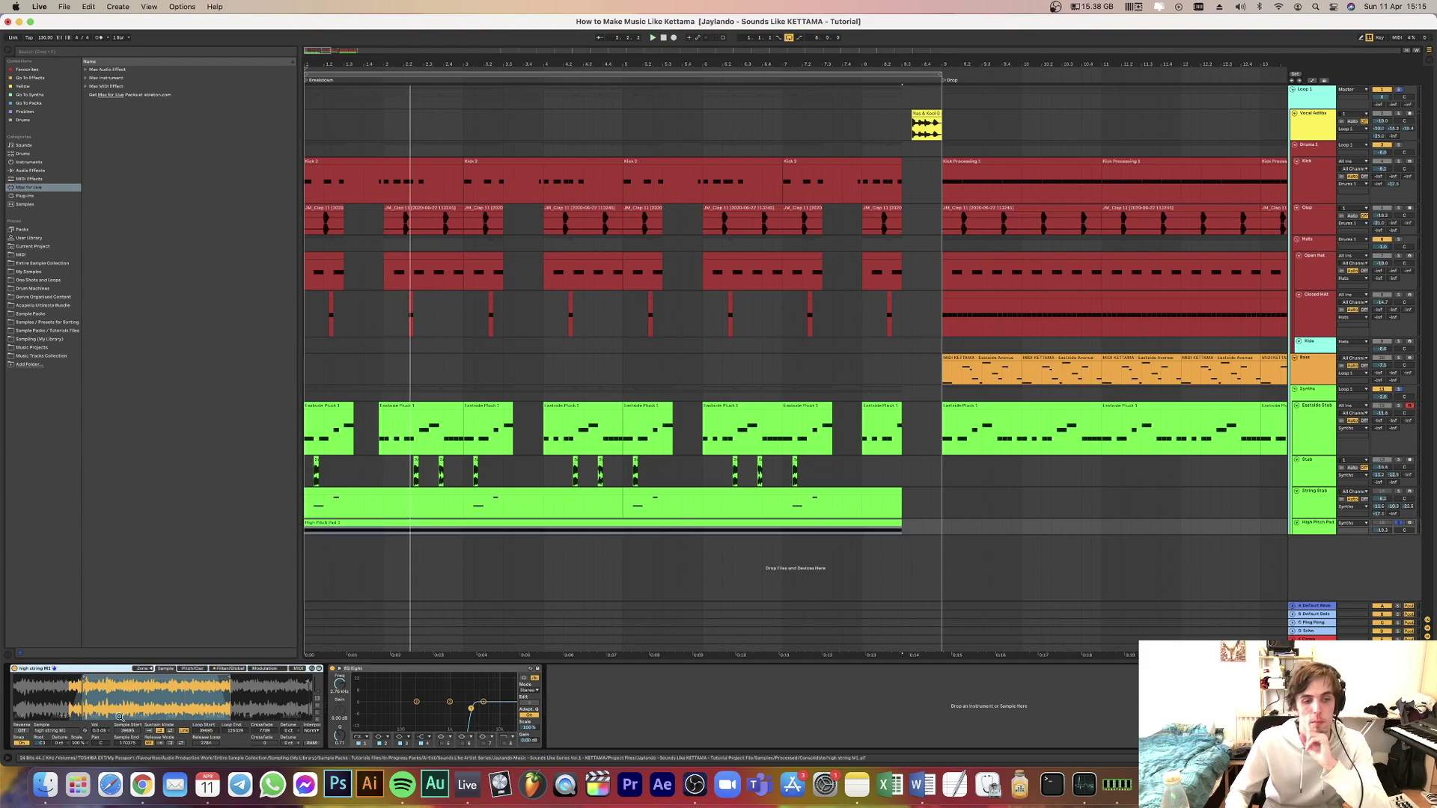
# Open the High Pitch Pad's breakdown clip, examine its sustained MIDI note, and return to the track's devices.
pyautogui.doubleClick(346, 529)
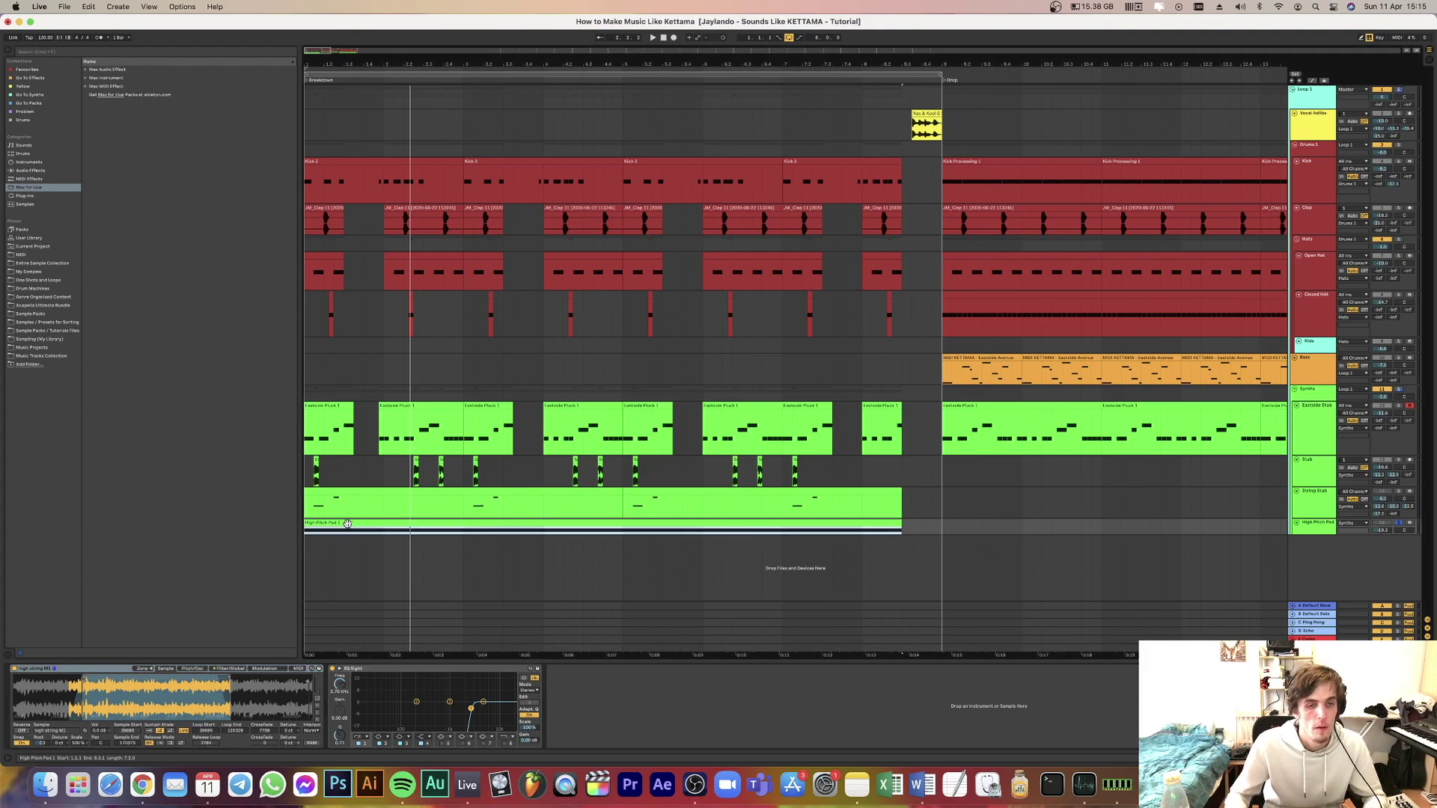
pyautogui.click(149, 697)
pyautogui.moveTo(112, 706); pyautogui.dragTo(112, 692)
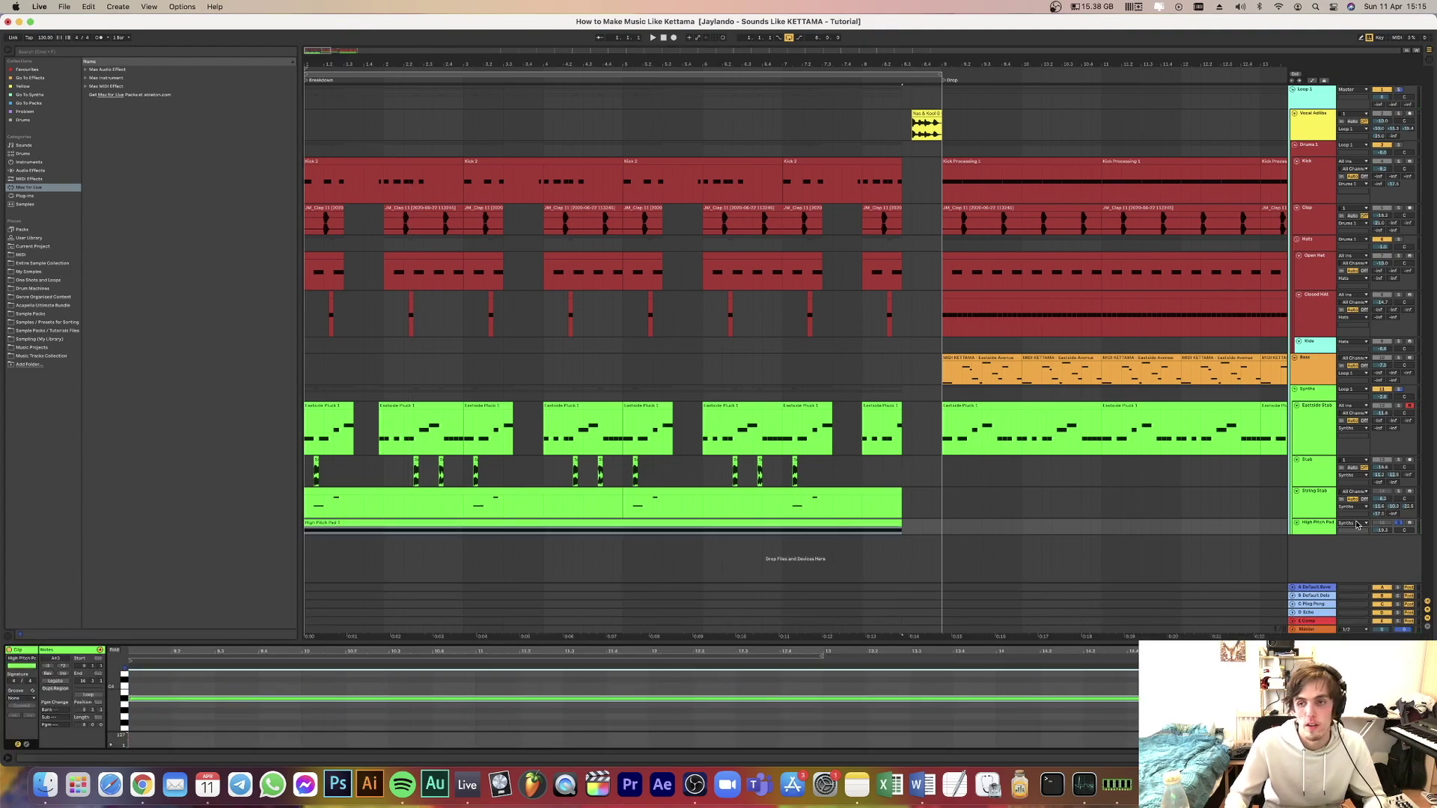
pyautogui.hotkey('shift', 'Tab')
# Play the High Pitch Pad while switching the high string sampler's sustain loop off and back on, and replay it looped.
pyautogui.press('space')
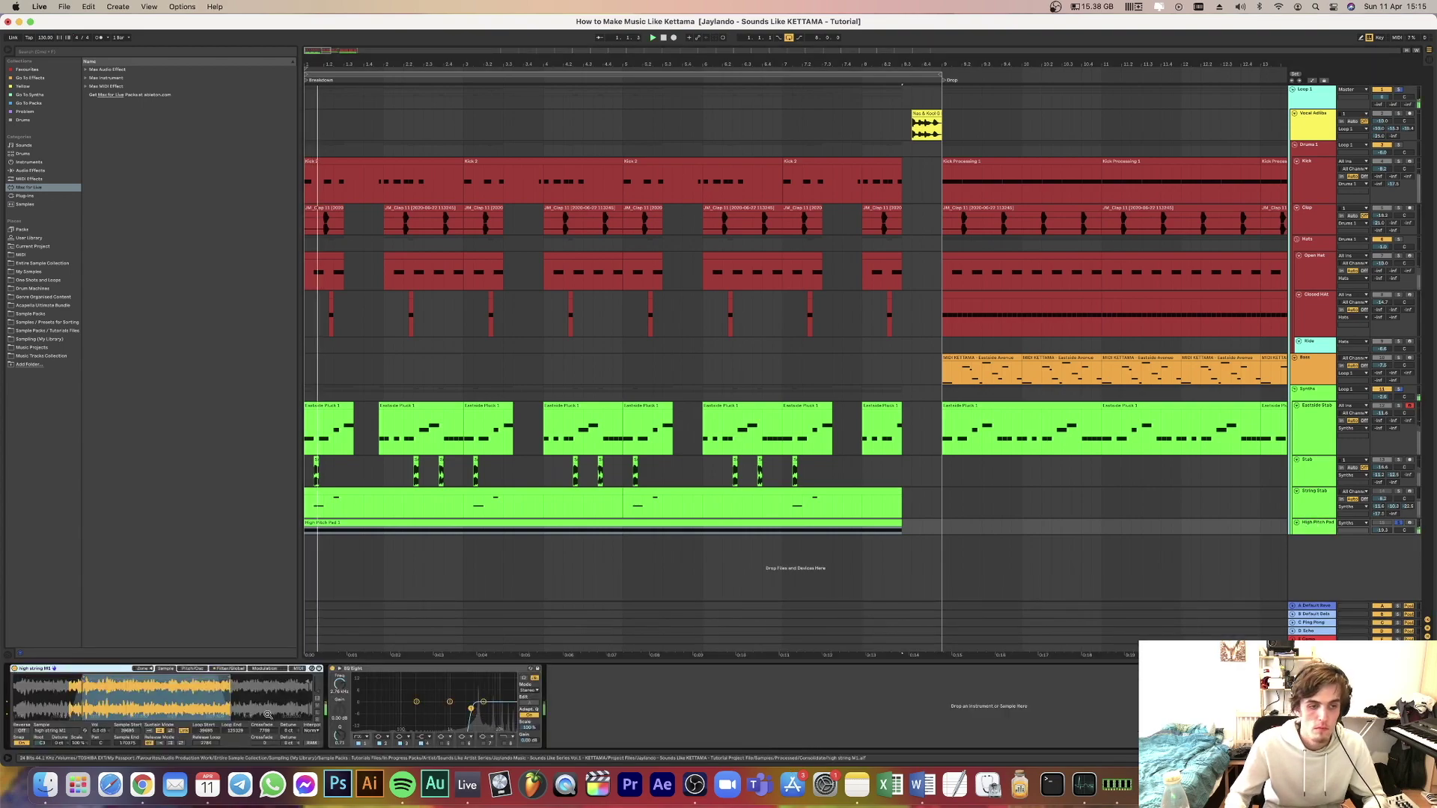
pyautogui.click(150, 732)
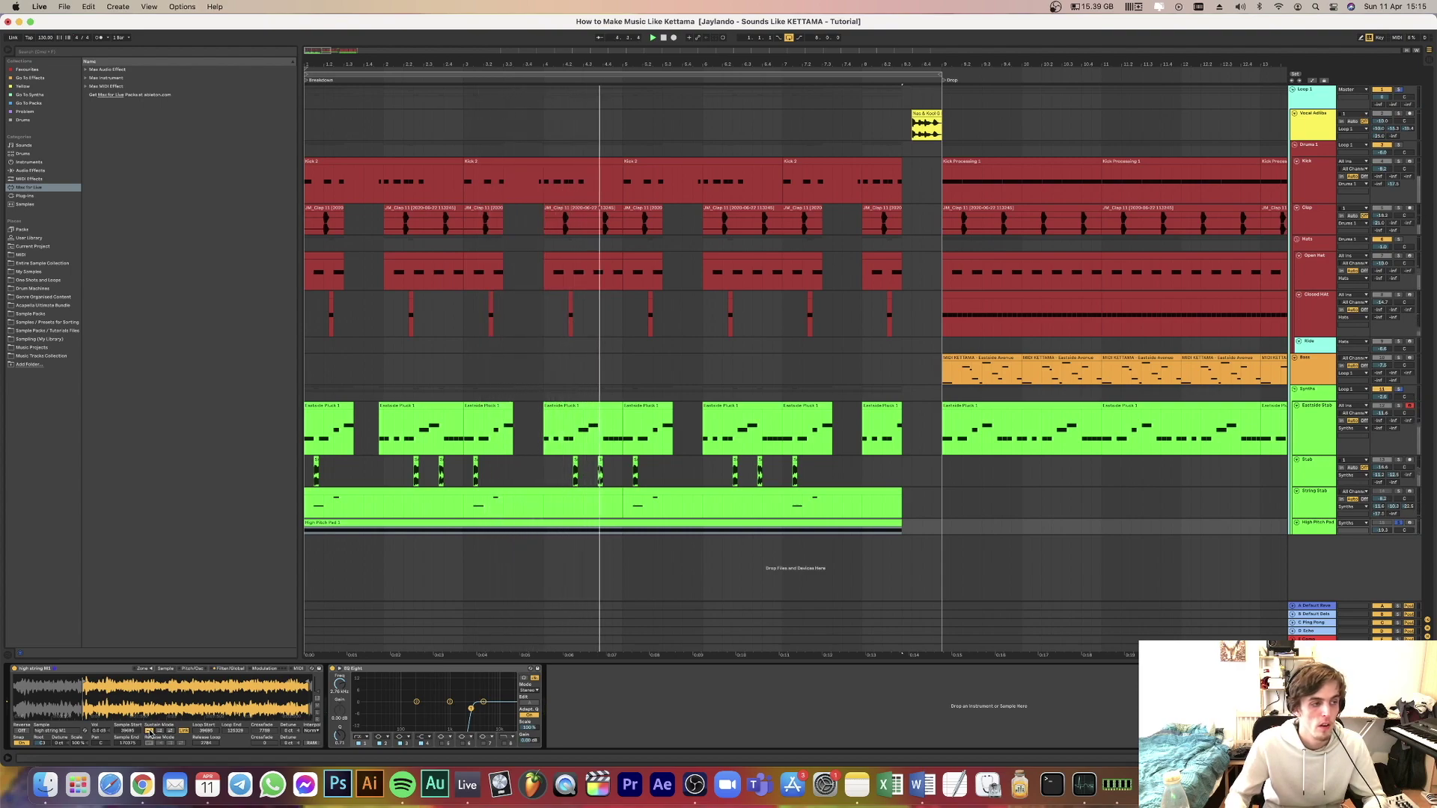
pyautogui.click(160, 732)
pyautogui.press('space')
pyautogui.press('space')
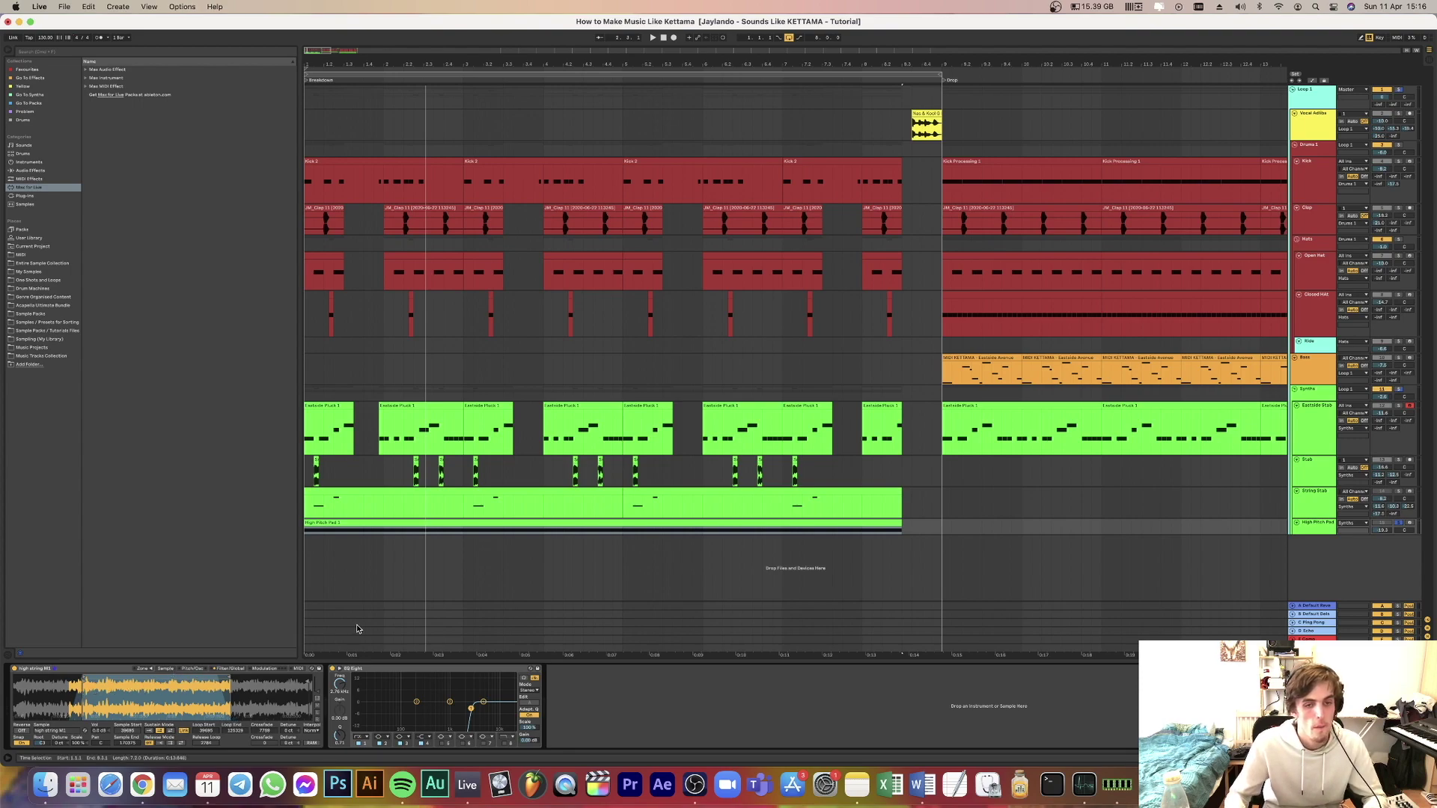
pyautogui.press('space')
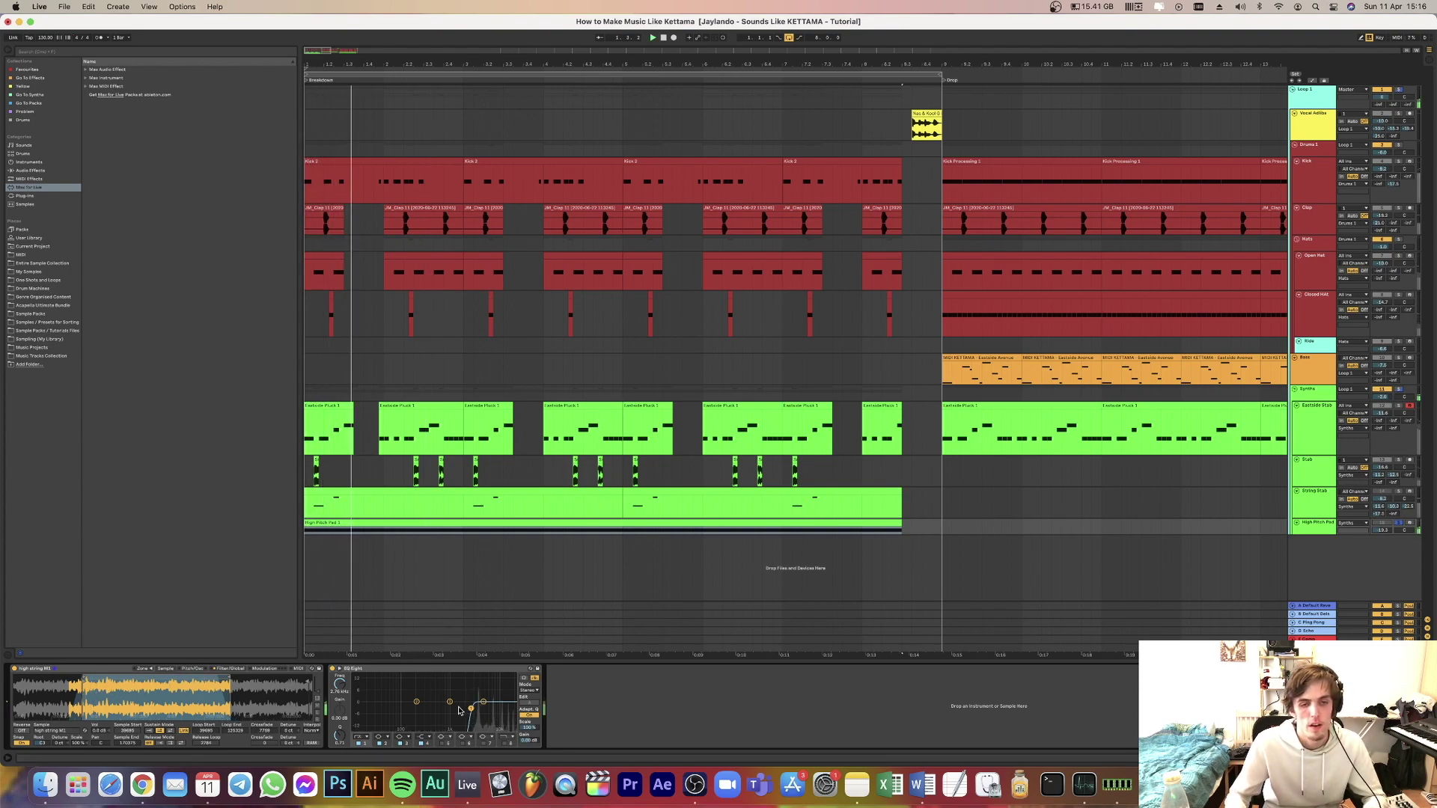